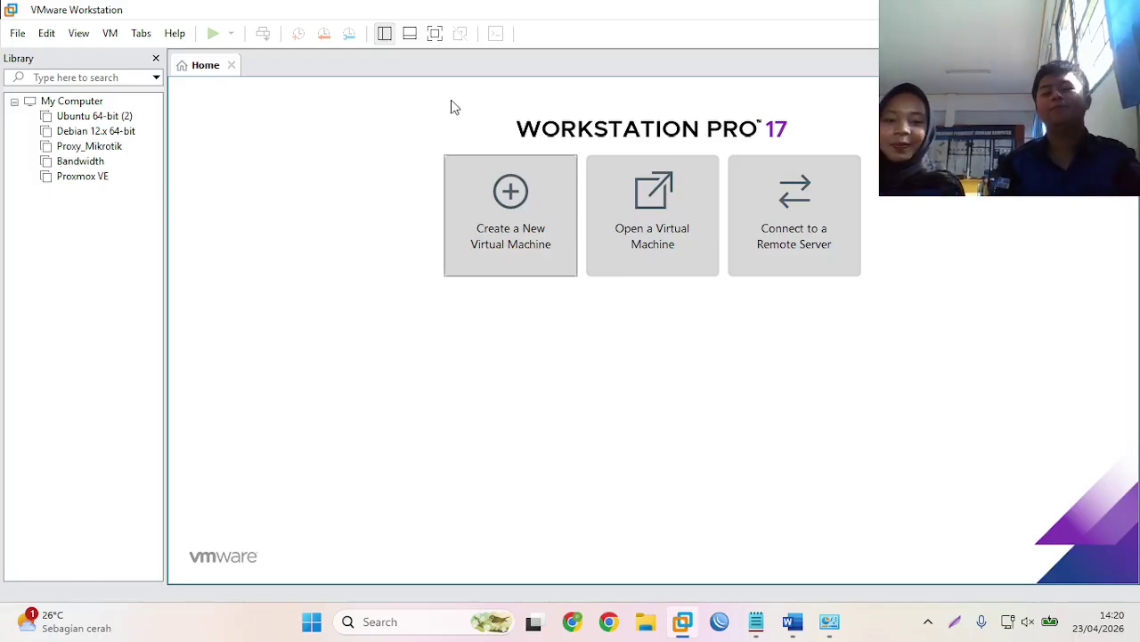
- Start a typical new virtual machine from the MikroTik ISO, keeping the Other/MS-DOS guest type
click(504, 209)
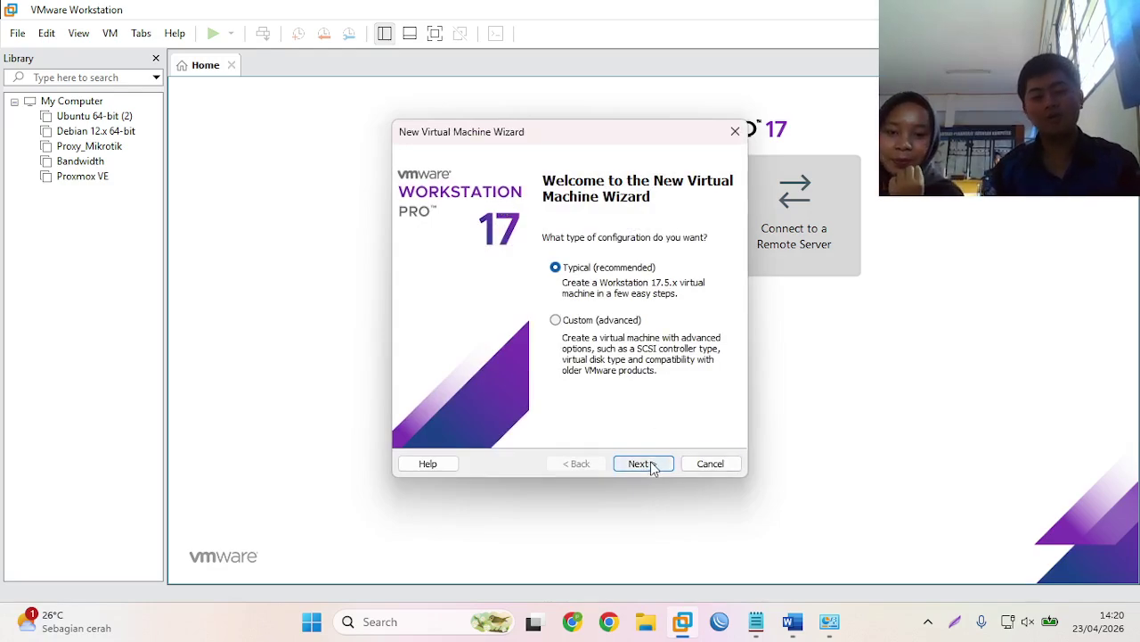
click(655, 465)
click(499, 303)
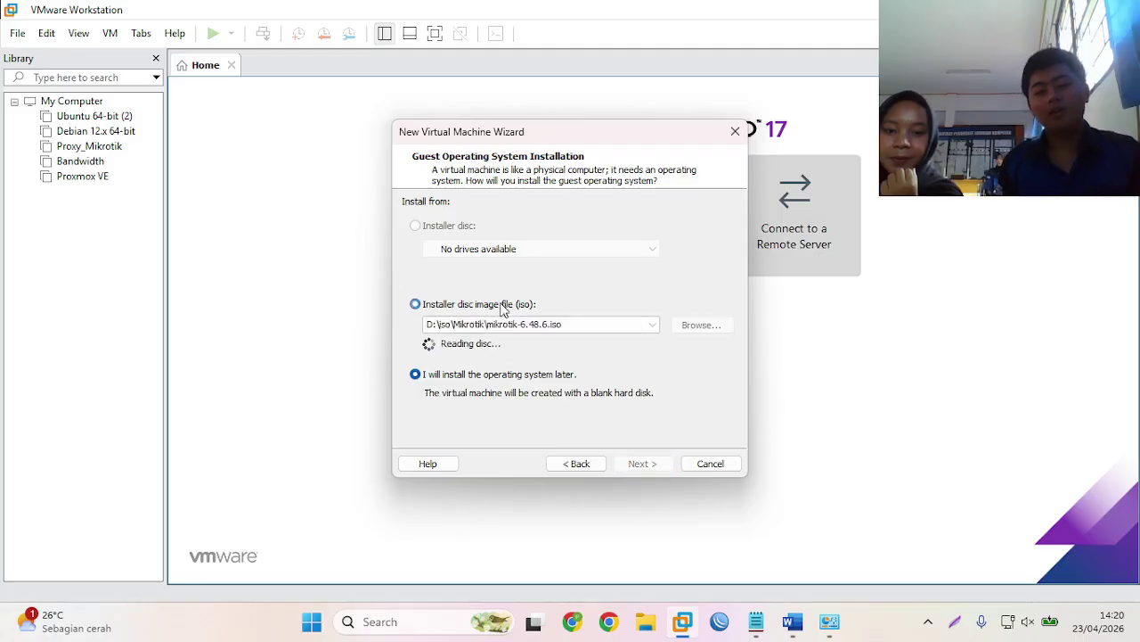
click(643, 466)
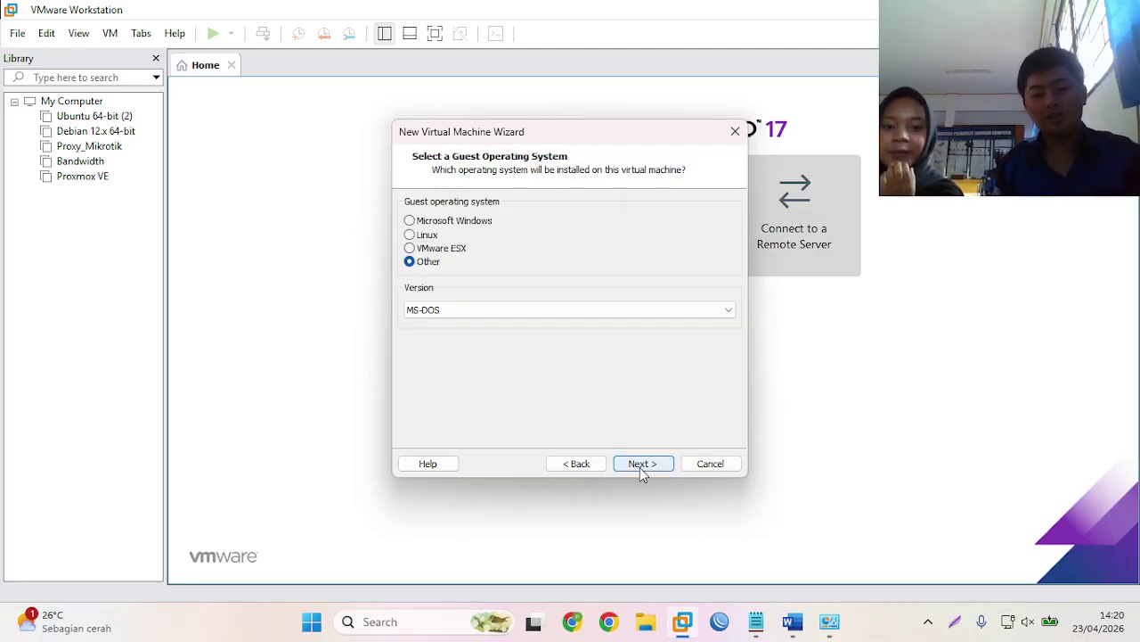
click(638, 465)
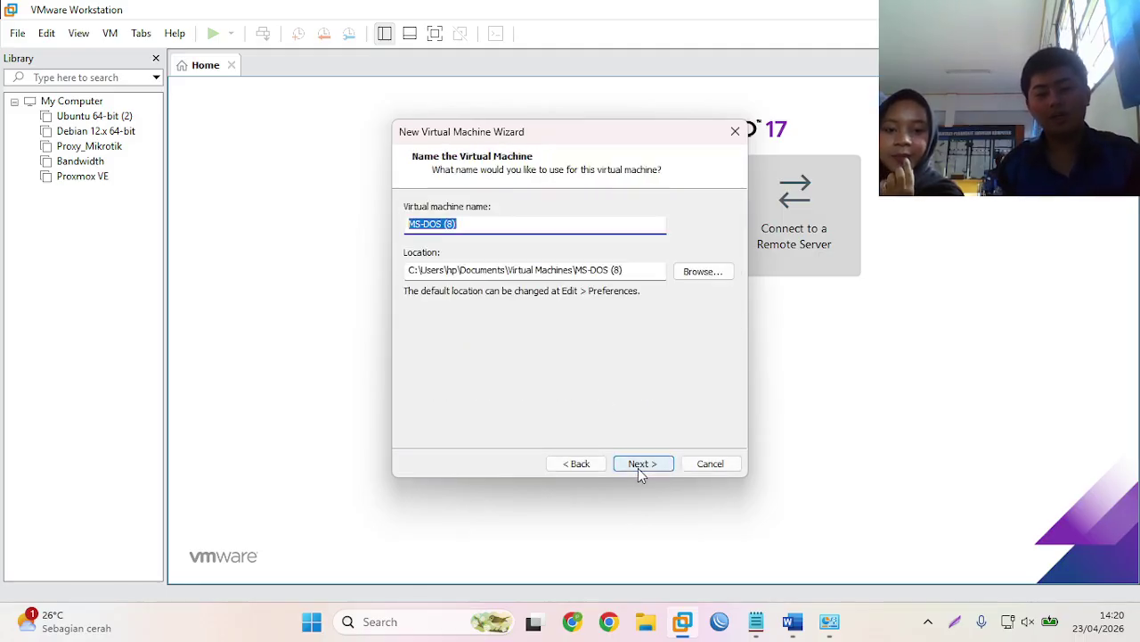
- Name the machine bandwith_proxy and store its 2 GB disk as a single file
key(BackSpace)
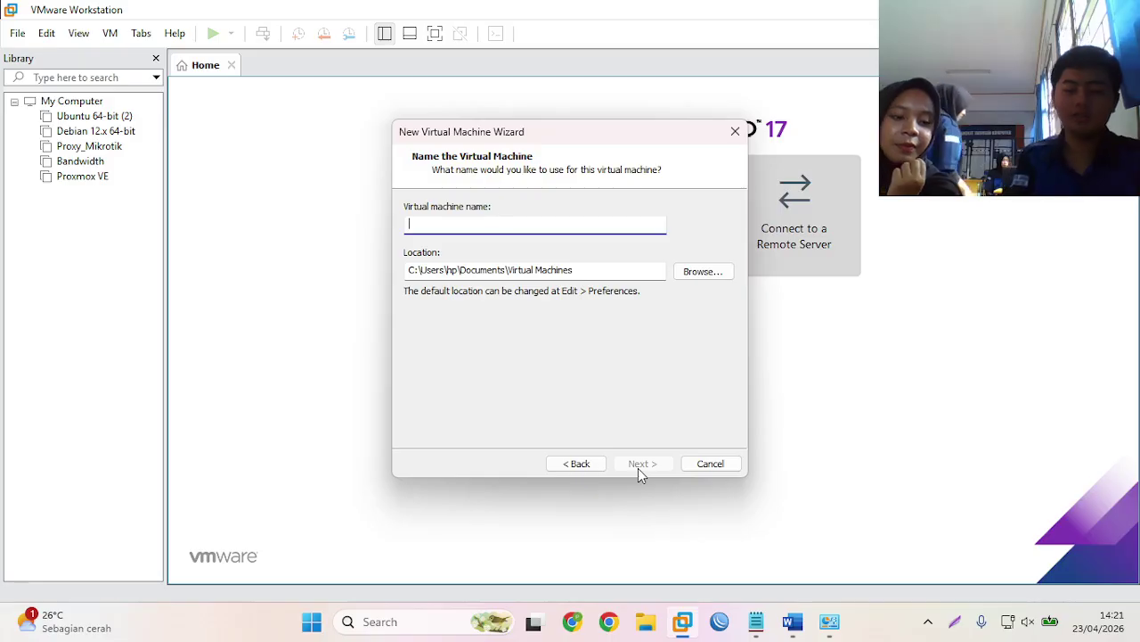
text(ba)
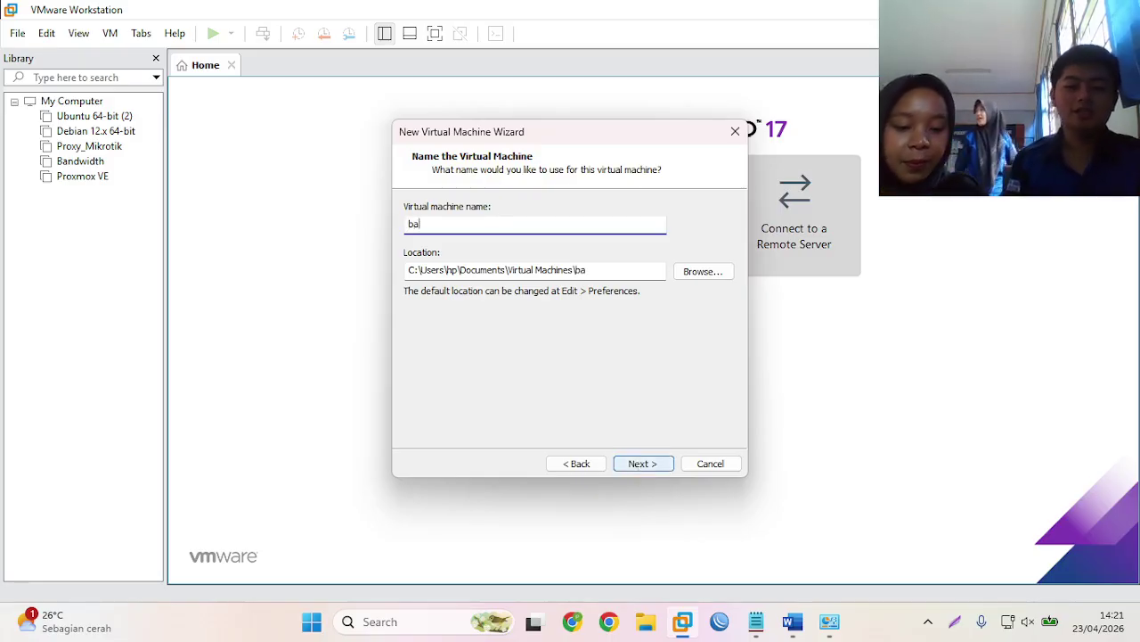
text(ndwith)
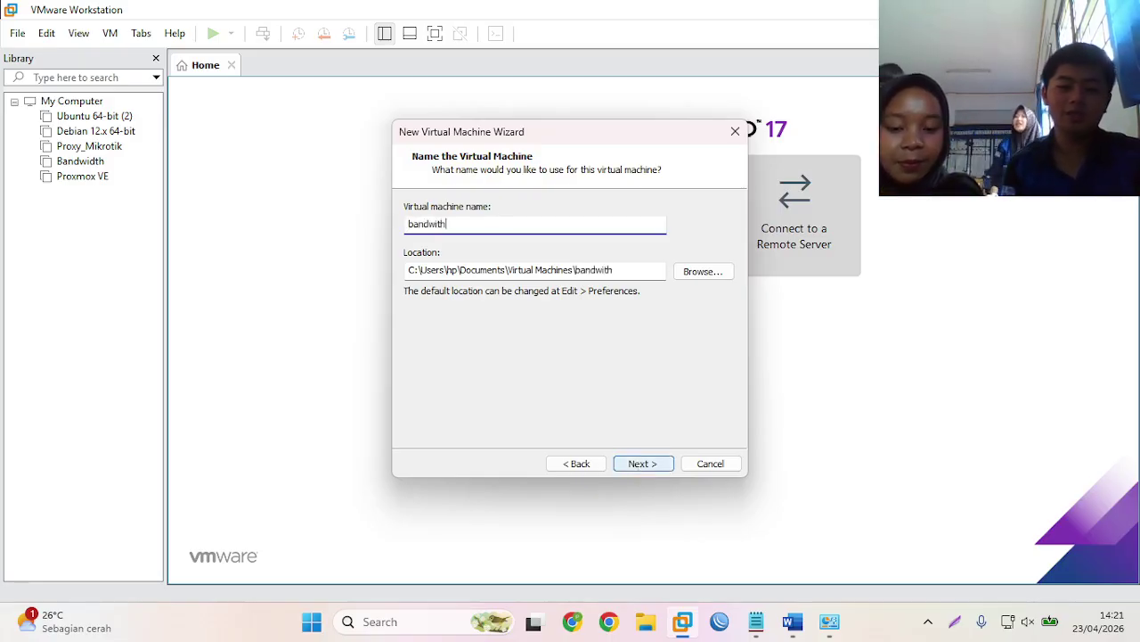
text(_)
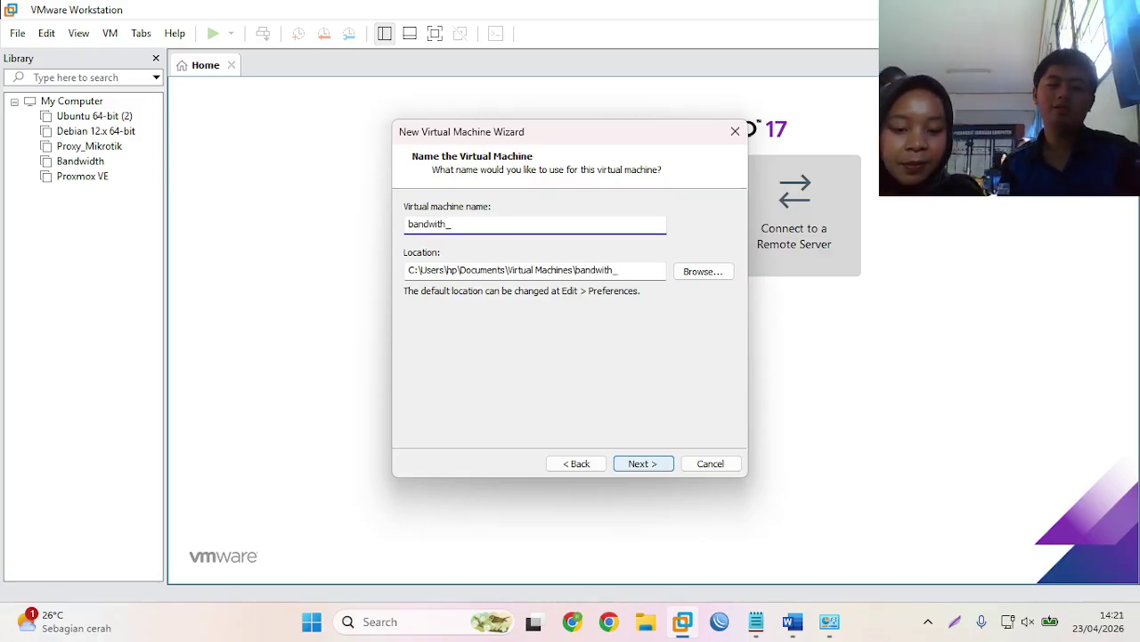
text(pro)
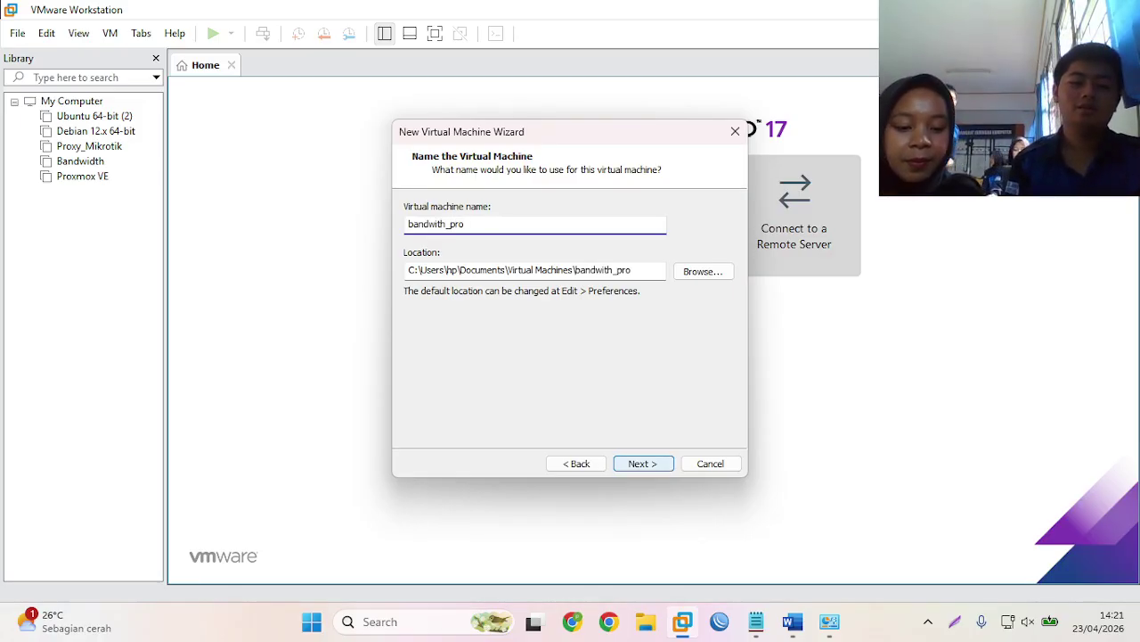
text(xy)
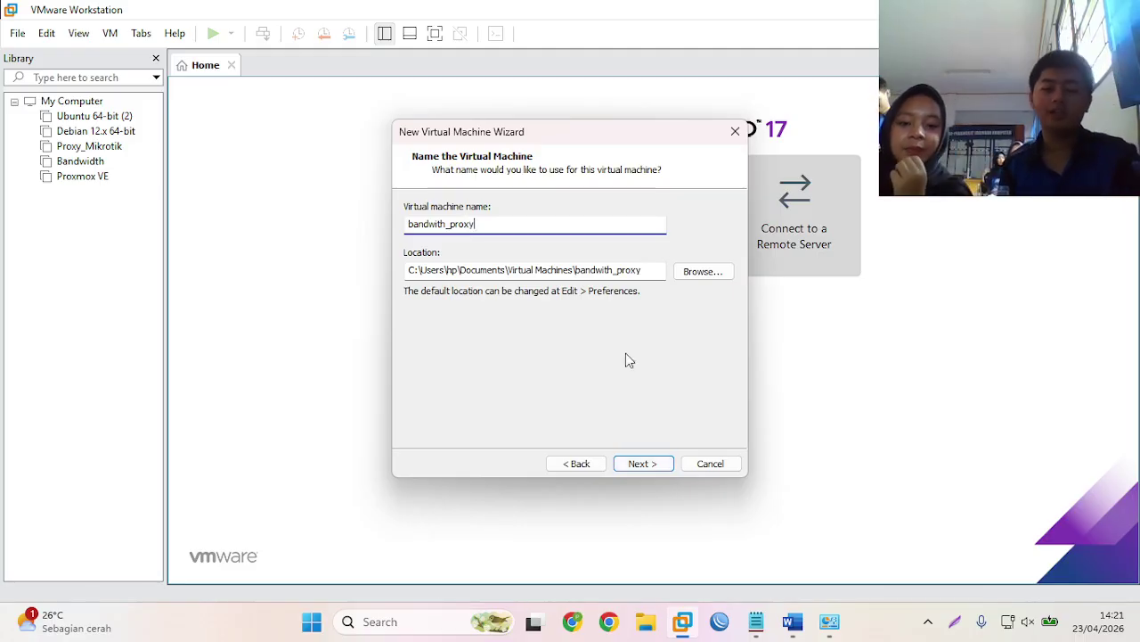
click(654, 470)
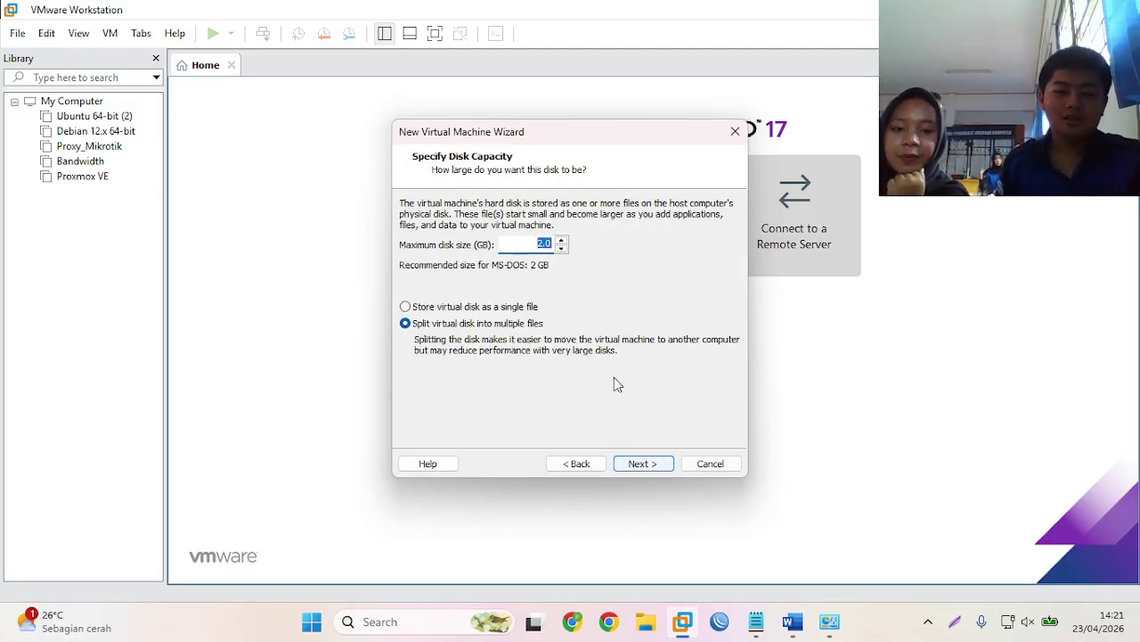
click(524, 307)
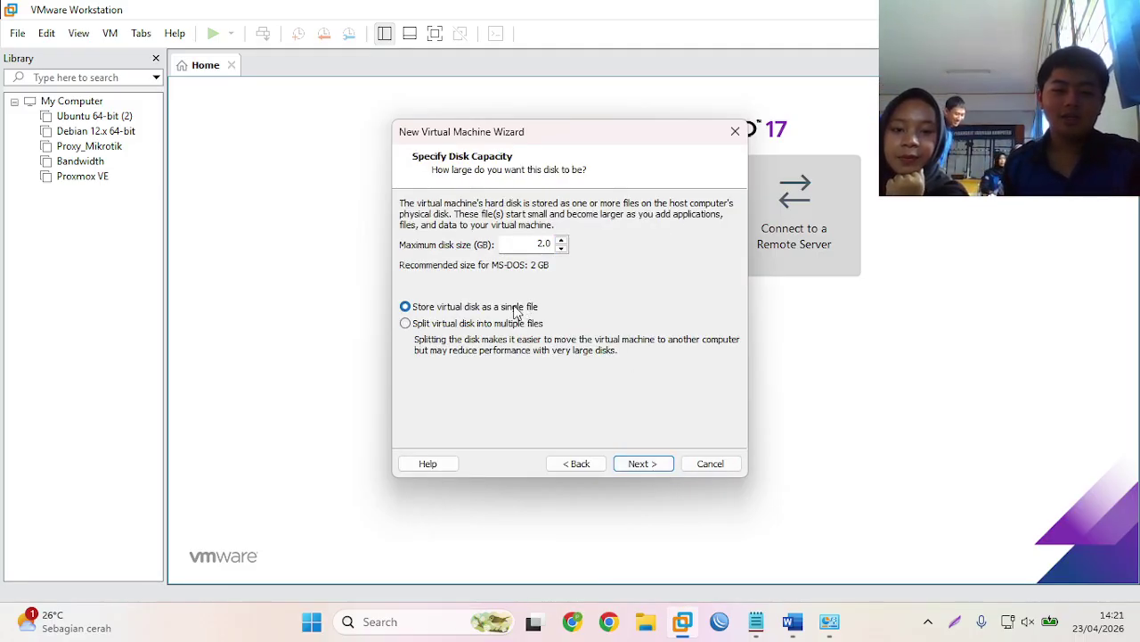
click(643, 465)
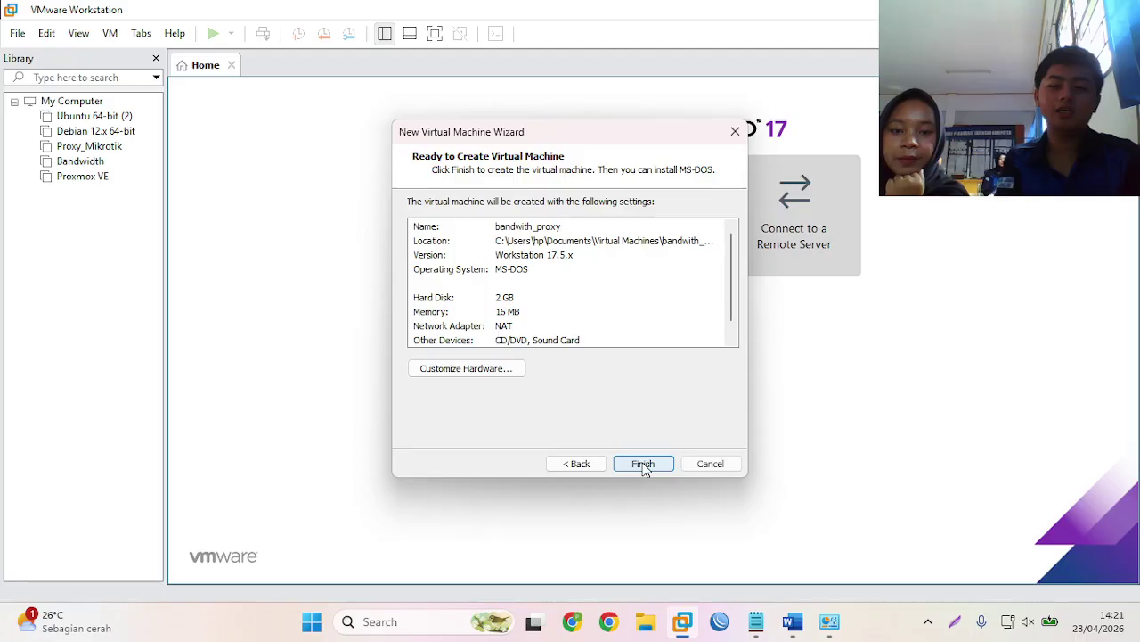
- Set the VM memory to 128 MB and the first network adapter to Bridged
click(481, 378)
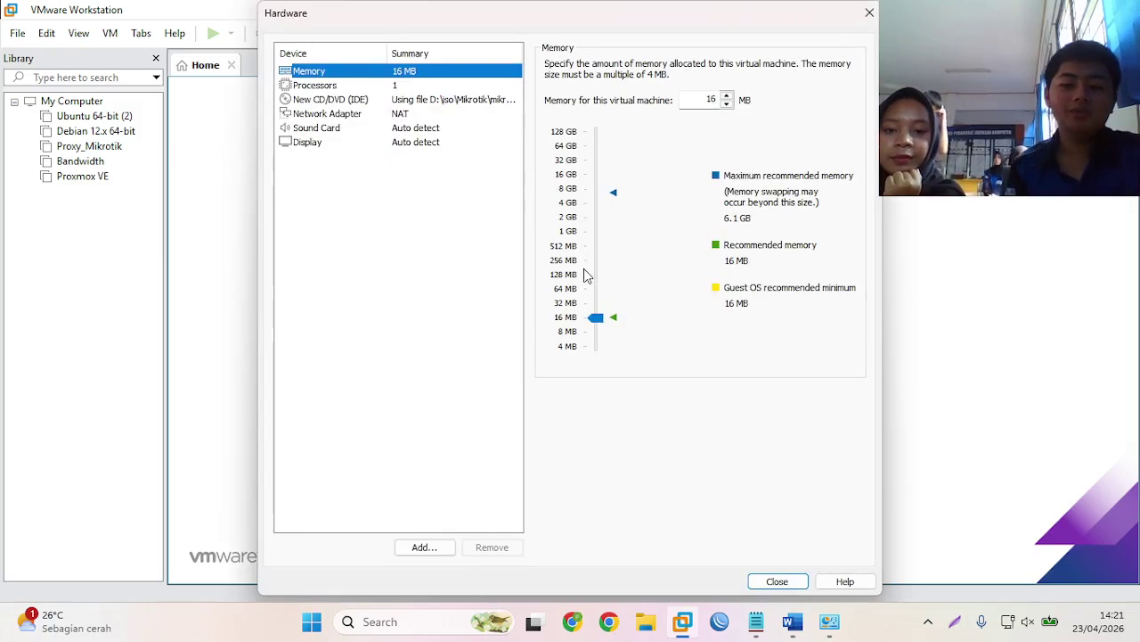
click(597, 283)
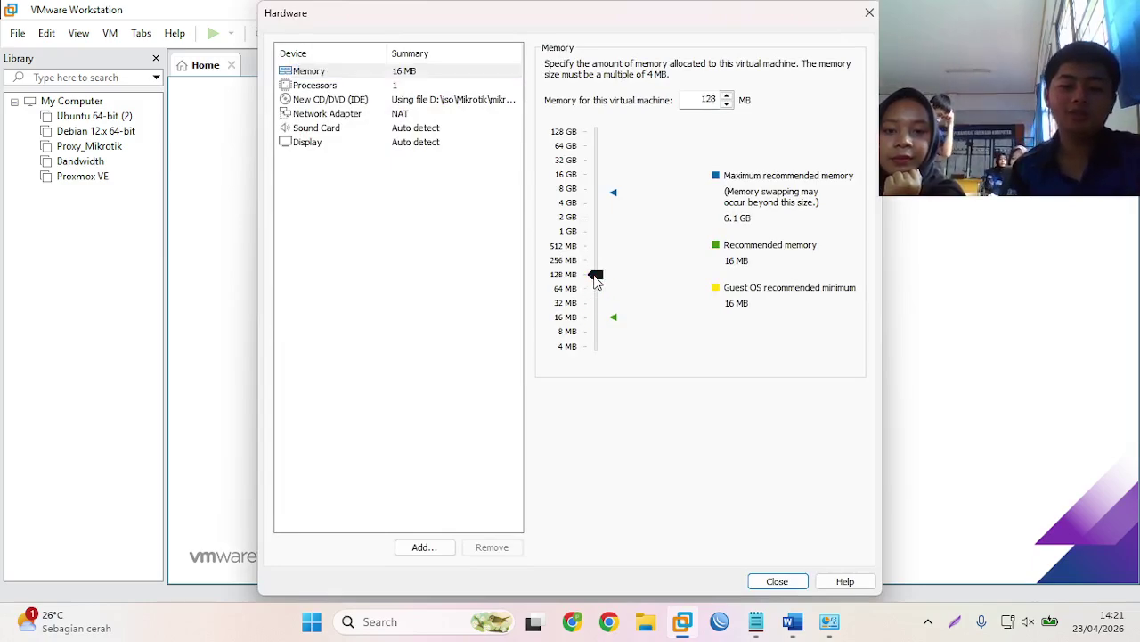
click(442, 115)
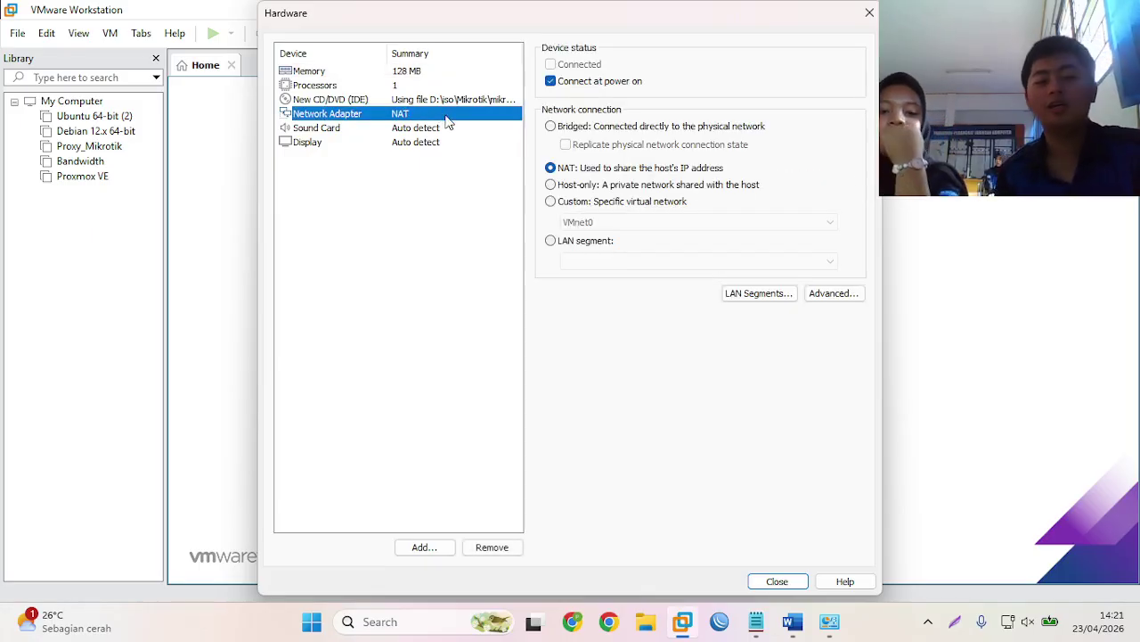
click(552, 126)
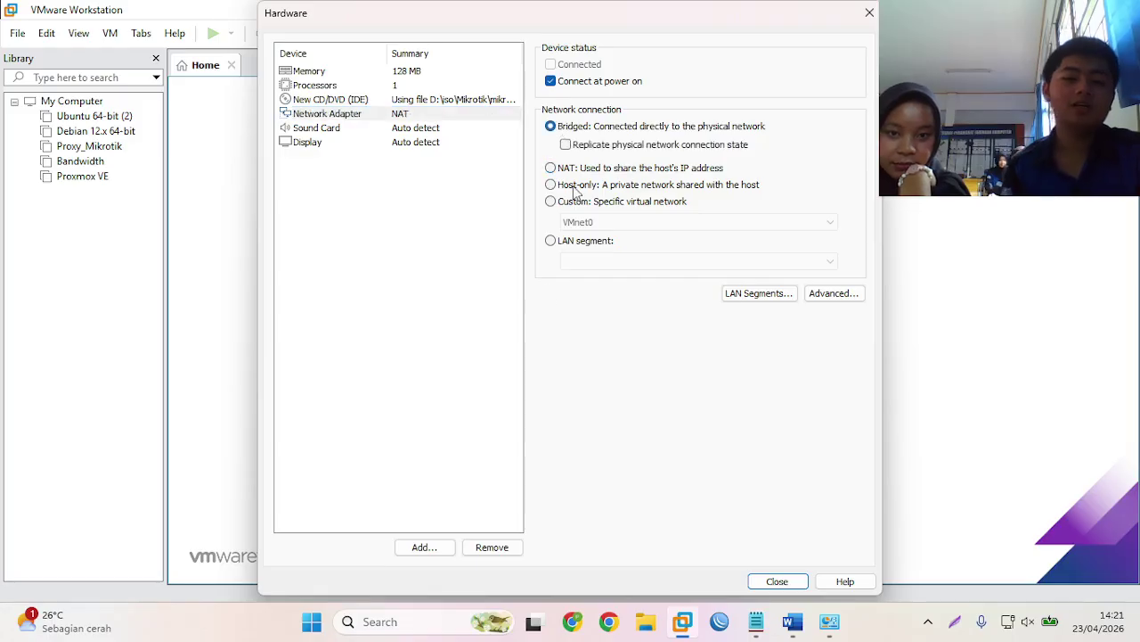
- Add a second network adapter connected to VMnet1 (Host-only)
click(419, 547)
click(458, 249)
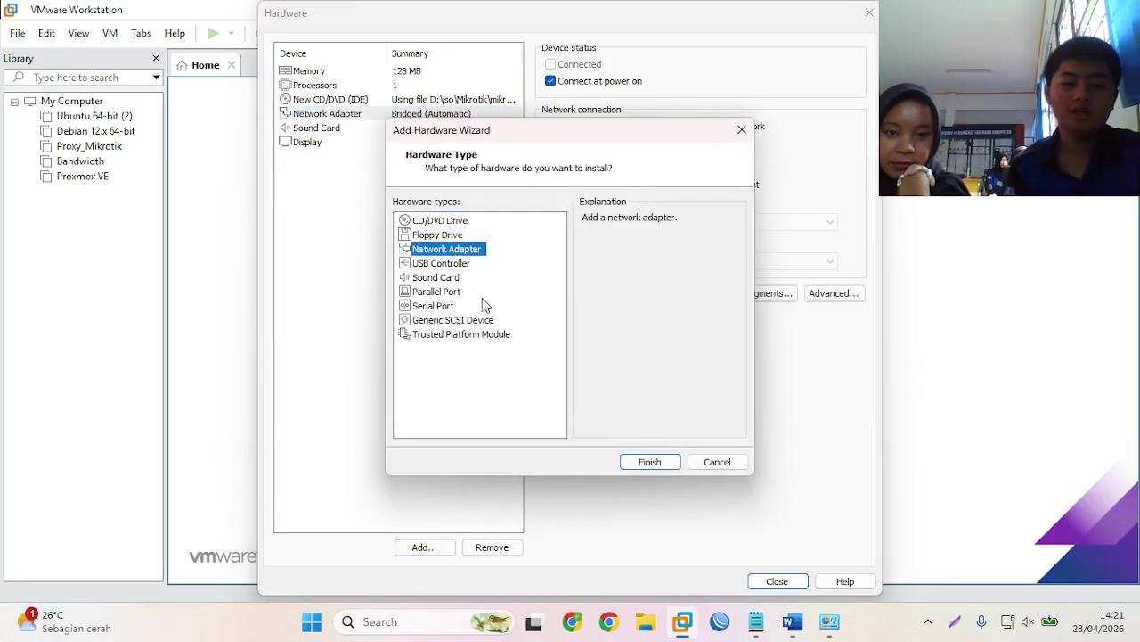
click(633, 465)
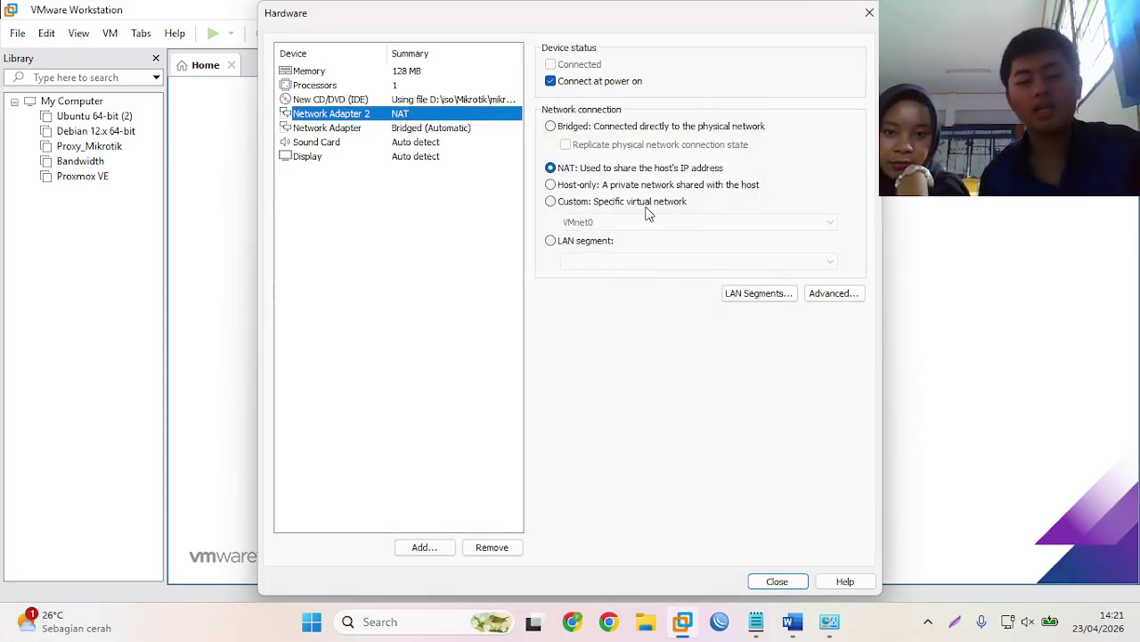
click(651, 202)
click(650, 223)
click(645, 256)
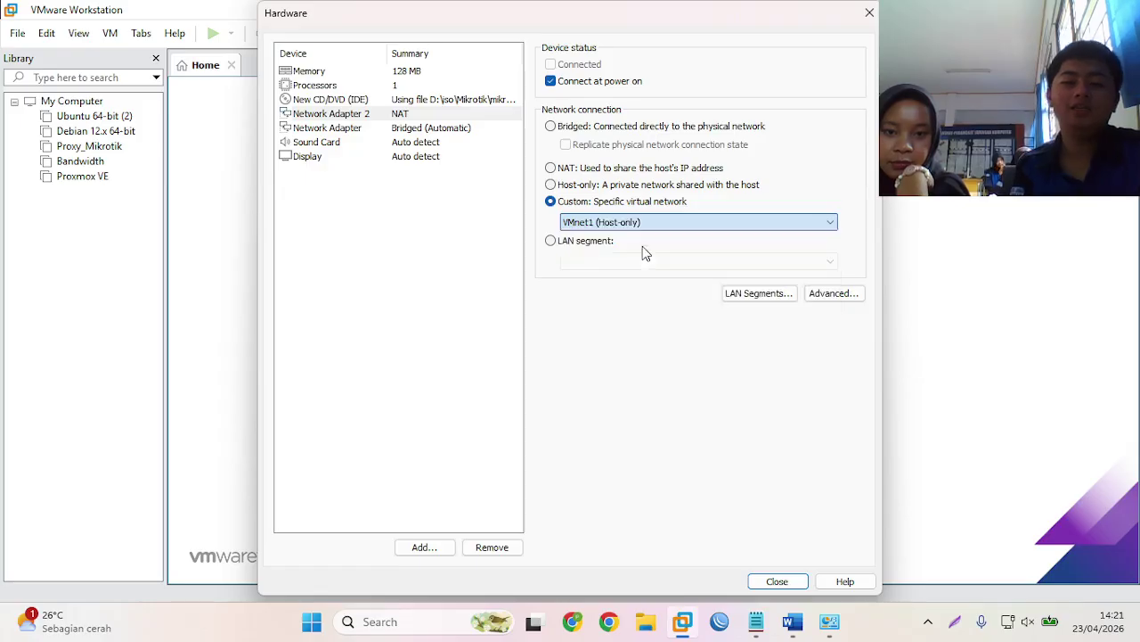
- Add a third network adapter connected to VMnet2 (Host-only)
click(423, 547)
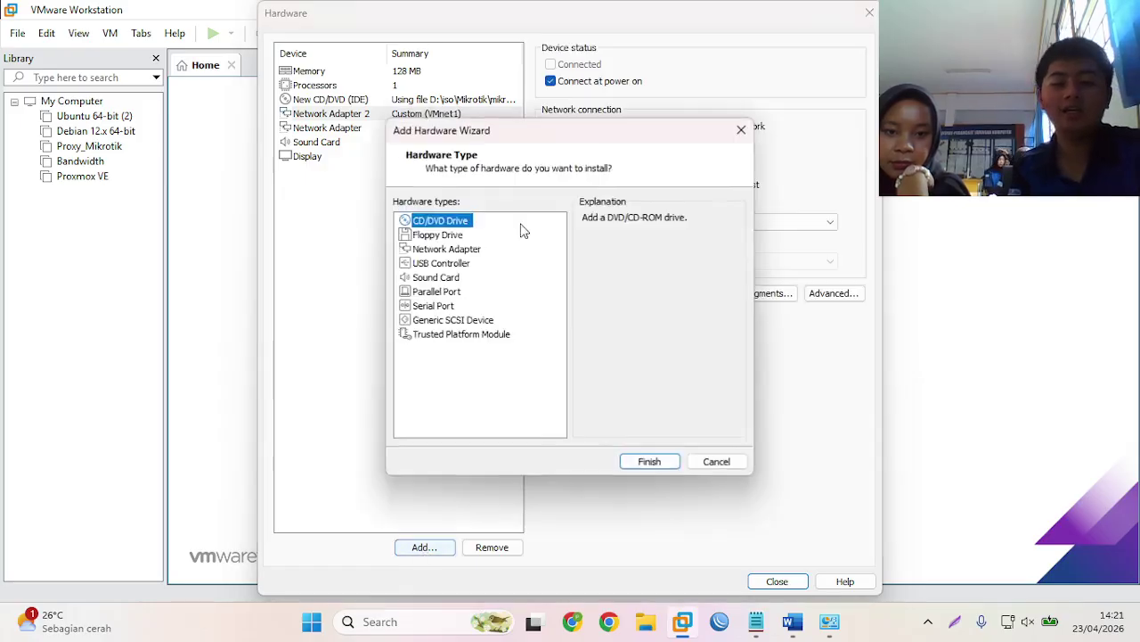
click(457, 250)
click(650, 462)
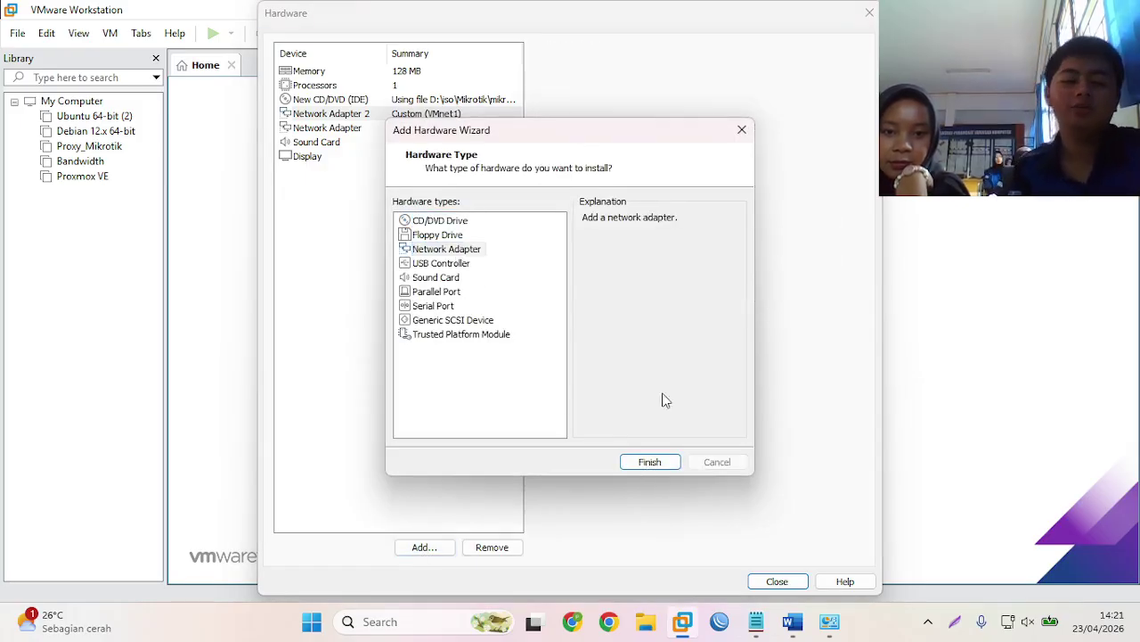
click(607, 203)
click(623, 222)
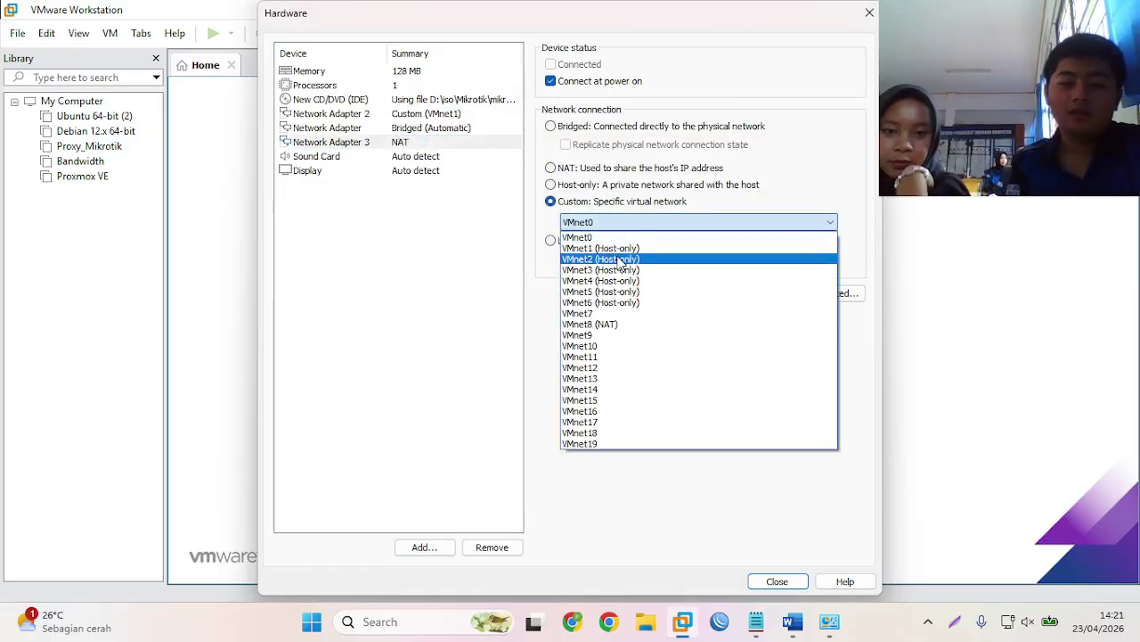
click(621, 259)
- Close the hardware settings and create the bandwith_proxy machine
click(425, 547)
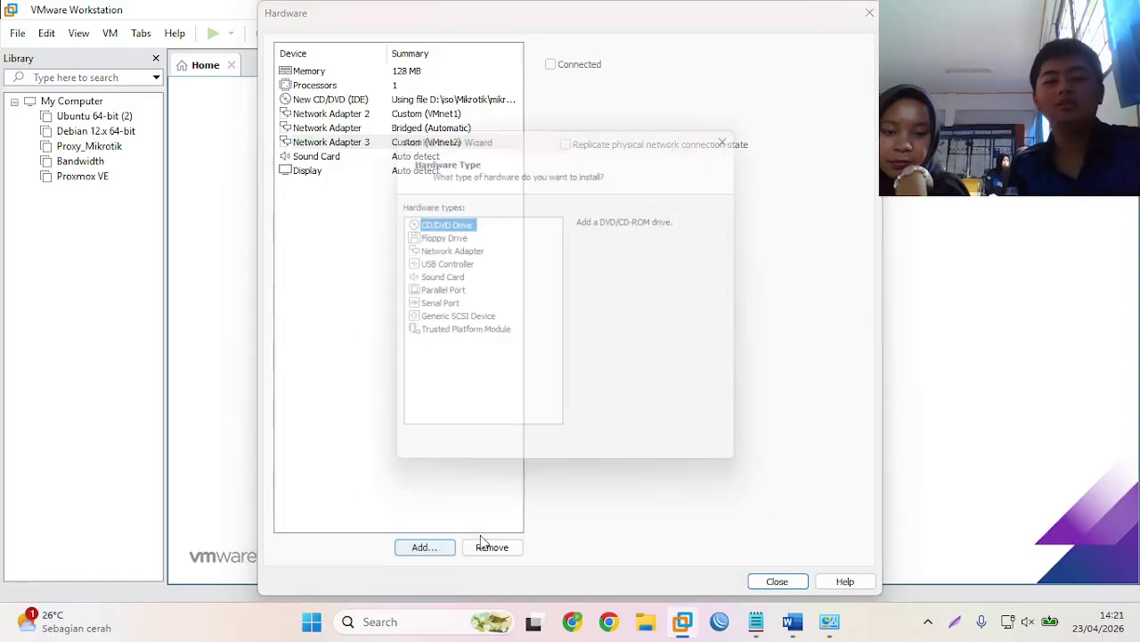
click(713, 463)
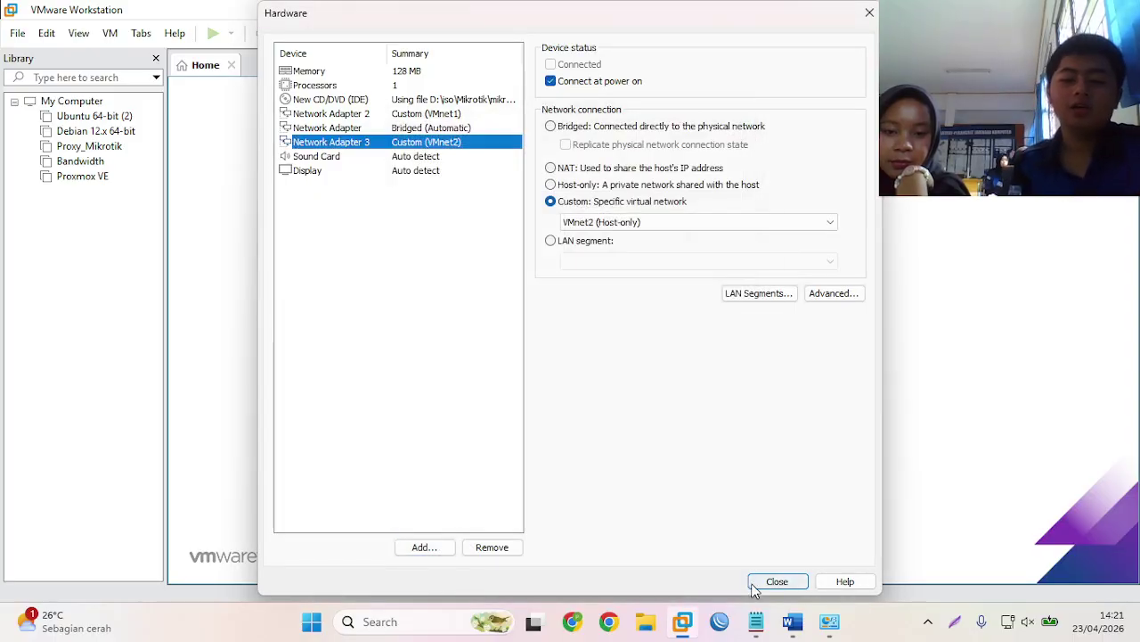
click(760, 581)
click(642, 465)
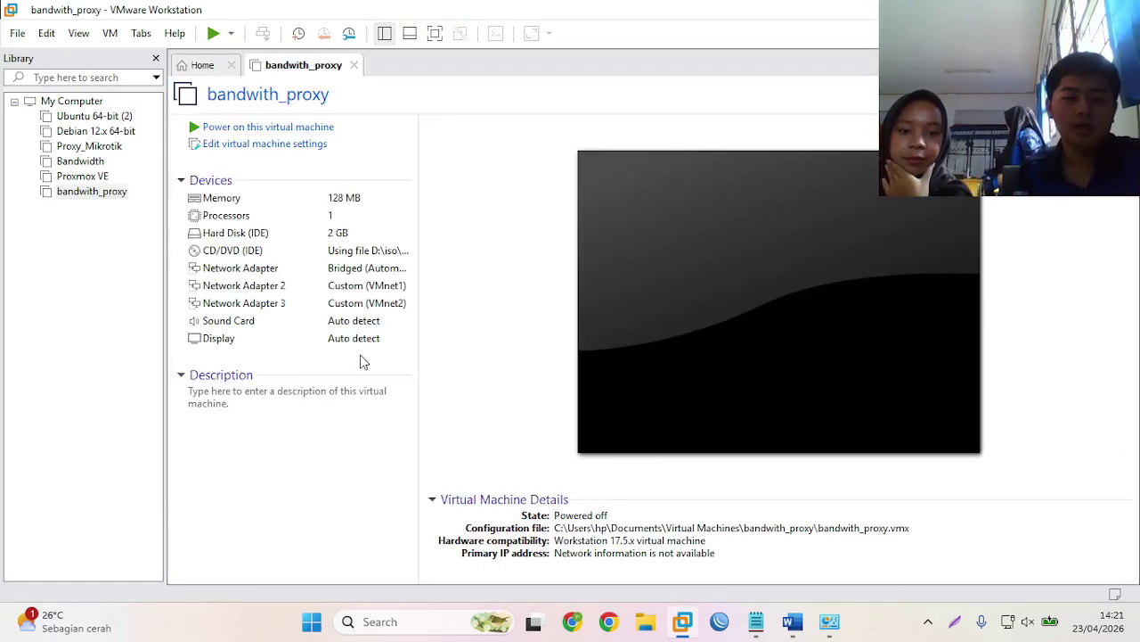
- Power on bandwith_proxy and start installing all MikroTik packages
click(311, 133)
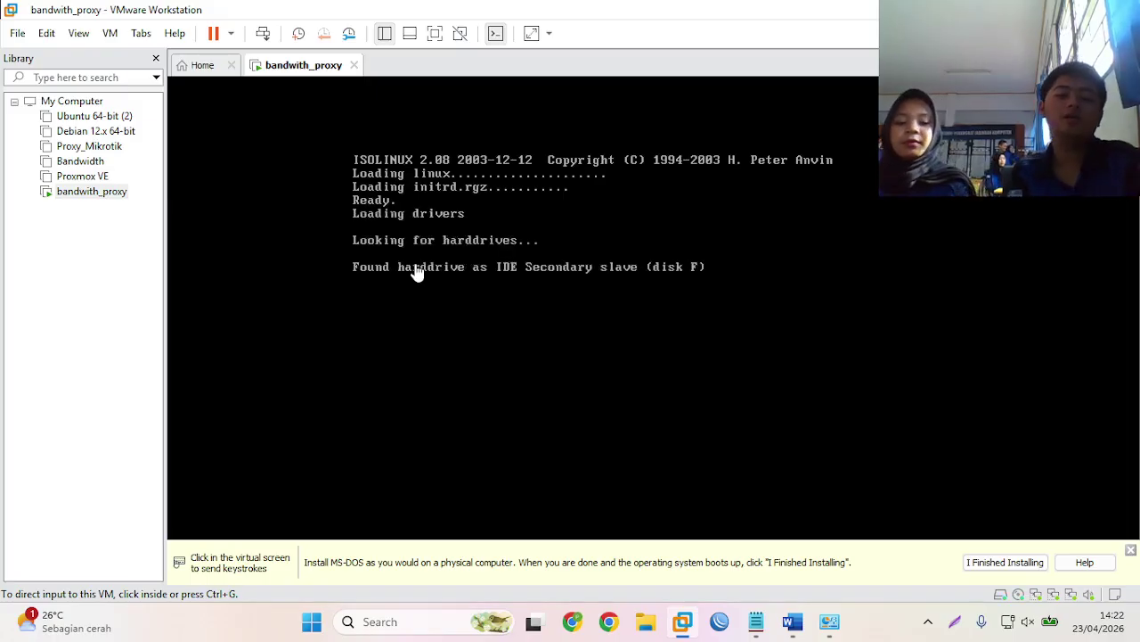
click(416, 270)
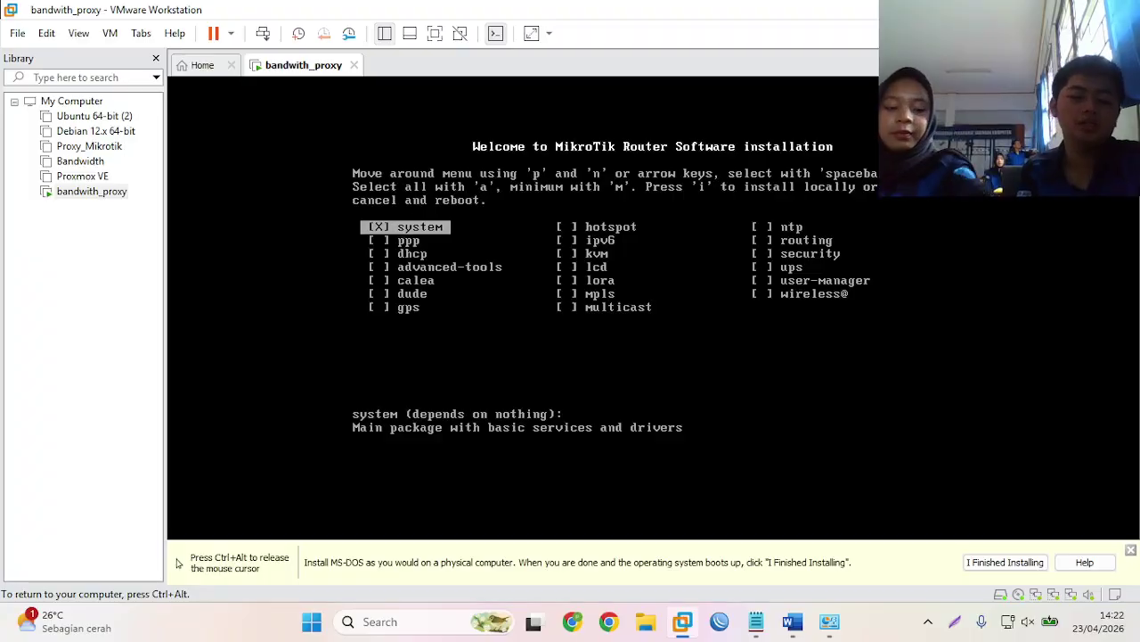
key(a)
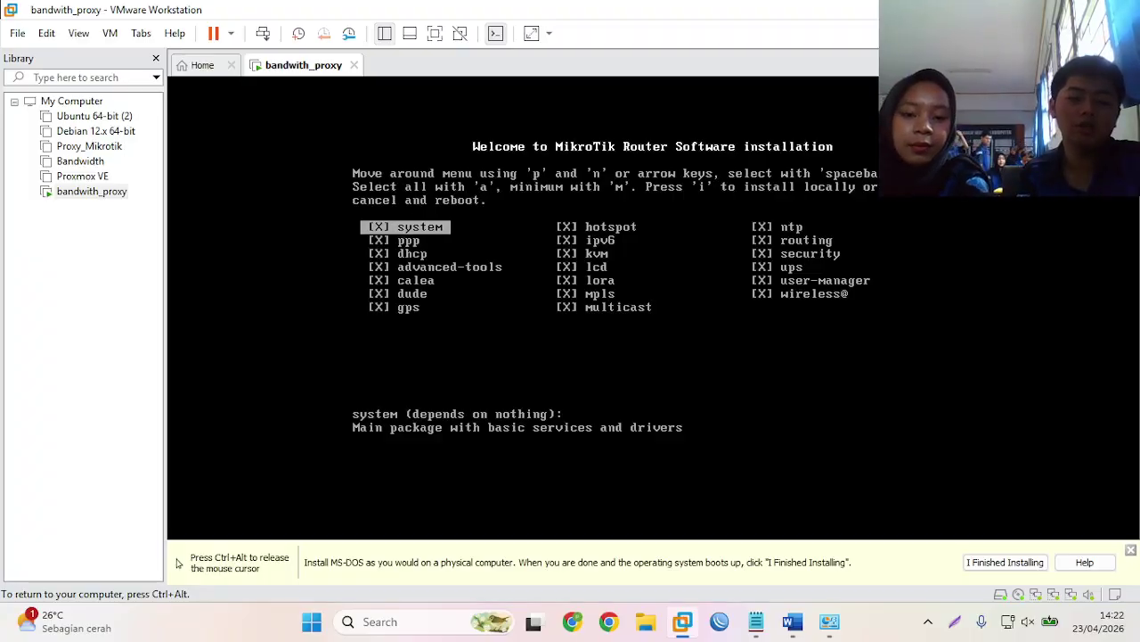
key(i)
- Erase the disk without keeping the old configuration, then reboot after installation
key(n)
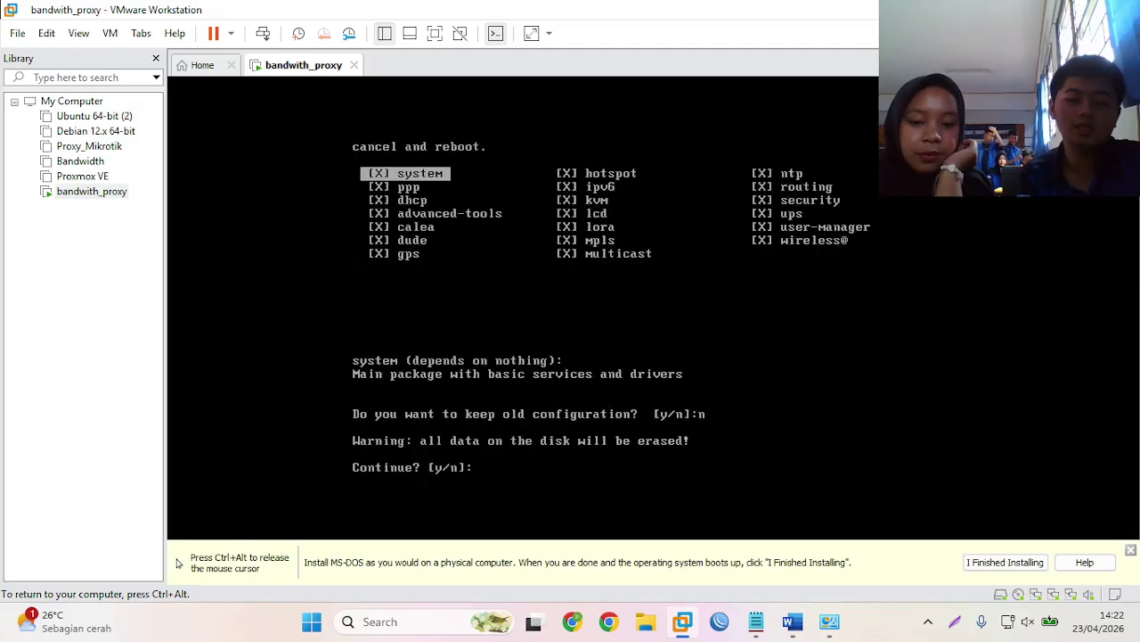
key(y)
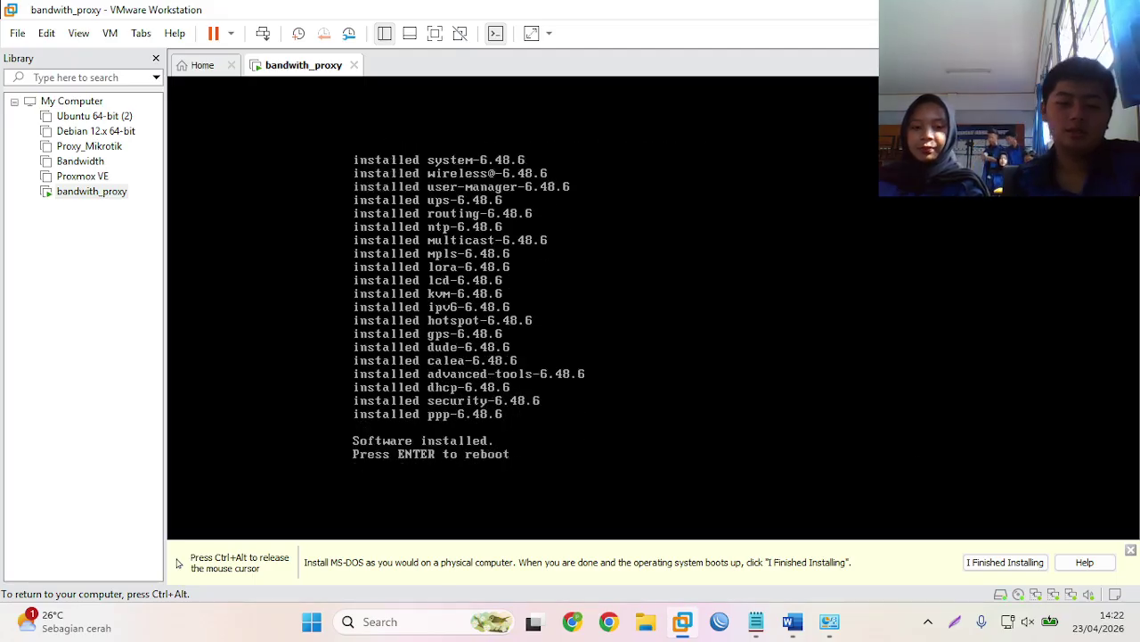
key(Return)
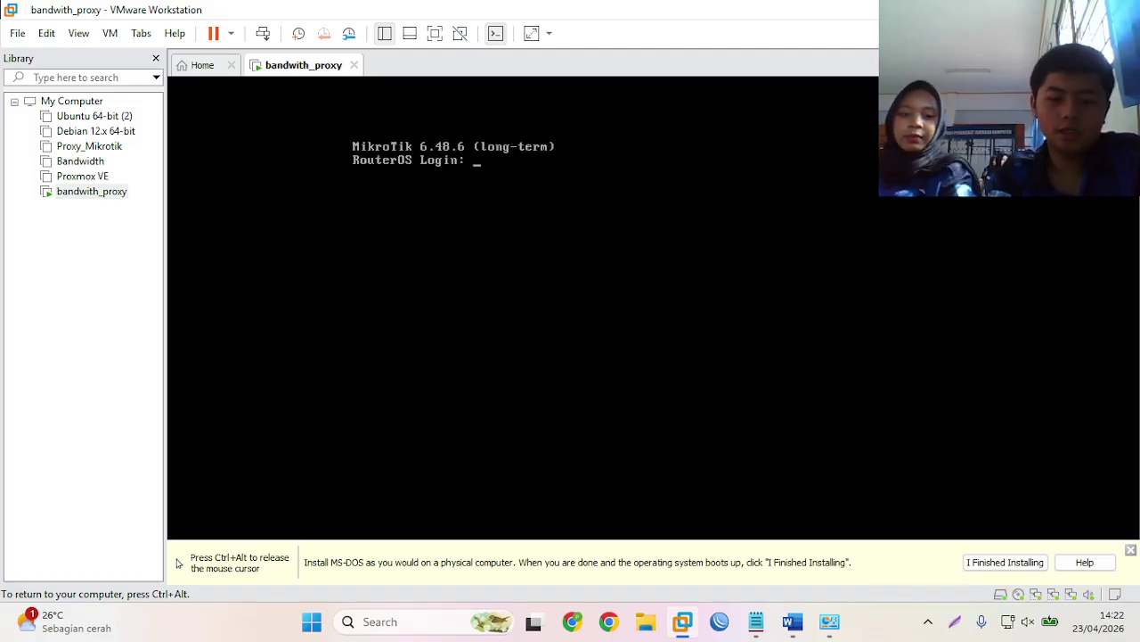
- Log in as admin, decline the licence notice, and set the identity to bandwith_proxy
text(admin)
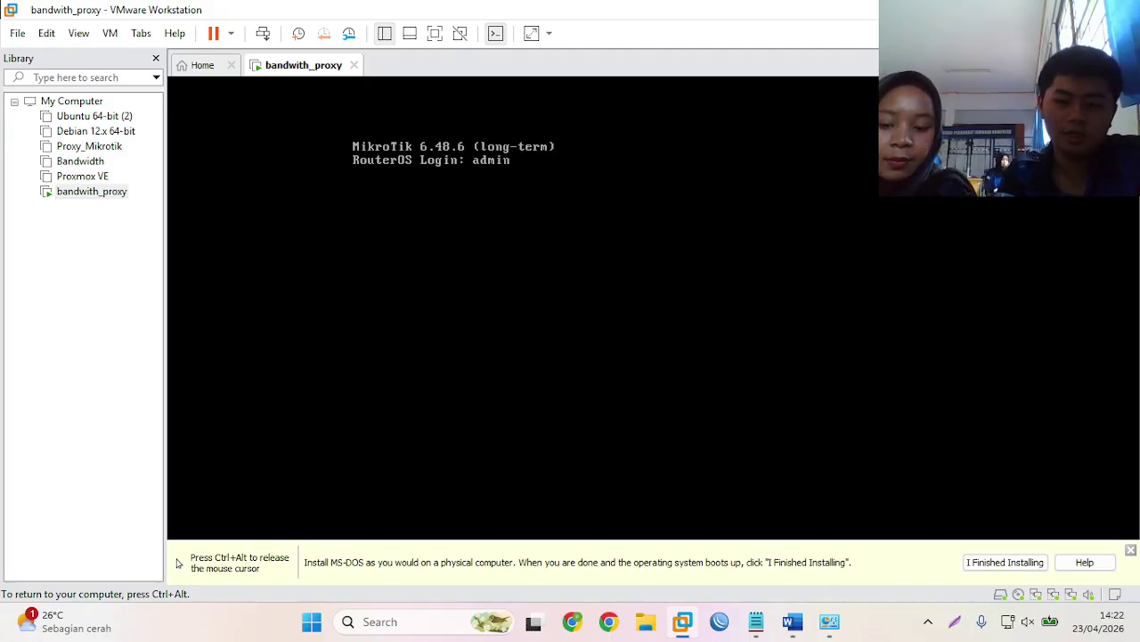
key(Return)
key(Return)
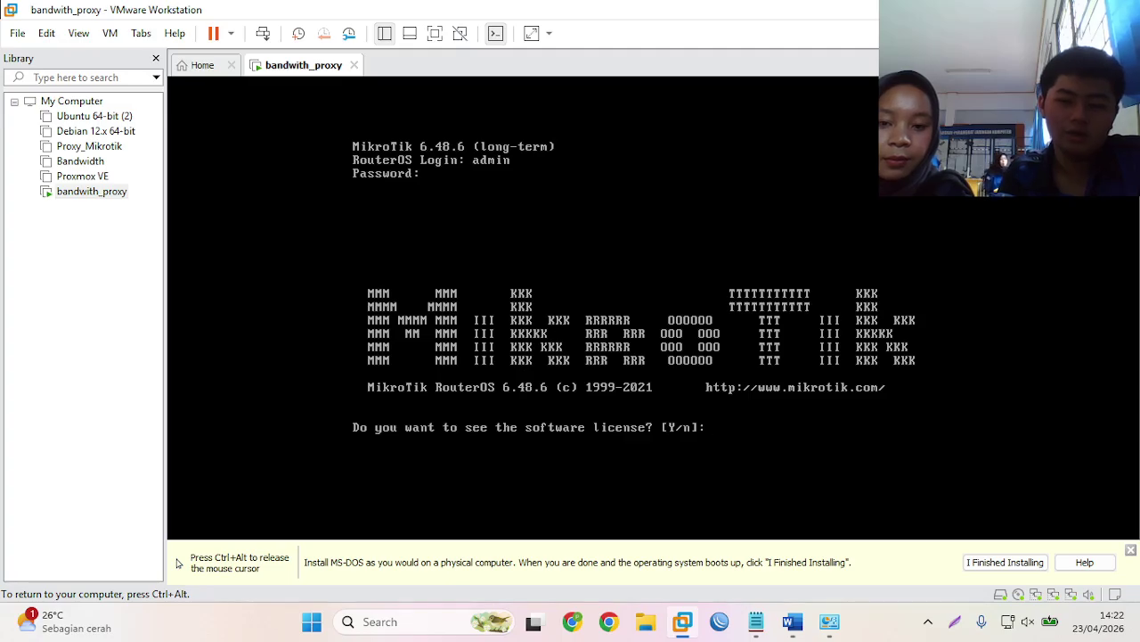
text(n)
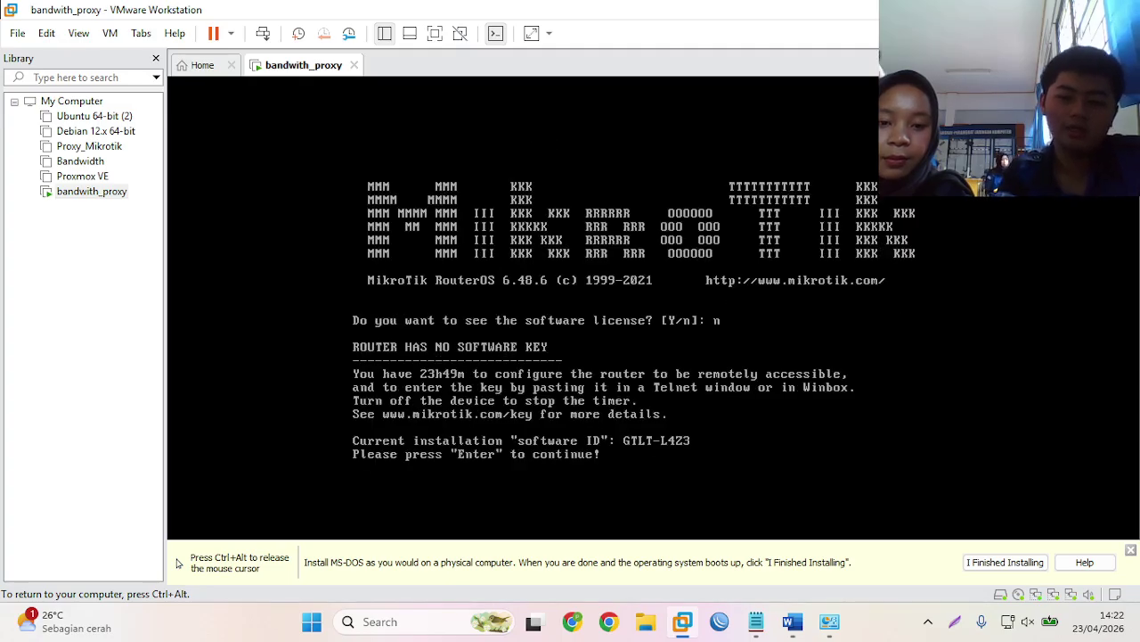
key(Return)
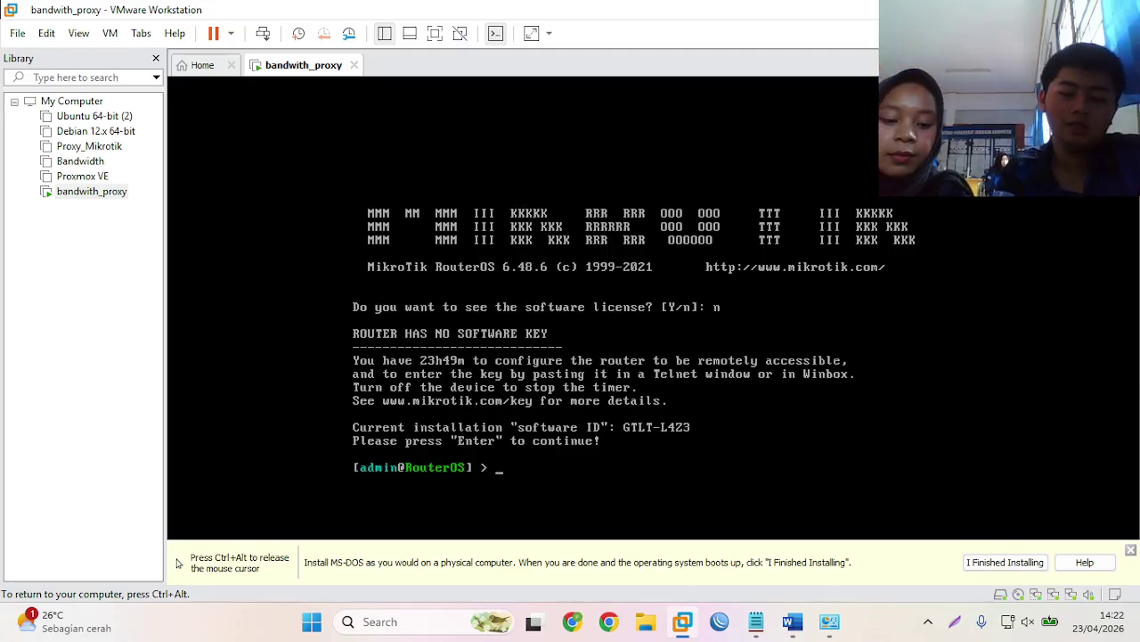
text(sys id)
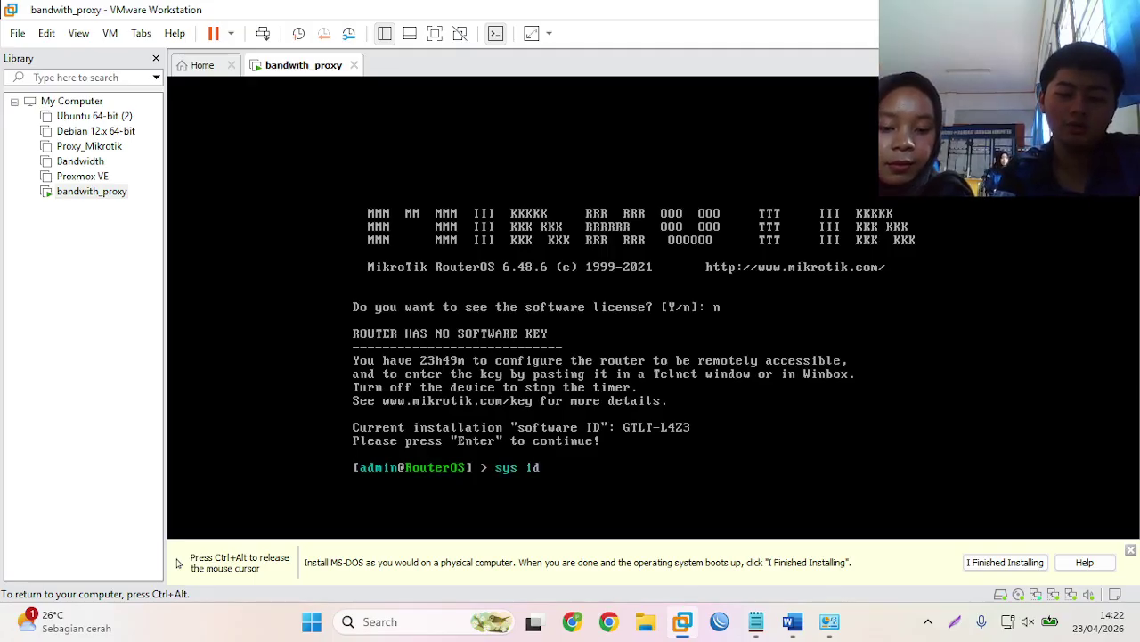
text( set)
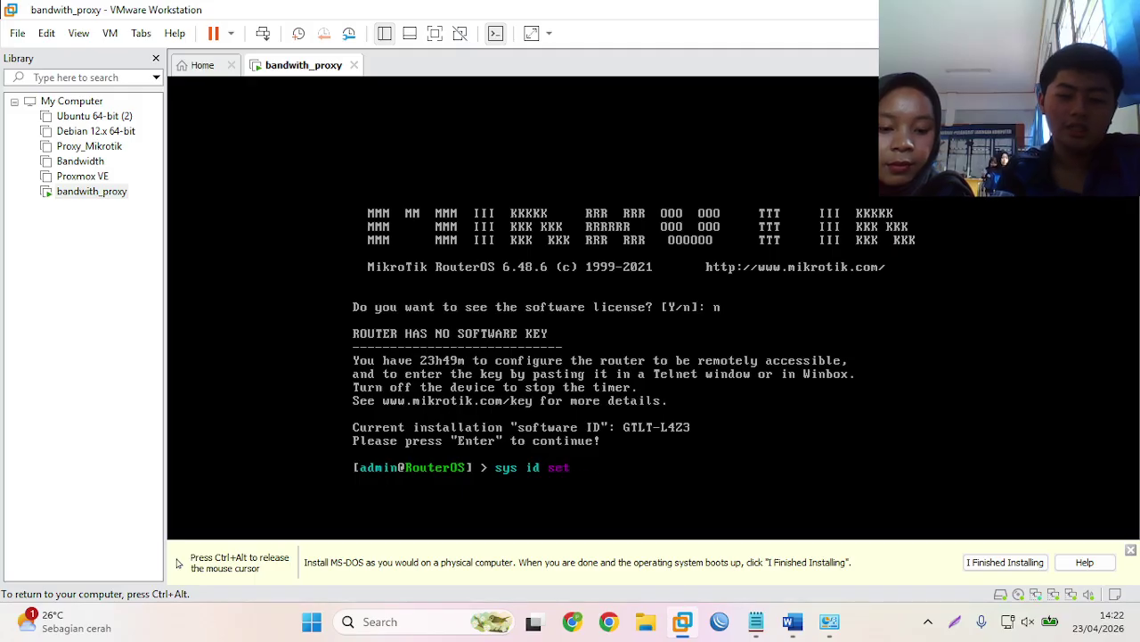
text( name=)
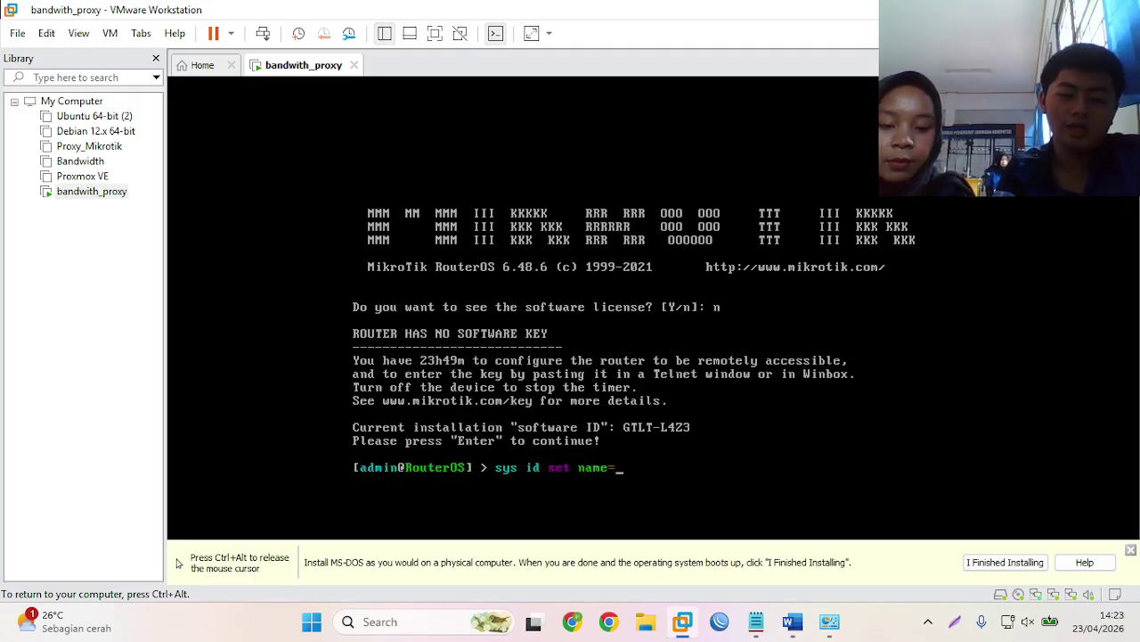
text(ban)
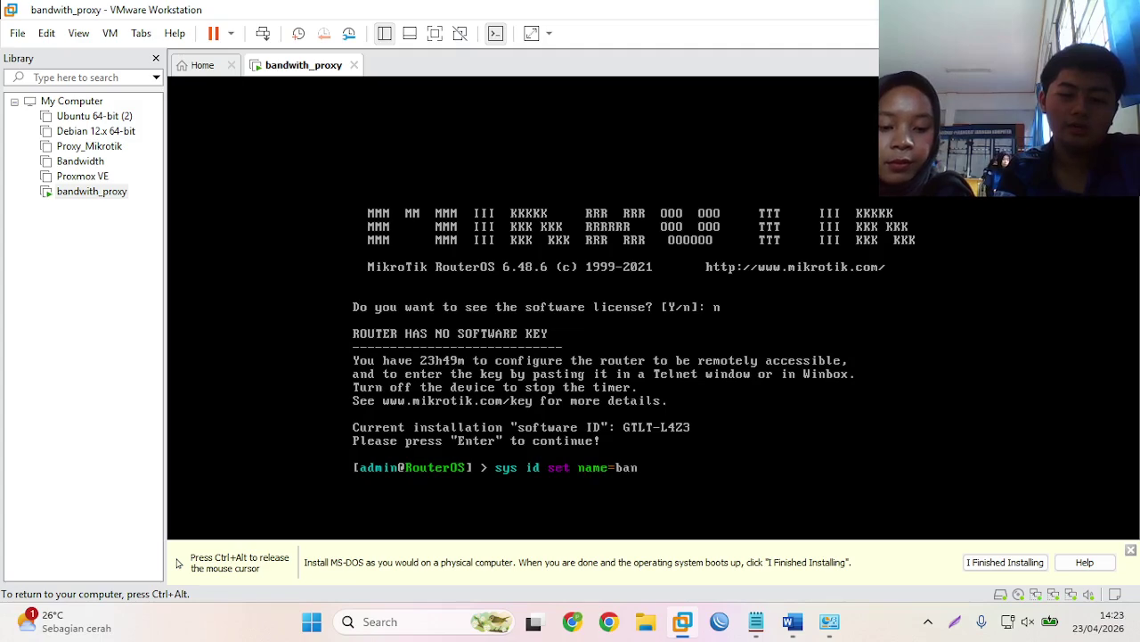
text(dwith)
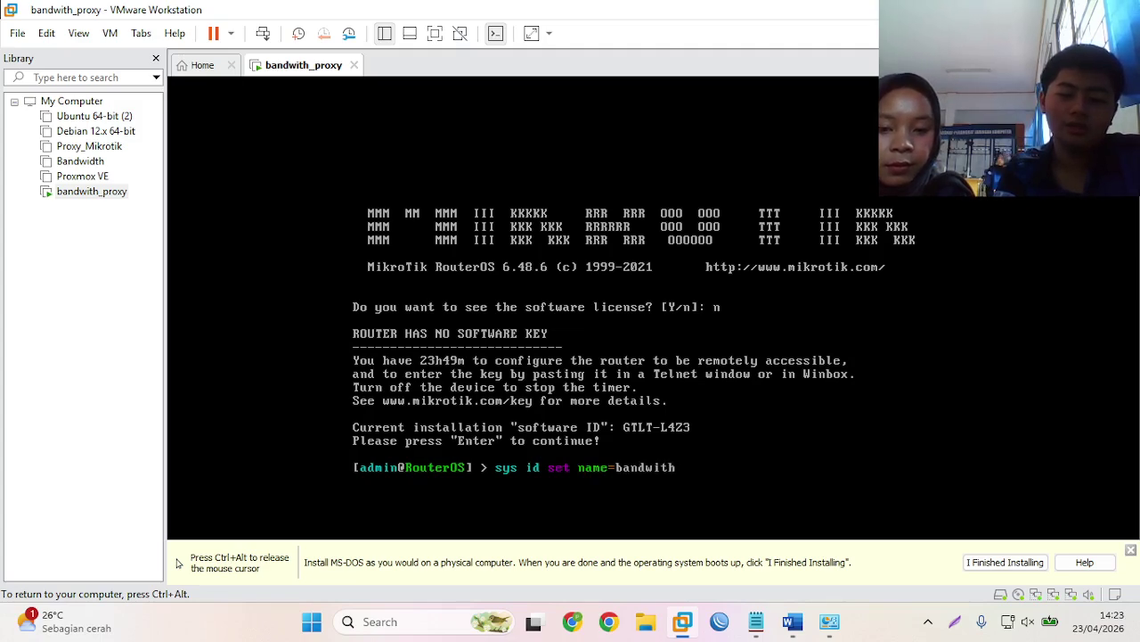
text(_)
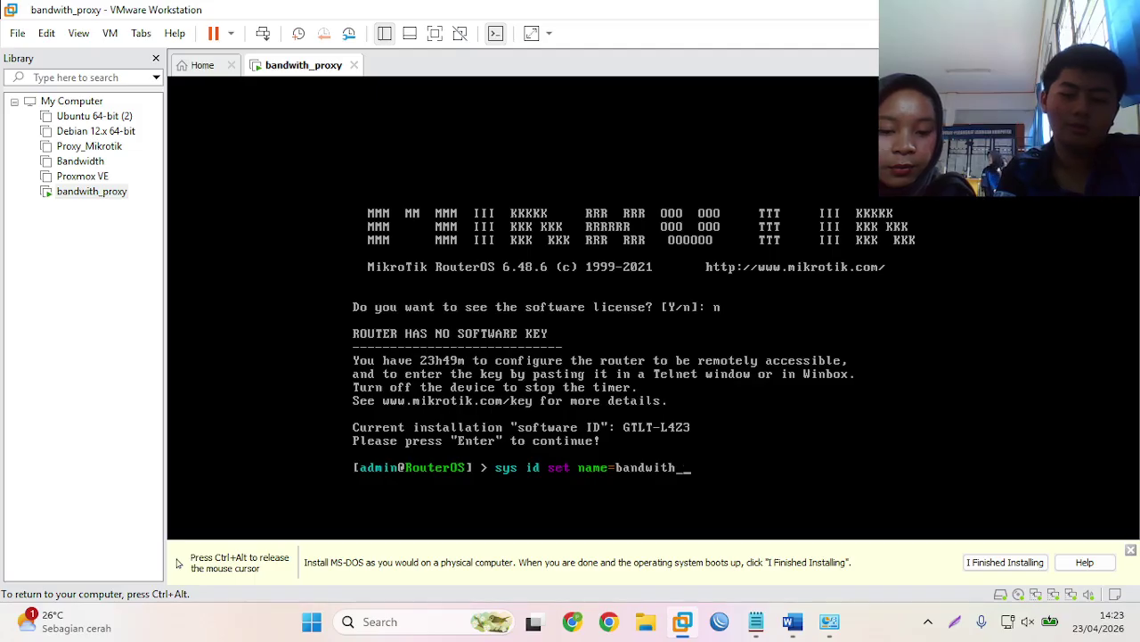
text(proxy)
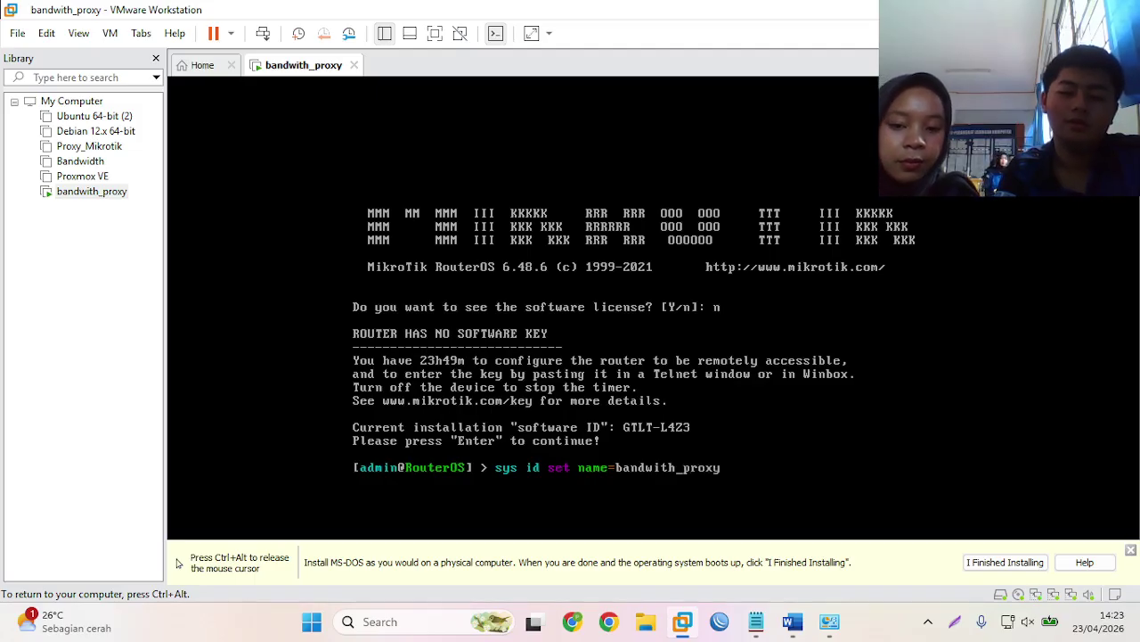
key(Return)
- Replace the empty admin password with a new one and release the keyboard
text(password)
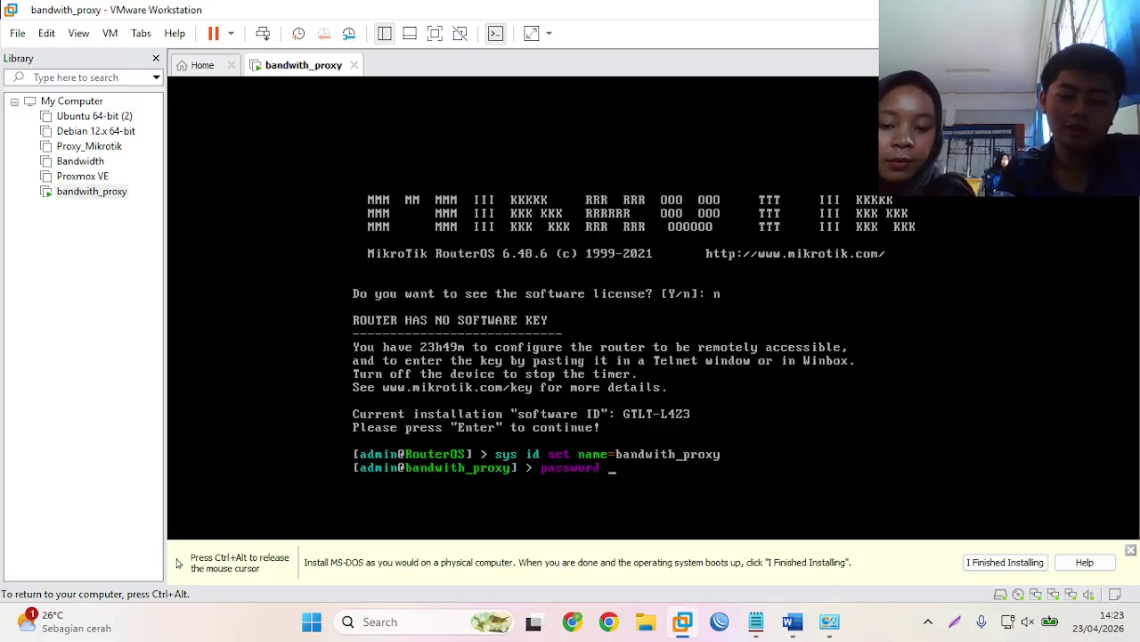
key(Return)
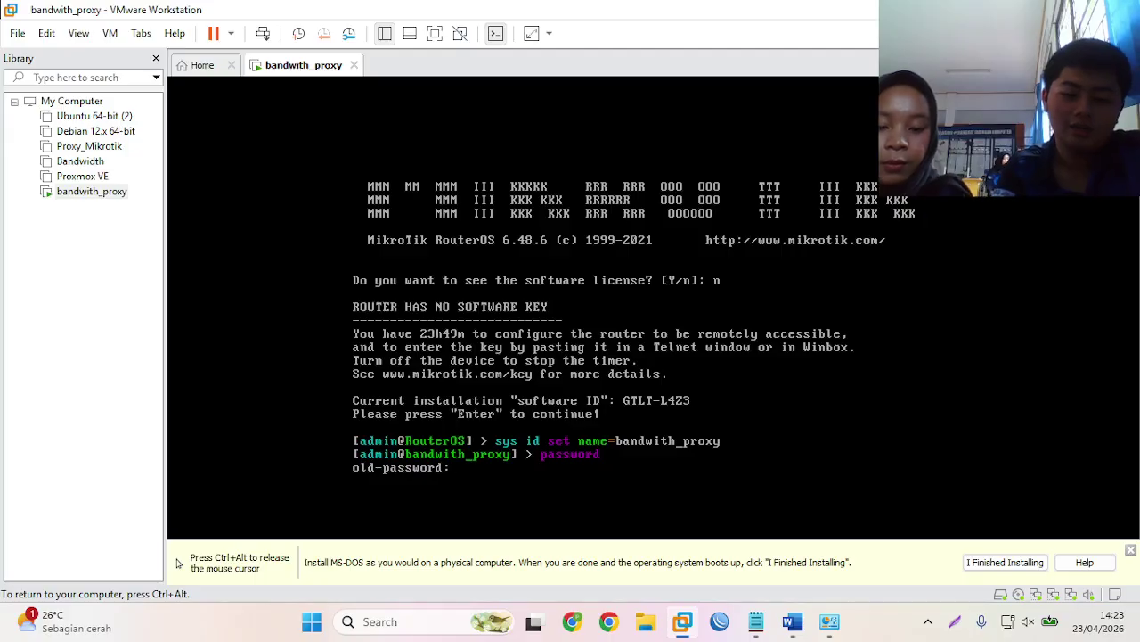
key(Return)
text(*)
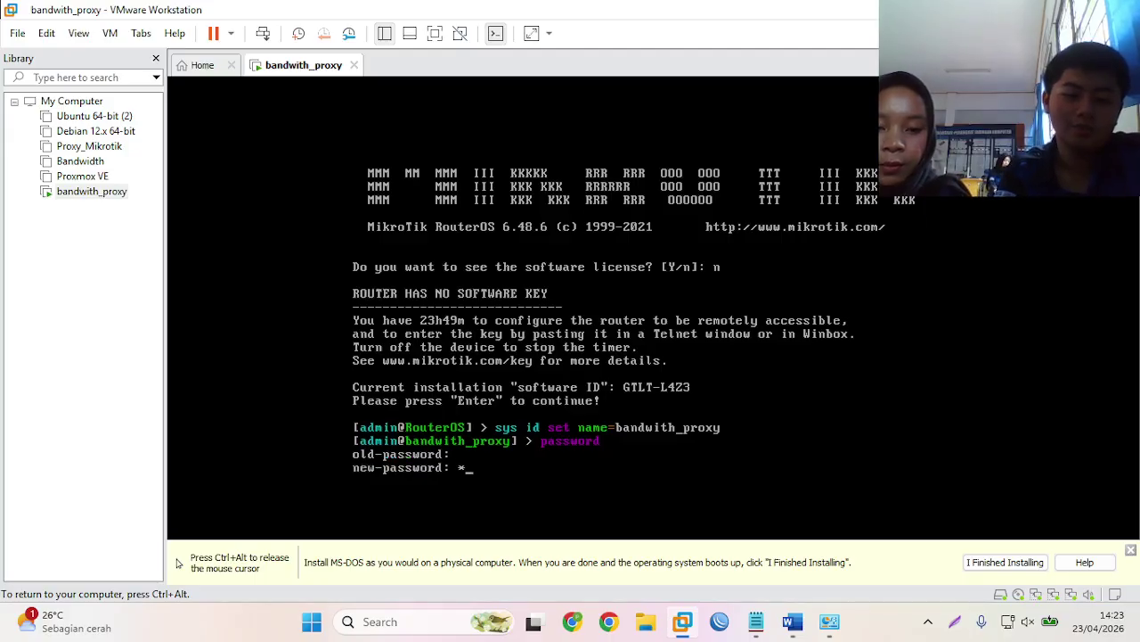
text(*)
key(Return)
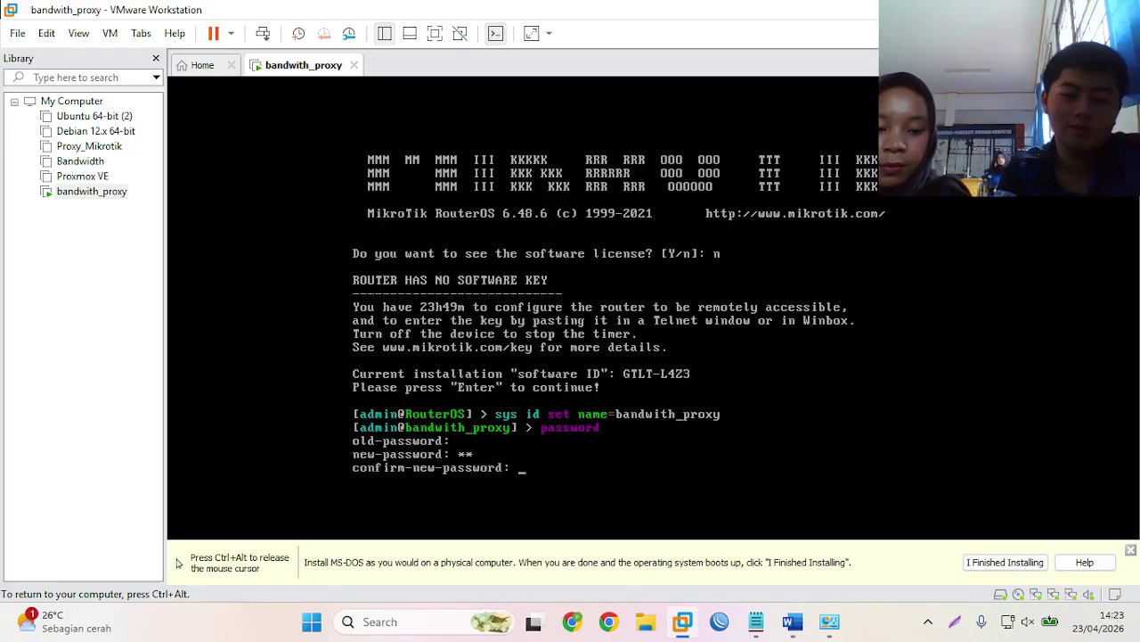
text(**)
key(Return)
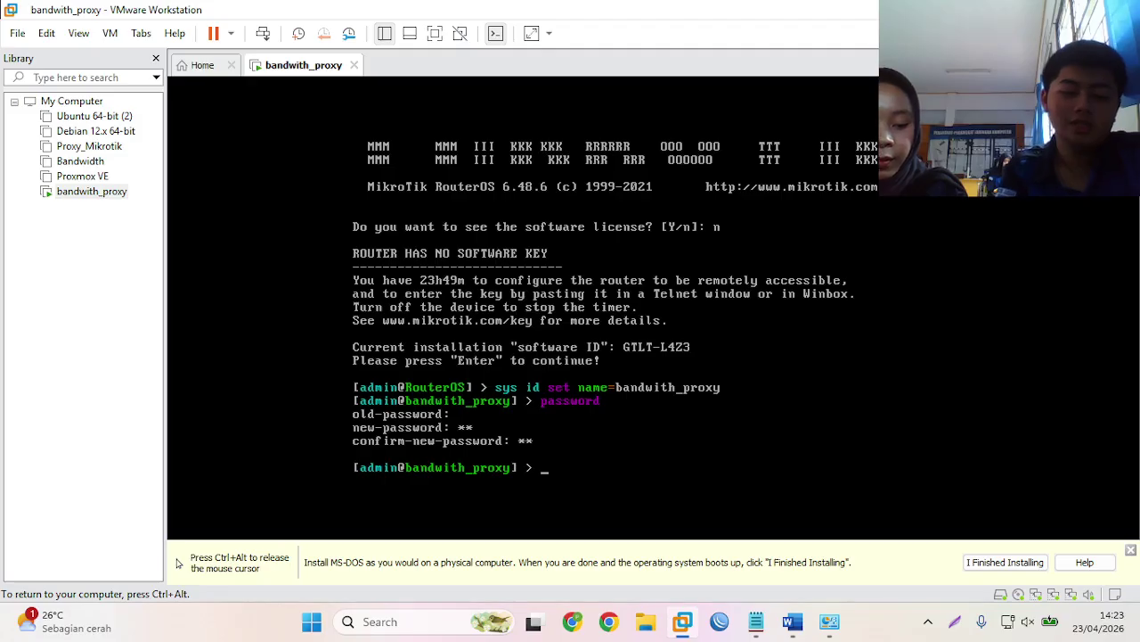
key(ctrl+alt)
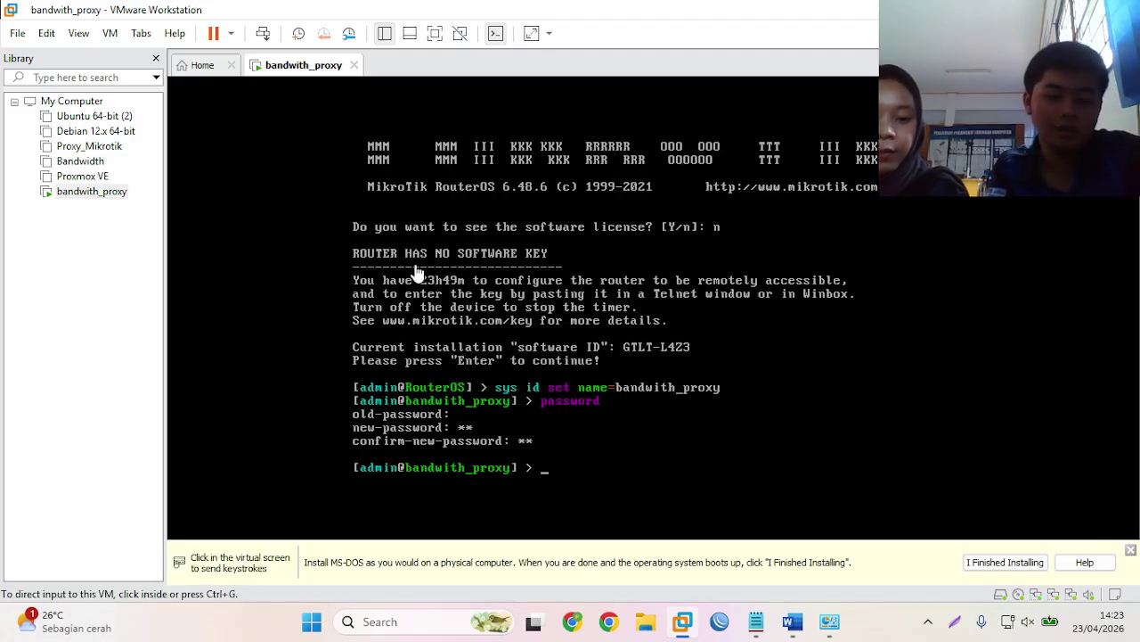
- Connect Winbox to the bandwith_proxy neighbor using the admin password
click(720, 623)
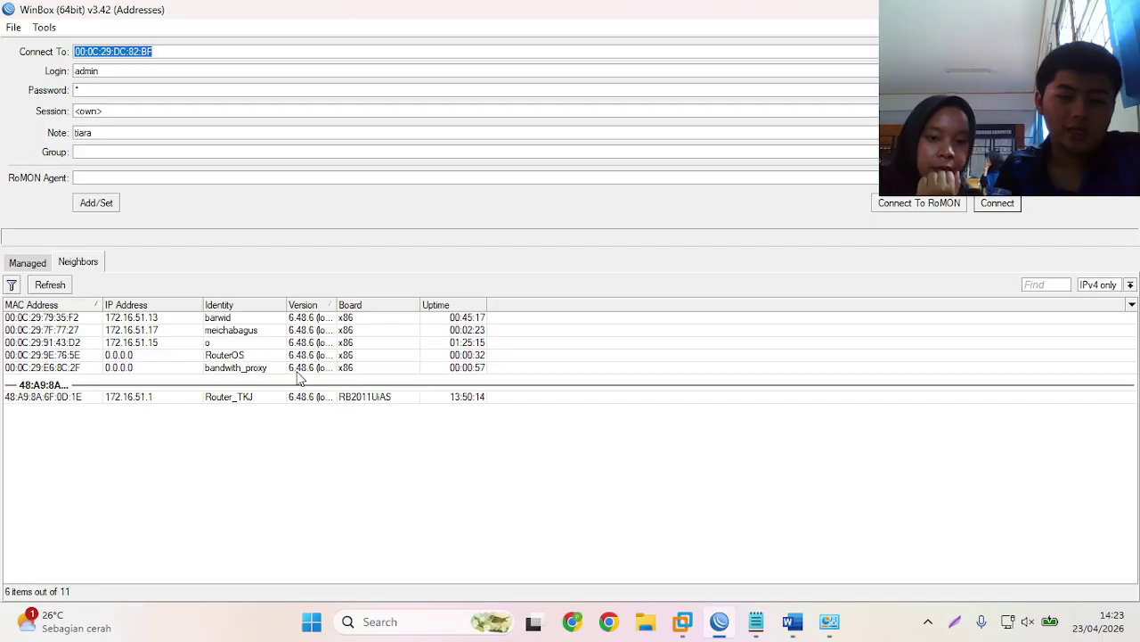
click(300, 368)
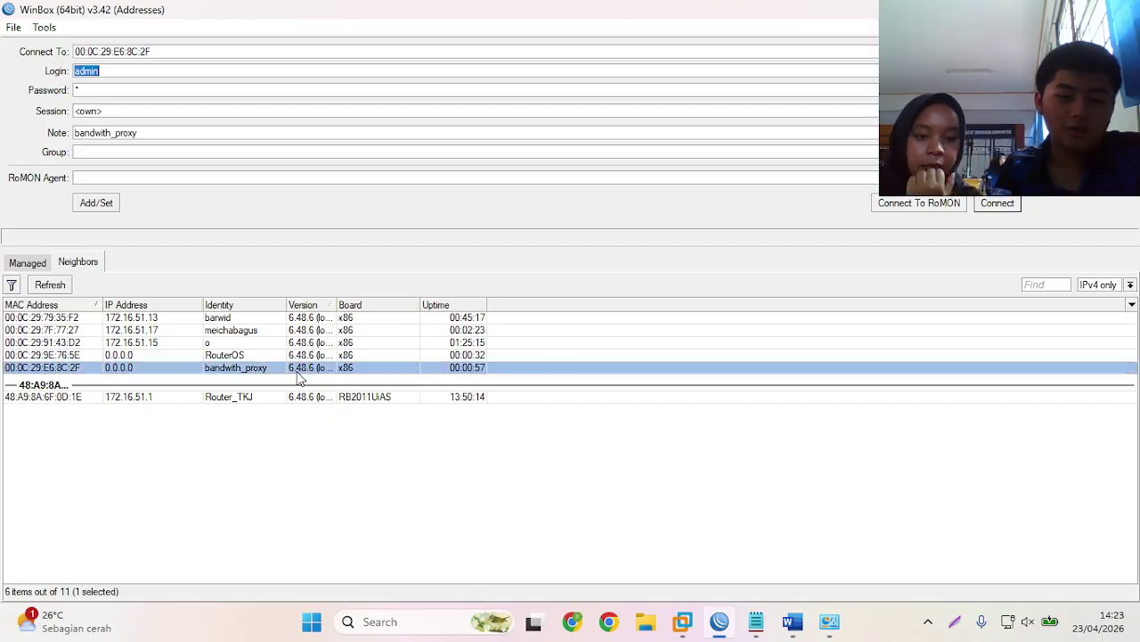
click(323, 88)
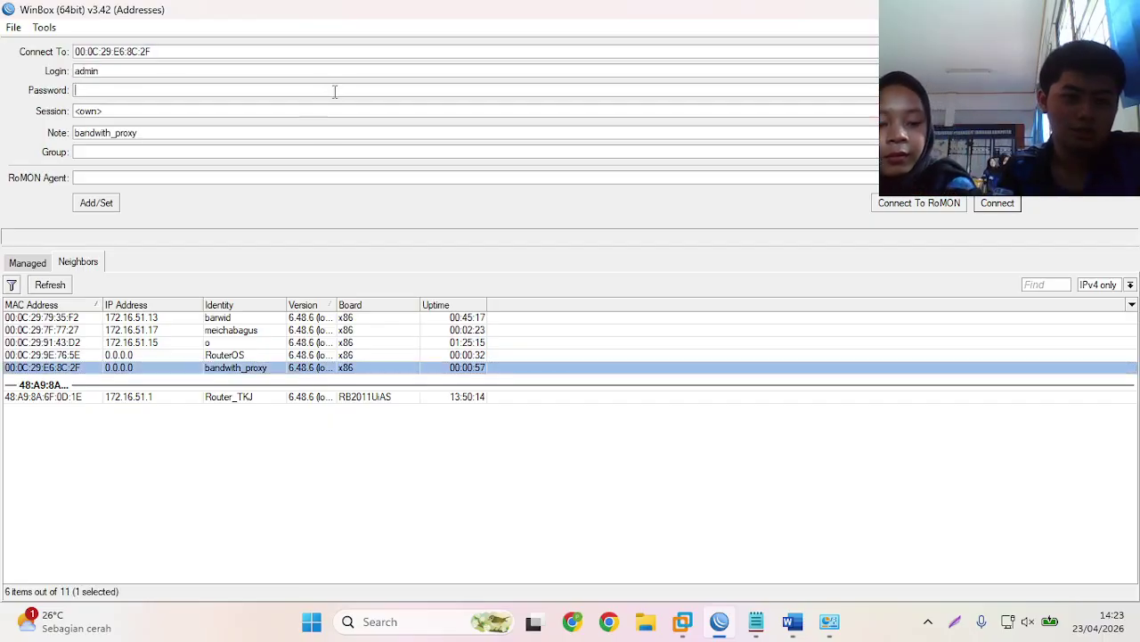
text(**)
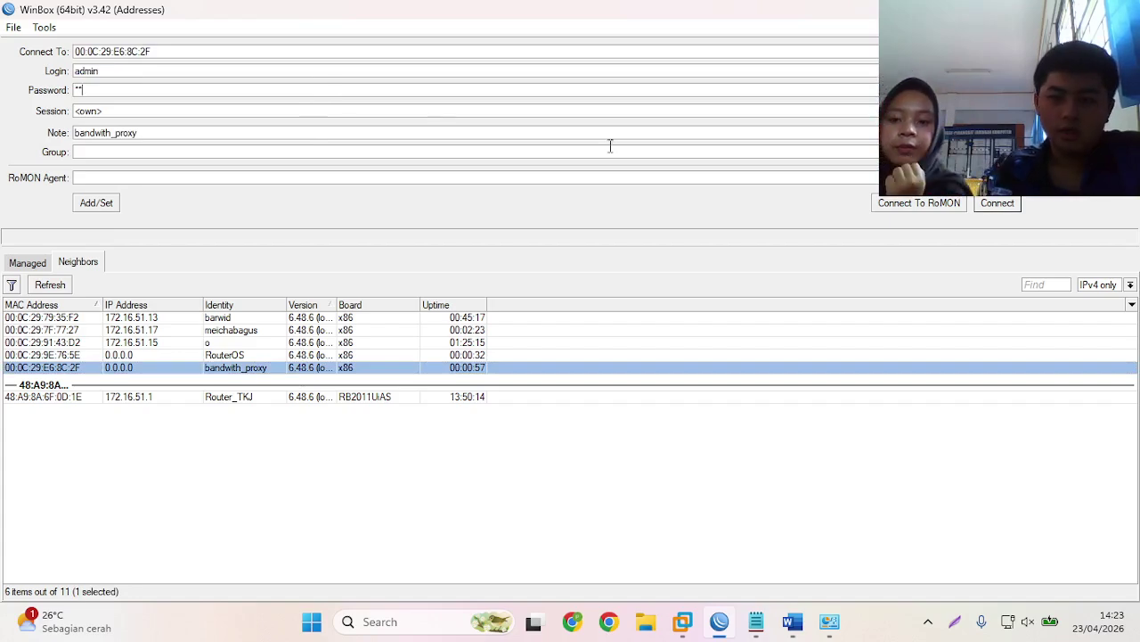
click(992, 204)
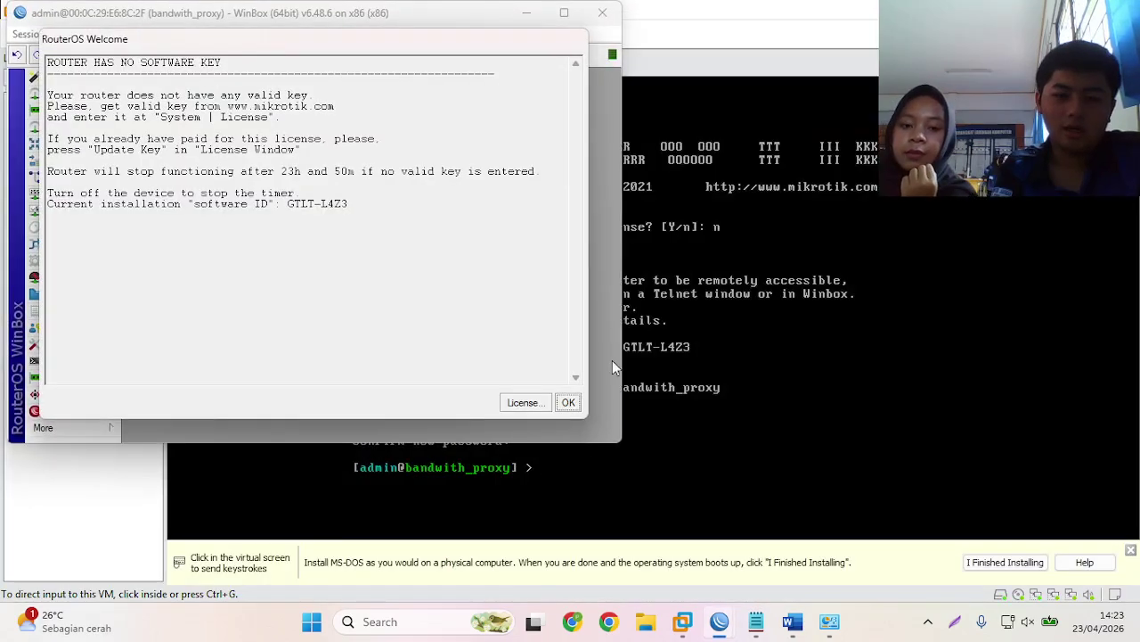
- Dismiss the welcome notice, maximize the session, and show the Interface List
click(570, 403)
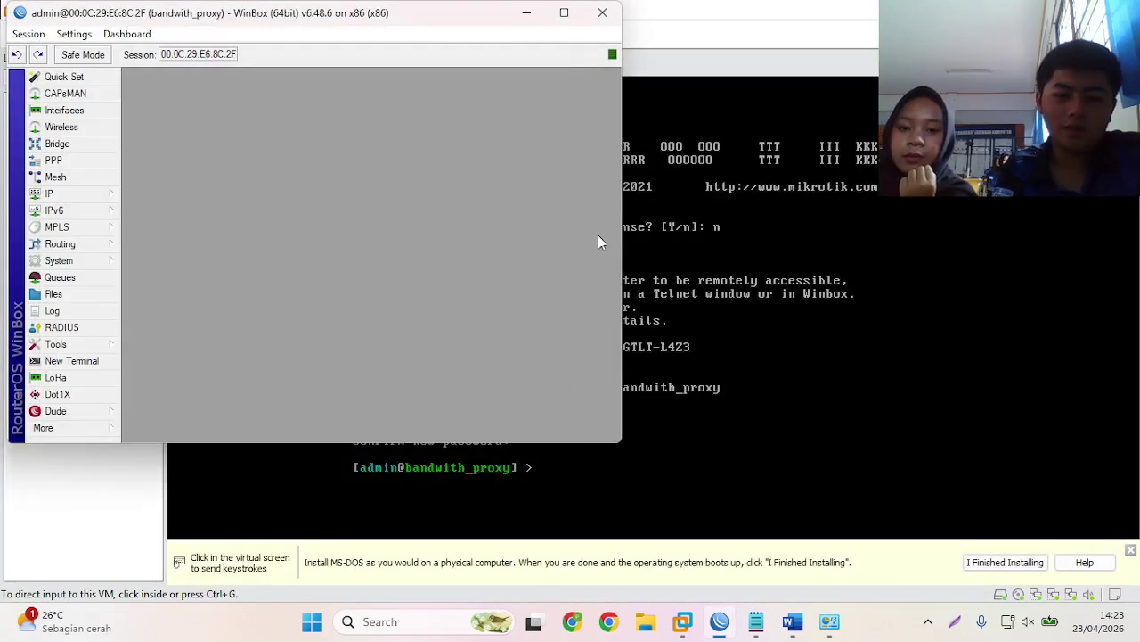
click(567, 11)
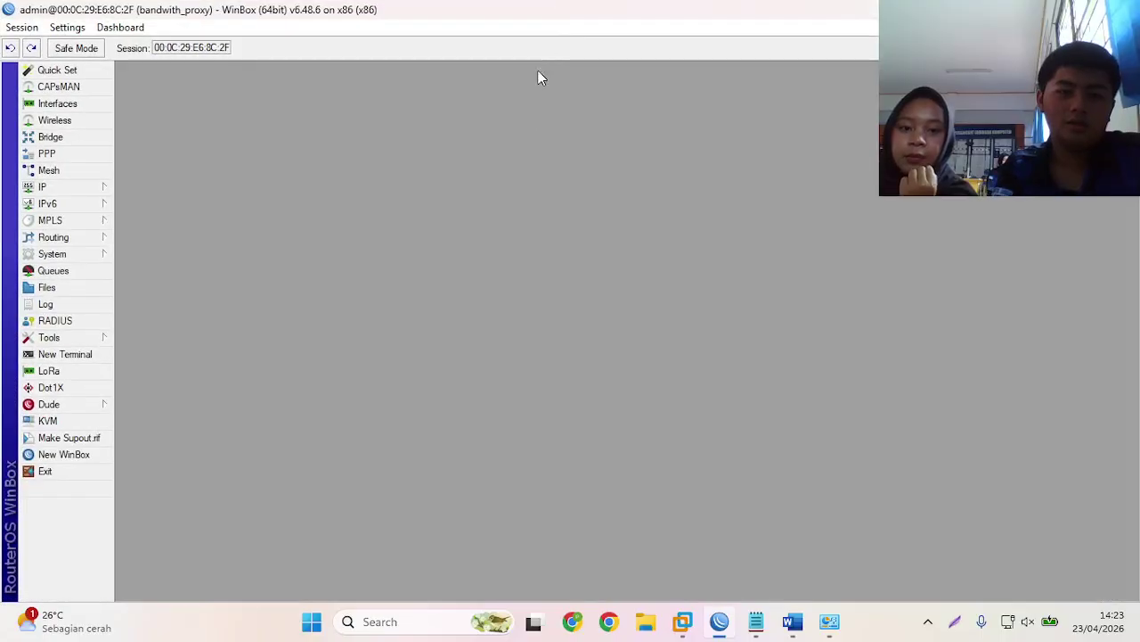
click(76, 107)
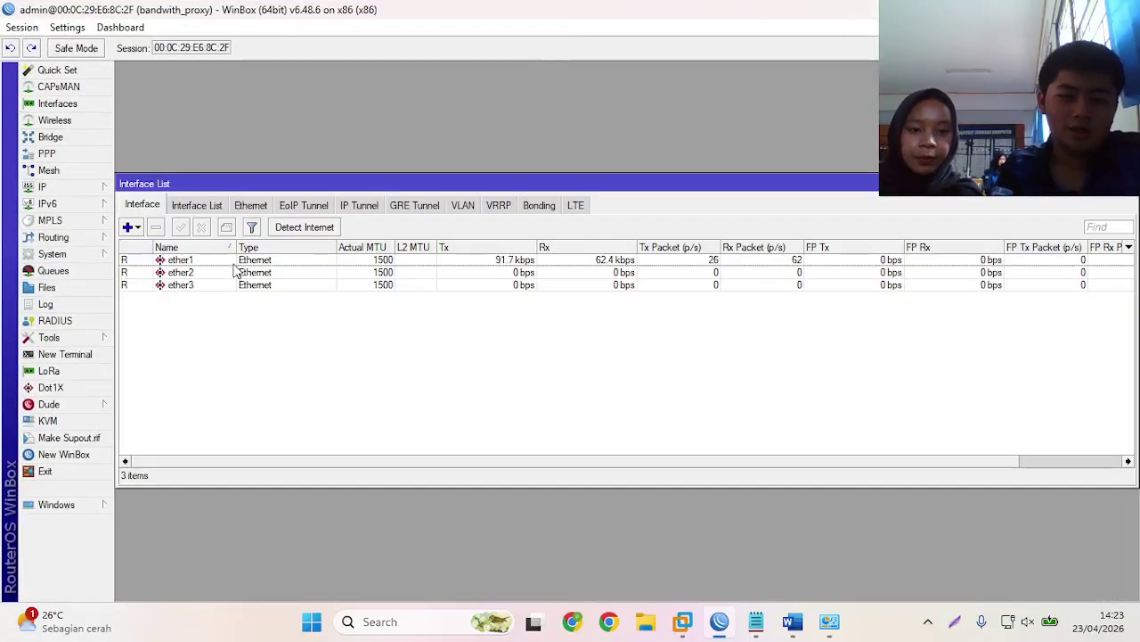
- Rename ether1 to ether1_wan and ether2 to ether2_lab A
double_click(235, 261)
click(608, 197)
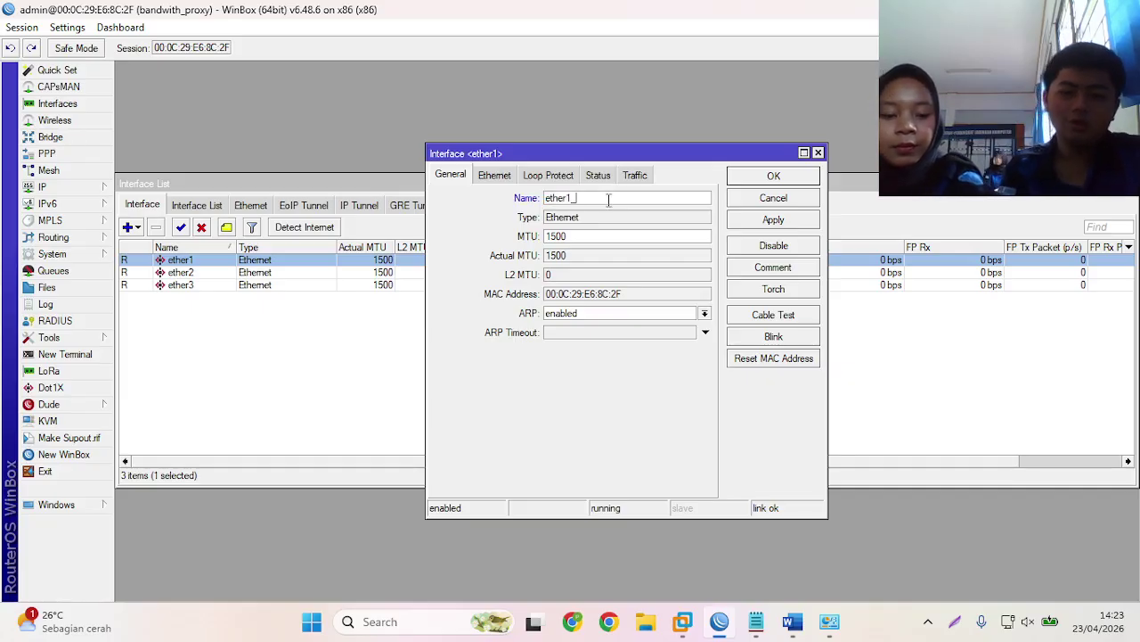
text(_wan)
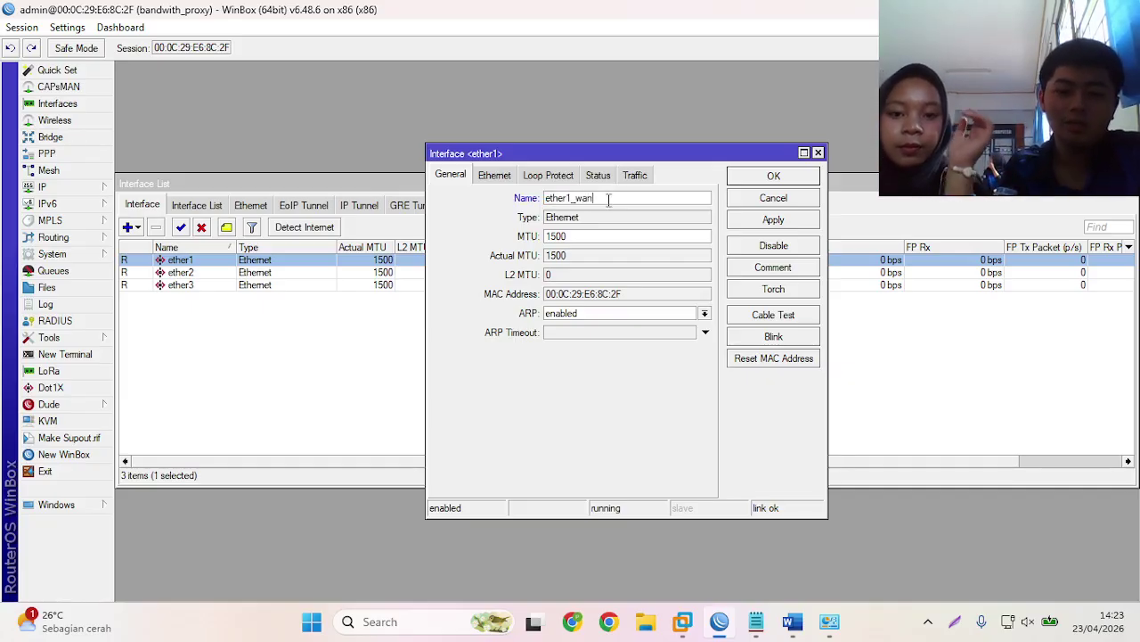
click(766, 176)
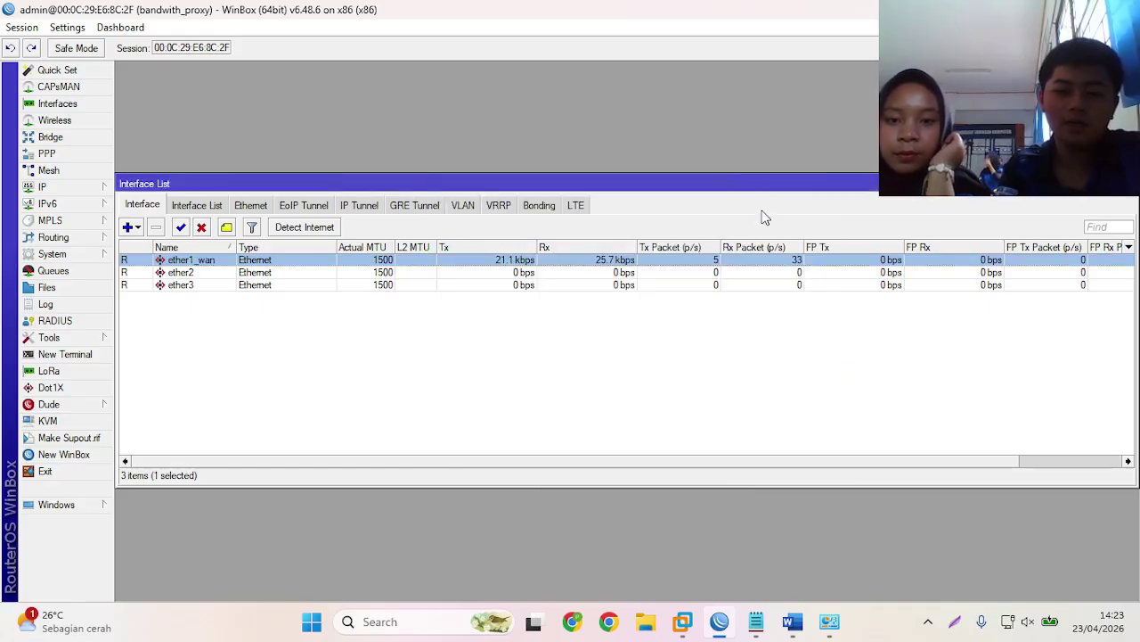
double_click(756, 273)
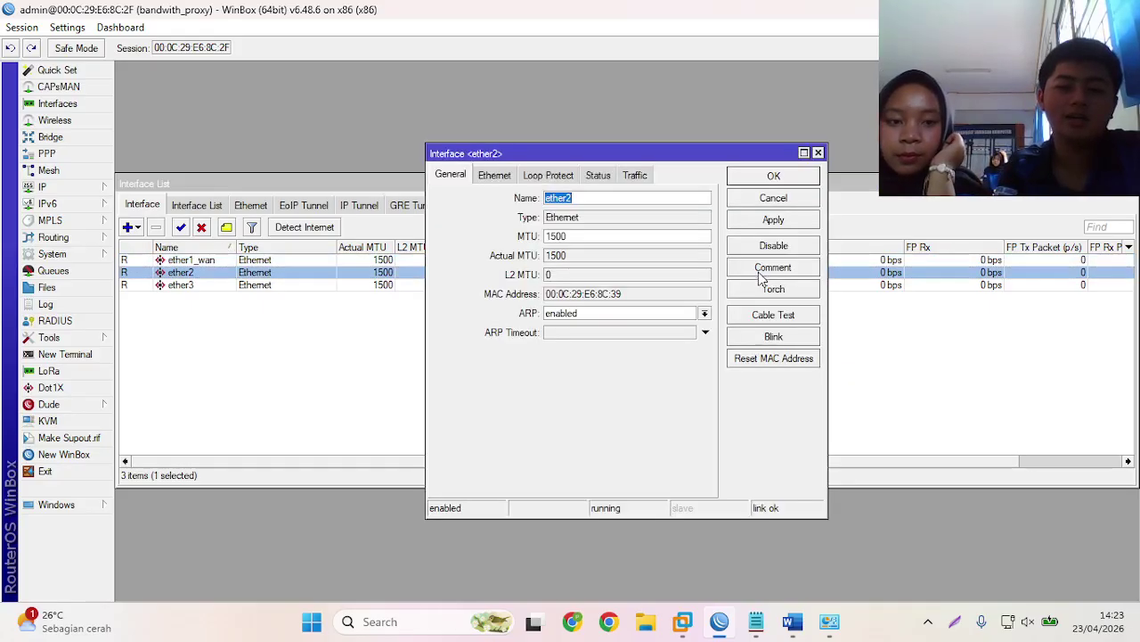
click(662, 199)
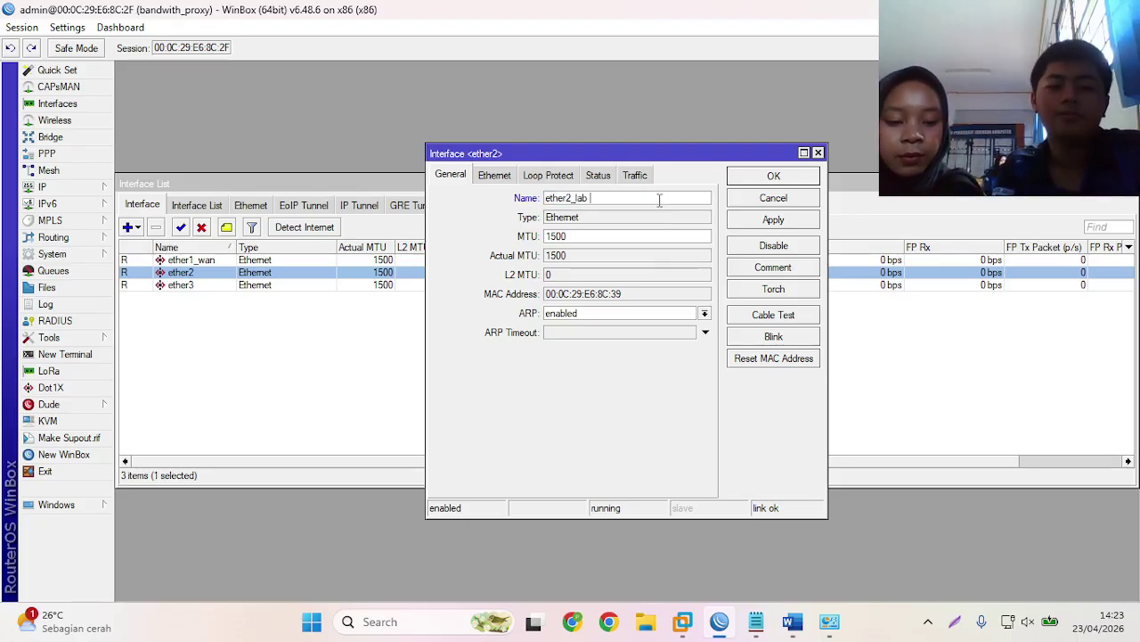
click(770, 175)
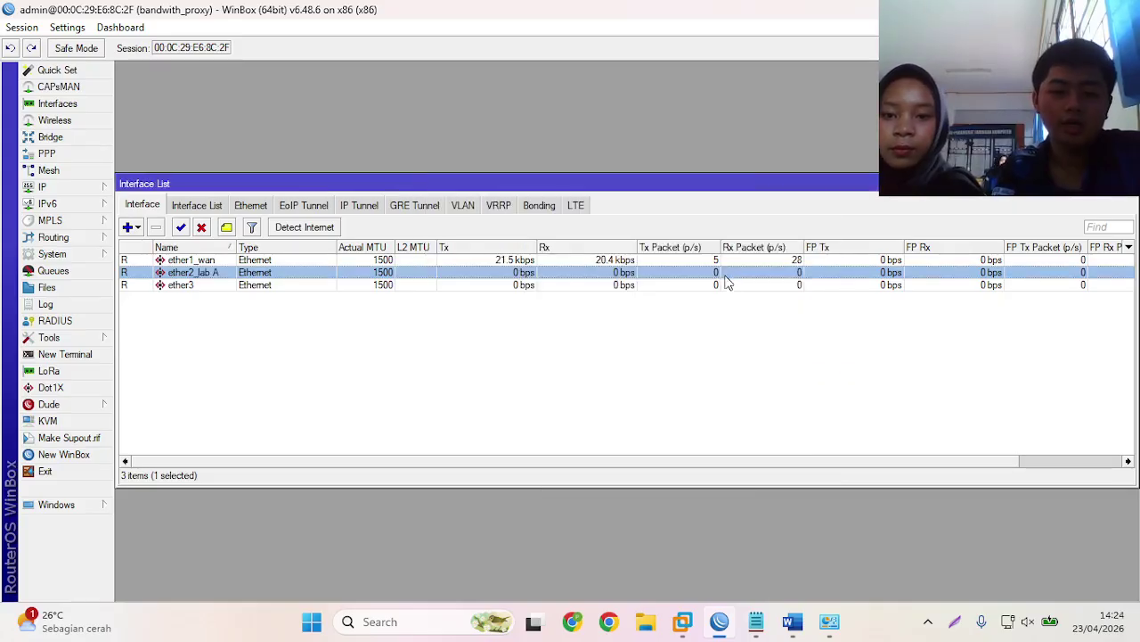
- Rename ether3 to ether3-lab B
double_click(729, 285)
click(658, 199)
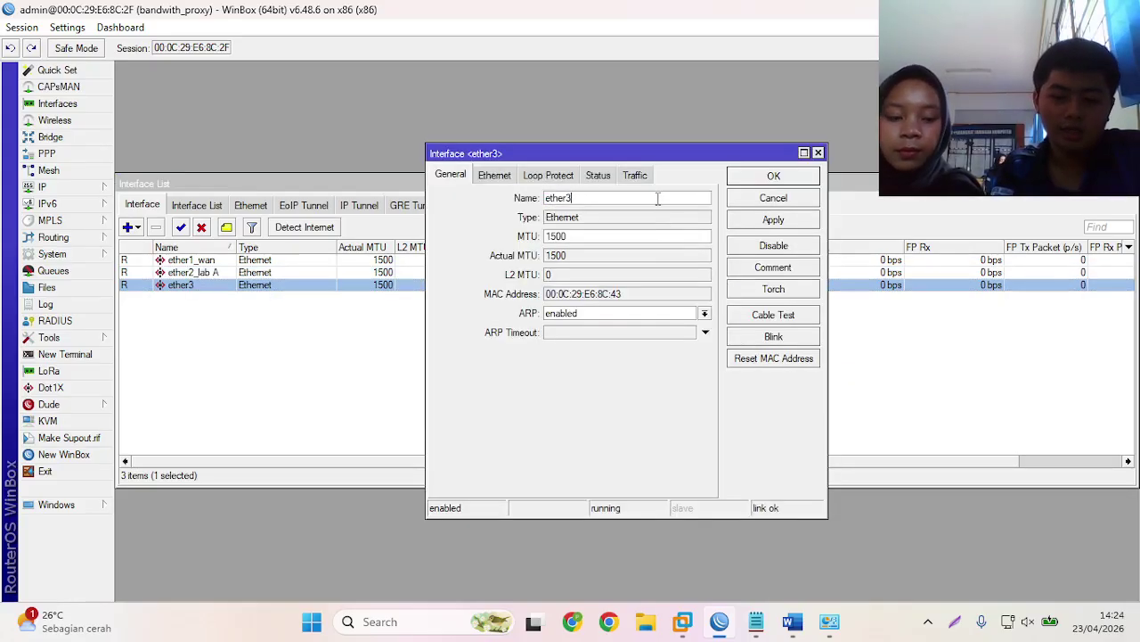
text(-LAB)
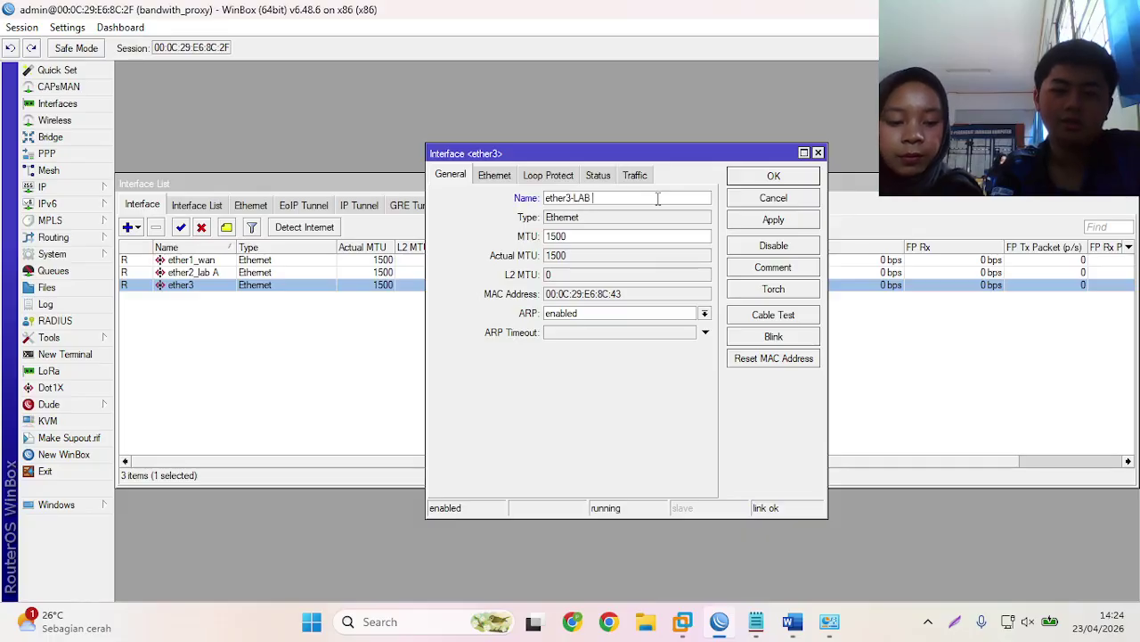
key(BackSpace)
key(BackSpace)
key(BackSpace)
key(BackSpace)
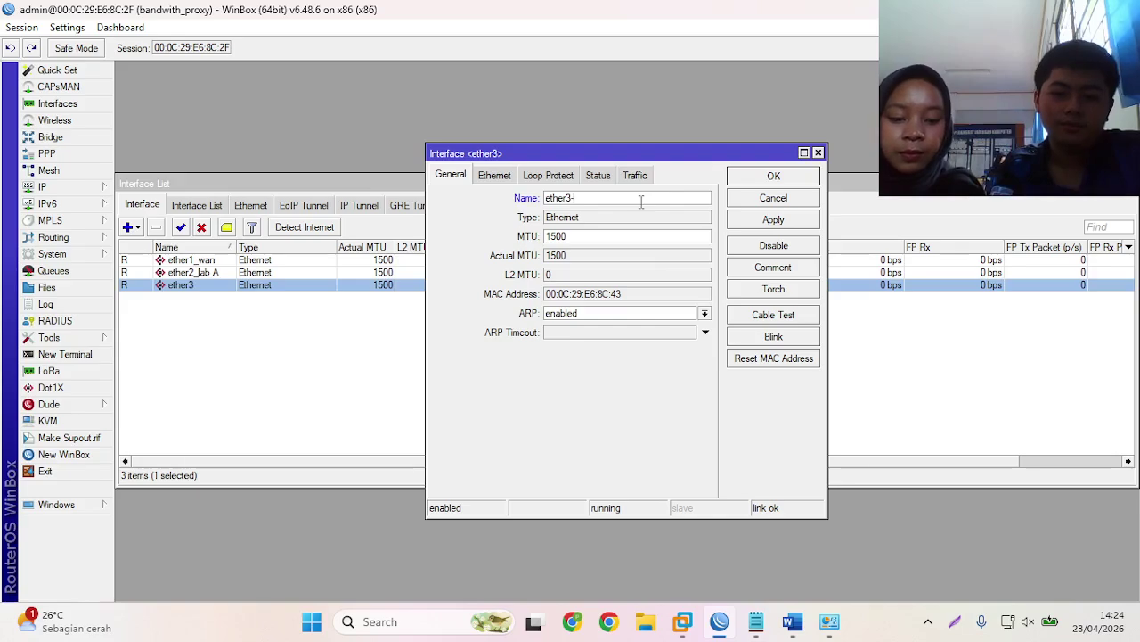
text(lab)
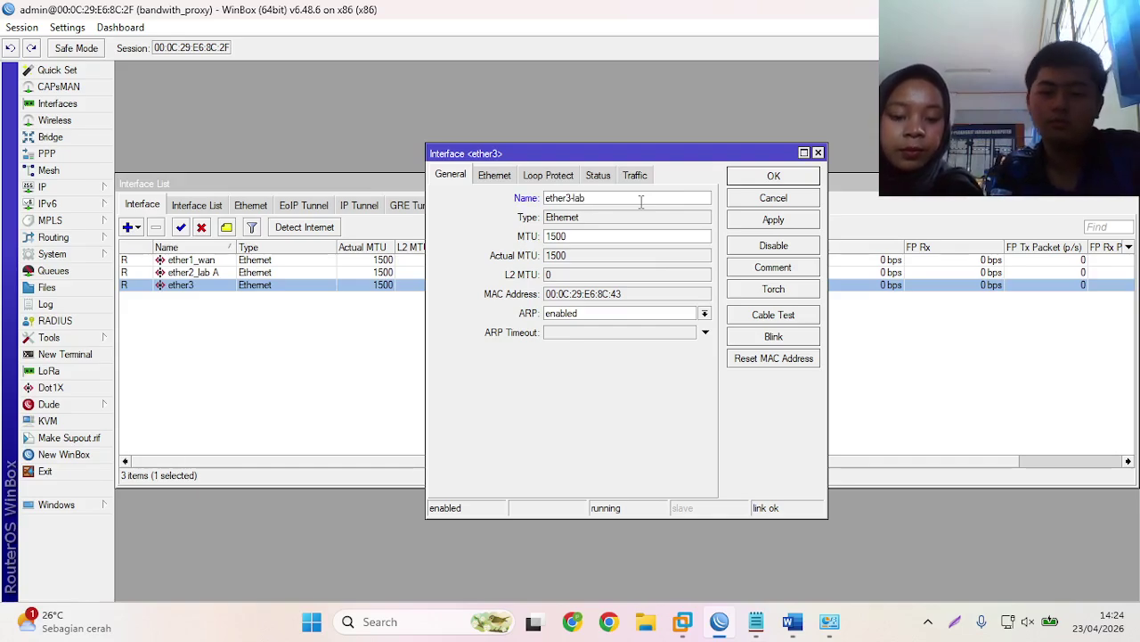
text( B)
click(739, 177)
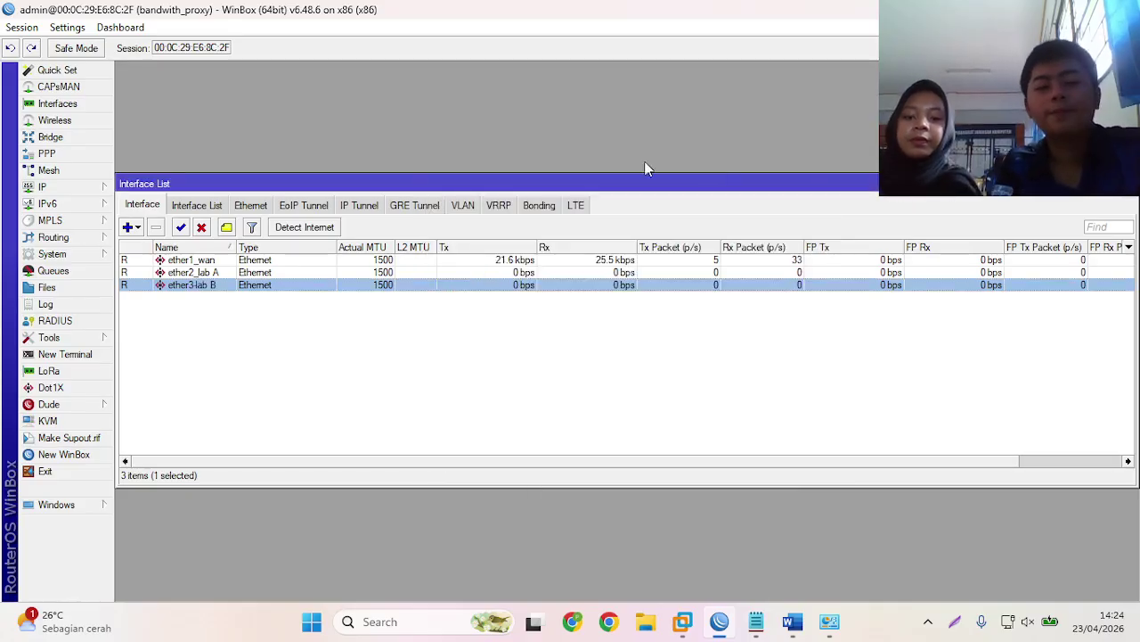
- Add a DHCP client on ether1_wan, then check its lease in the IP Address List
click(76, 189)
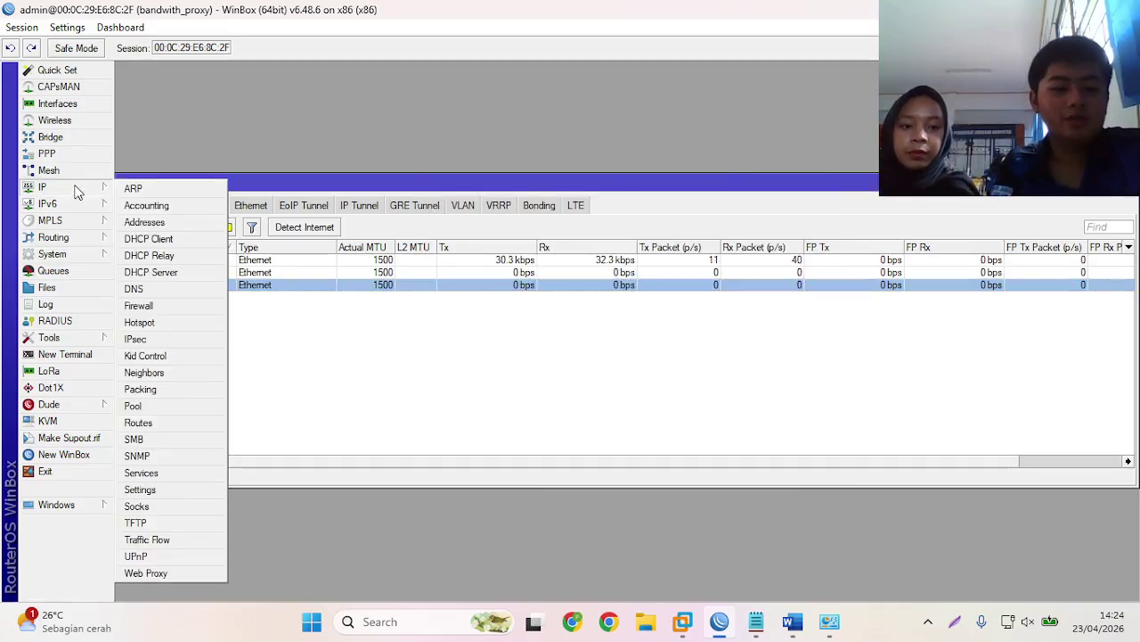
click(143, 240)
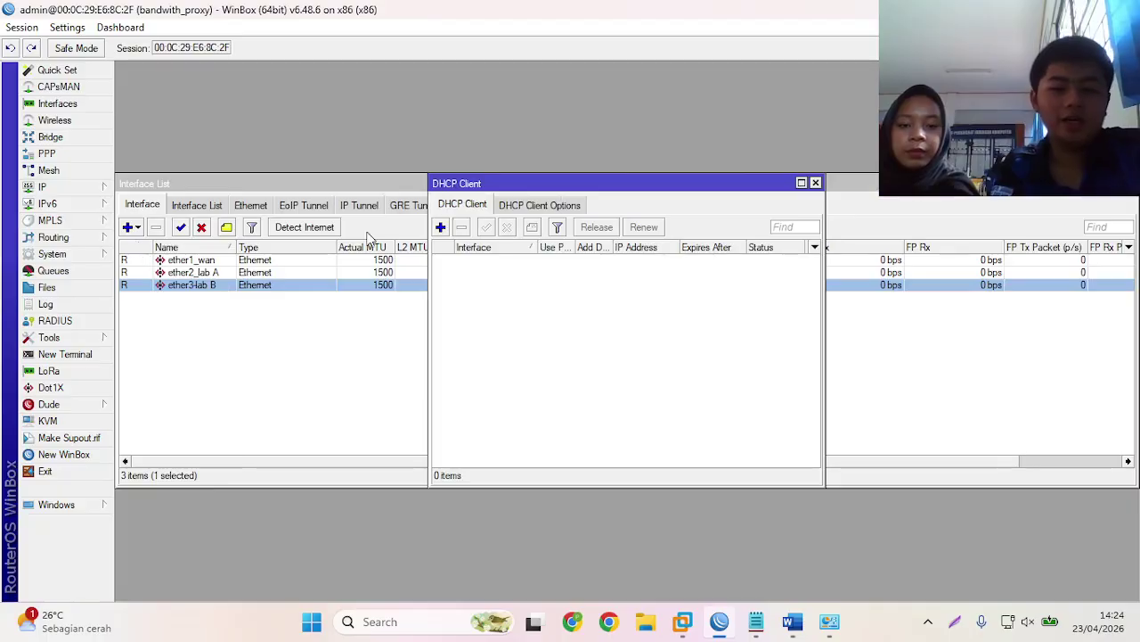
click(440, 228)
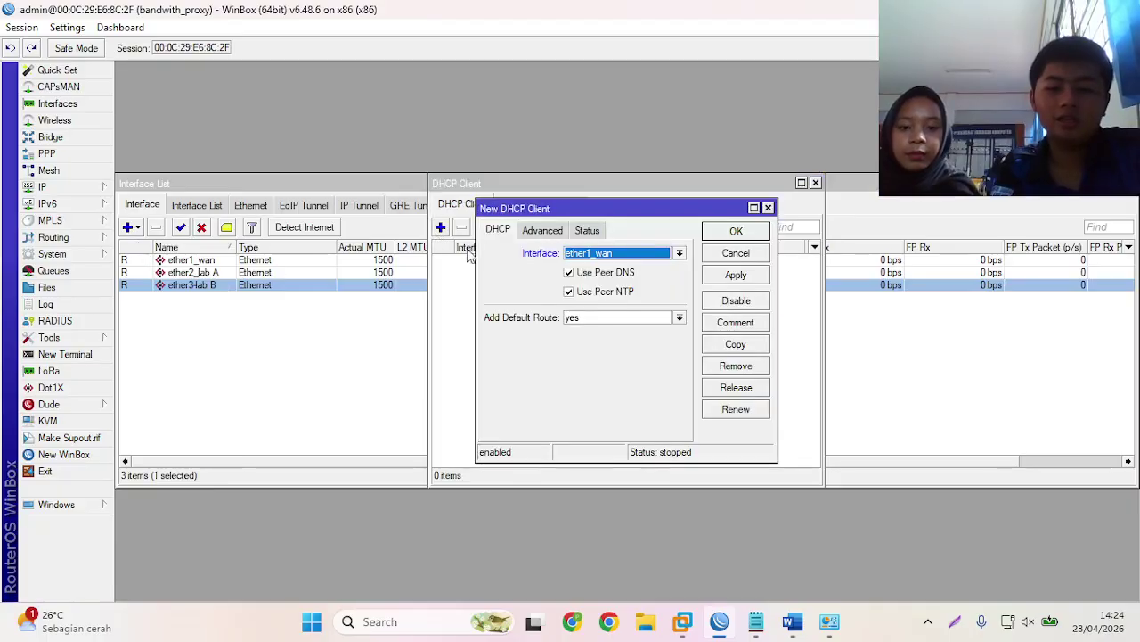
click(736, 231)
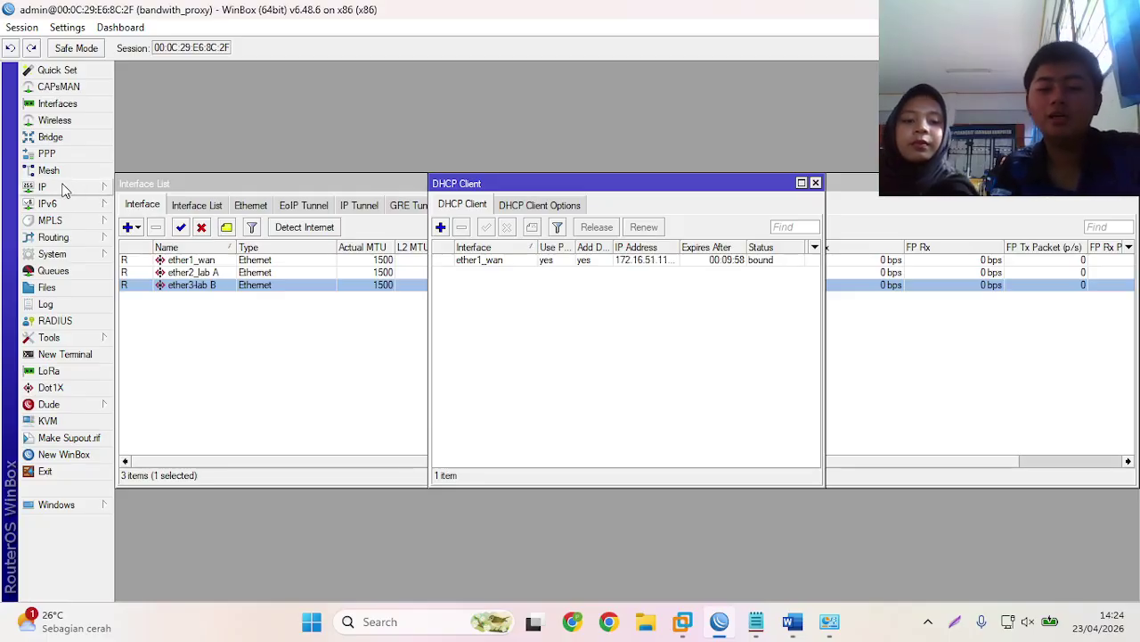
click(62, 190)
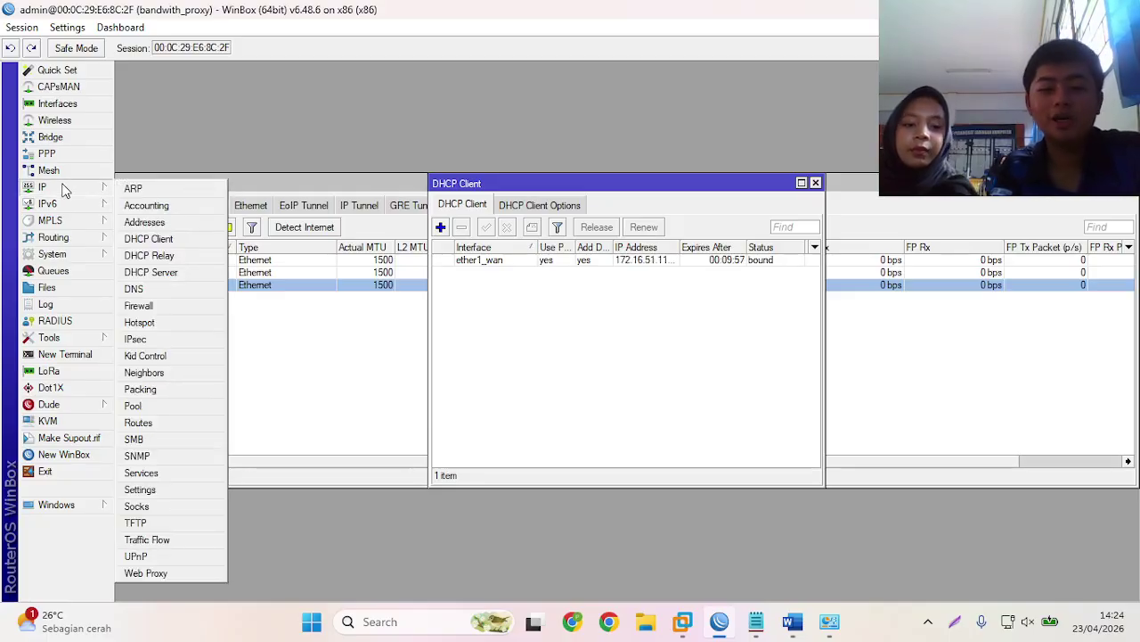
click(179, 223)
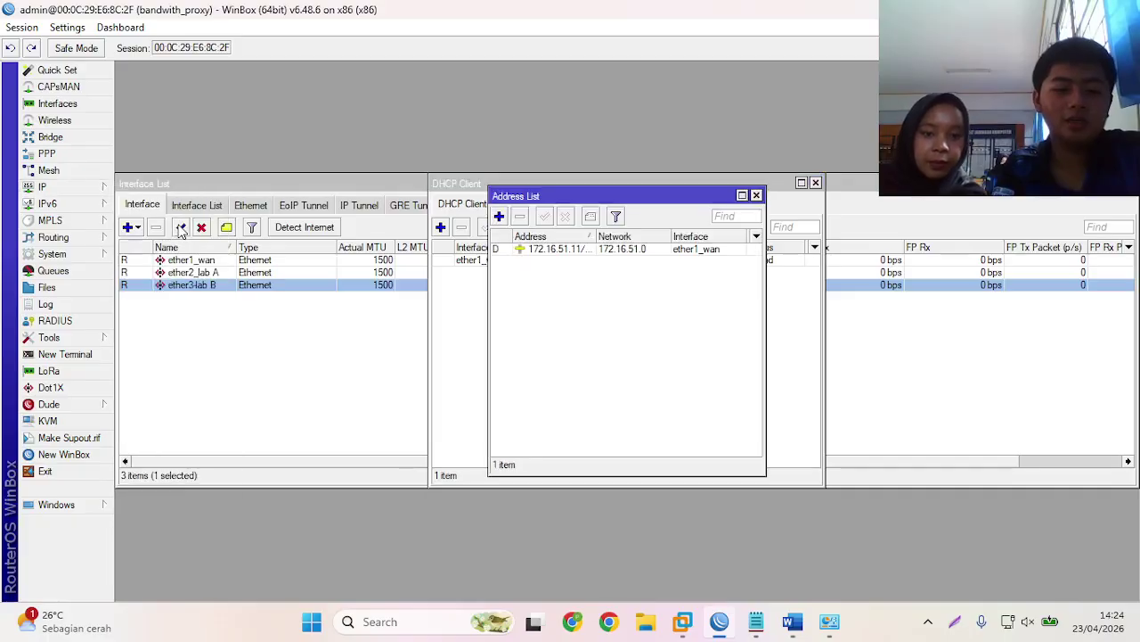
- Add address 10.10.24.1/28 on ether2_lab A, checking the lab notes for the mask
click(501, 215)
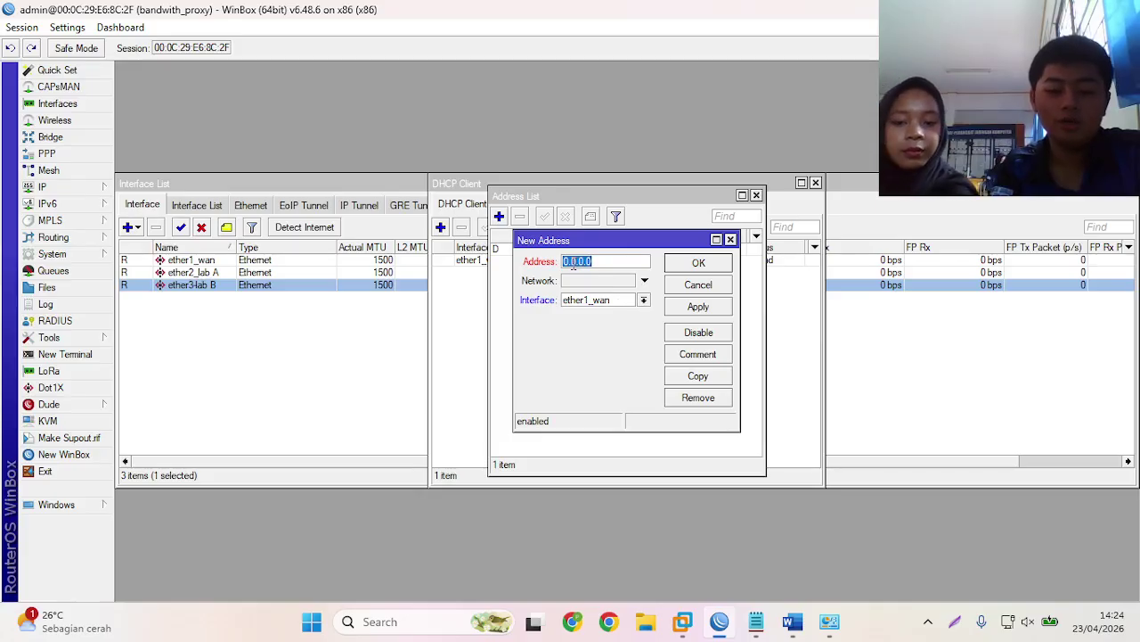
key(BackSpace)
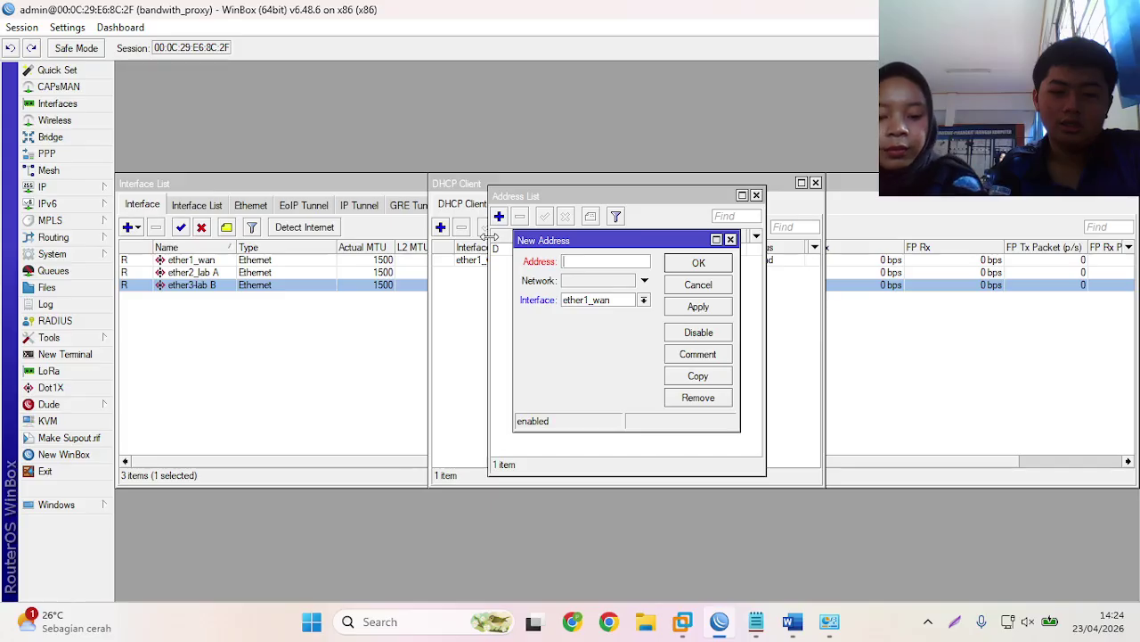
text(10.10.24)
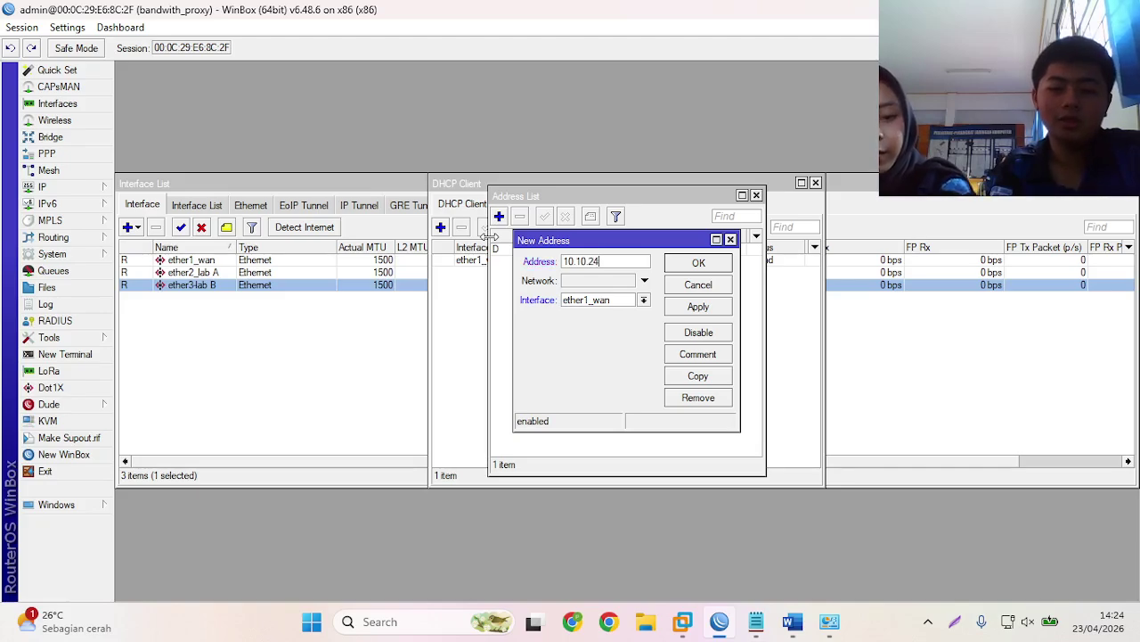
text(.1/)
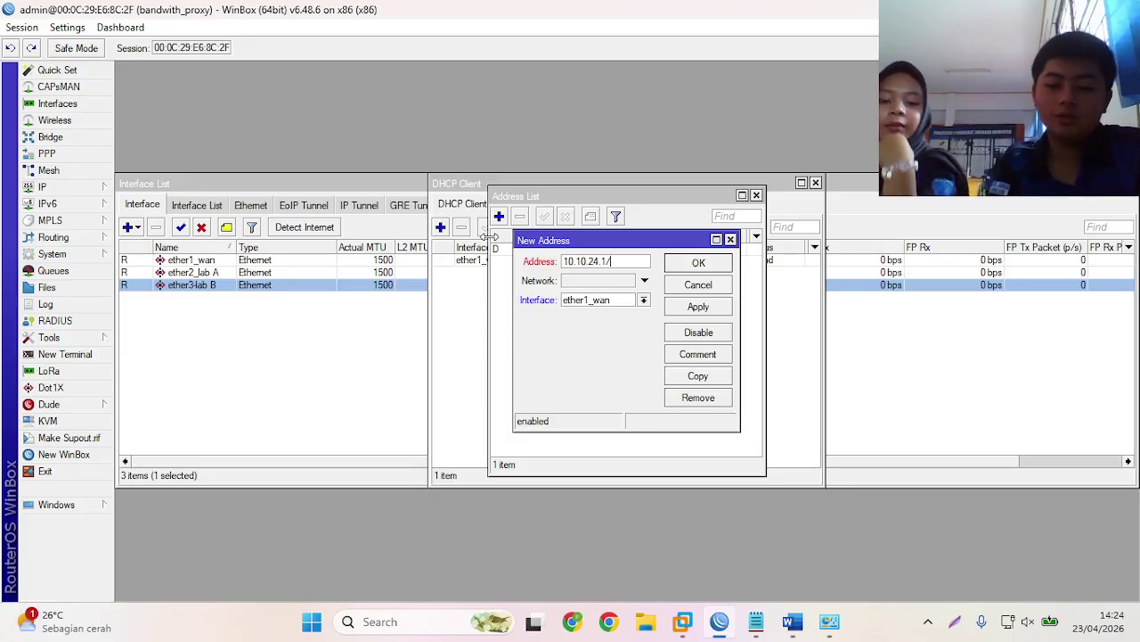
click(754, 627)
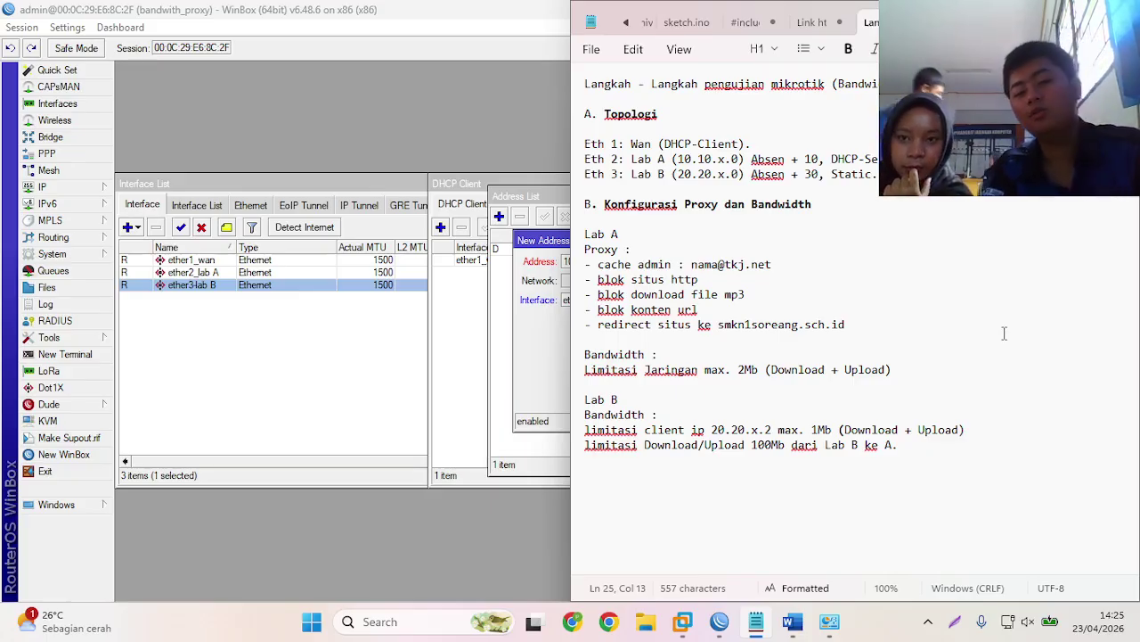
key(alt+Tab)
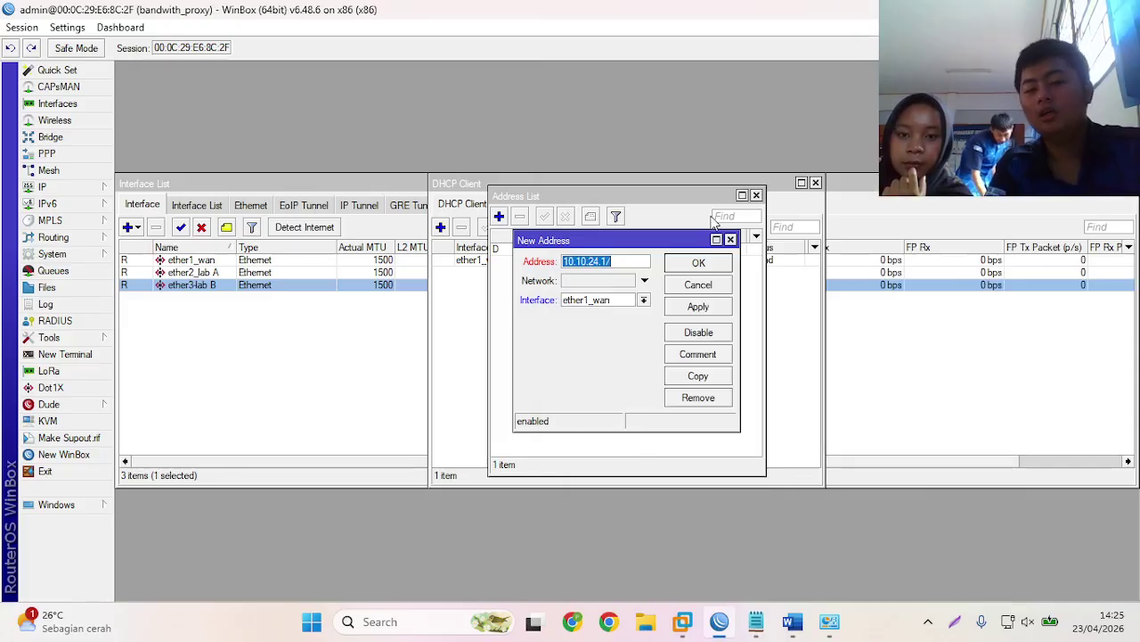
click(631, 259)
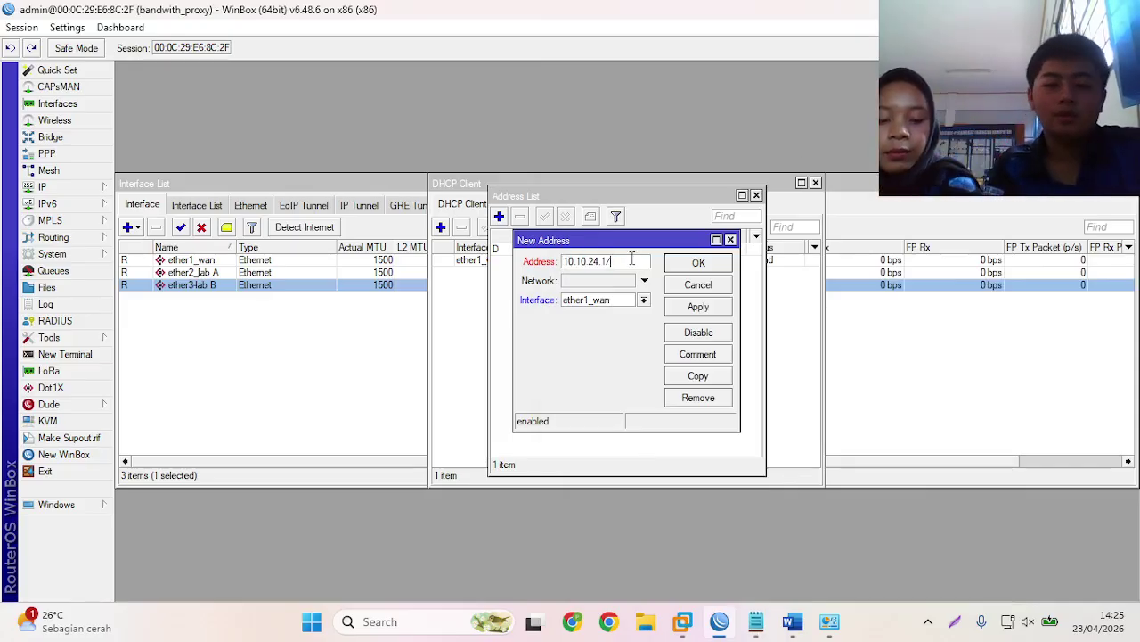
text(28)
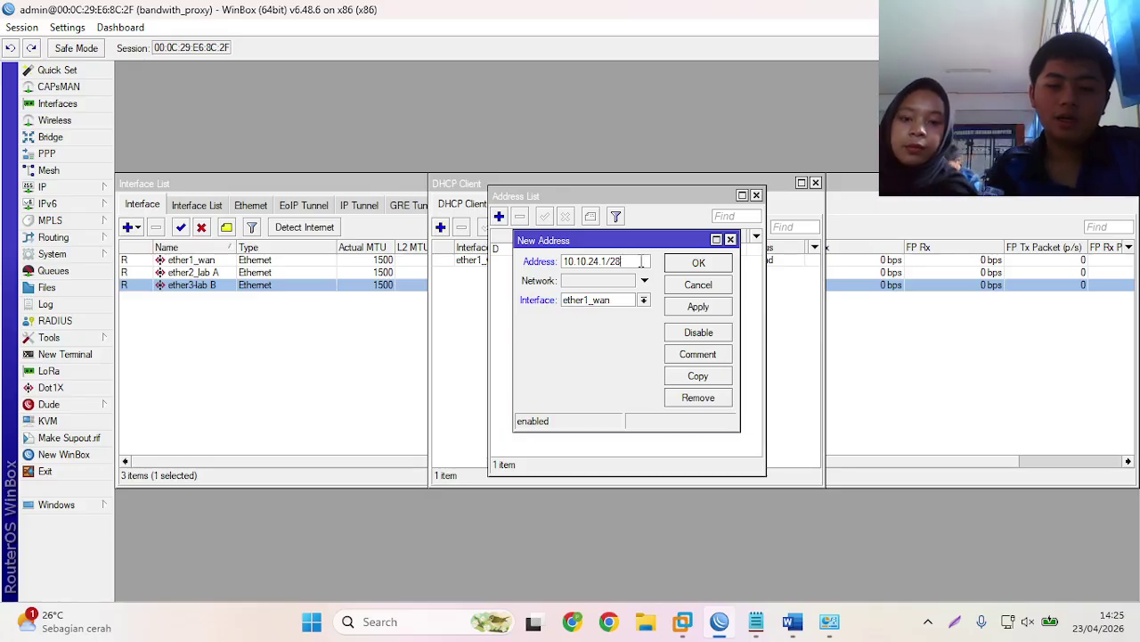
click(642, 301)
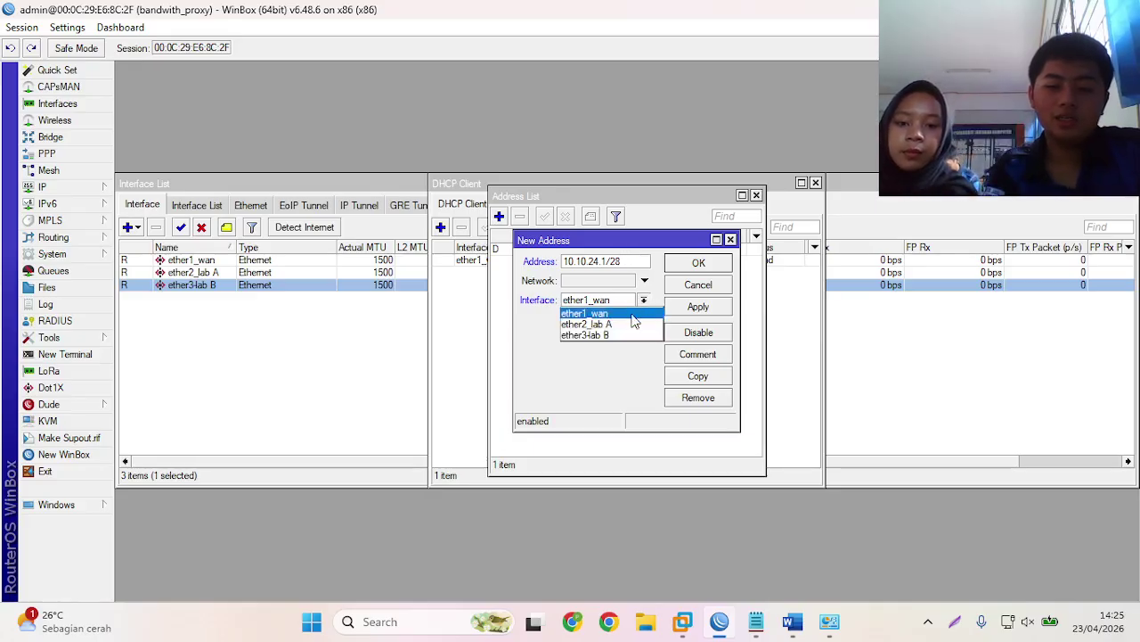
click(634, 318)
click(699, 264)
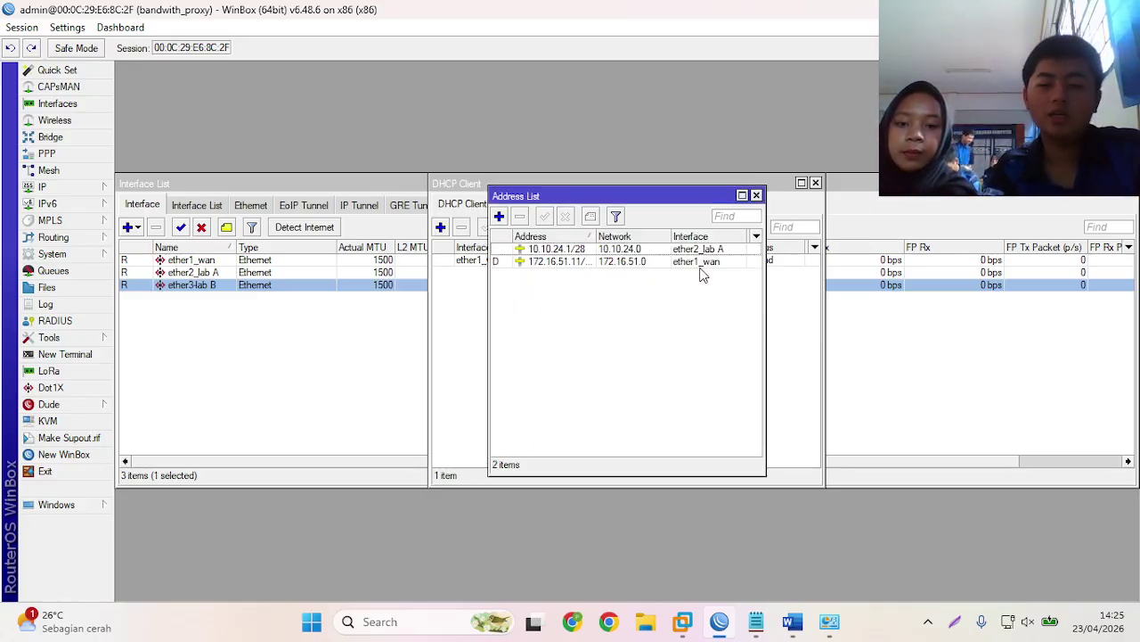
- Add address 20.20.33.1/27 on ether3-lab B, referring to the lab notes
click(500, 217)
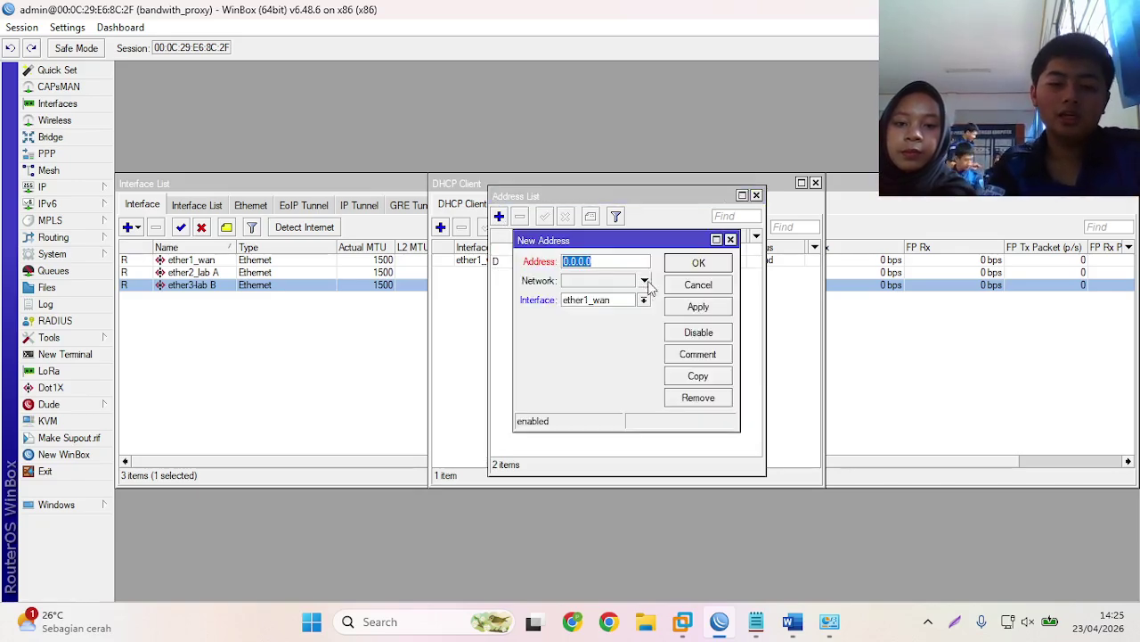
key(BackSpace)
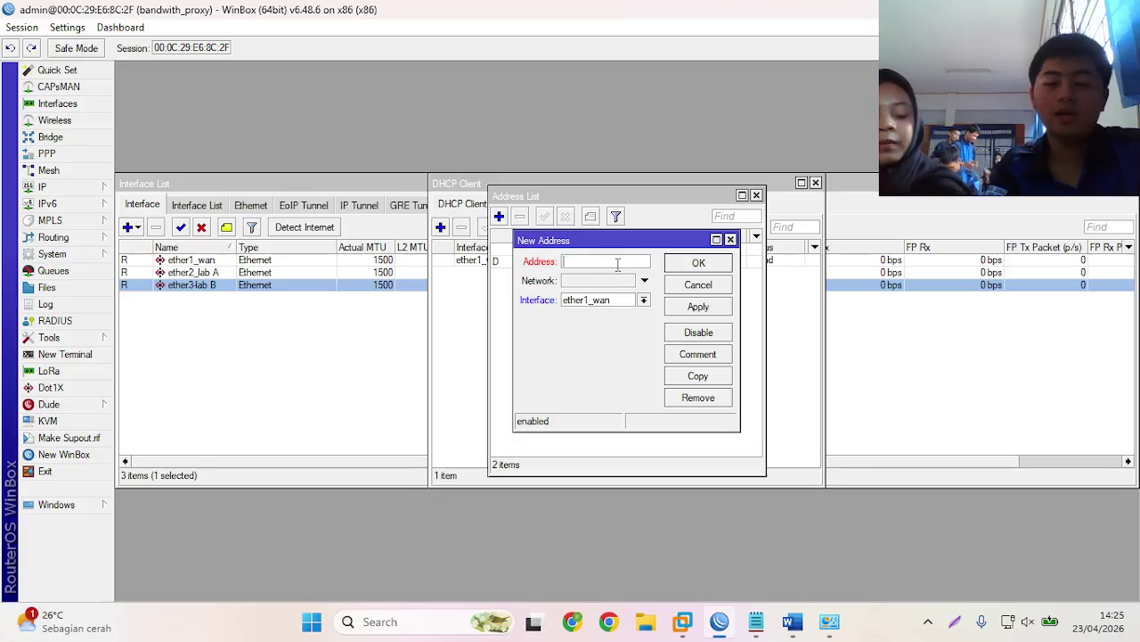
text(2)
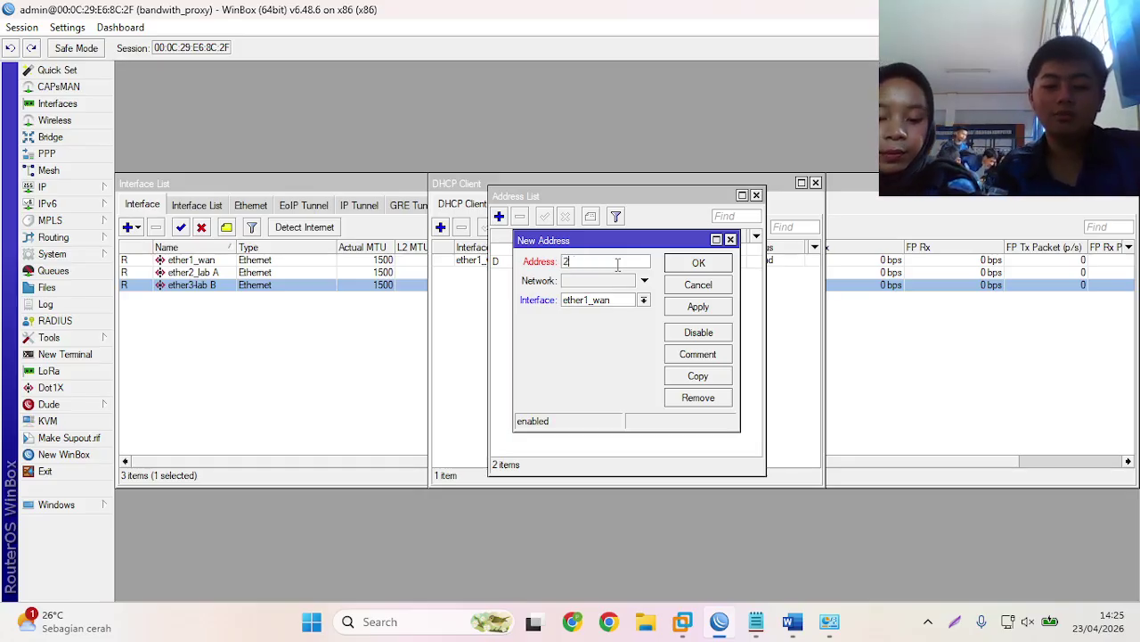
text(0.20)
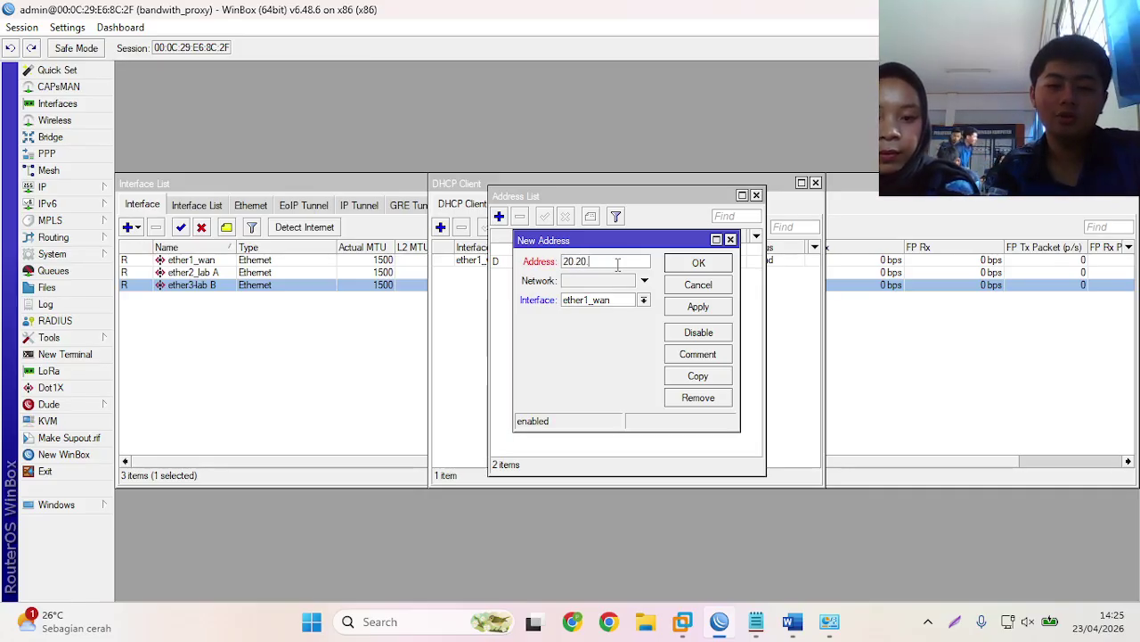
text(.)
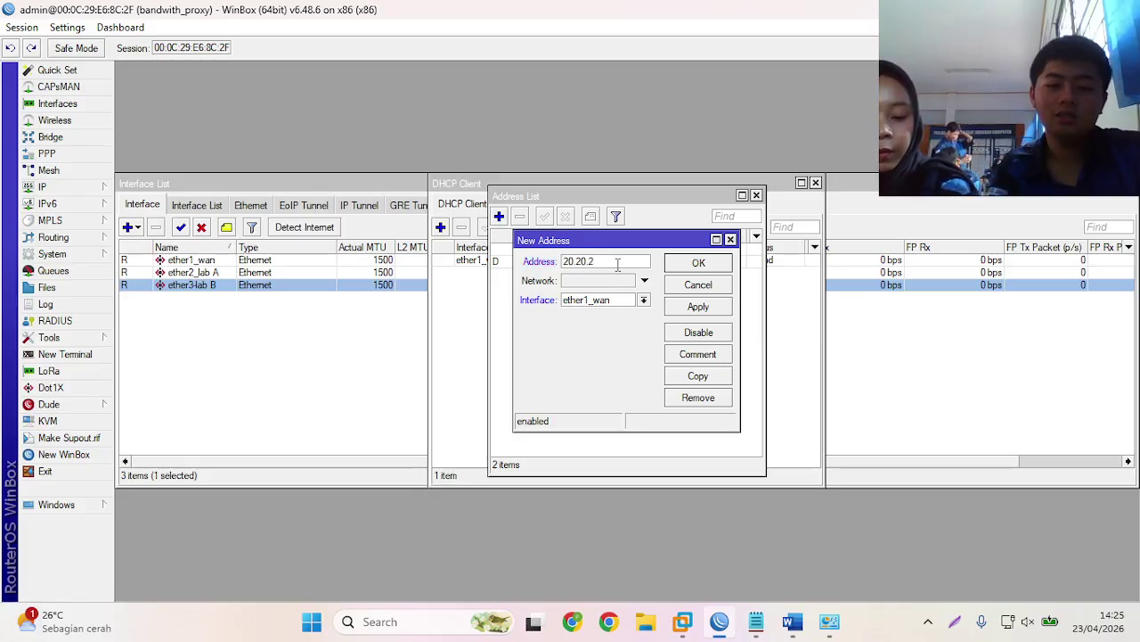
text(33.)
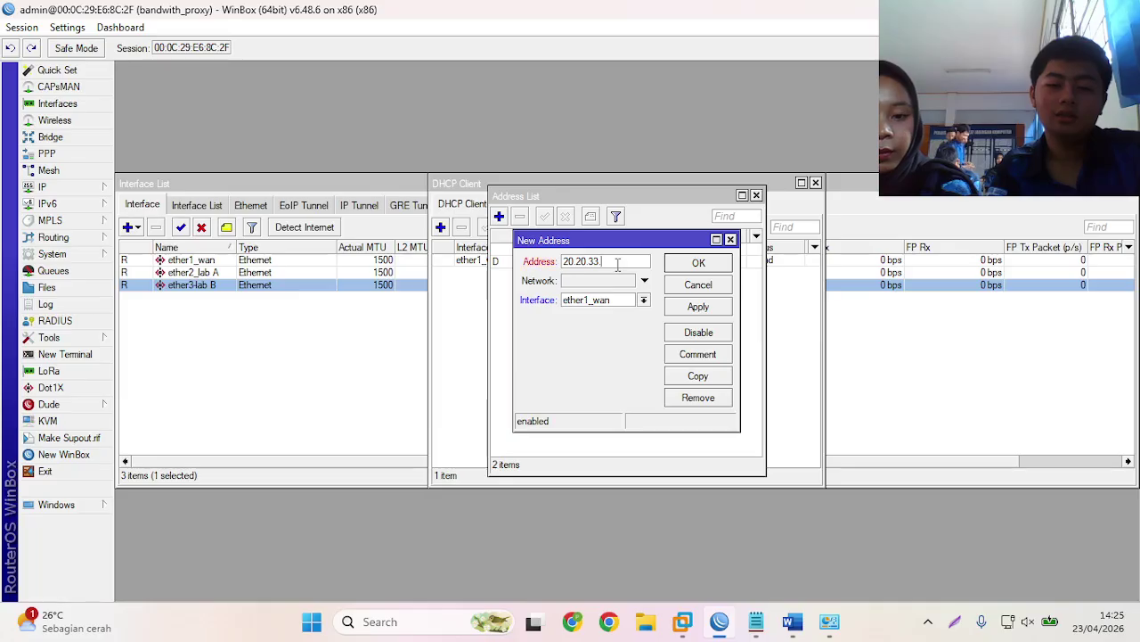
text(1/)
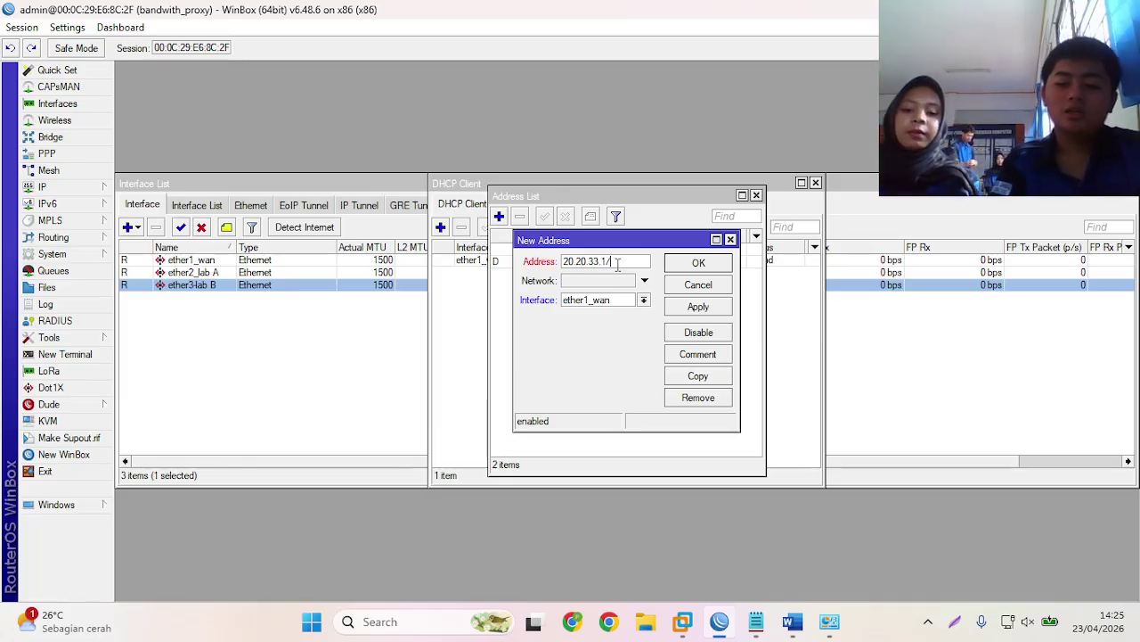
click(765, 629)
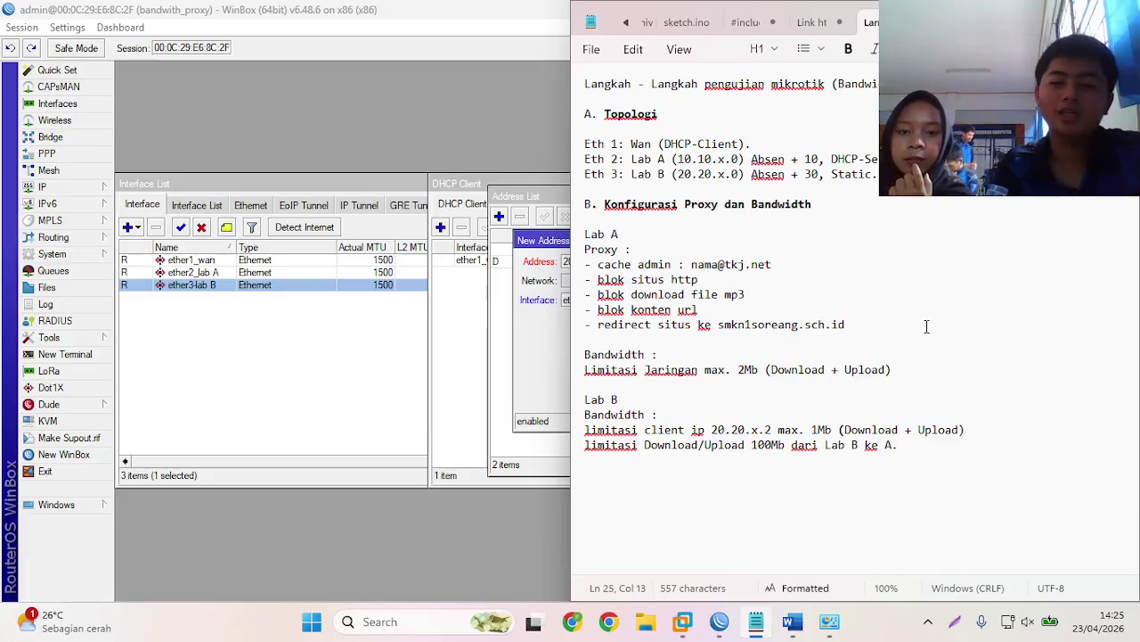
key(alt+Tab)
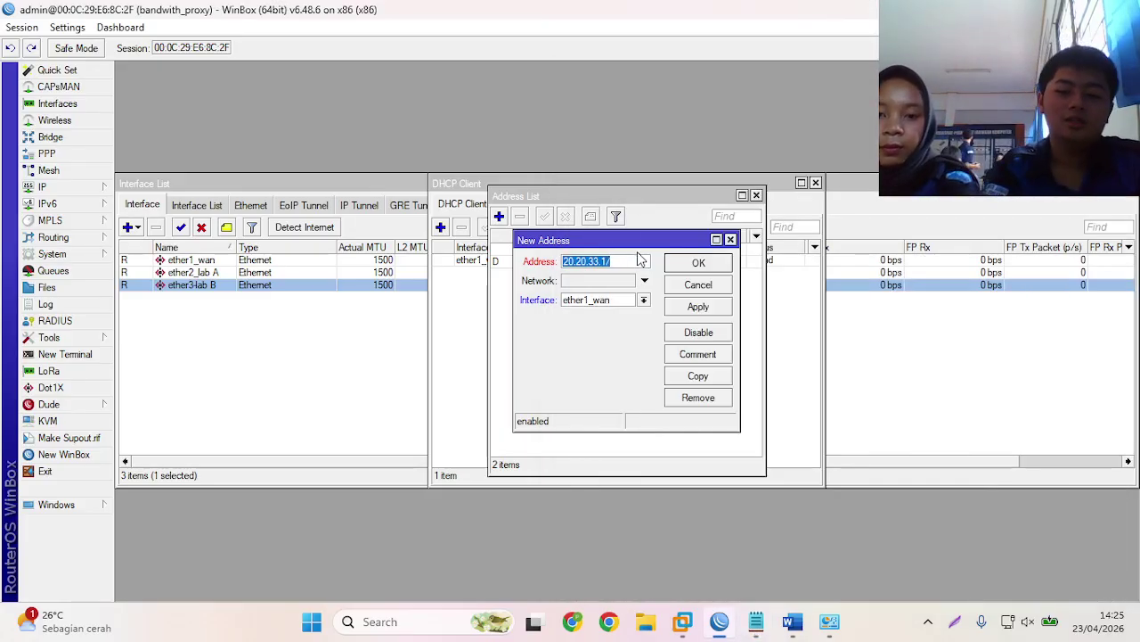
click(637, 257)
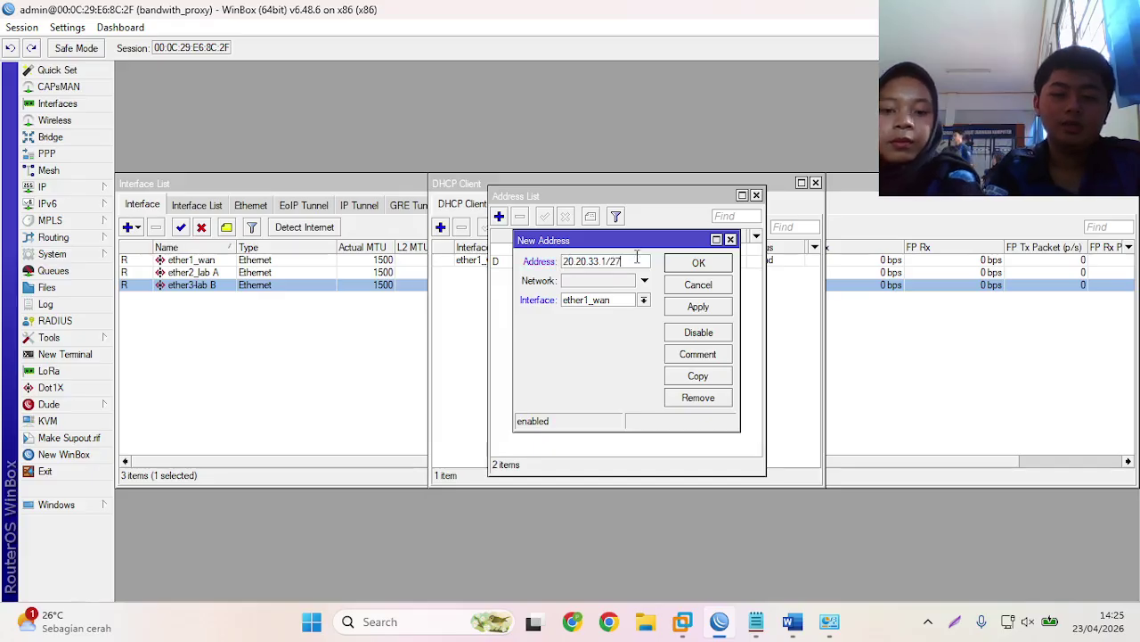
click(643, 300)
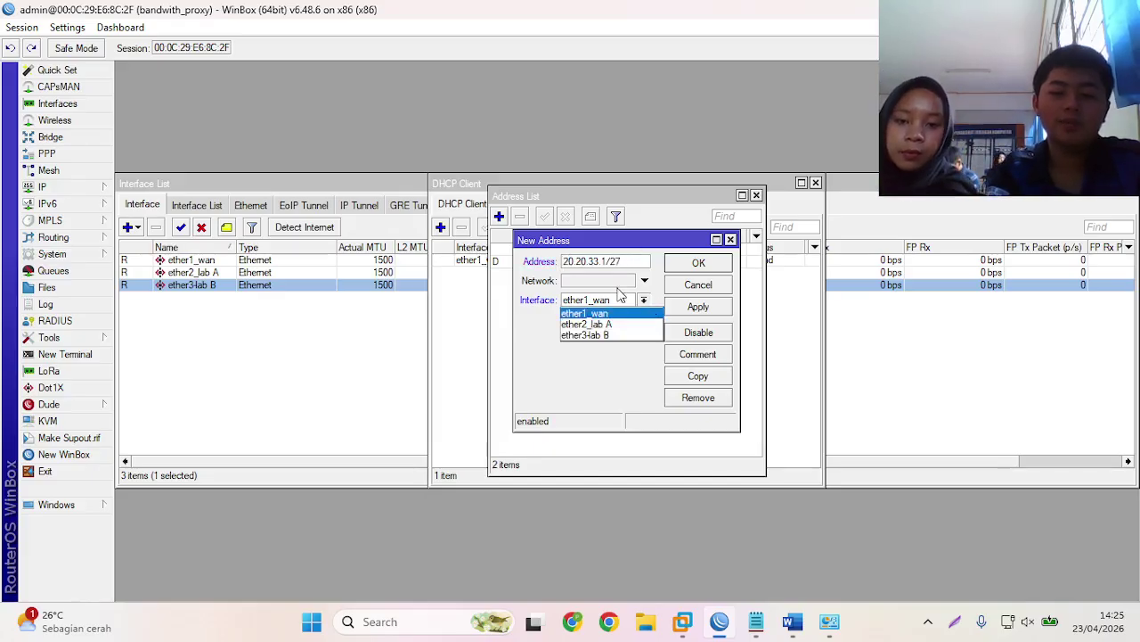
click(627, 334)
click(698, 263)
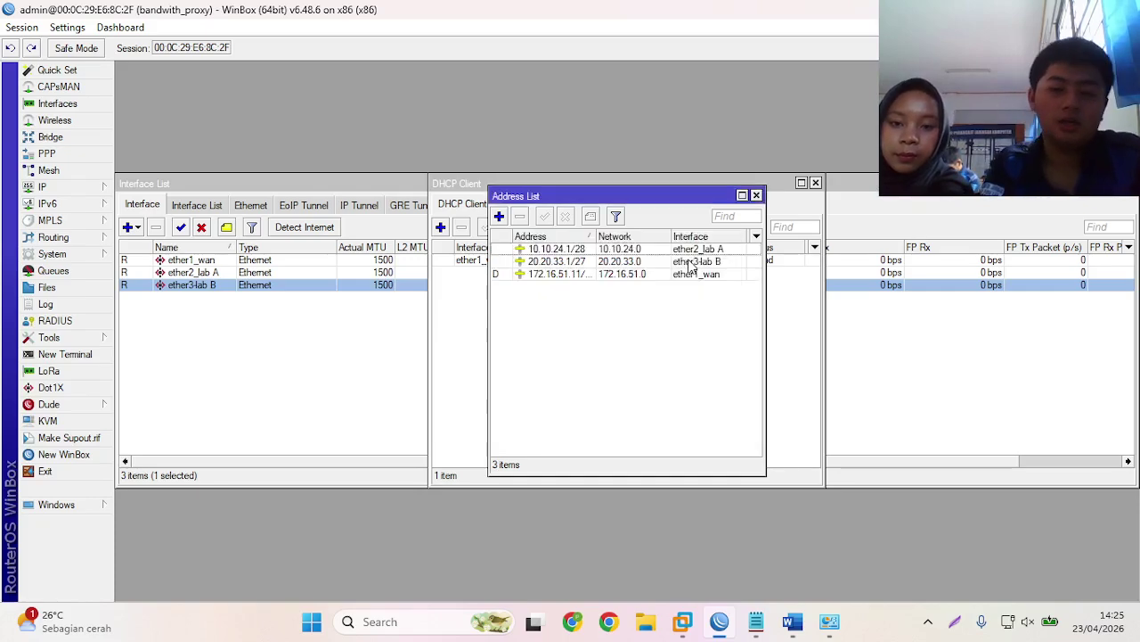
- Set the DNS server to 1.1.1.1 with Allow Remote Requests enabled
click(91, 190)
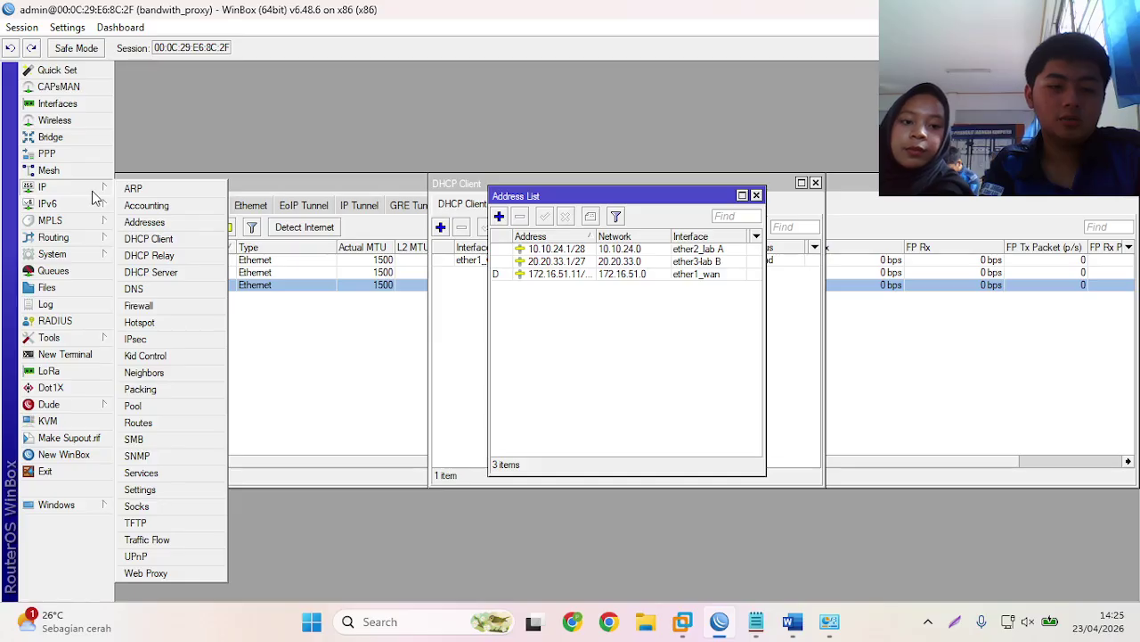
click(134, 290)
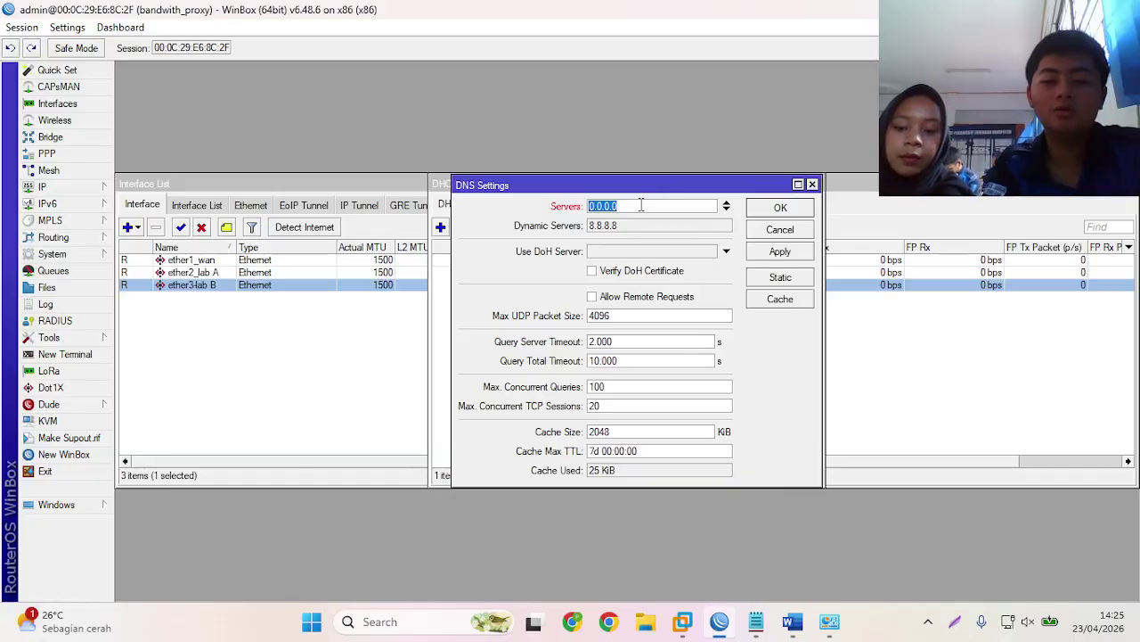
key(BackSpace)
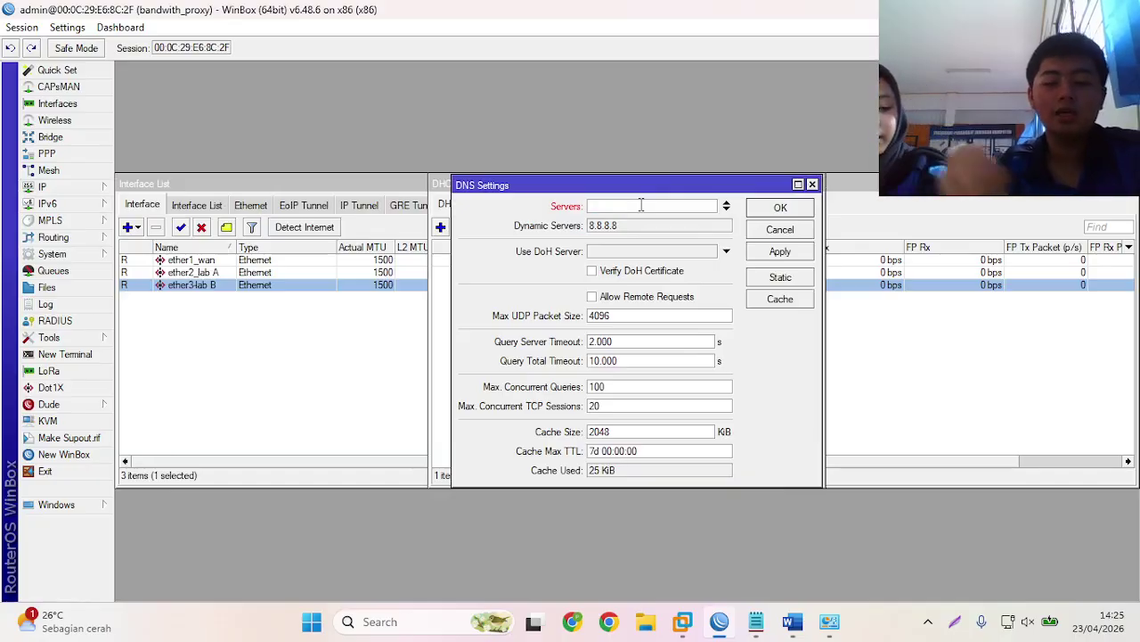
text(1.1.1.1)
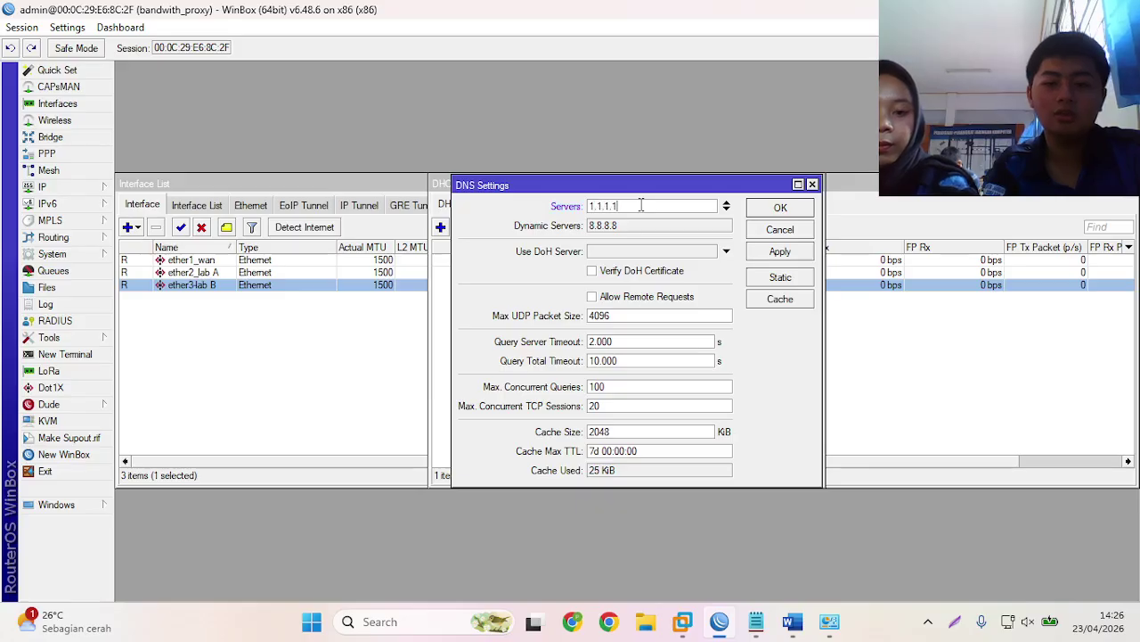
click(591, 297)
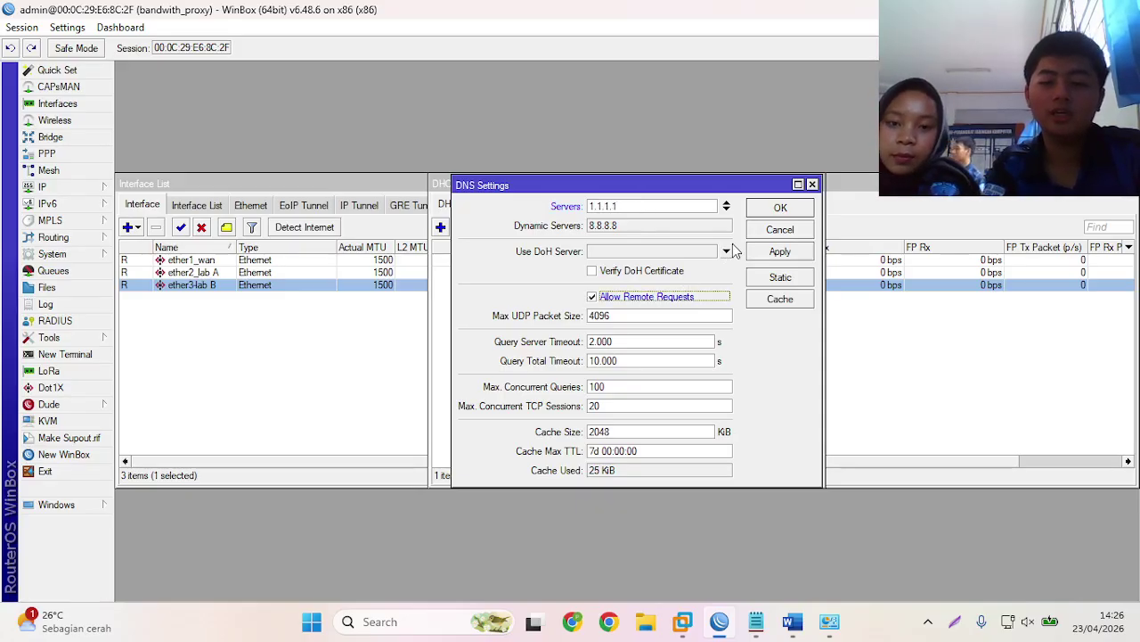
click(780, 207)
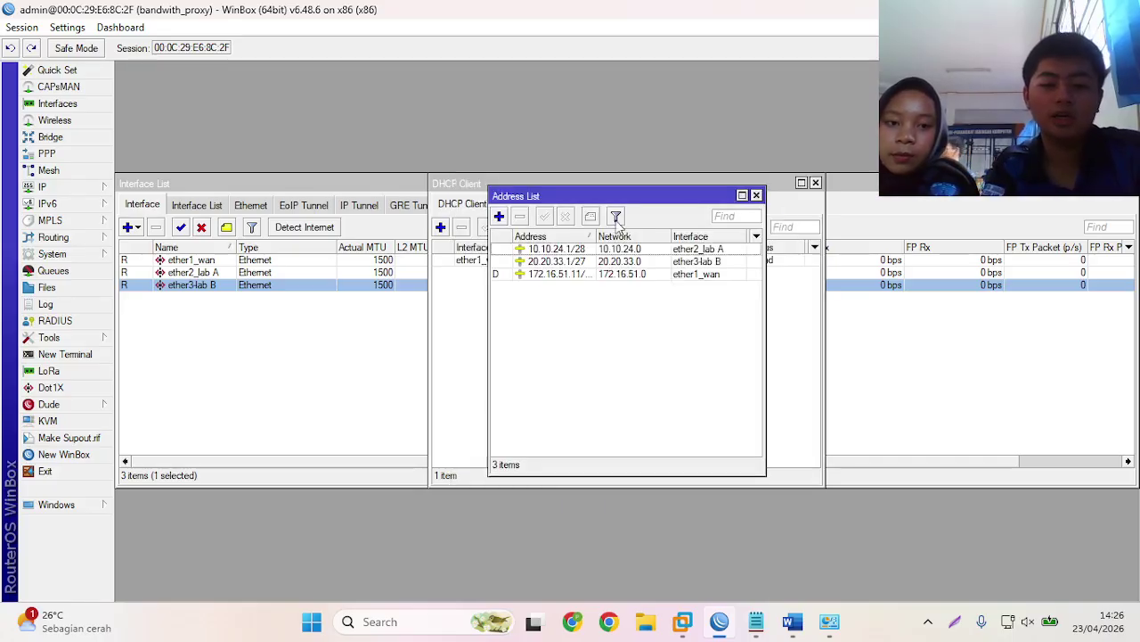
- Start the DHCP Setup wizard and choose ether2_lab A as the serving interface
click(57, 188)
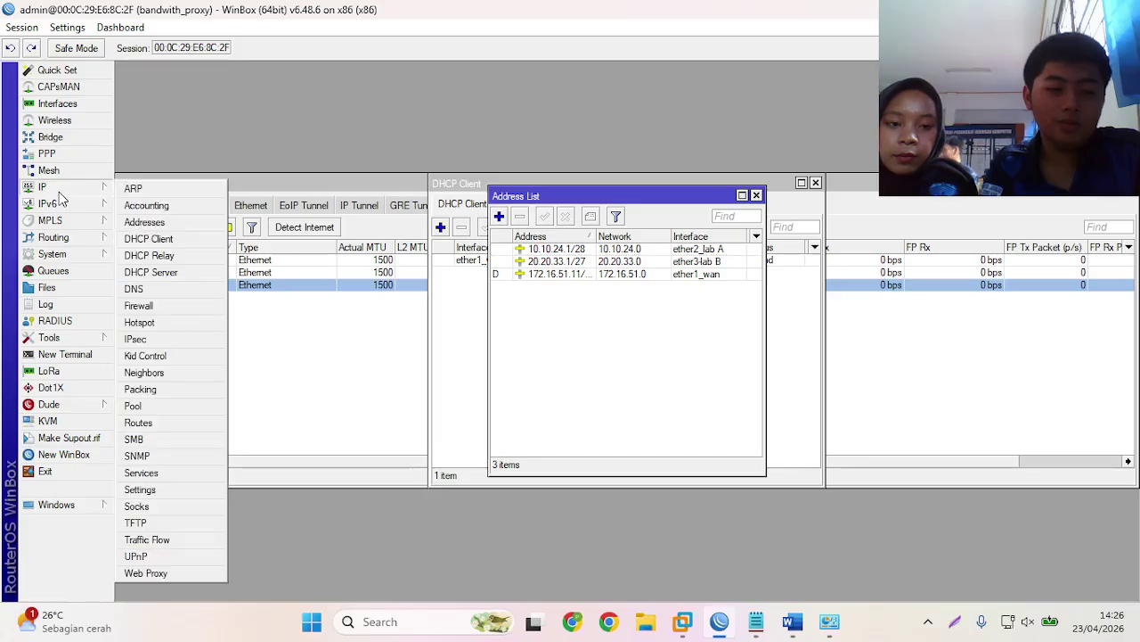
click(157, 272)
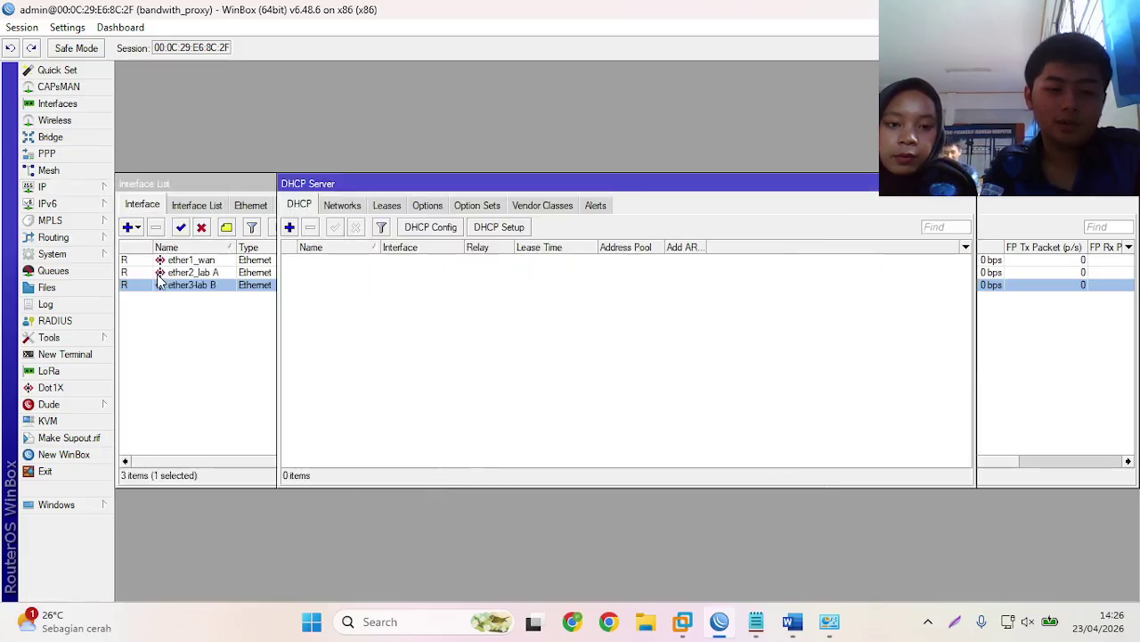
click(499, 228)
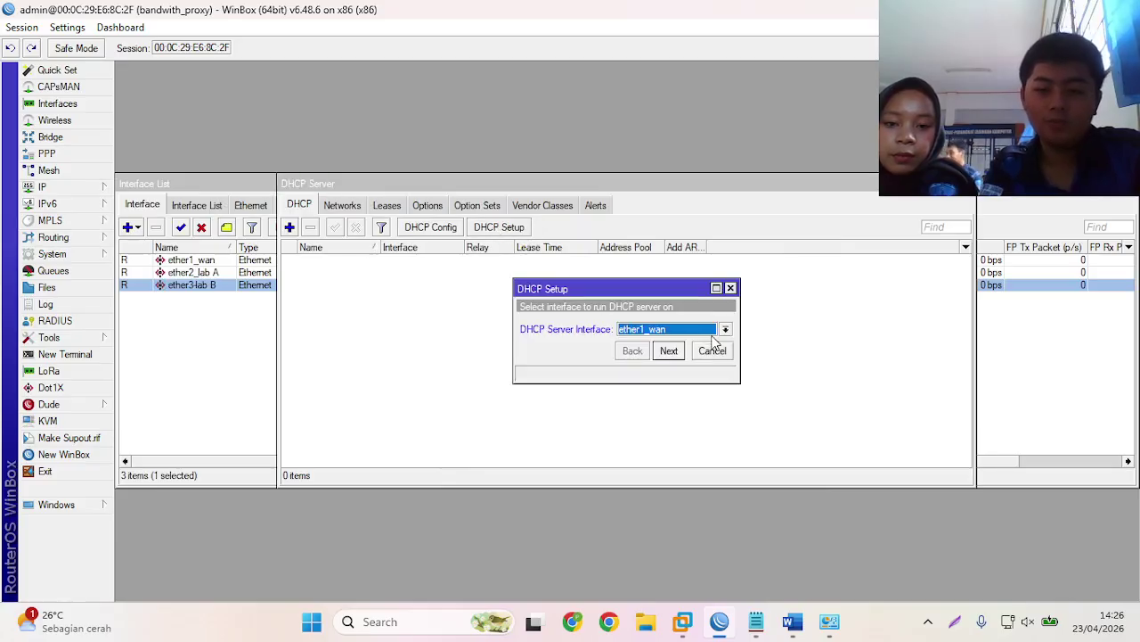
click(725, 331)
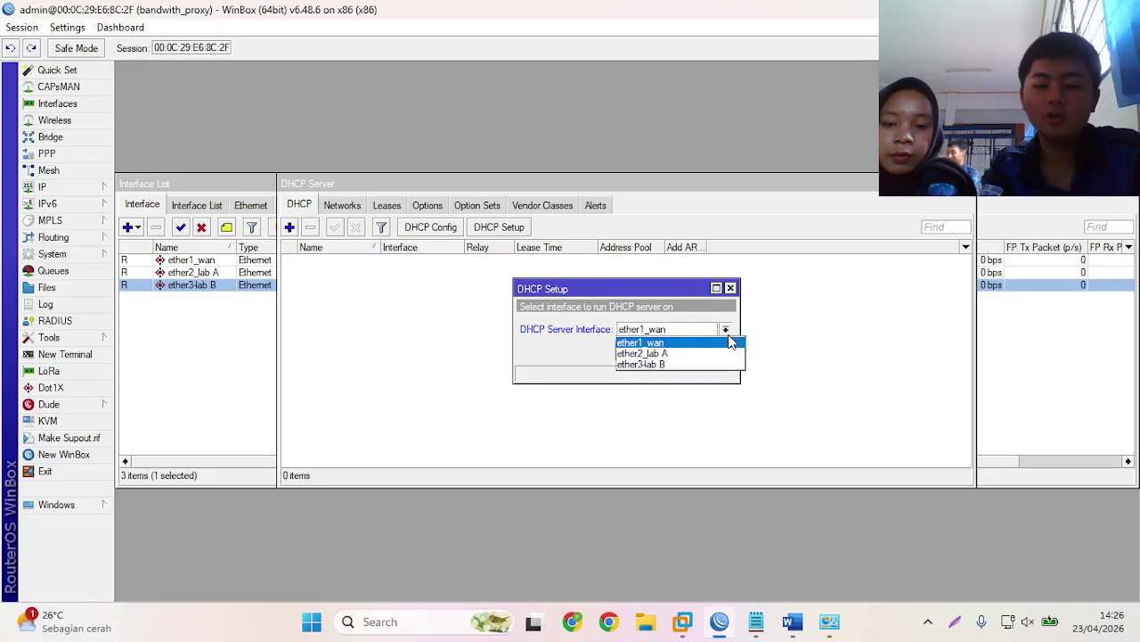
click(756, 621)
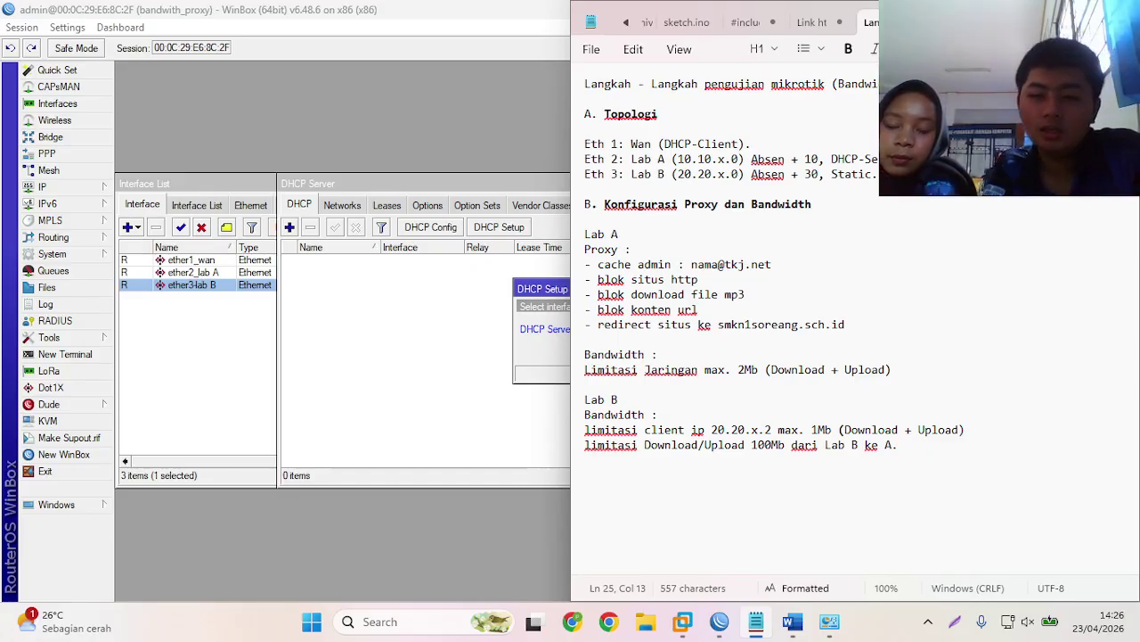
key(alt+Tab)
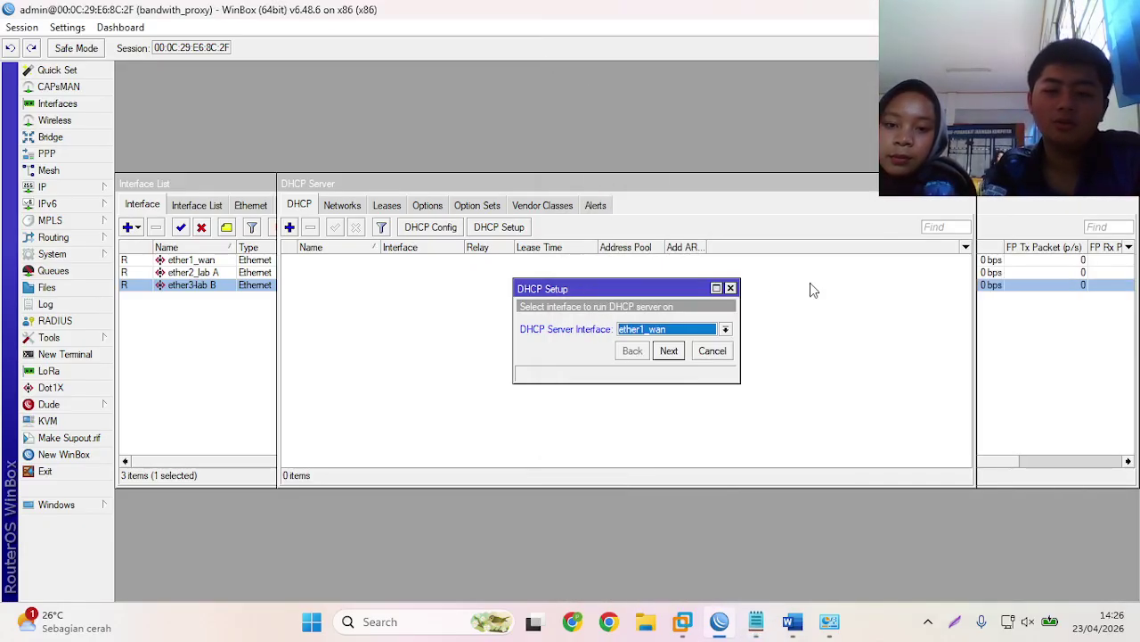
click(725, 329)
click(664, 352)
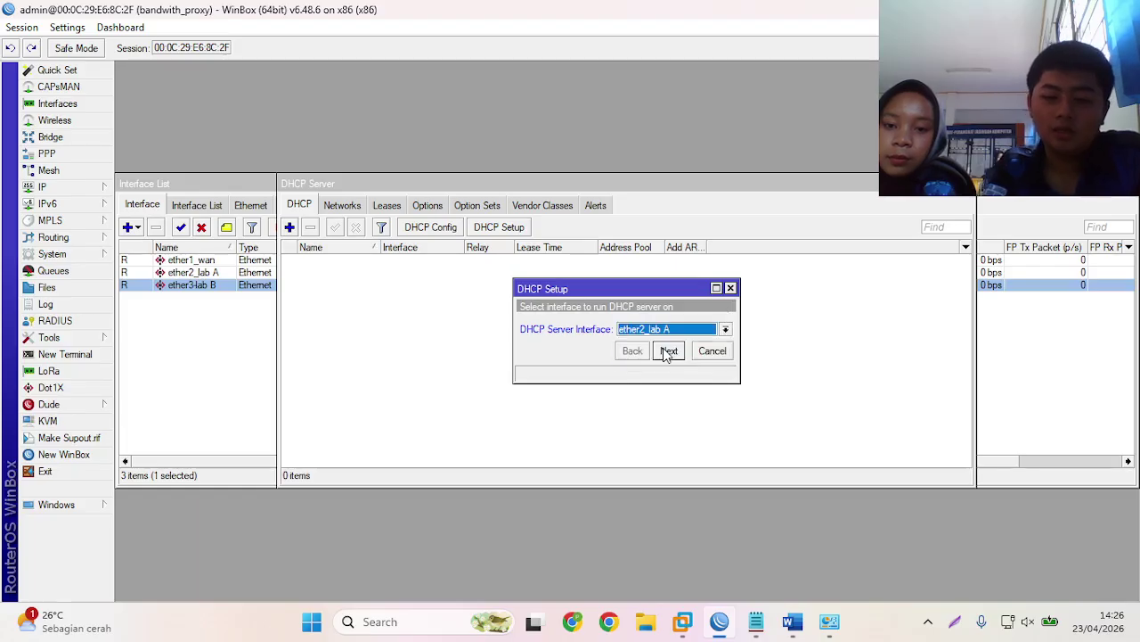
- Accept the address space, gateway 10.10.24.1, pool, DNS 8.8.8.8 and lease time to create dhcp1
click(668, 351)
click(668, 351)
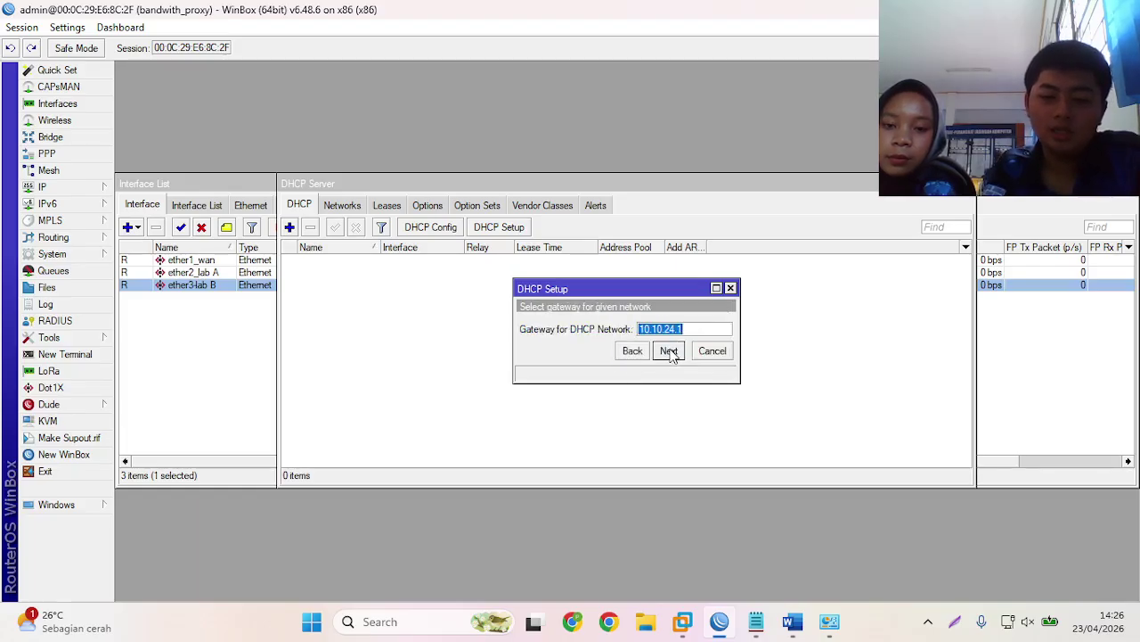
click(668, 351)
click(668, 351)
click(668, 352)
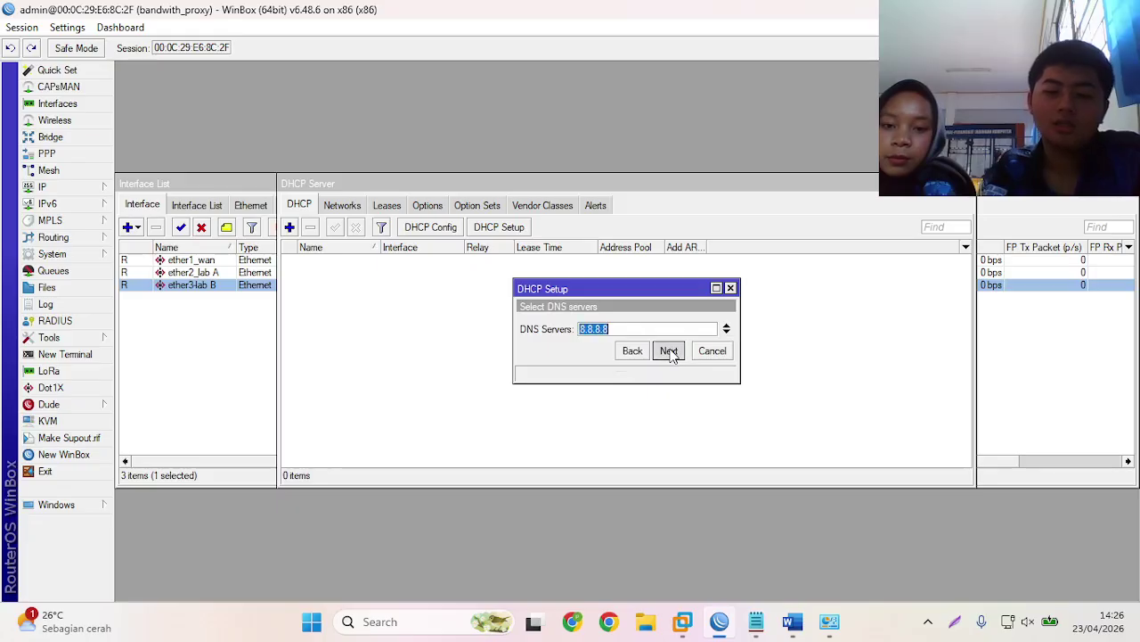
click(668, 352)
click(629, 326)
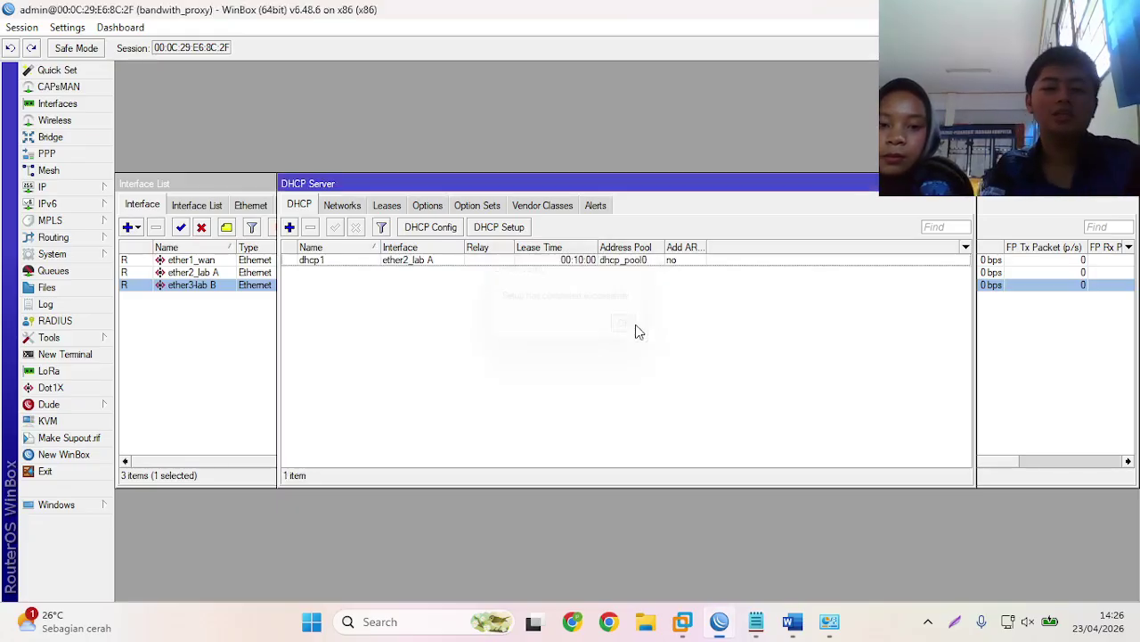
- Add a firewall NAT rule that masquerades traffic leaving through ether1_wan
click(91, 190)
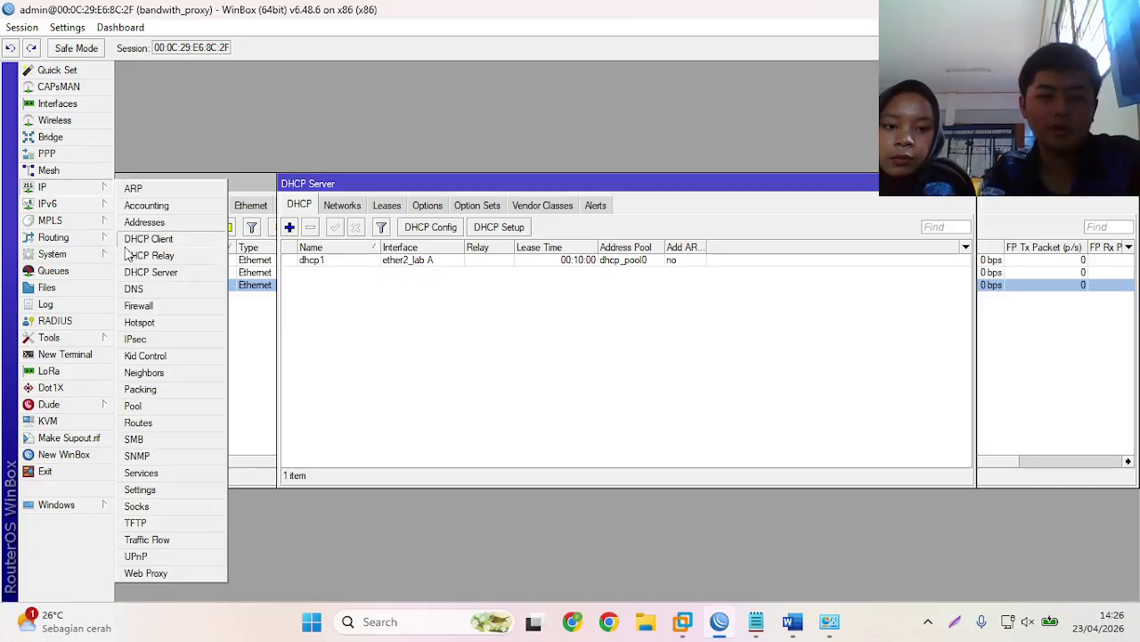
click(165, 307)
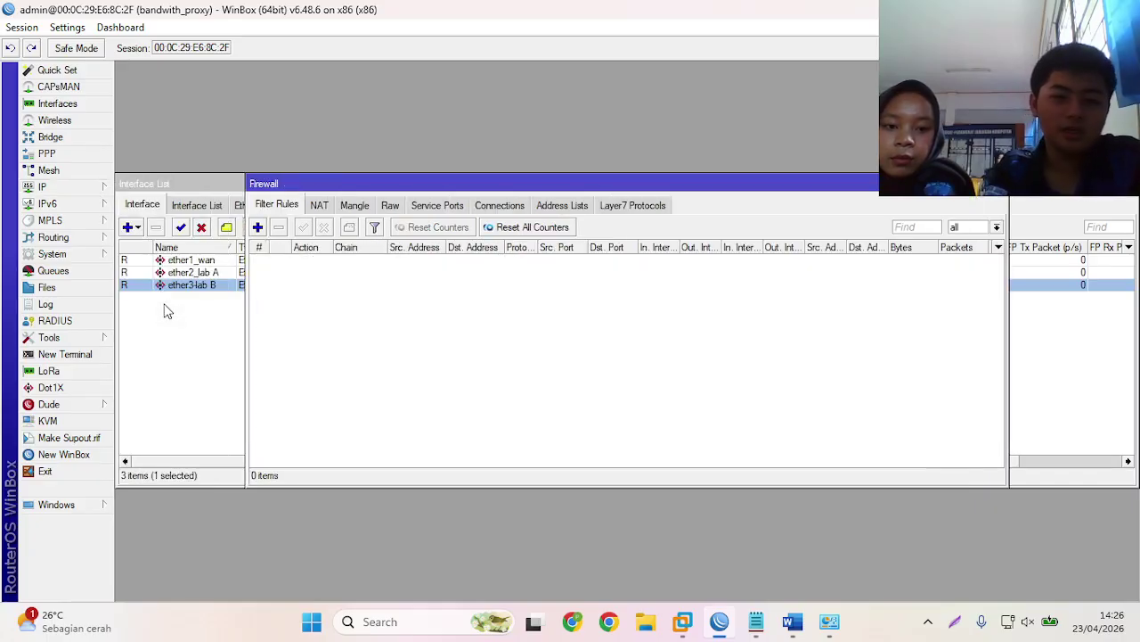
click(320, 209)
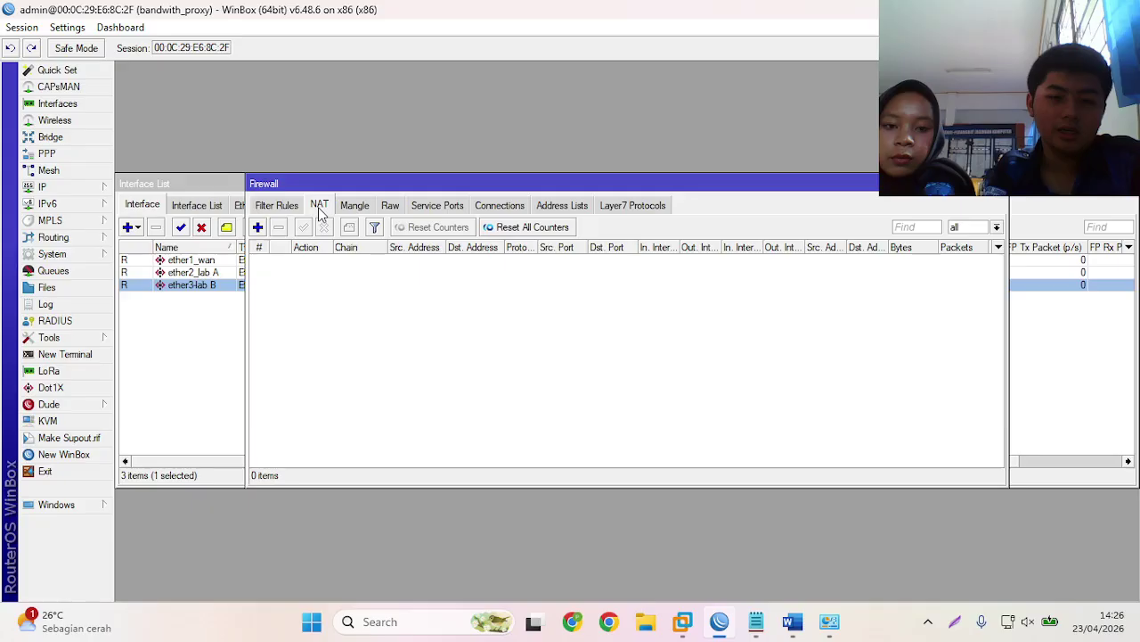
click(258, 228)
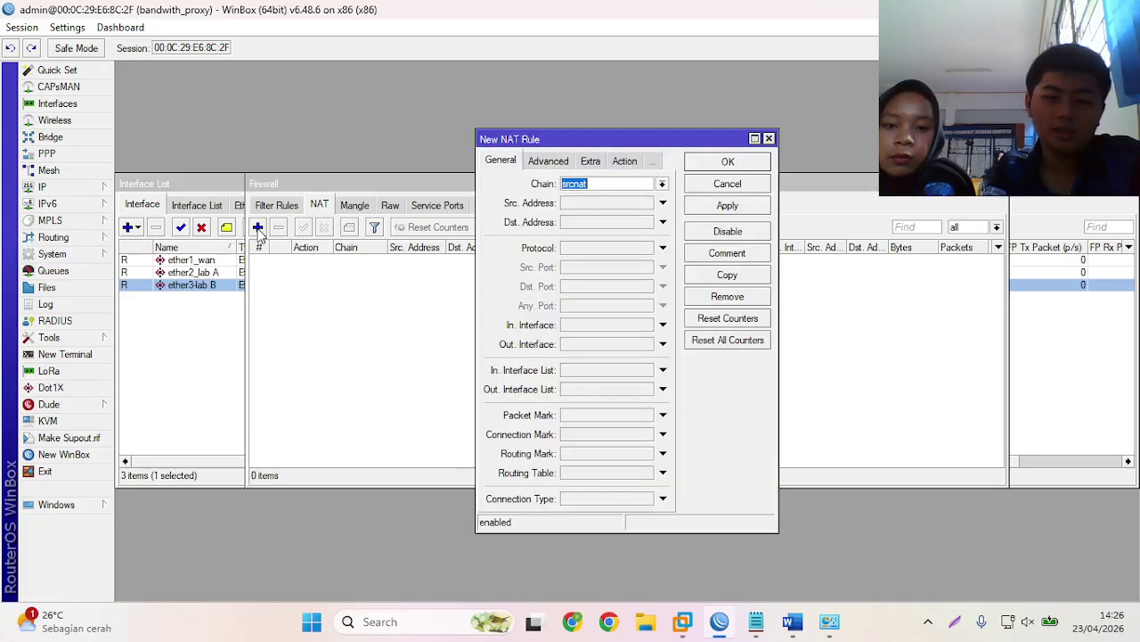
click(581, 347)
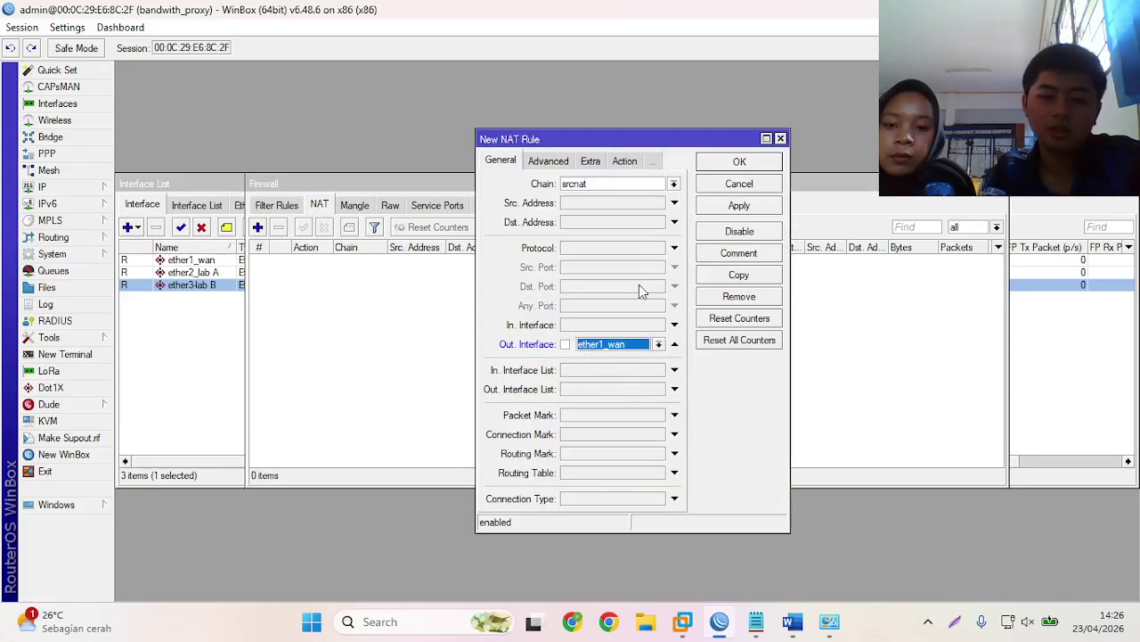
click(629, 162)
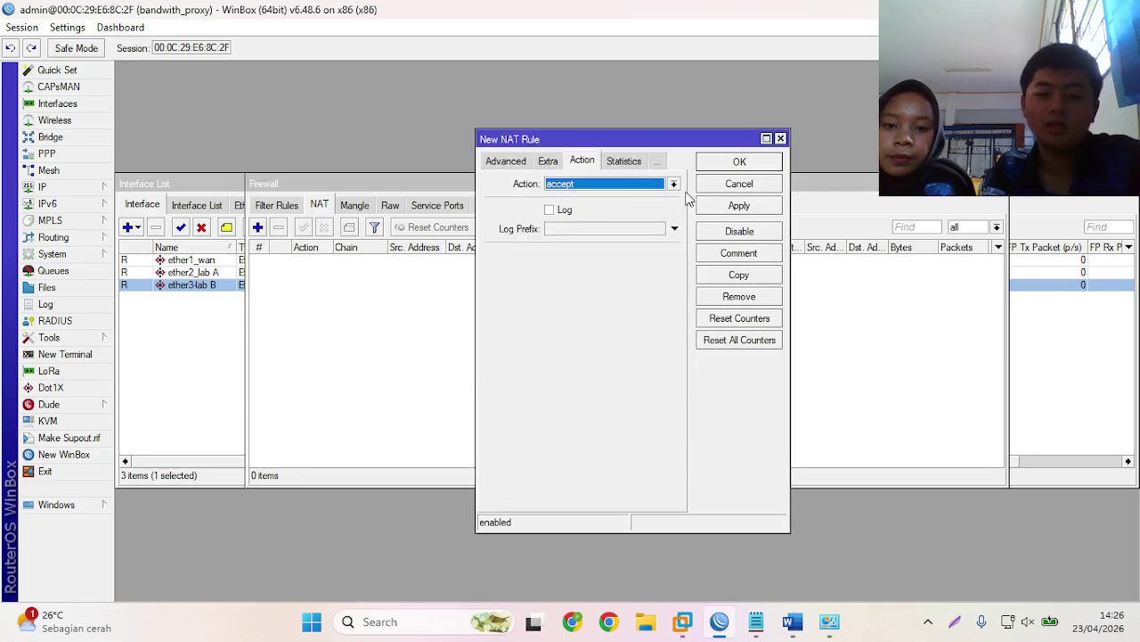
click(674, 184)
click(638, 256)
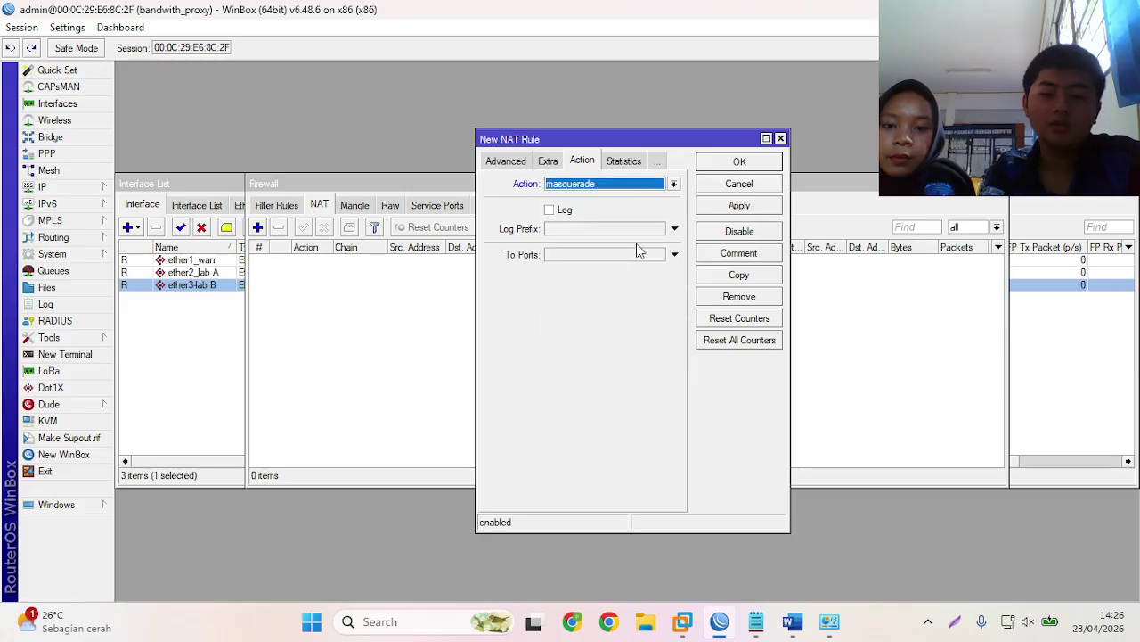
click(710, 167)
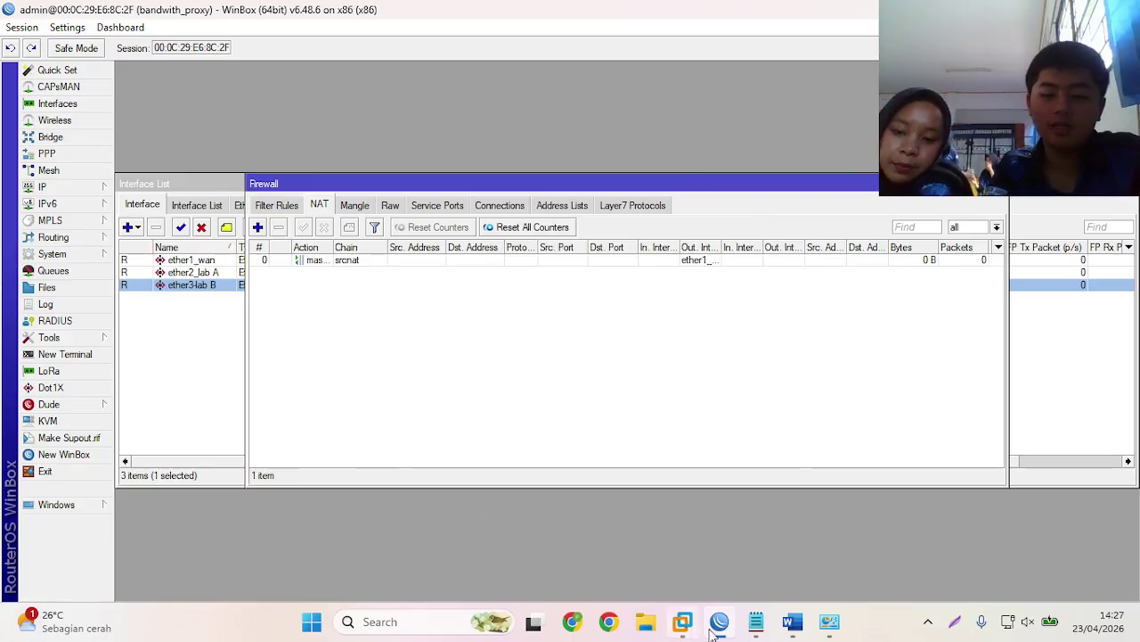
mouse_move(719, 620)
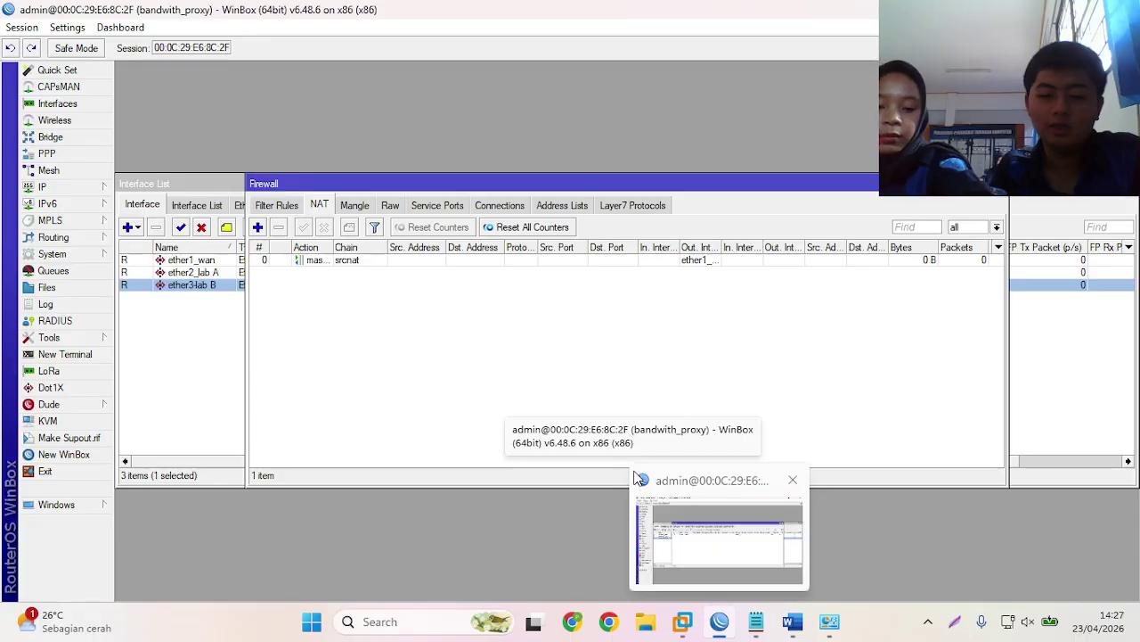
- Enable the VMnet1 adapter and refresh the network connections list
click(830, 621)
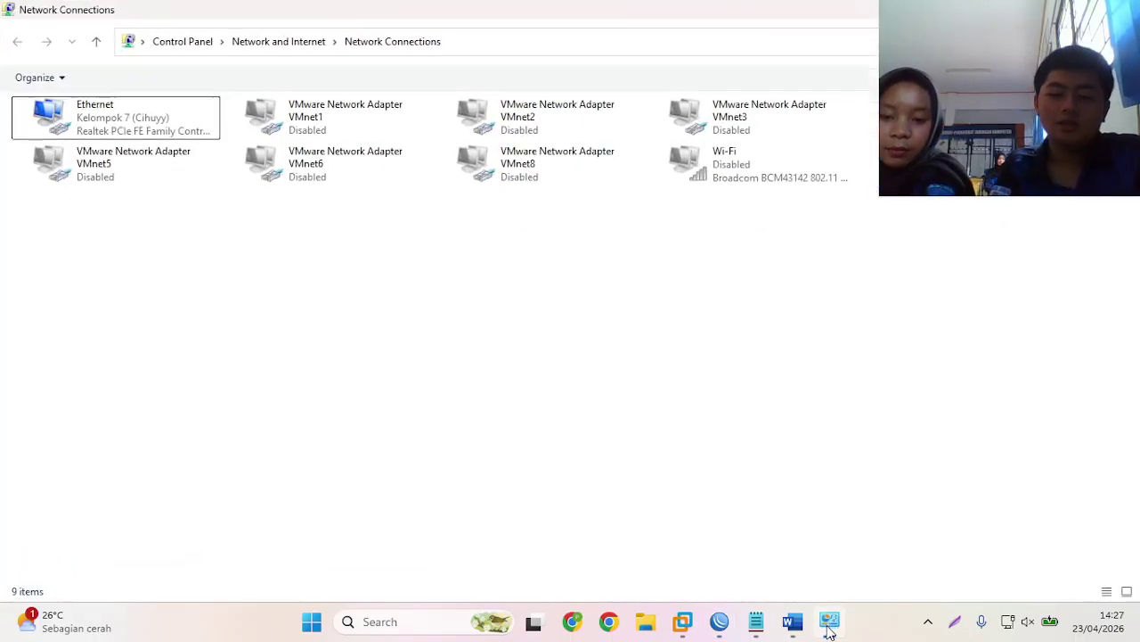
right_click(387, 118)
click(432, 126)
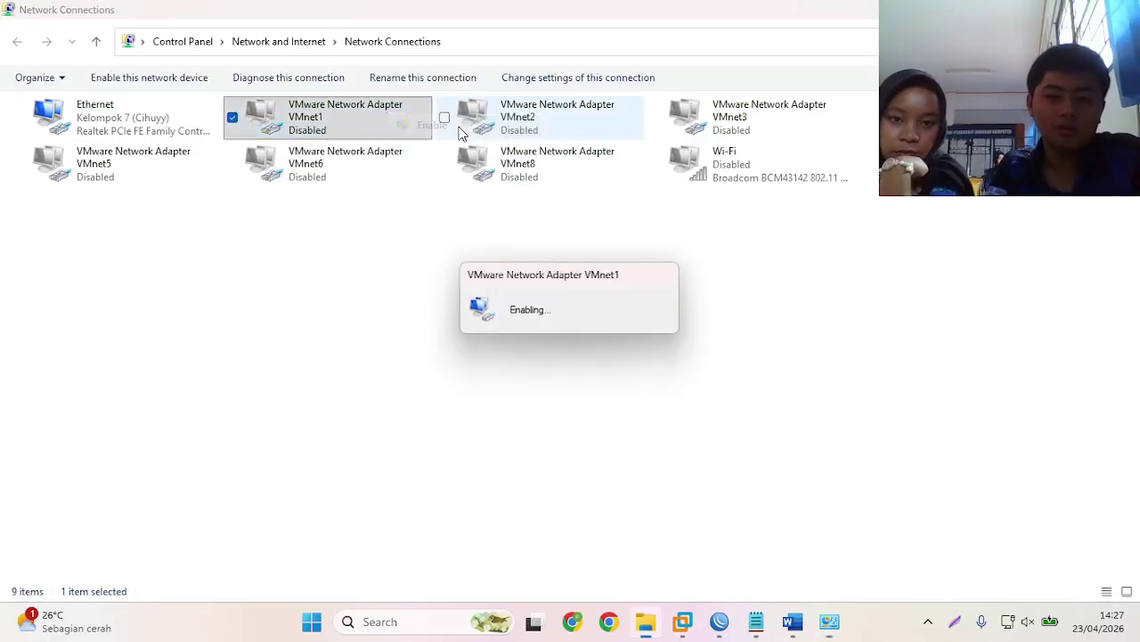
right_click(413, 263)
click(466, 328)
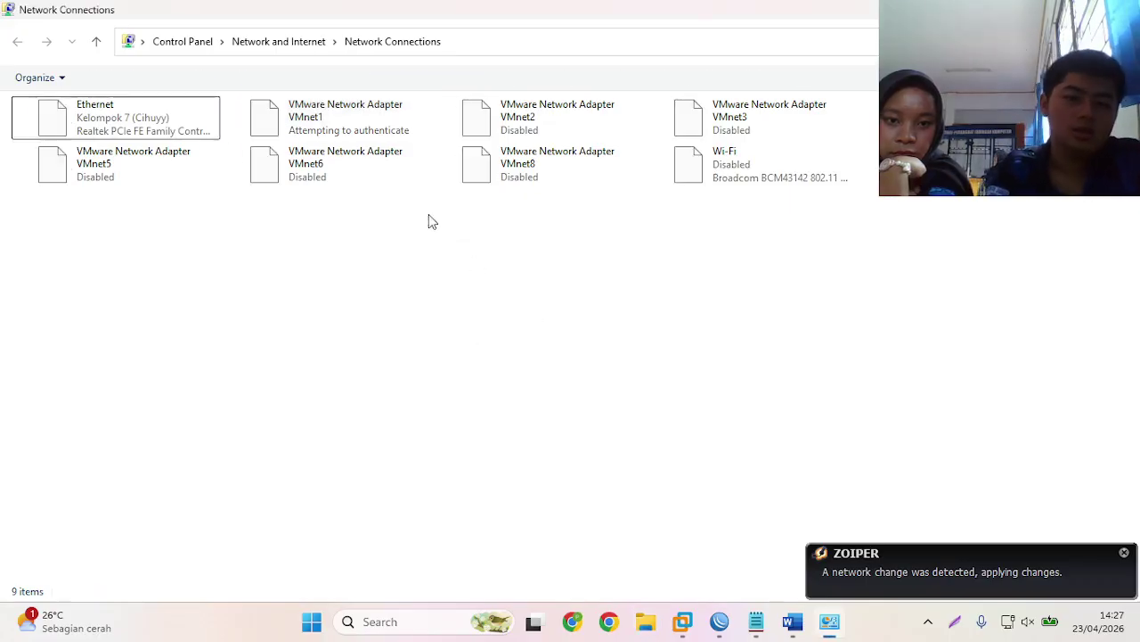
- Check VMnet1's details to confirm address 10.10.24.14 with gateway 10.10.24.1
right_click(378, 130)
click(399, 164)
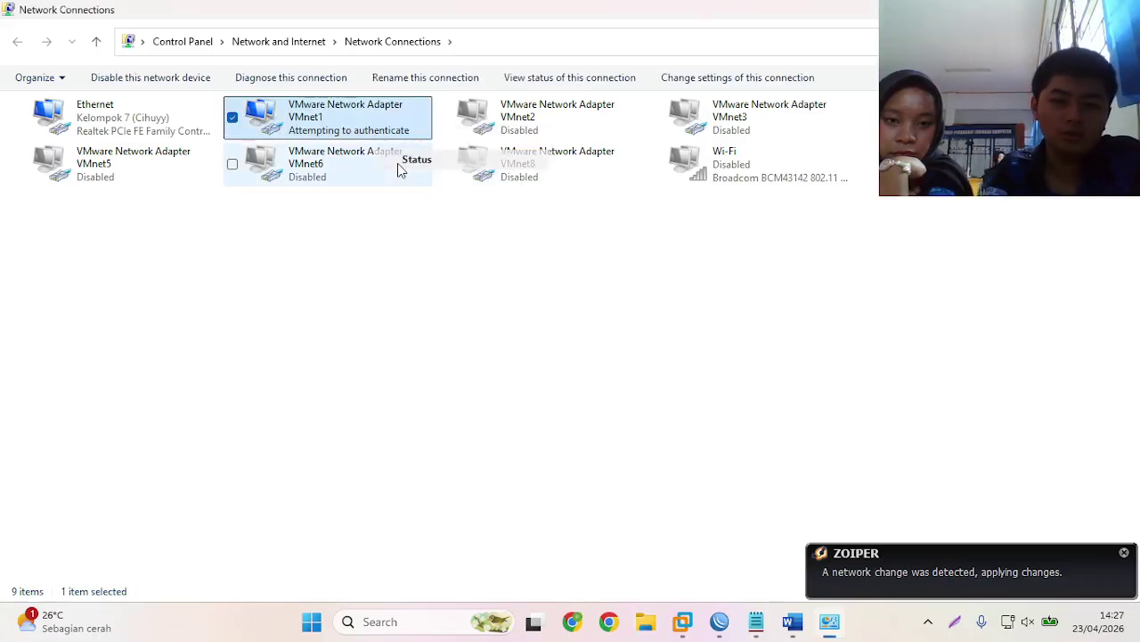
click(480, 302)
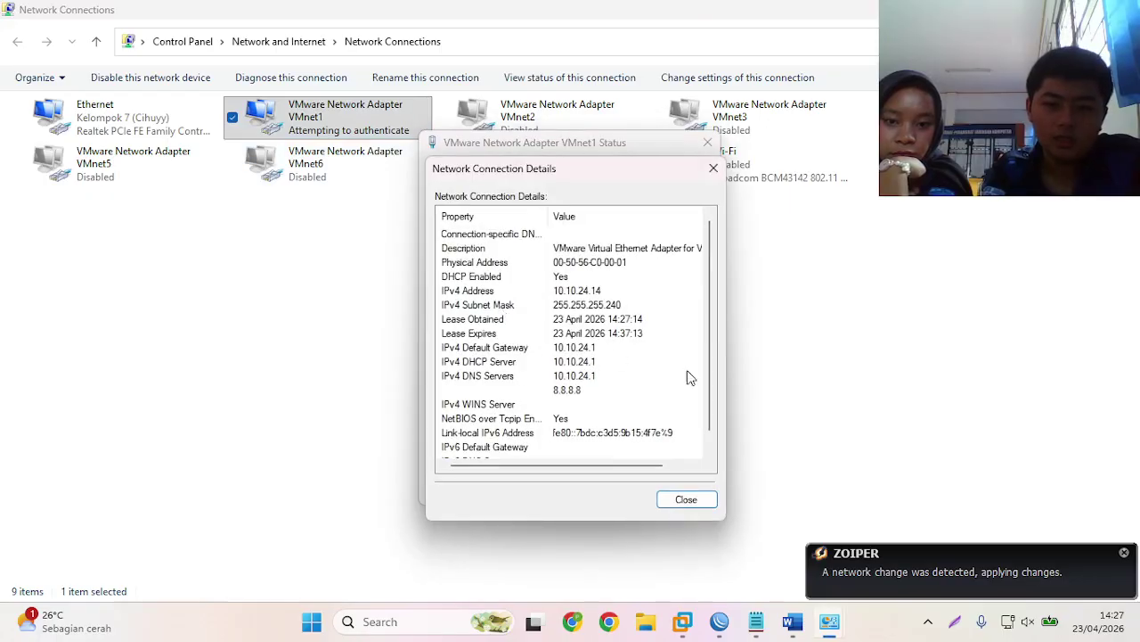
click(687, 500)
click(686, 496)
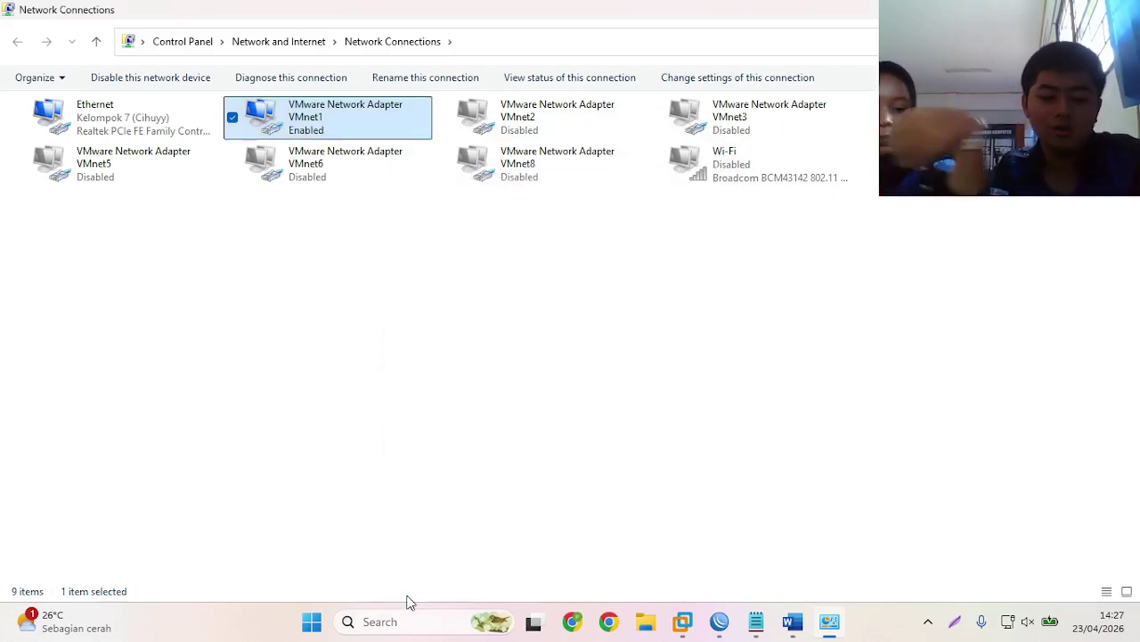
- Run tracert google.com in Command Prompt and stop it after the first hops via 172.16.51.1
key(super+r)
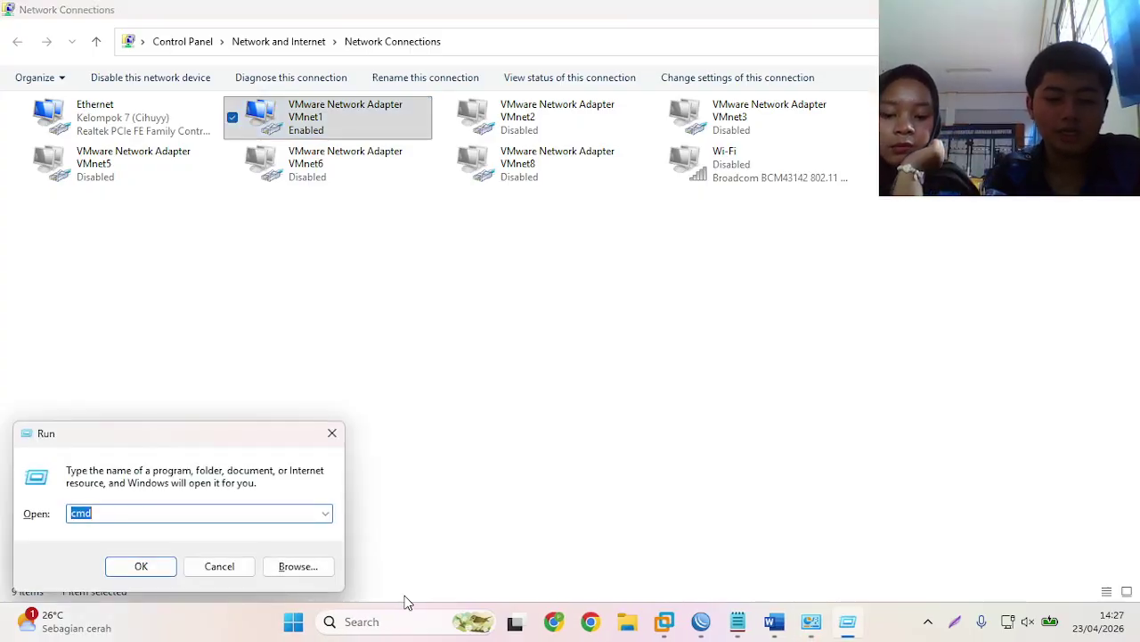
key(Return)
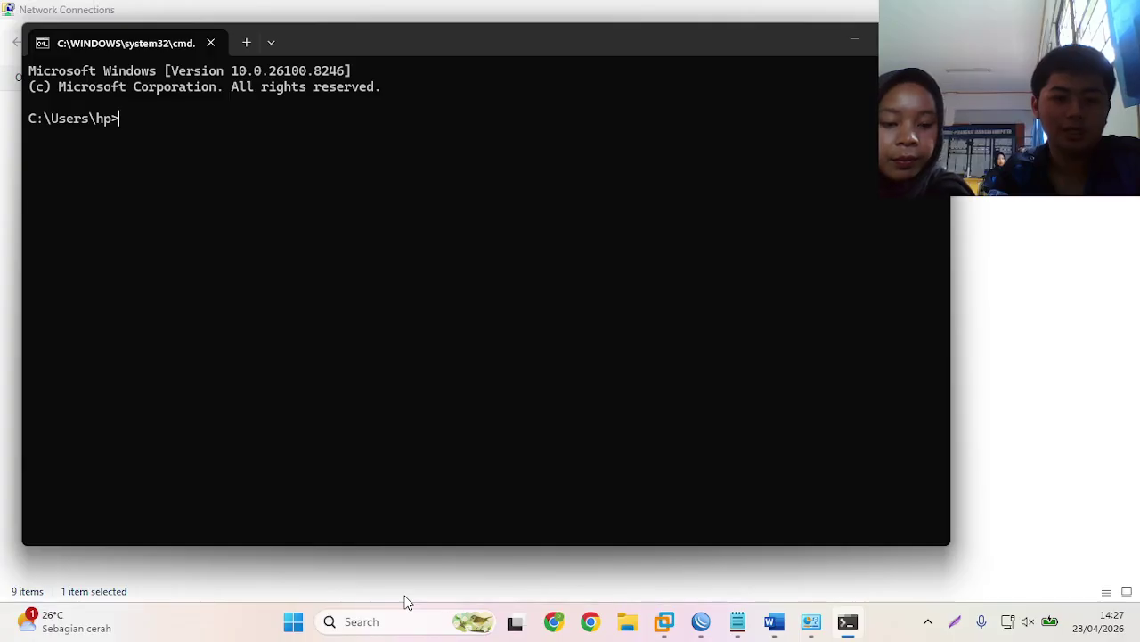
text(tracer)
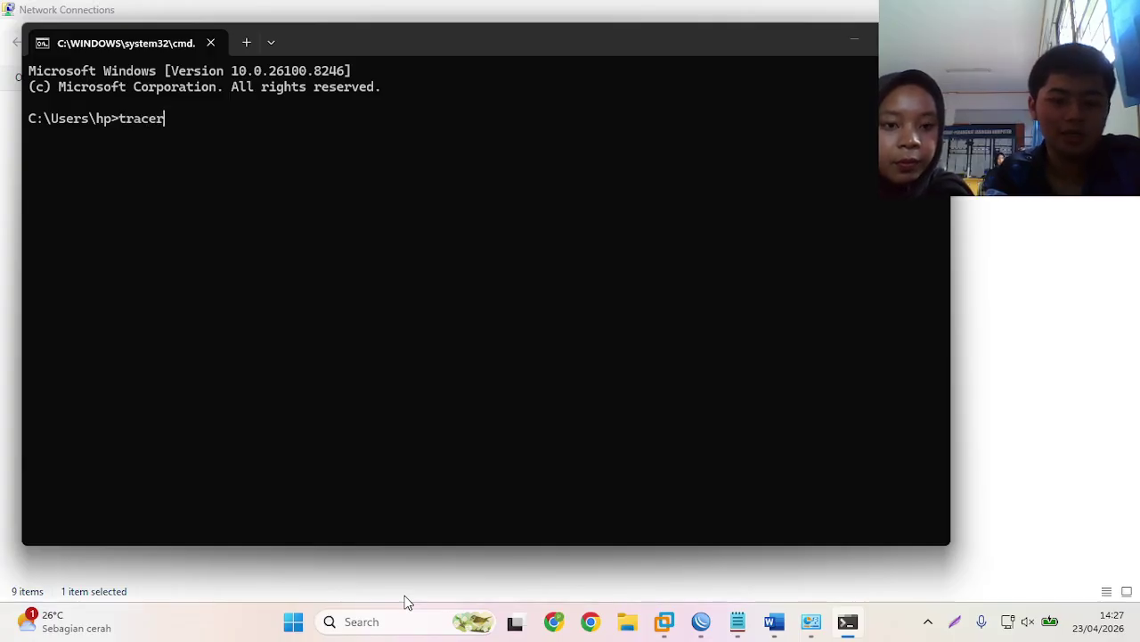
text(t goog)
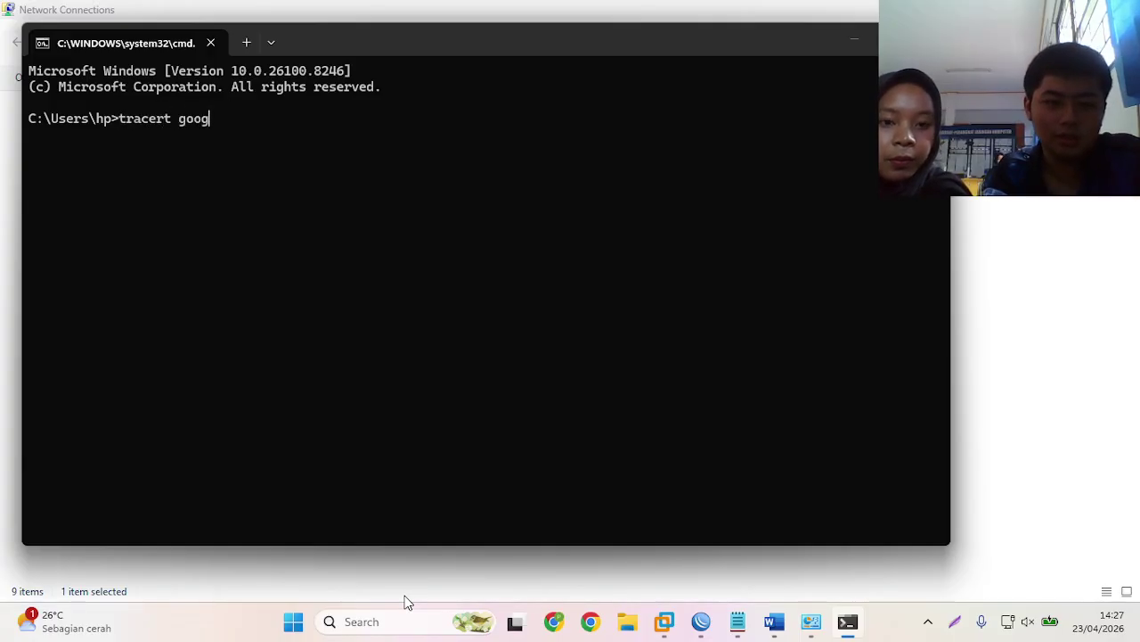
text(le.com)
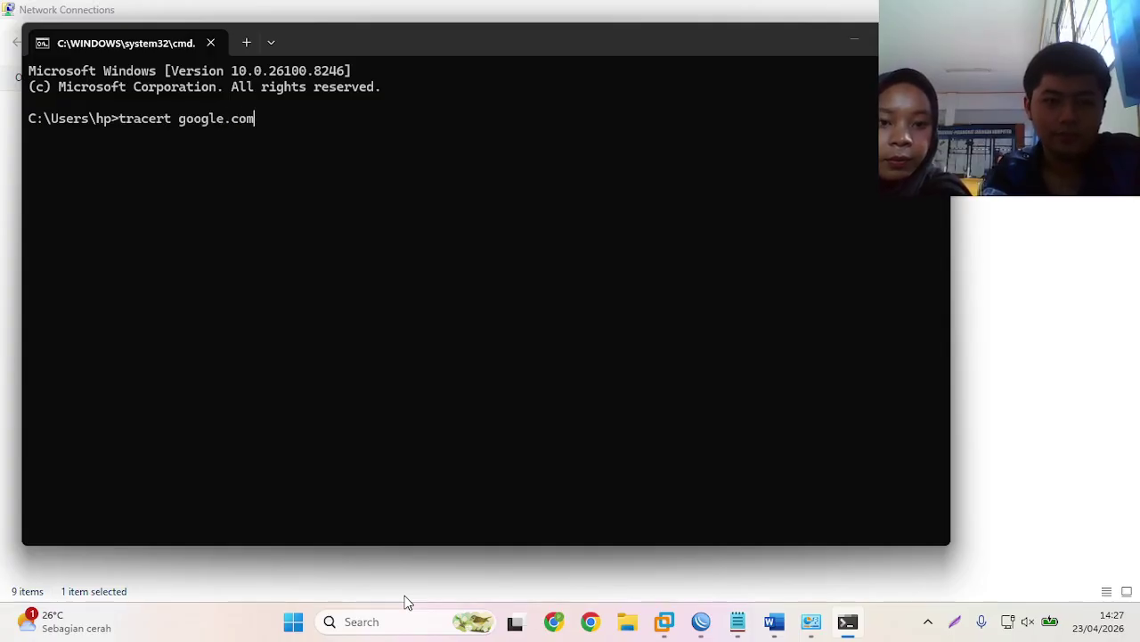
key(Return)
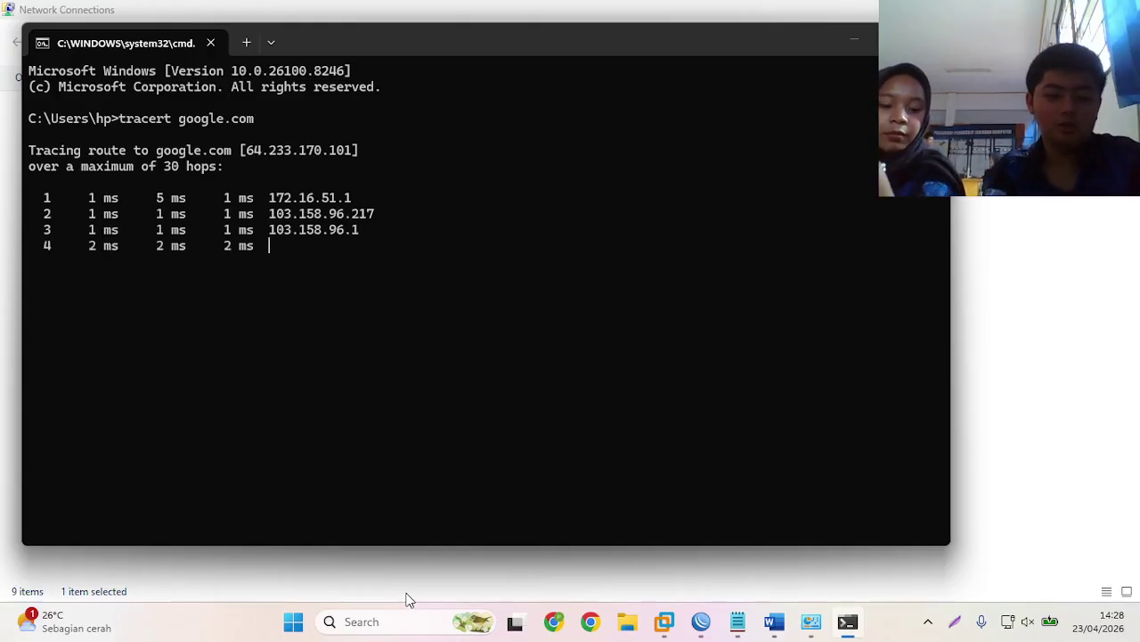
key(ctrl+c)
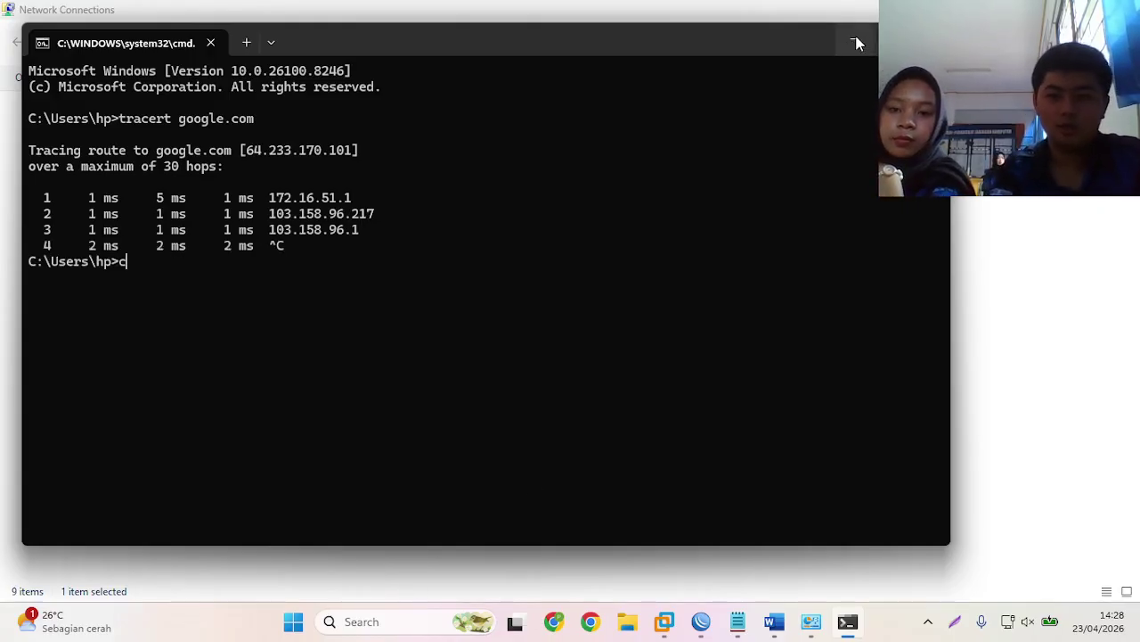
click(856, 41)
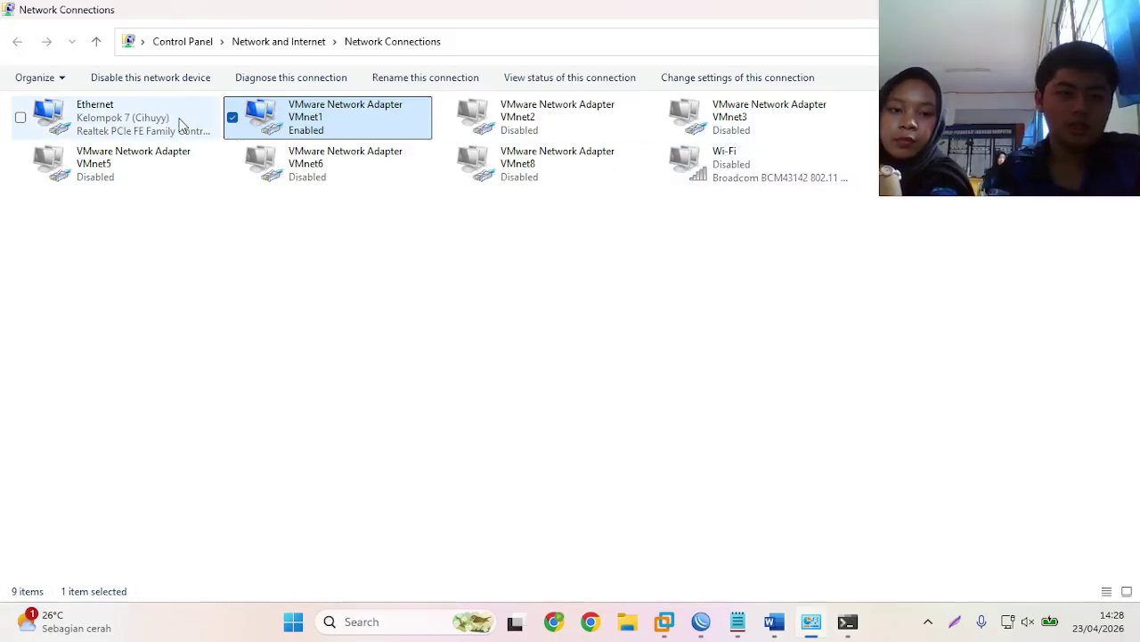
- Set the Ethernet adapter's IPv4 to static 12.2.3.1 with the default 255.0.0.0 mask
right_click(181, 125)
click(205, 153)
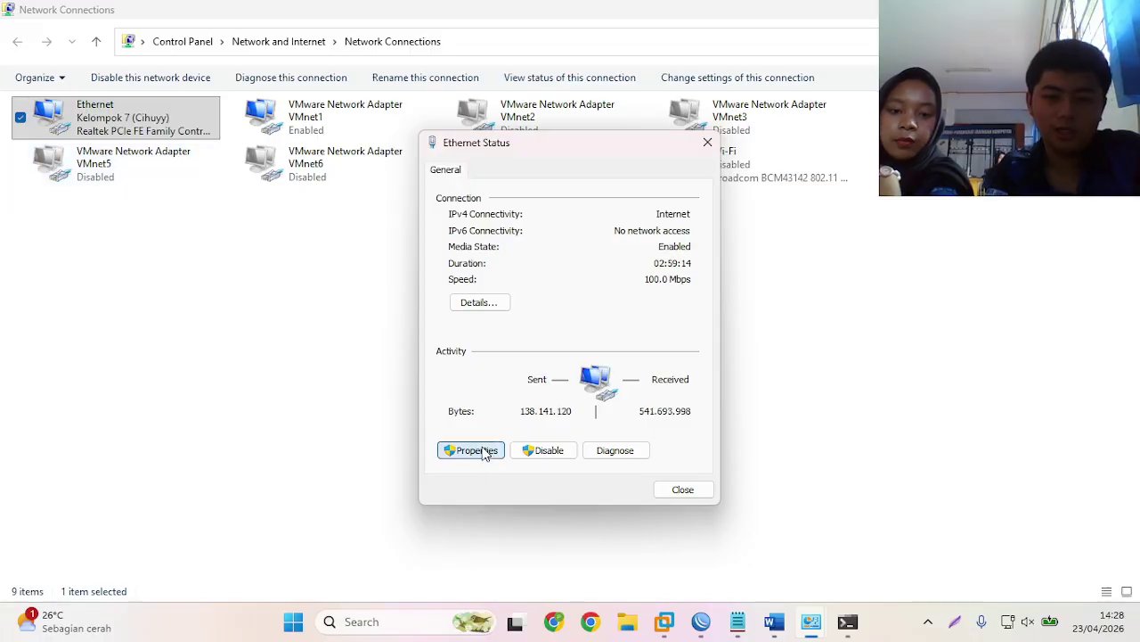
click(483, 452)
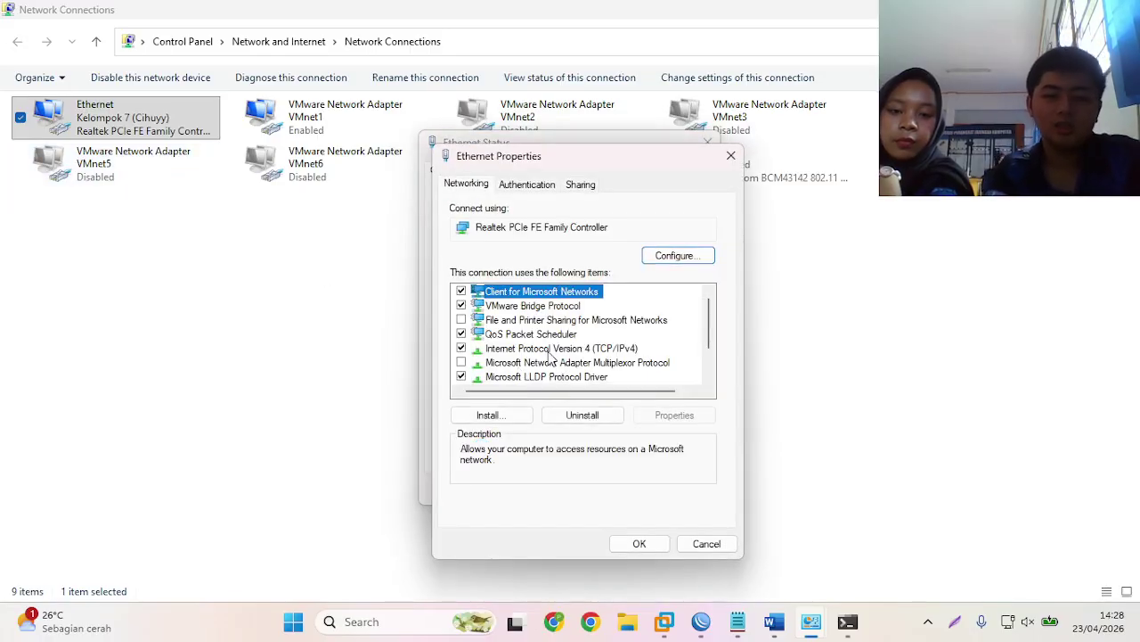
click(551, 352)
double_click(550, 352)
click(573, 340)
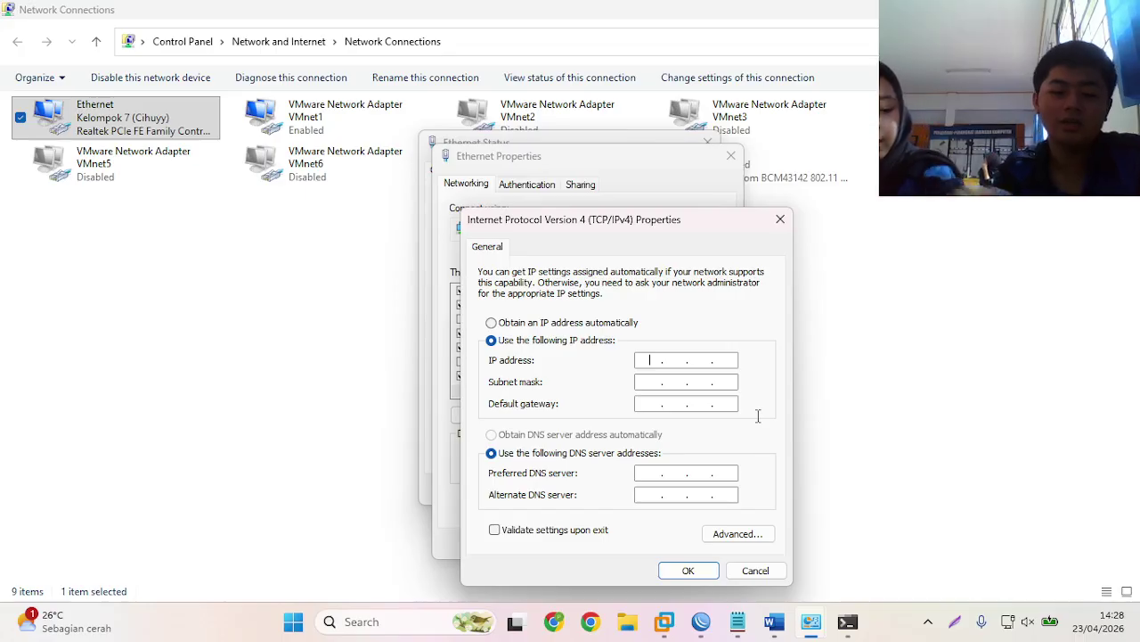
text(12)
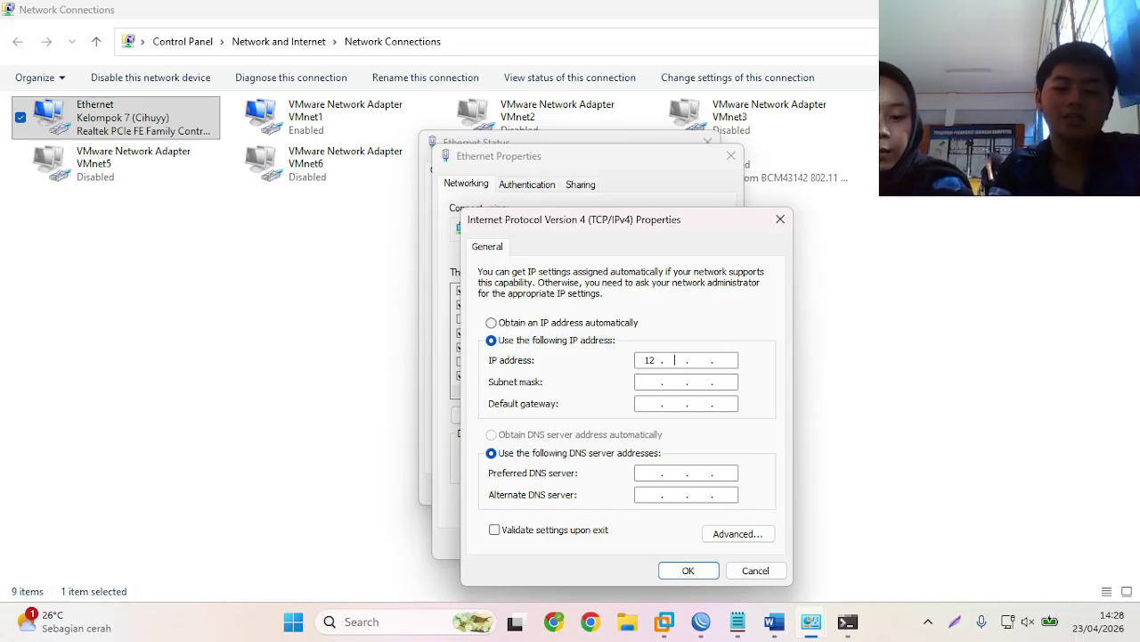
text(.2.3.1)
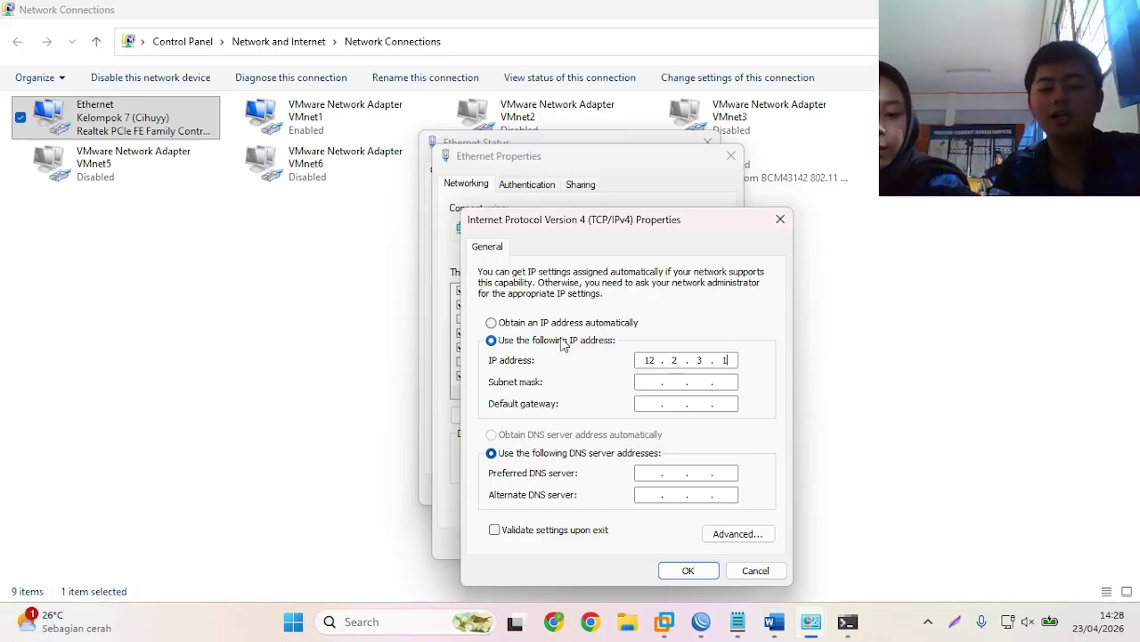
click(644, 382)
click(688, 571)
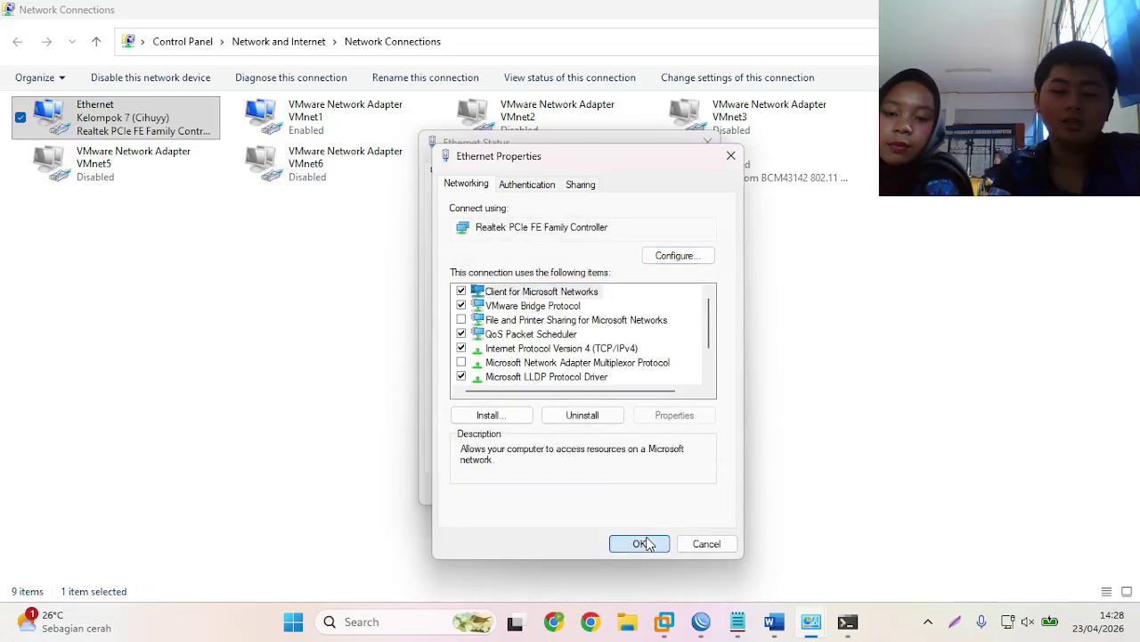
click(640, 543)
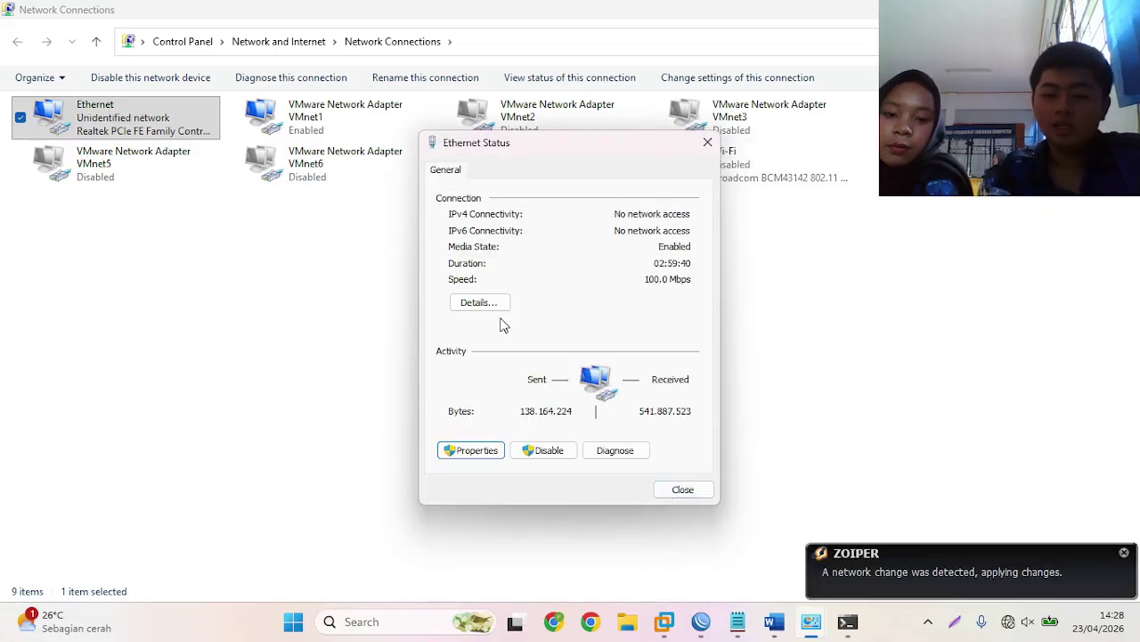
click(674, 495)
- Refresh the connections and recheck Ethernet status, now showing an unidentified network
right_click(612, 319)
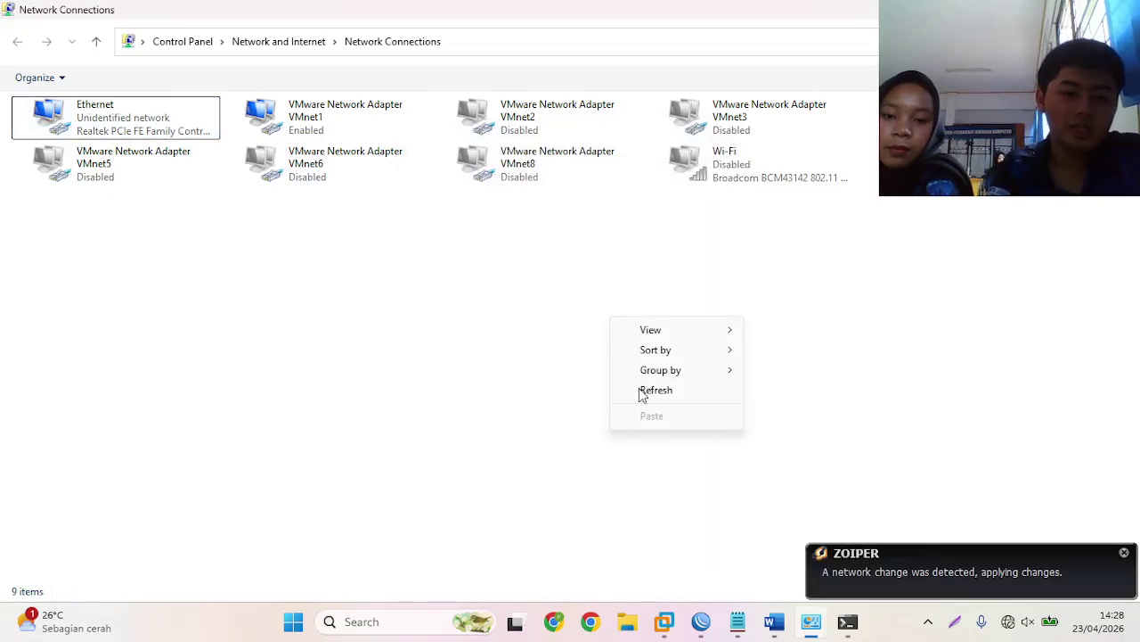
click(645, 392)
right_click(169, 130)
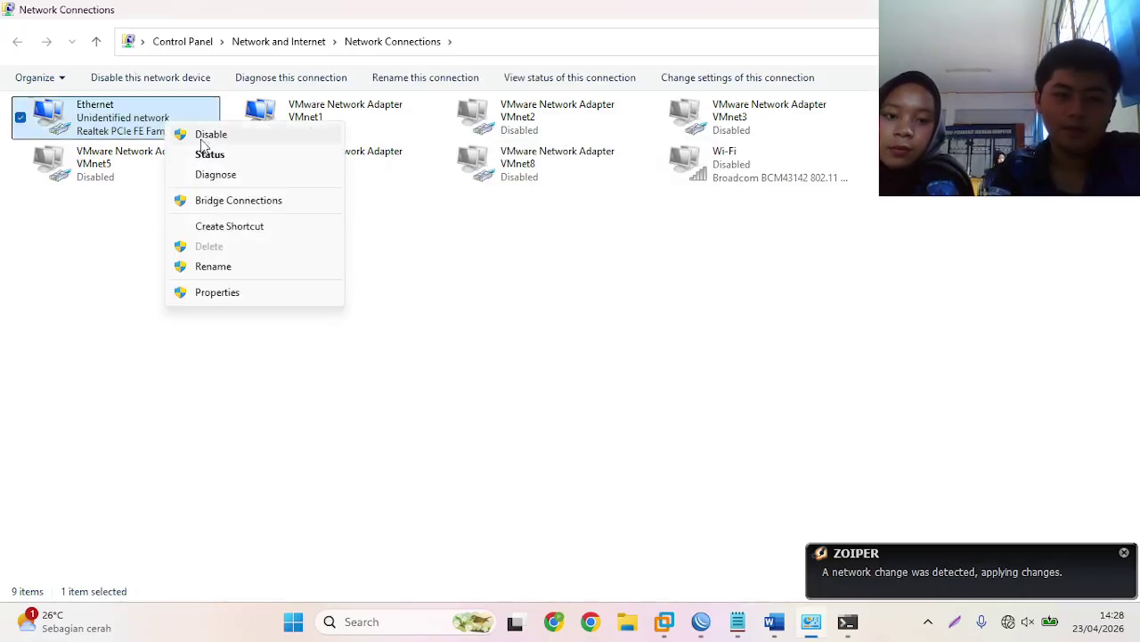
click(234, 158)
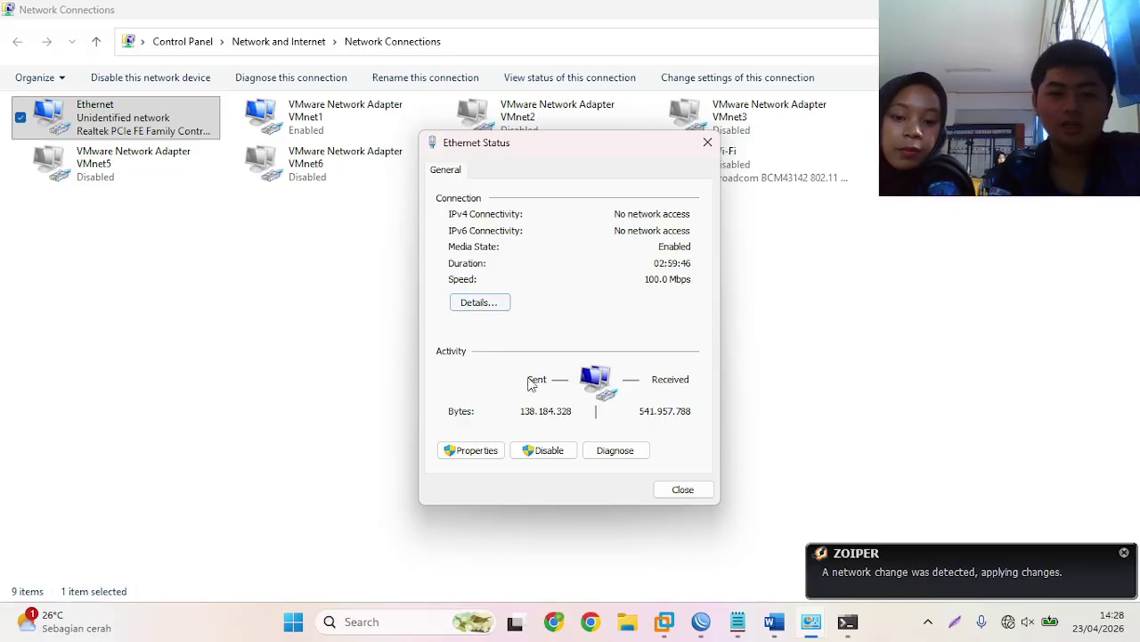
click(695, 497)
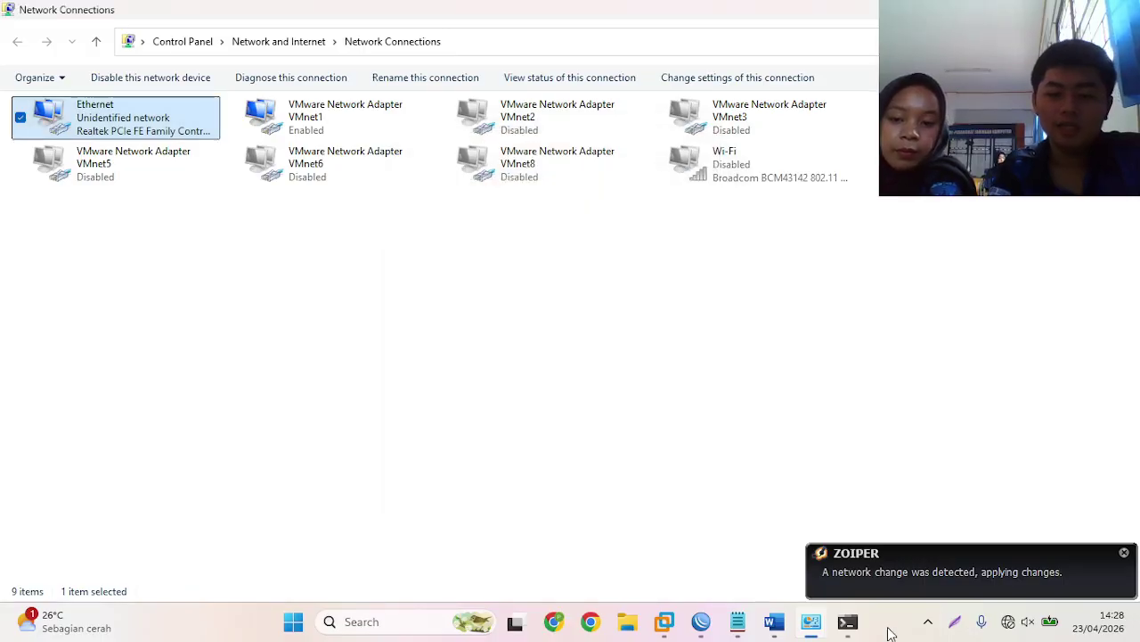
click(848, 624)
- Rerun tracert google.com, now routed first via 10.10.24.1, and stop it after hop 5
text(c)
key(Up)
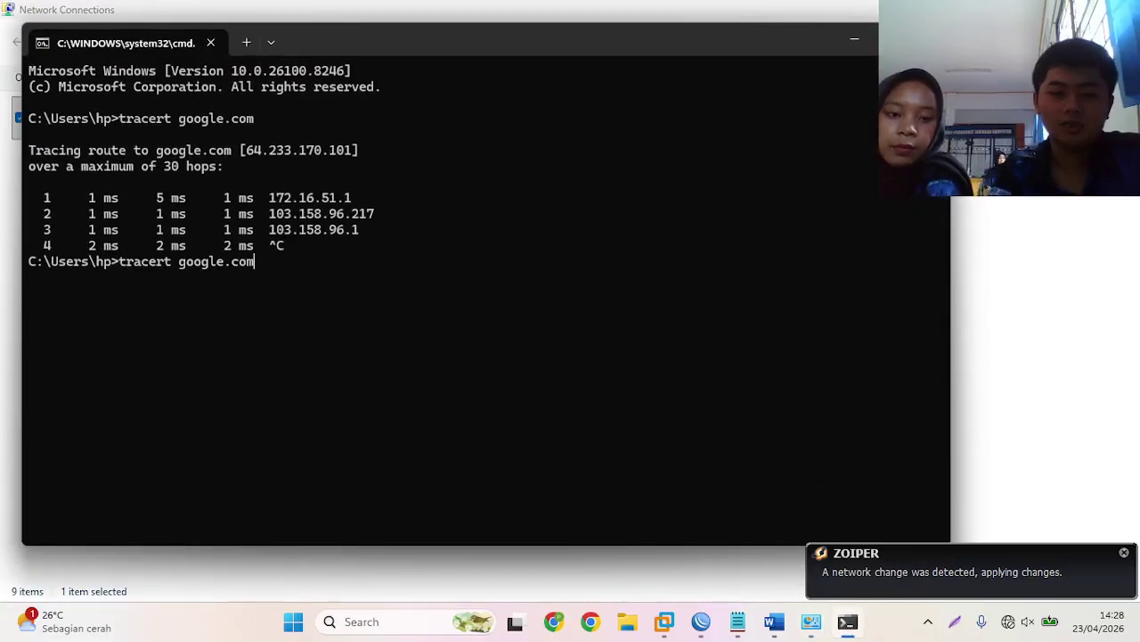
key(Return)
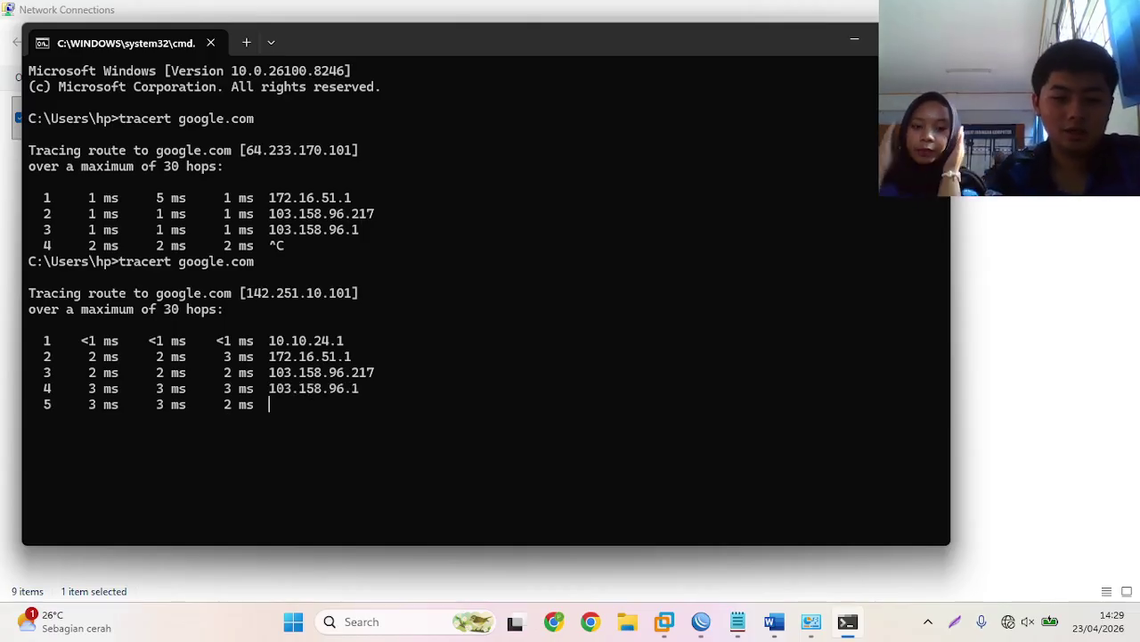
key(ctrl+c)
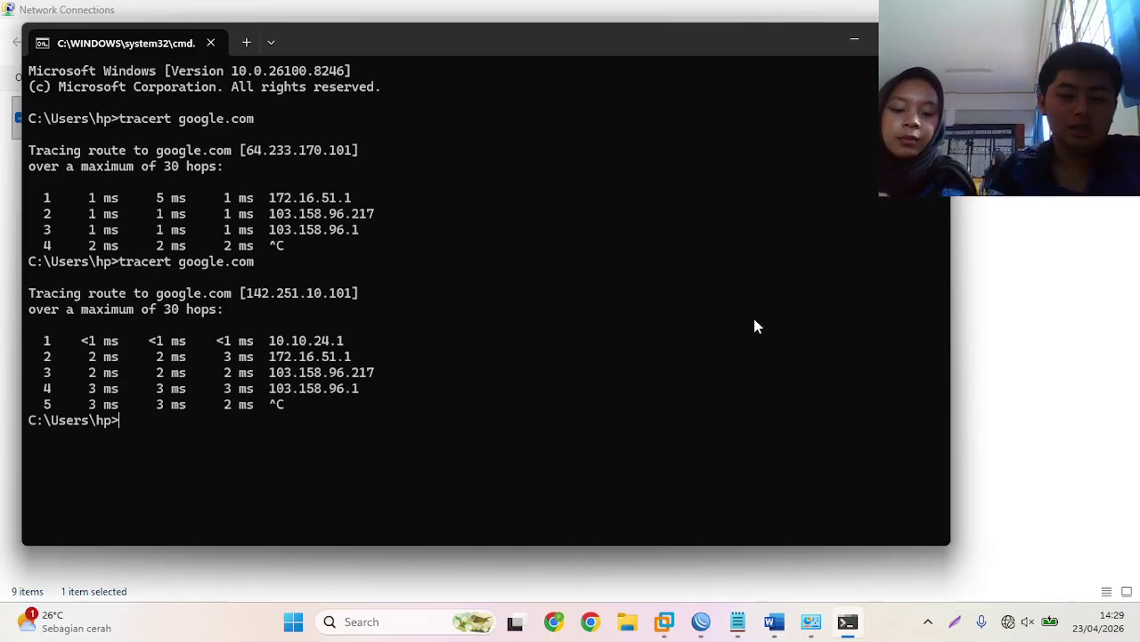
- Ping google.com, getting four replies with 0% packet loss
text(ping )
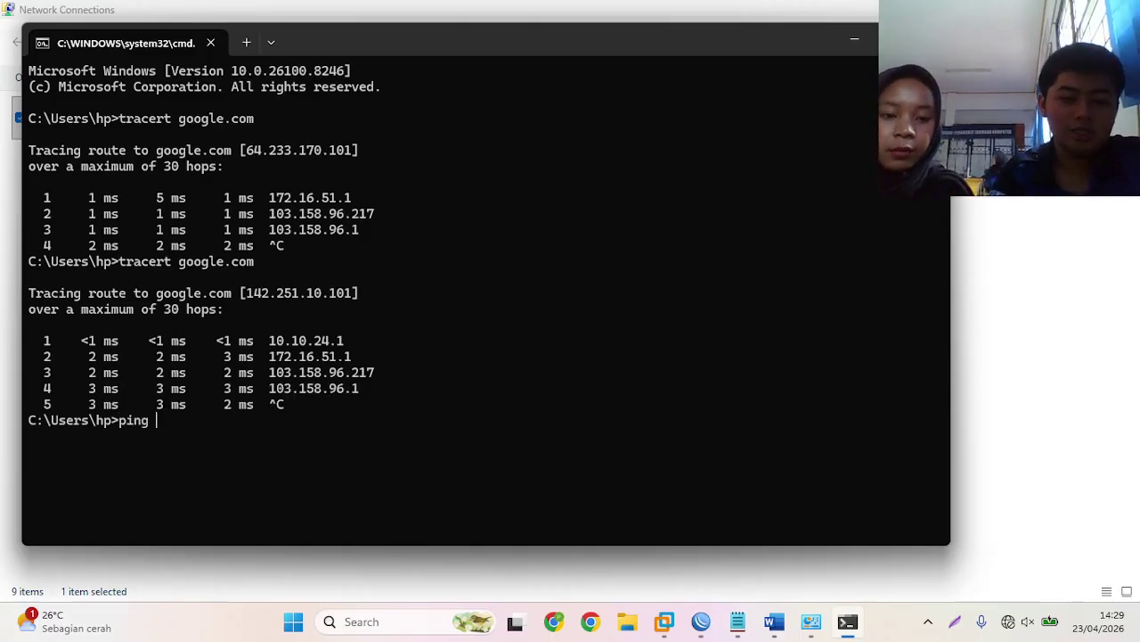
text(googlee)
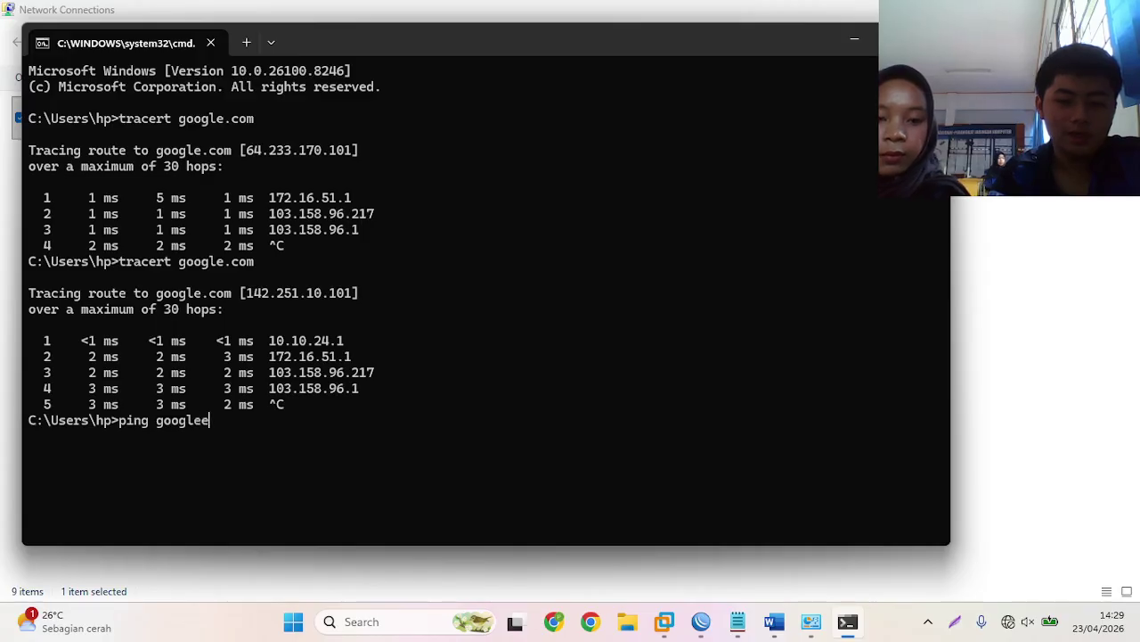
key(BackSpace)
text(.com)
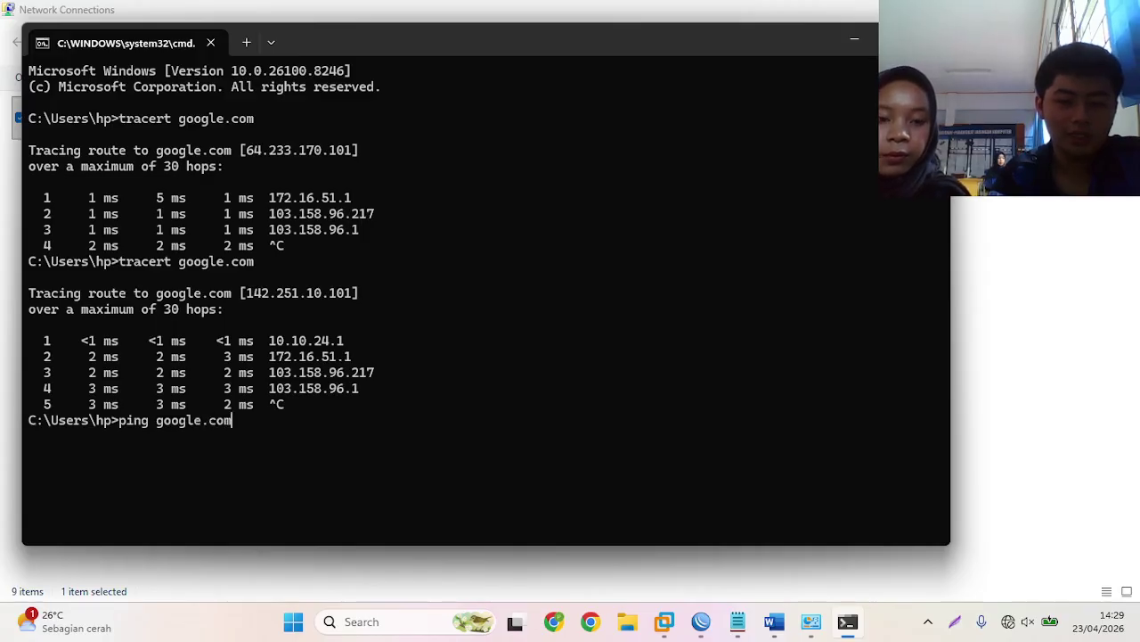
key(Return)
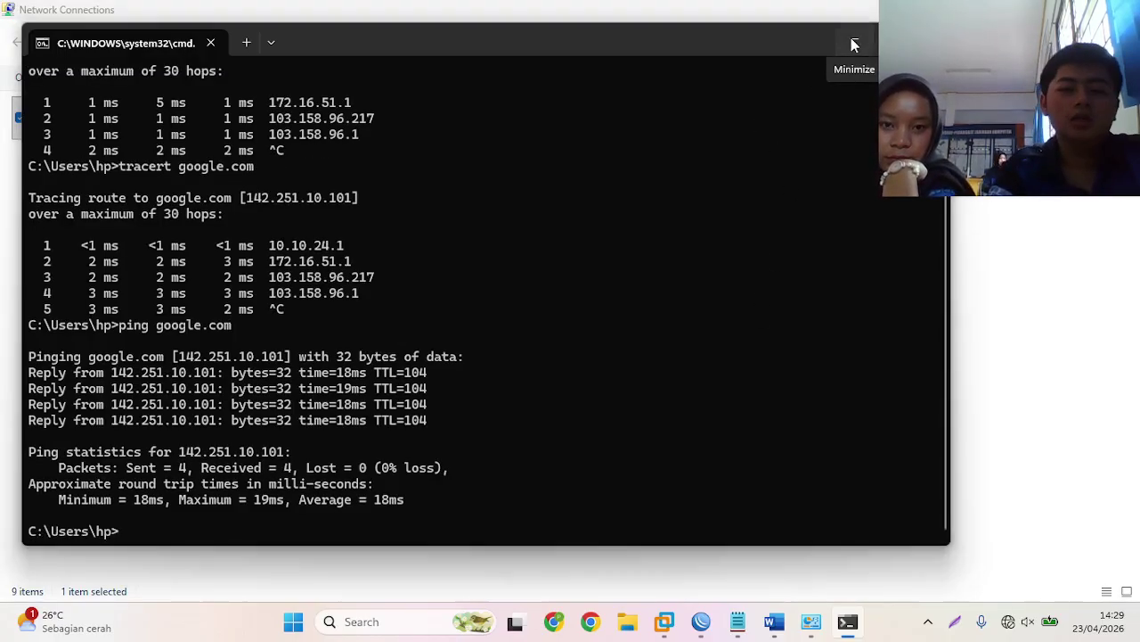
click(852, 39)
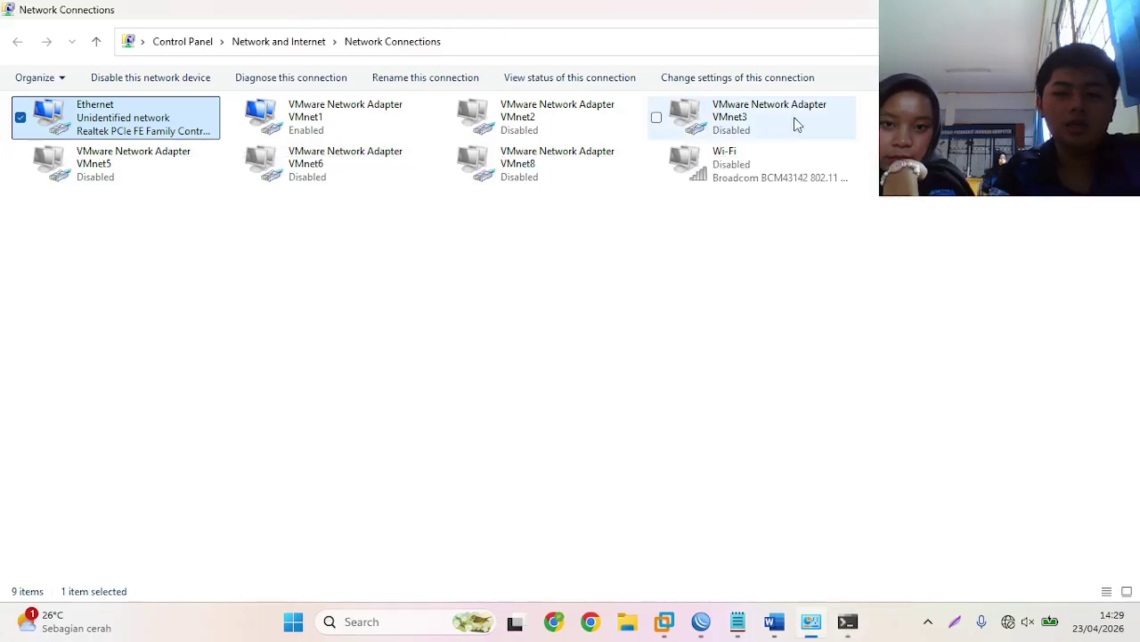
- Enable VMnet2, disable VMnet1 and refresh the adapter list
right_click(525, 123)
click(556, 127)
click(389, 122)
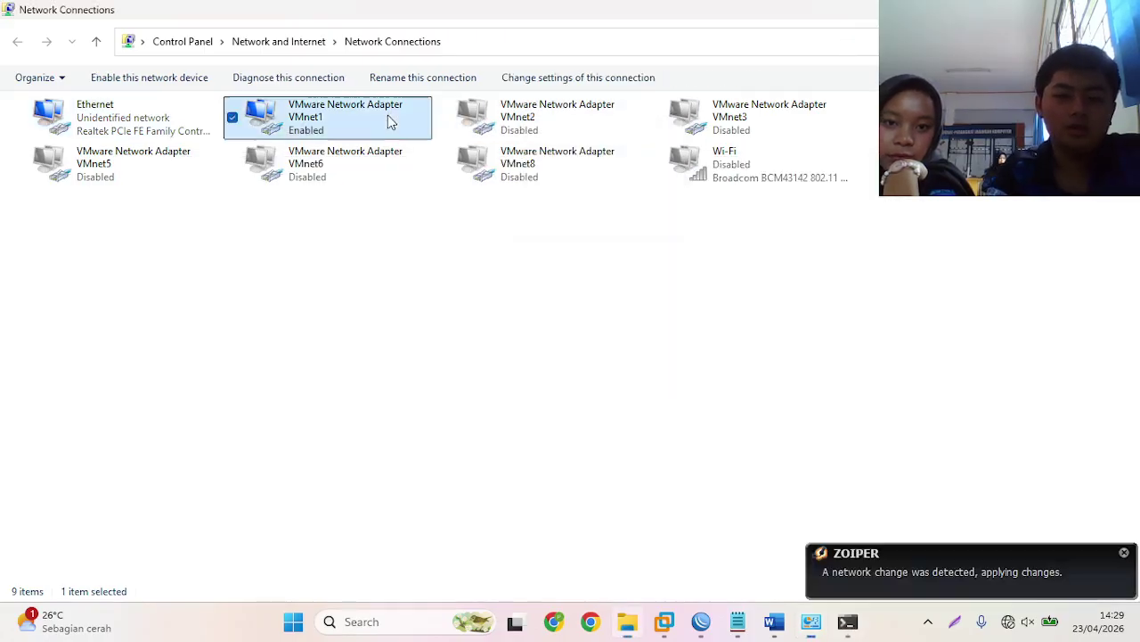
right_click(388, 119)
click(429, 130)
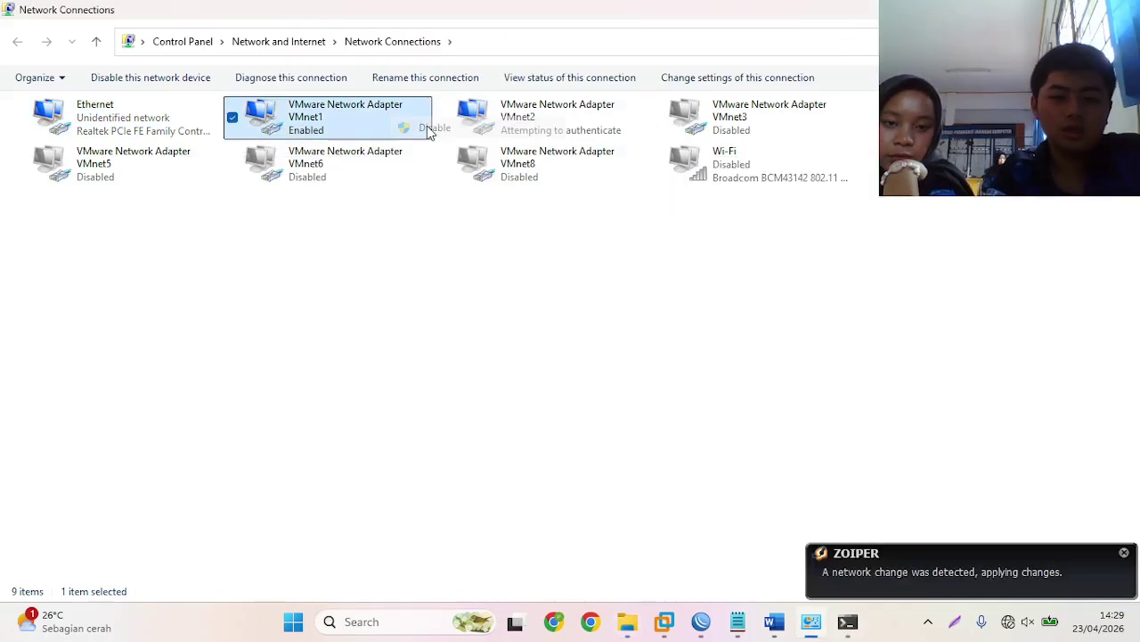
right_click(588, 255)
click(624, 313)
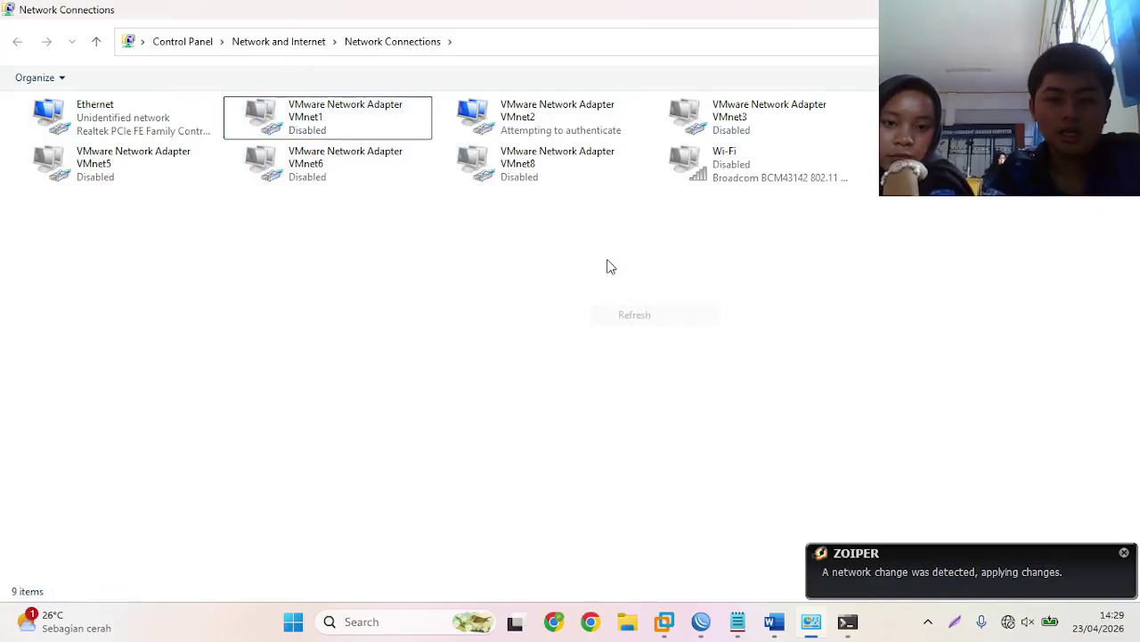
- Set VMnet2's IPv4 to 20.20.33.2, mask 255.255.255.224, gateway 20.20.33.1
right_click(580, 118)
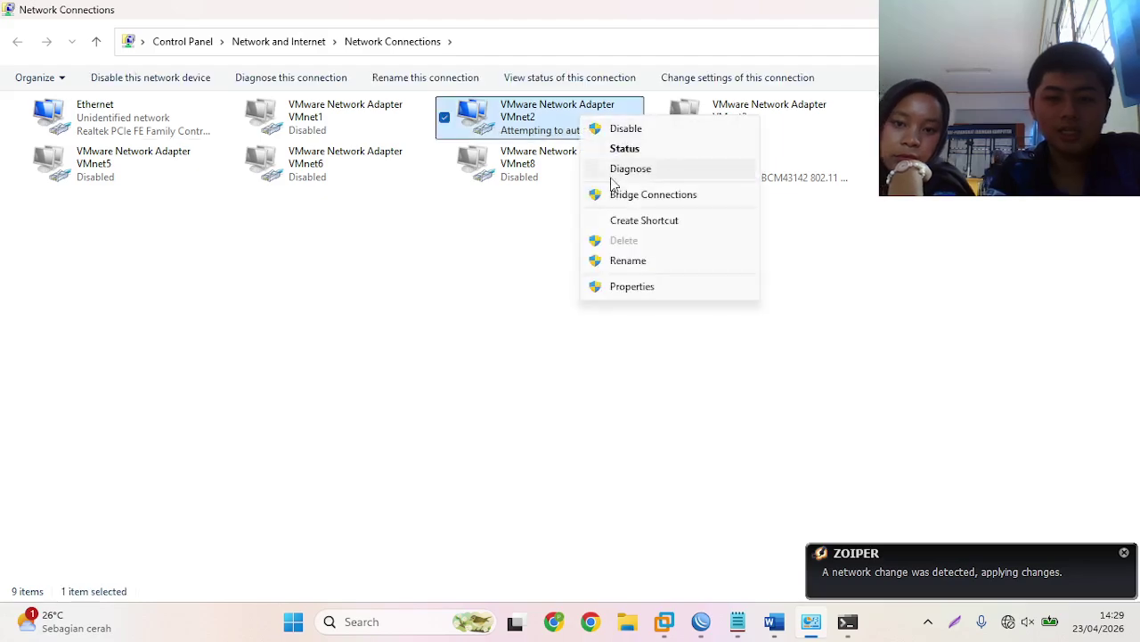
click(640, 286)
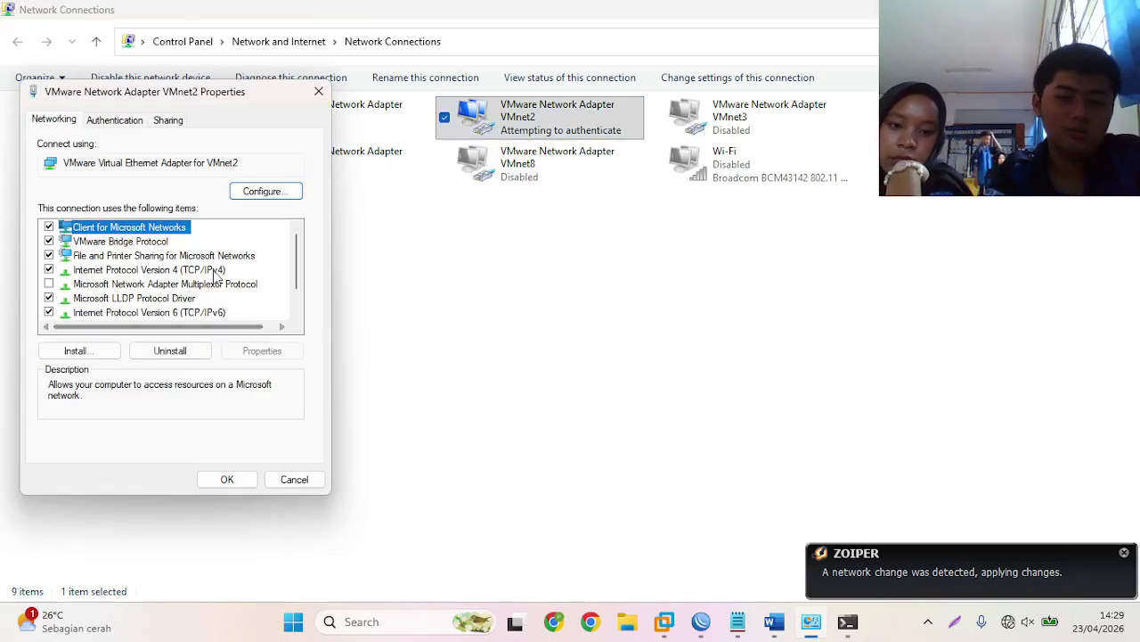
double_click(213, 271)
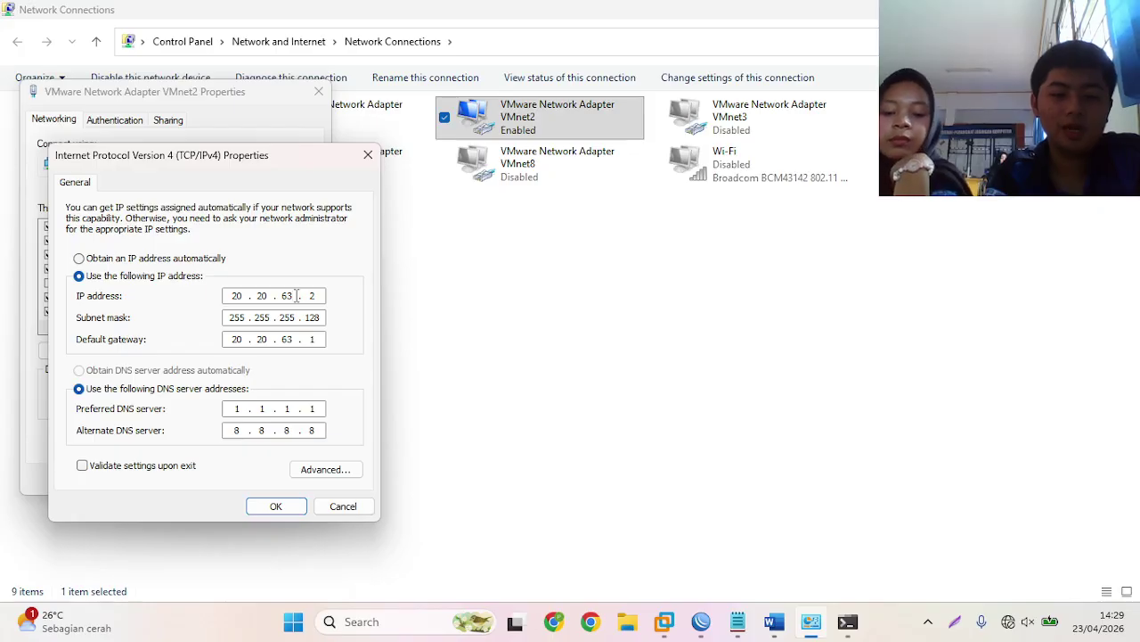
double_click(296, 295)
key(BackSpace)
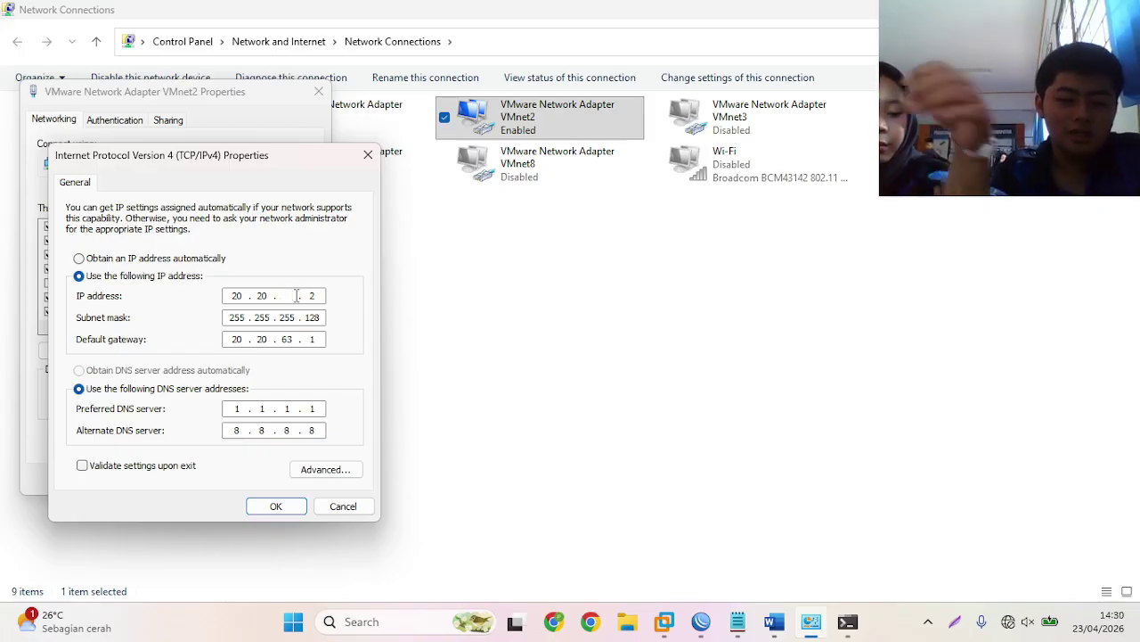
text(33)
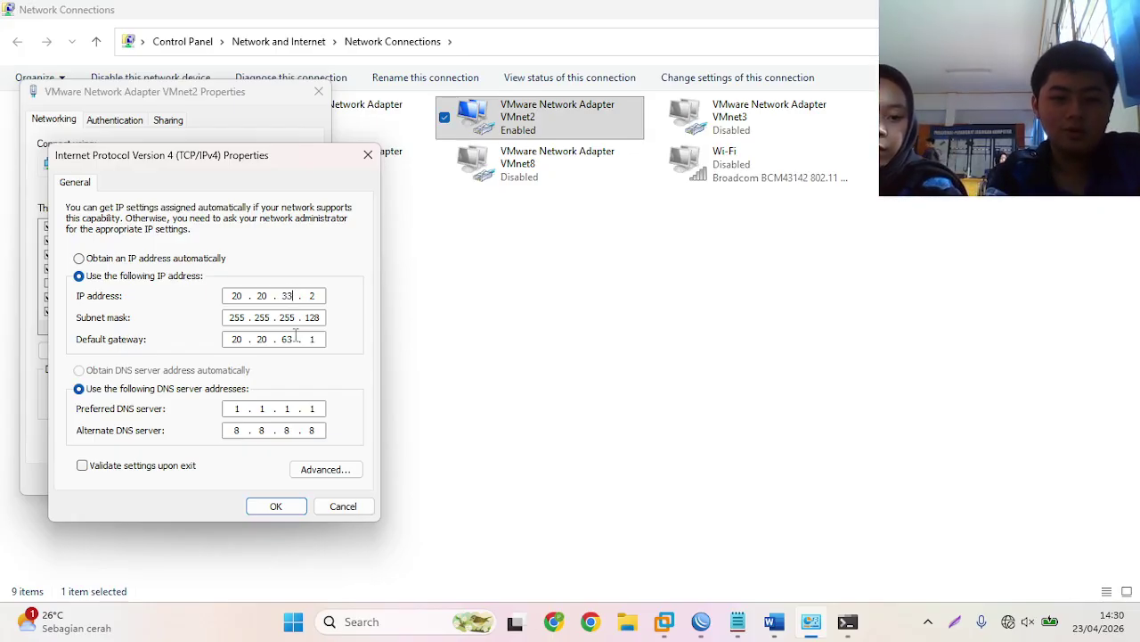
double_click(288, 338)
text(33)
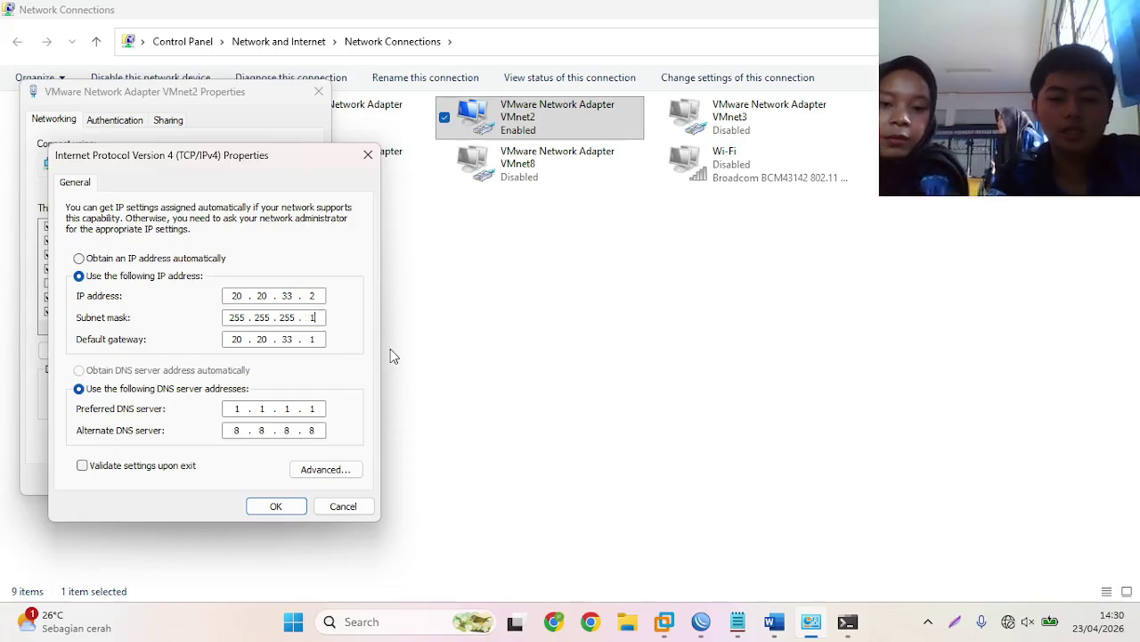
text(224)
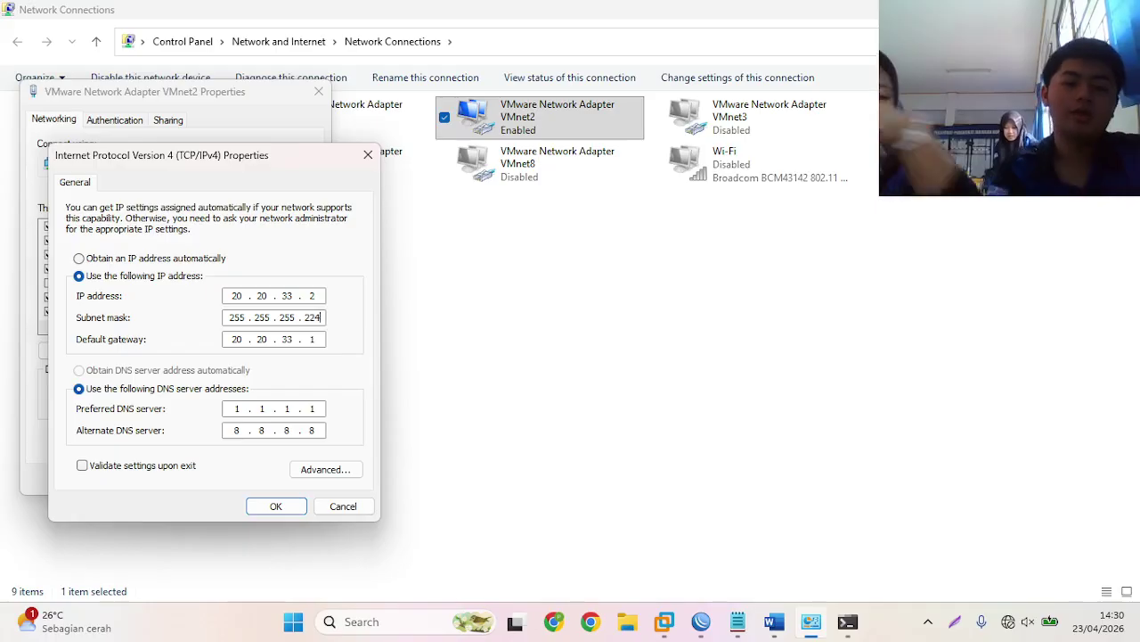
click(277, 507)
click(228, 479)
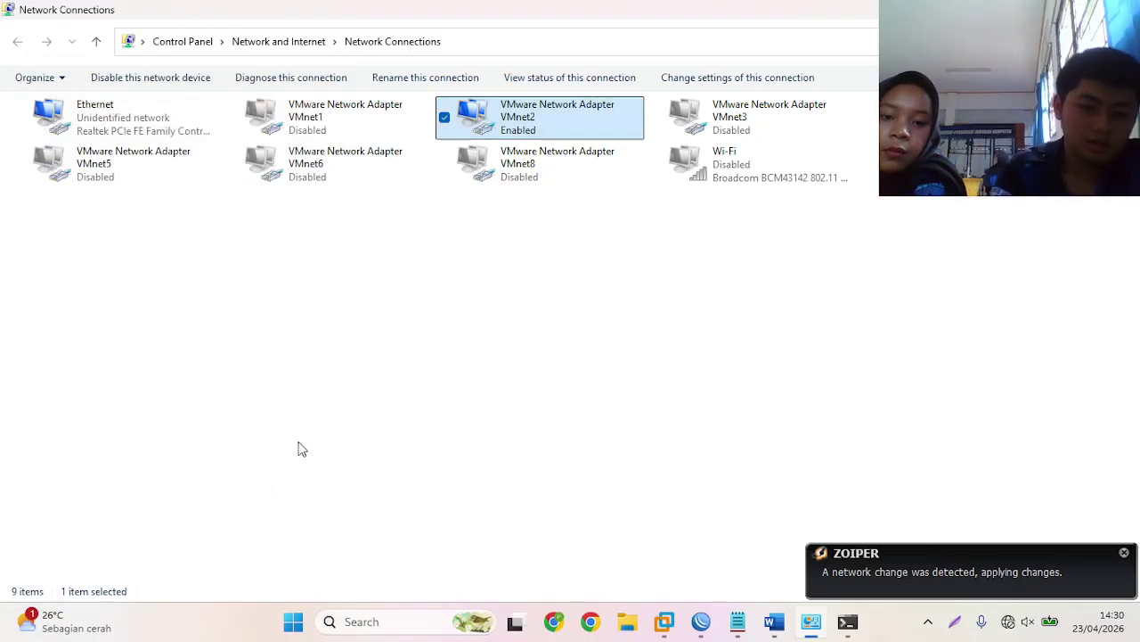
- Refresh the adapters and review VMnet2's connection details
right_click(440, 319)
click(491, 378)
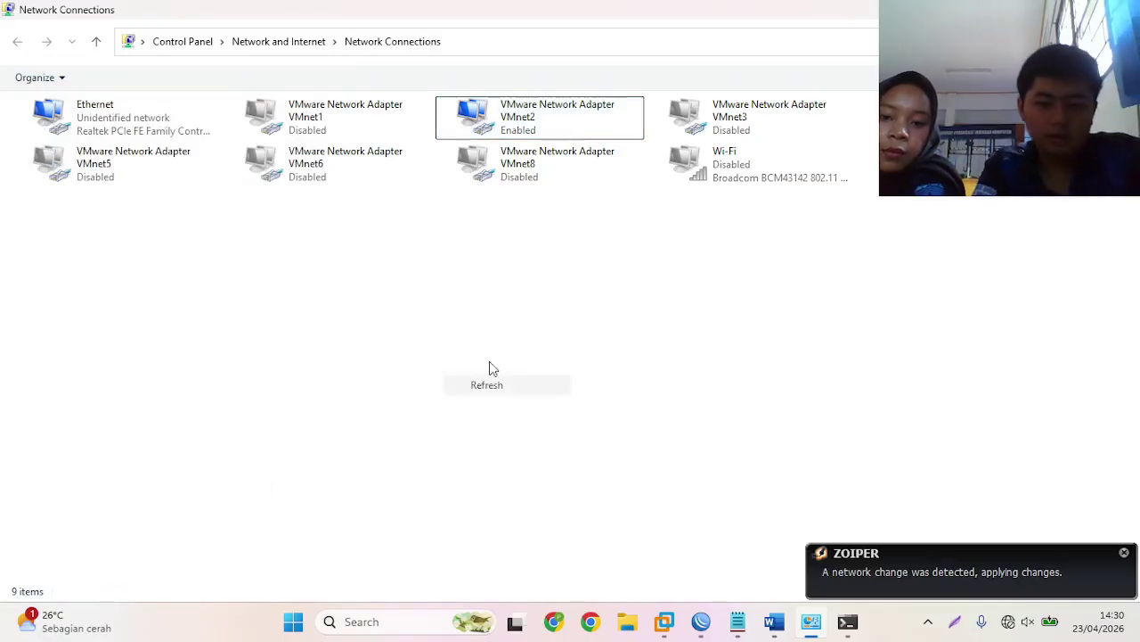
right_click(575, 111)
click(612, 142)
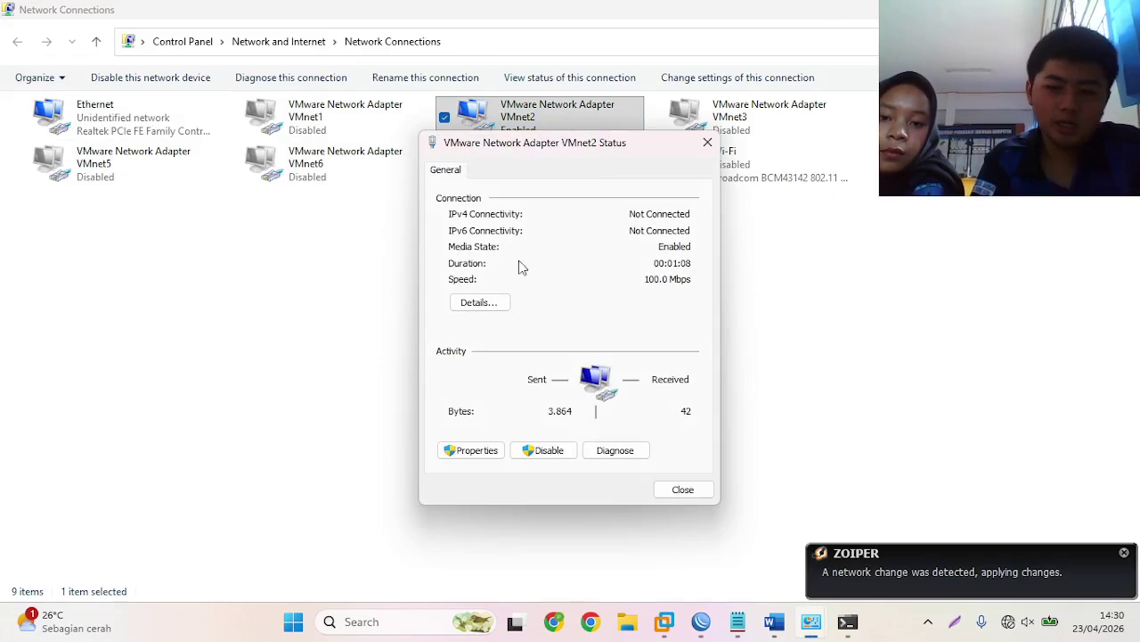
click(487, 303)
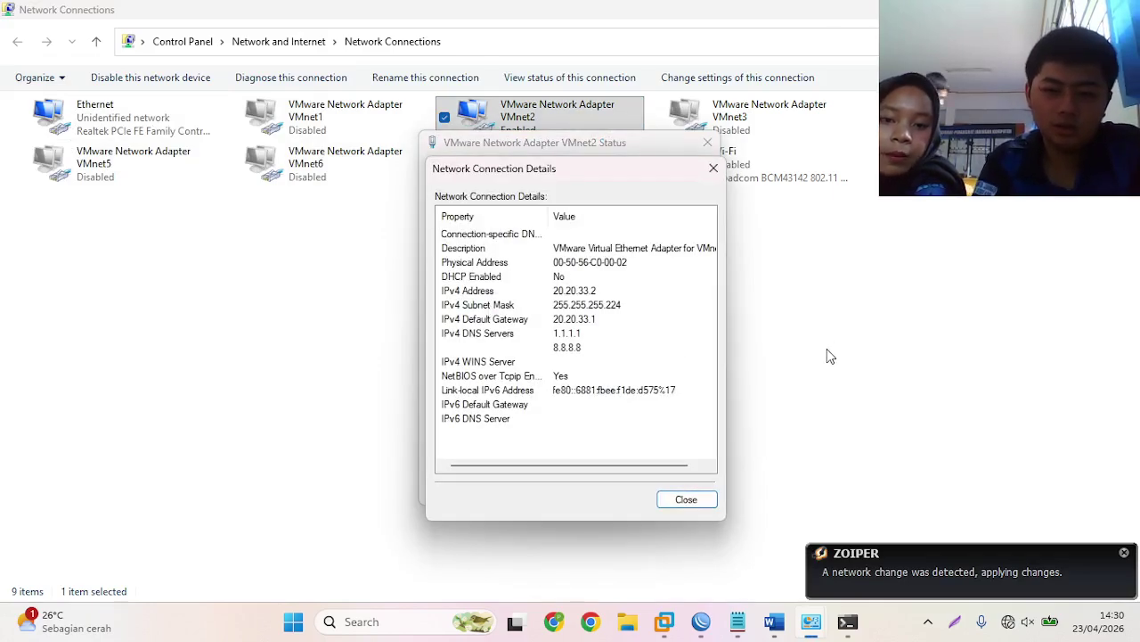
click(685, 499)
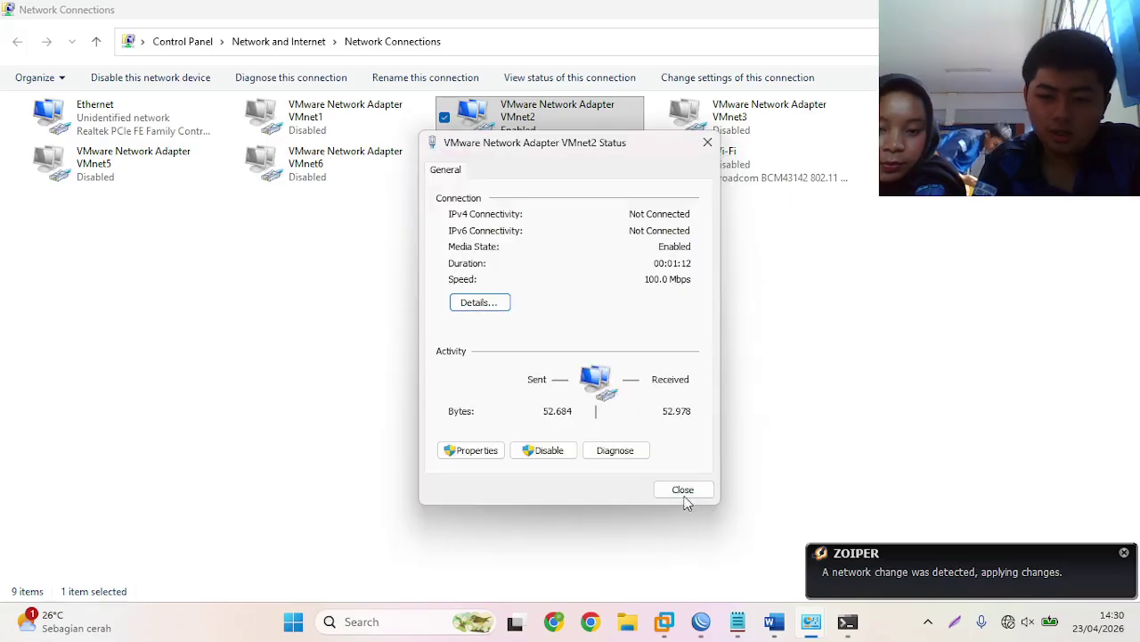
click(683, 492)
- Rerun tracert google.com, now via 20.20.33.1, then ping google.com with 0% loss
click(847, 623)
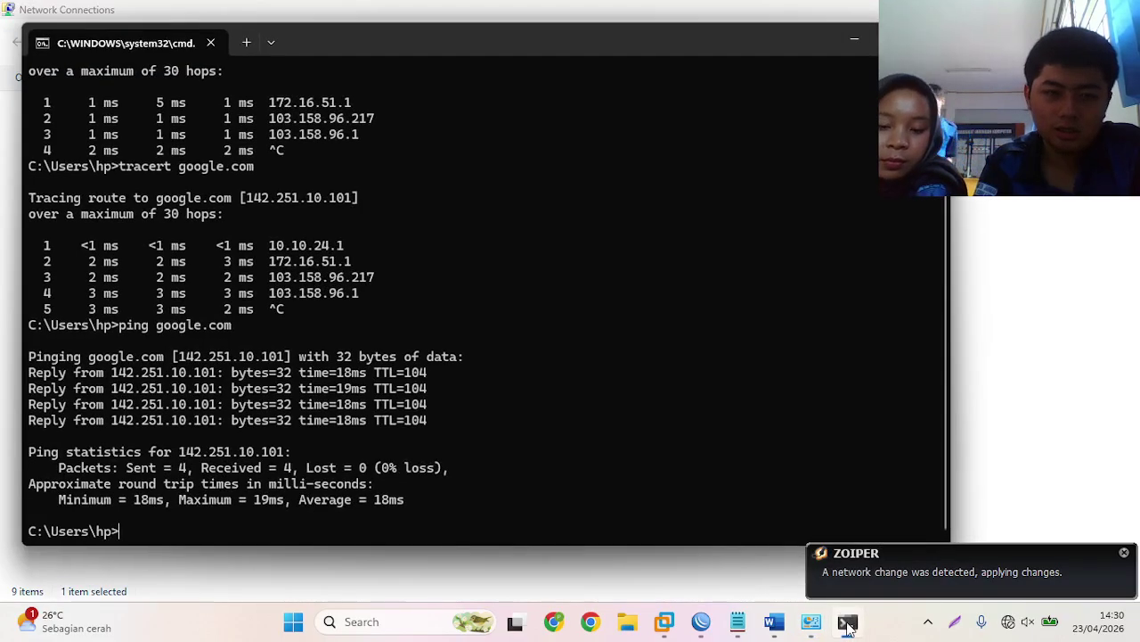
key(Up)
key(Up)
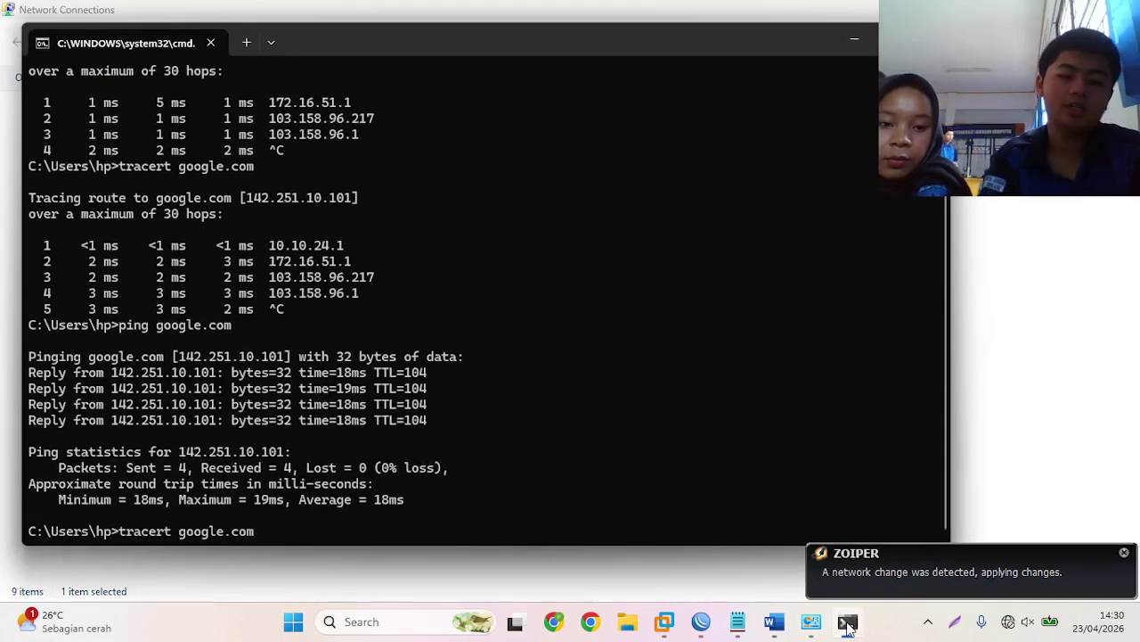
key(Return)
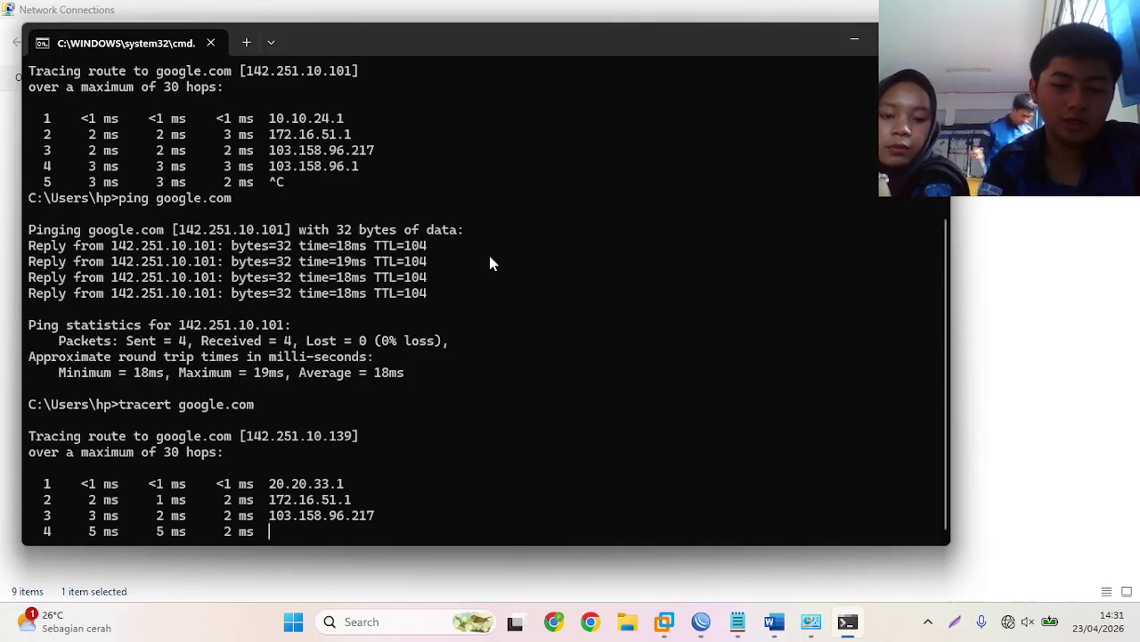
key(ctrl+c)
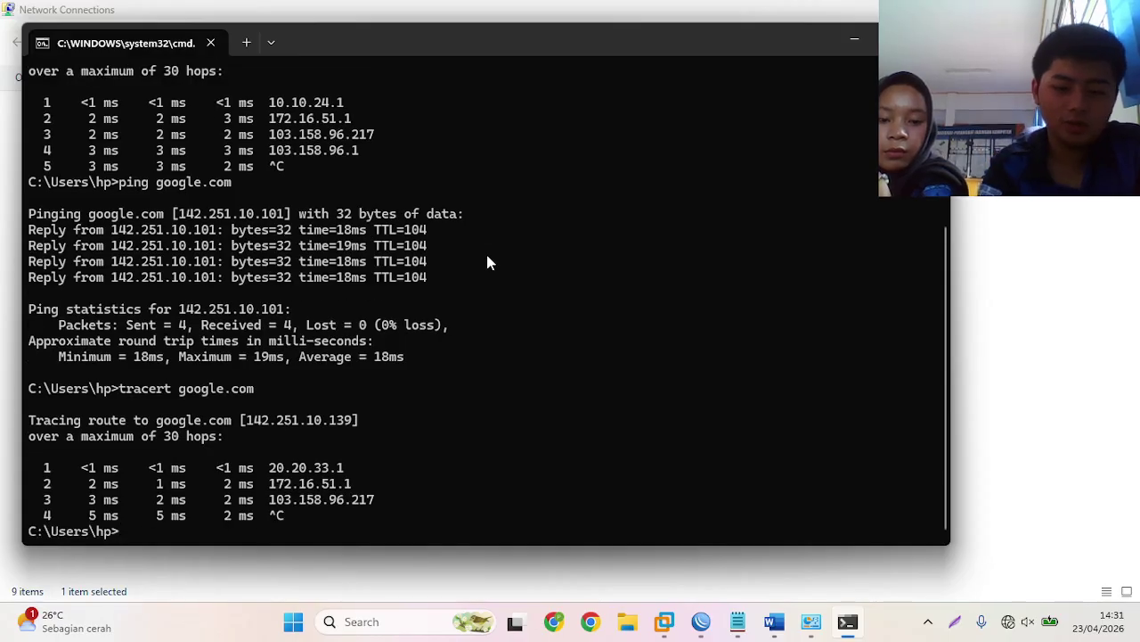
key(Up)
key(Up)
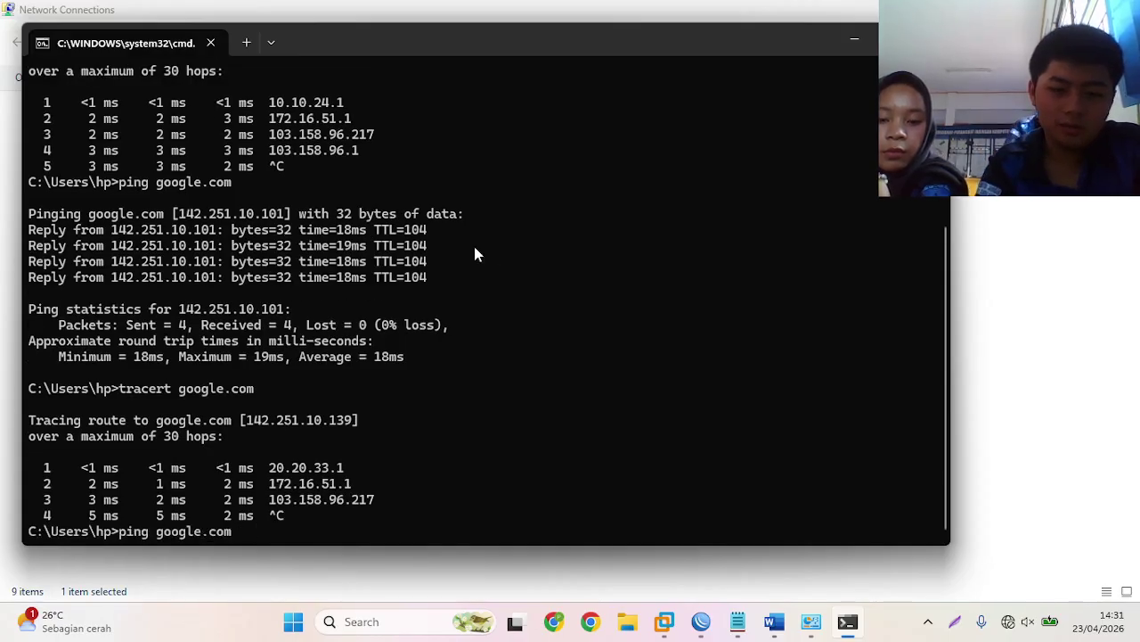
key(Return)
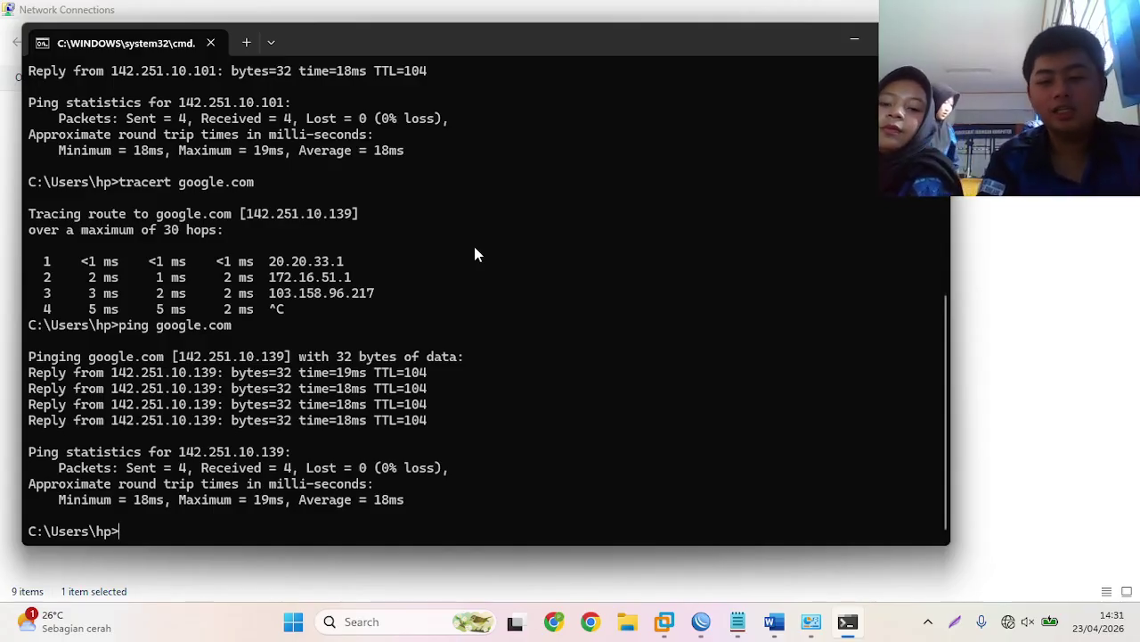
- Review the lab notes for the MikroTik test steps
click(856, 41)
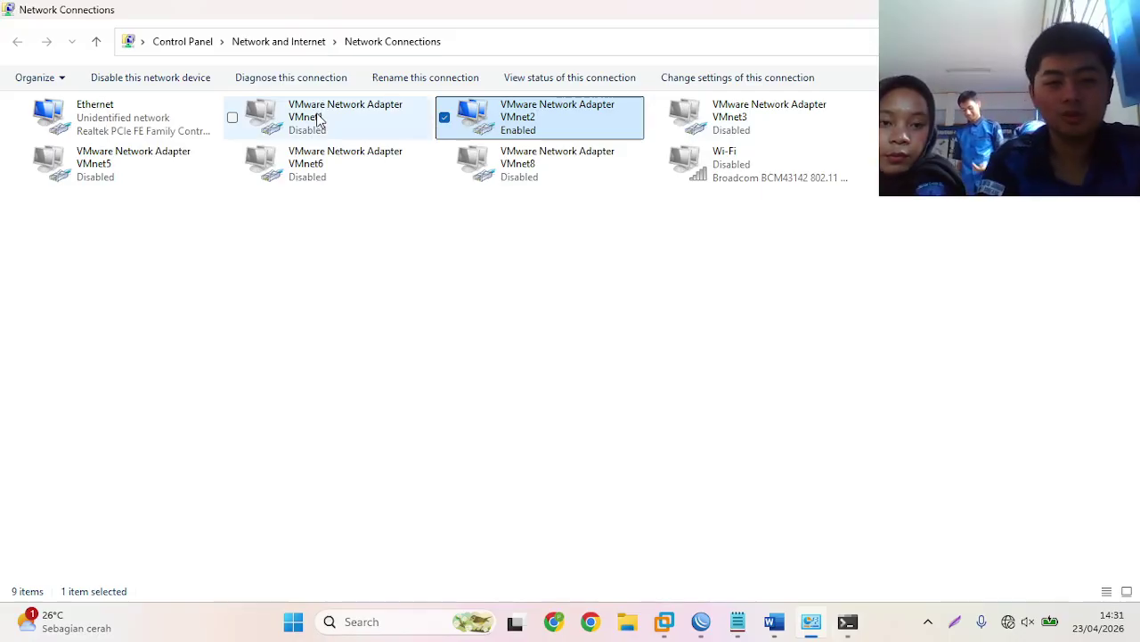
click(730, 617)
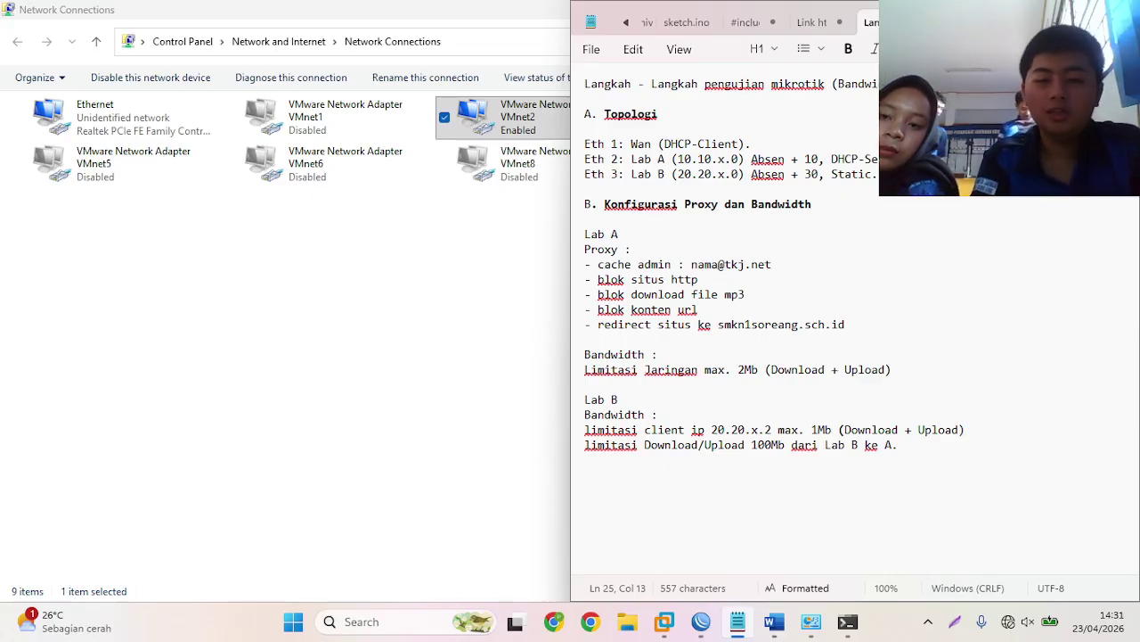
click(1044, 14)
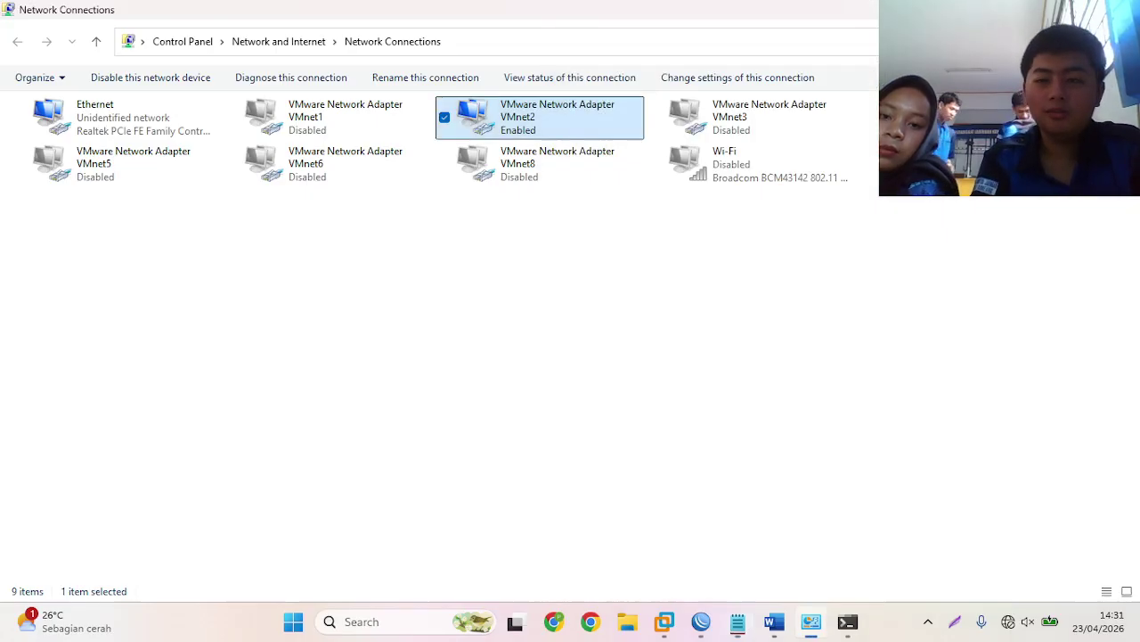
- Disable VMnet2, enable VMnet1 and refresh the adapter list
right_click(497, 114)
click(529, 125)
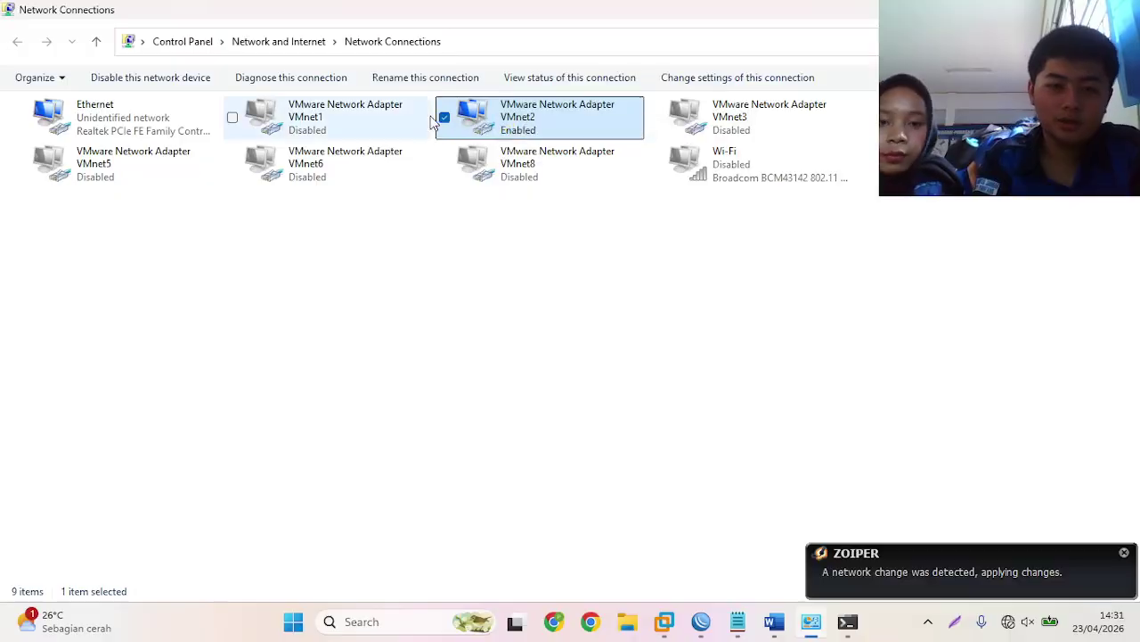
right_click(385, 116)
click(427, 125)
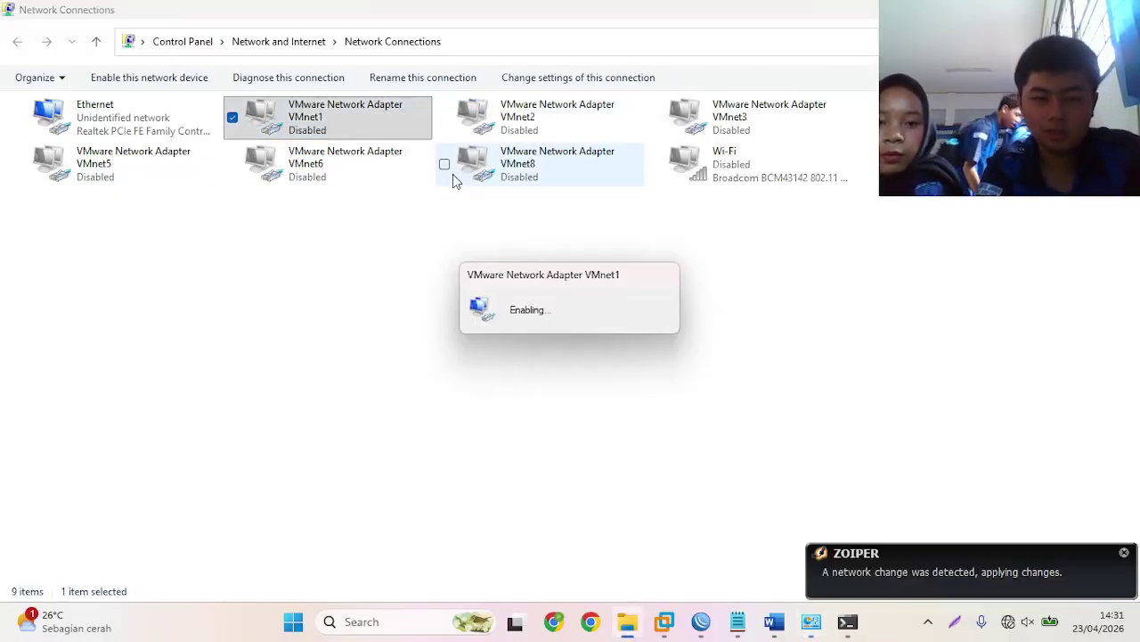
right_click(496, 237)
click(541, 303)
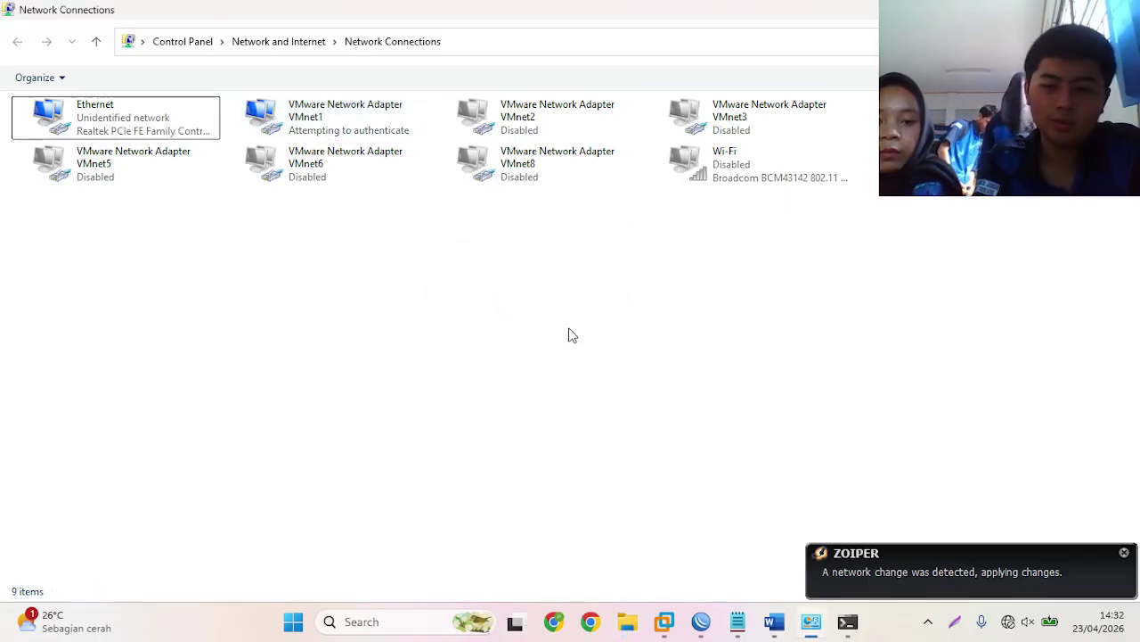
click(702, 624)
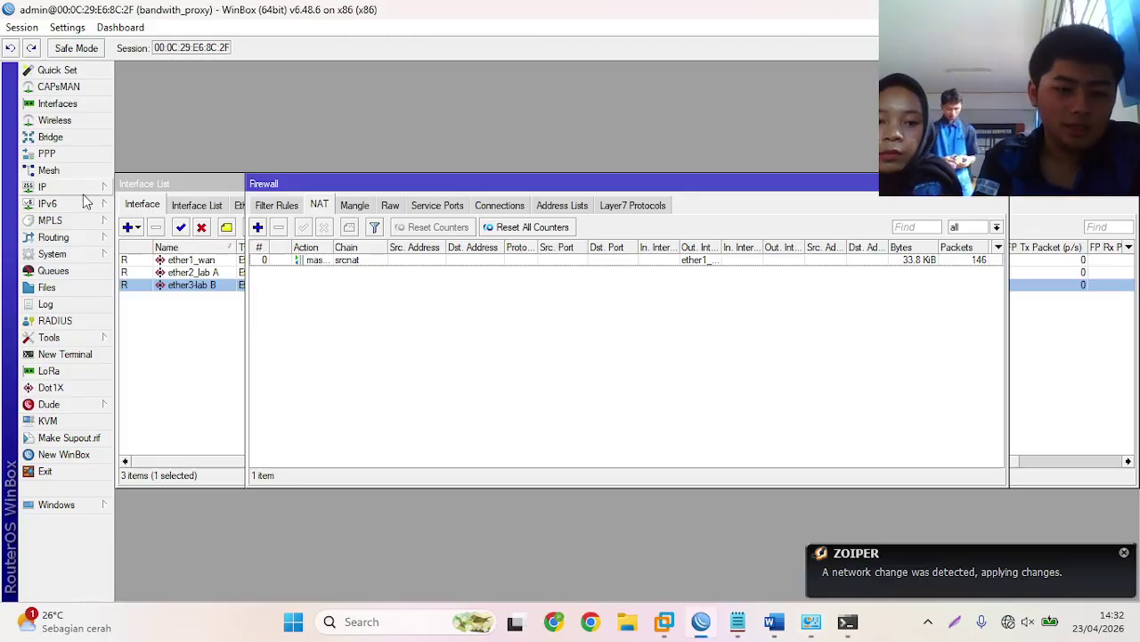
- Enable the web proxy on port 8080 with Cache On Disk and a new cache administrator e-mail
click(53, 188)
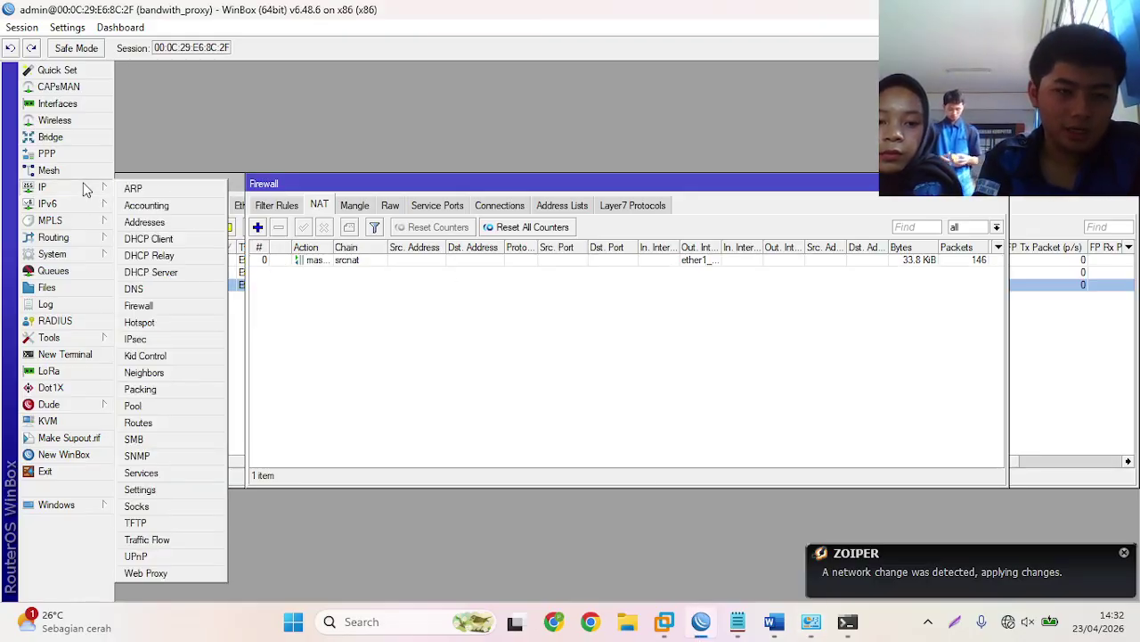
click(184, 574)
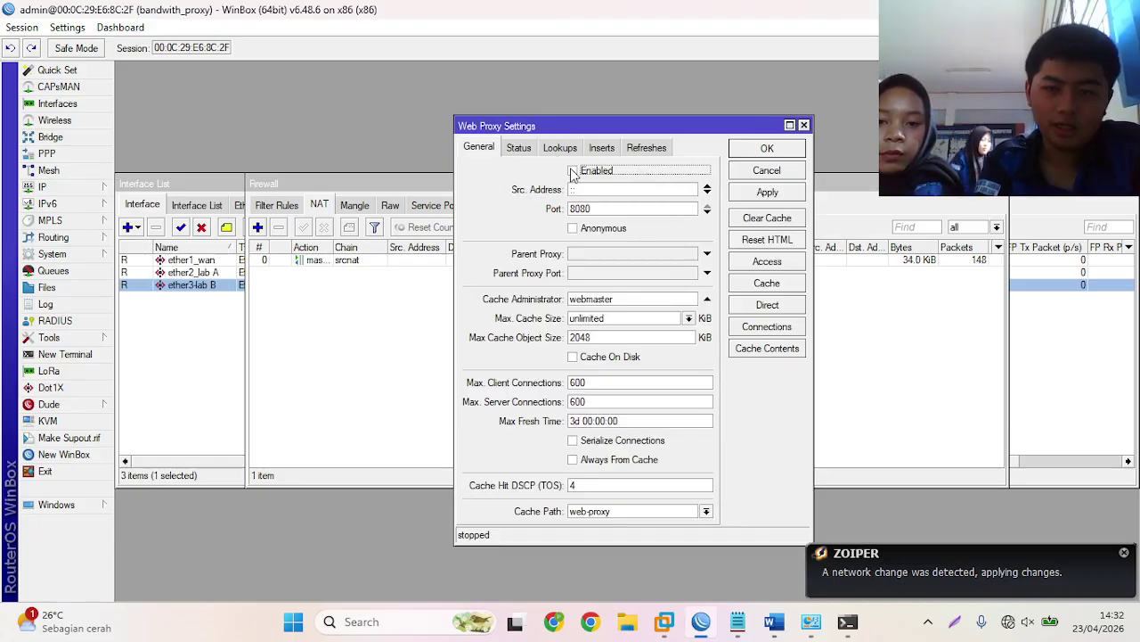
click(573, 170)
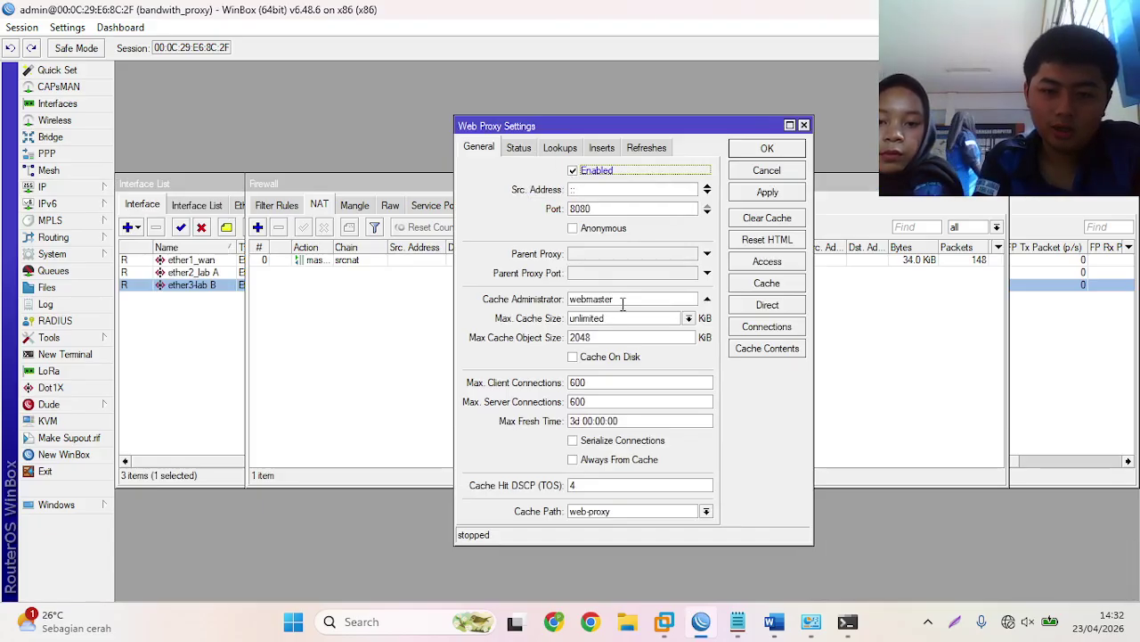
click(574, 359)
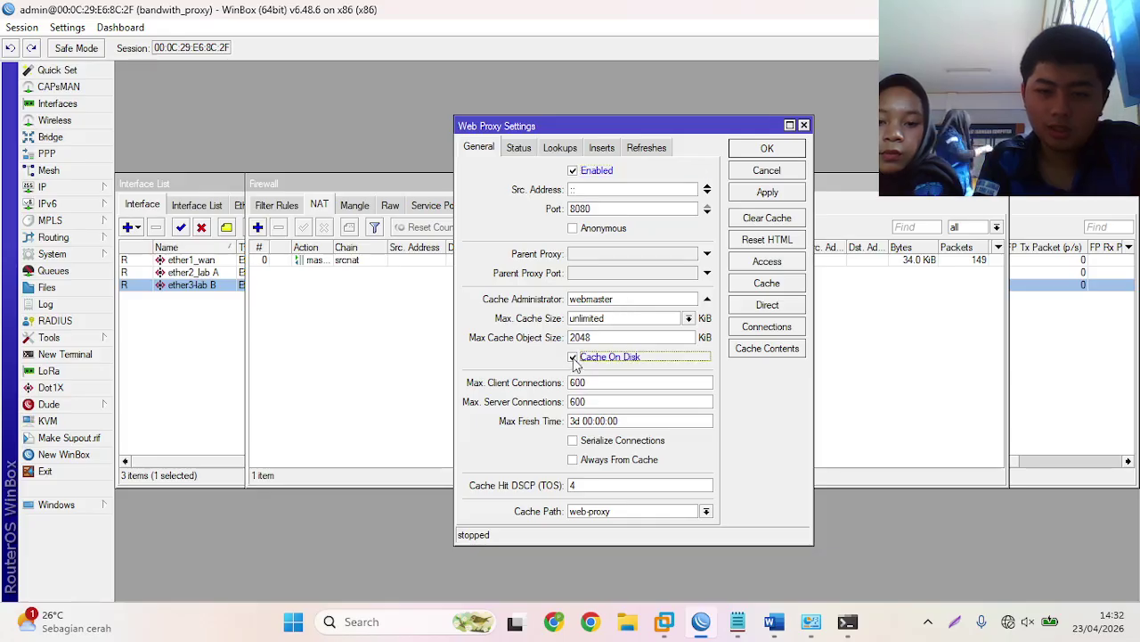
double_click(628, 298)
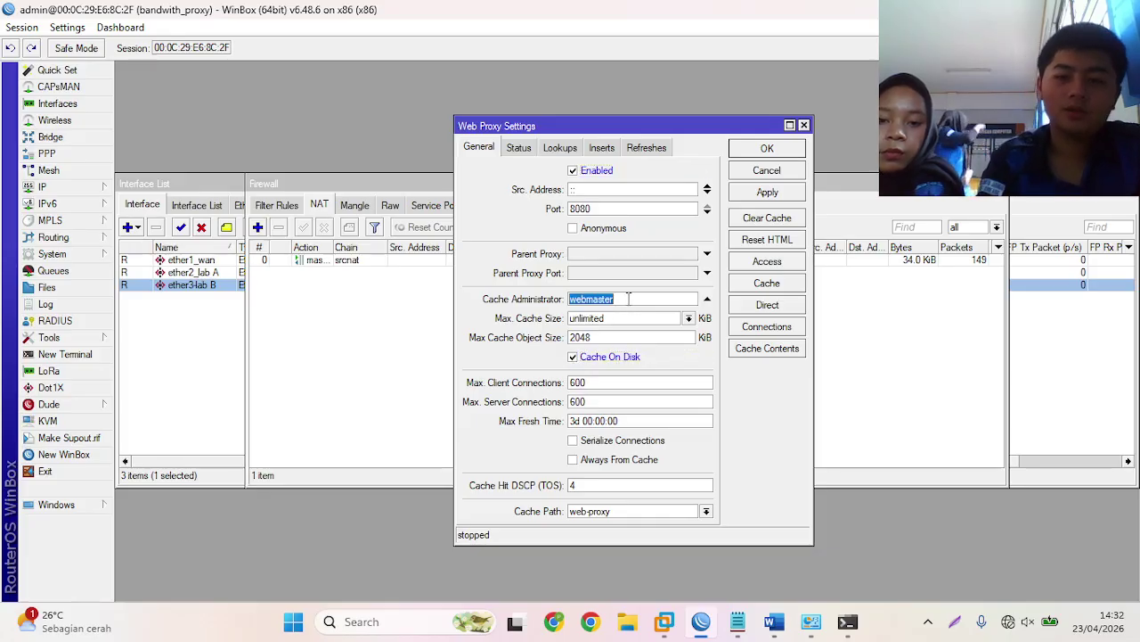
key(BackSpace)
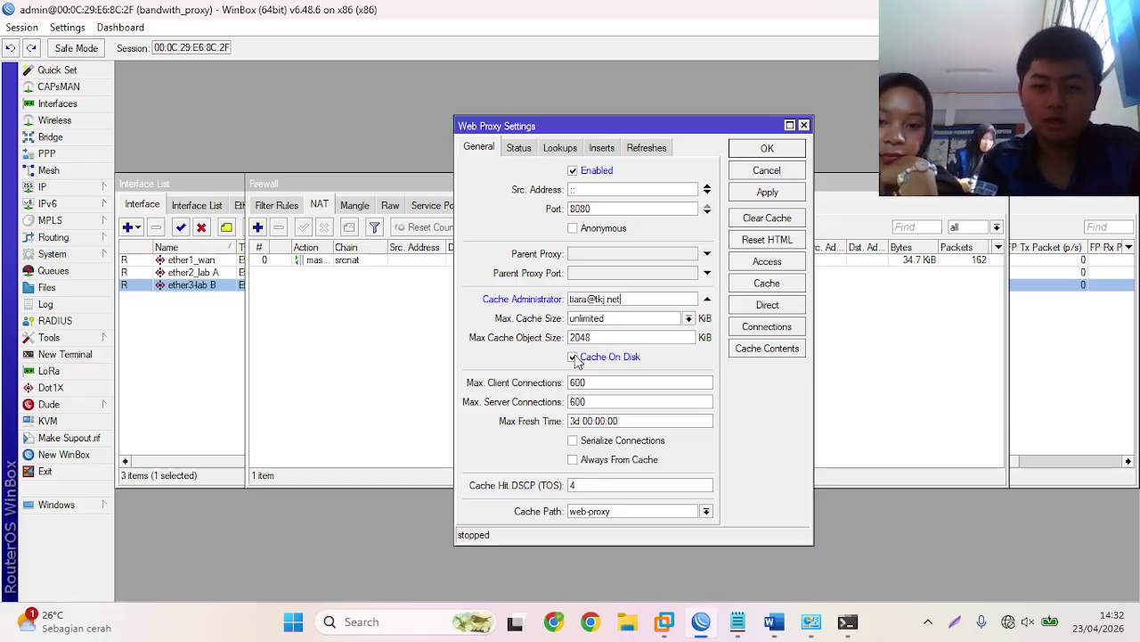
click(767, 148)
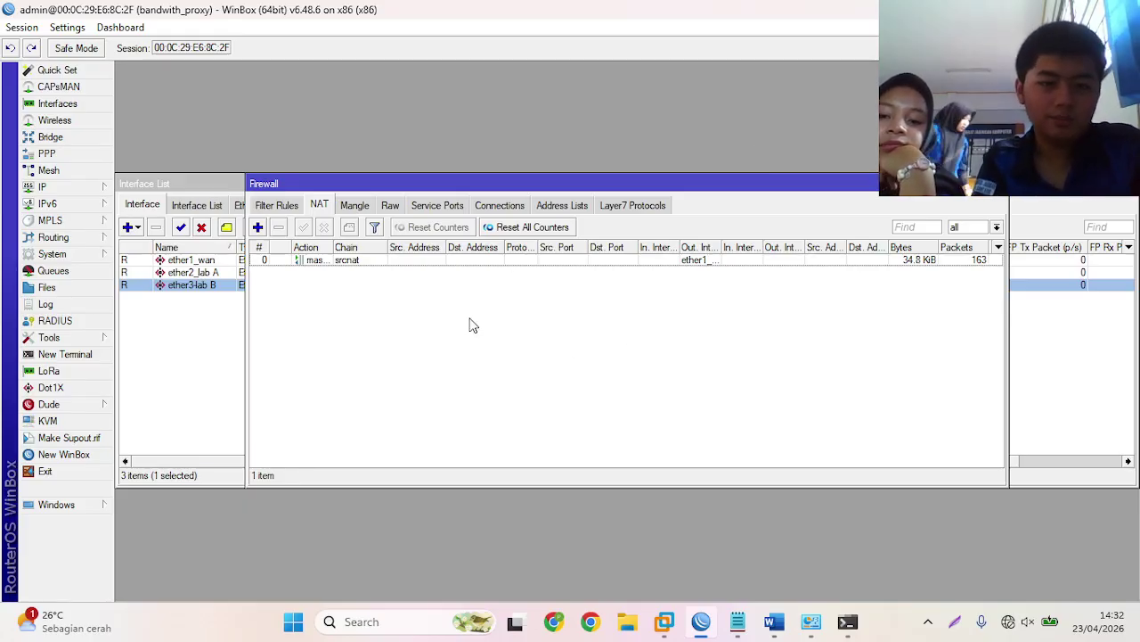
- Start a new NAT rule with its chain set to dstnat
click(258, 227)
click(505, 161)
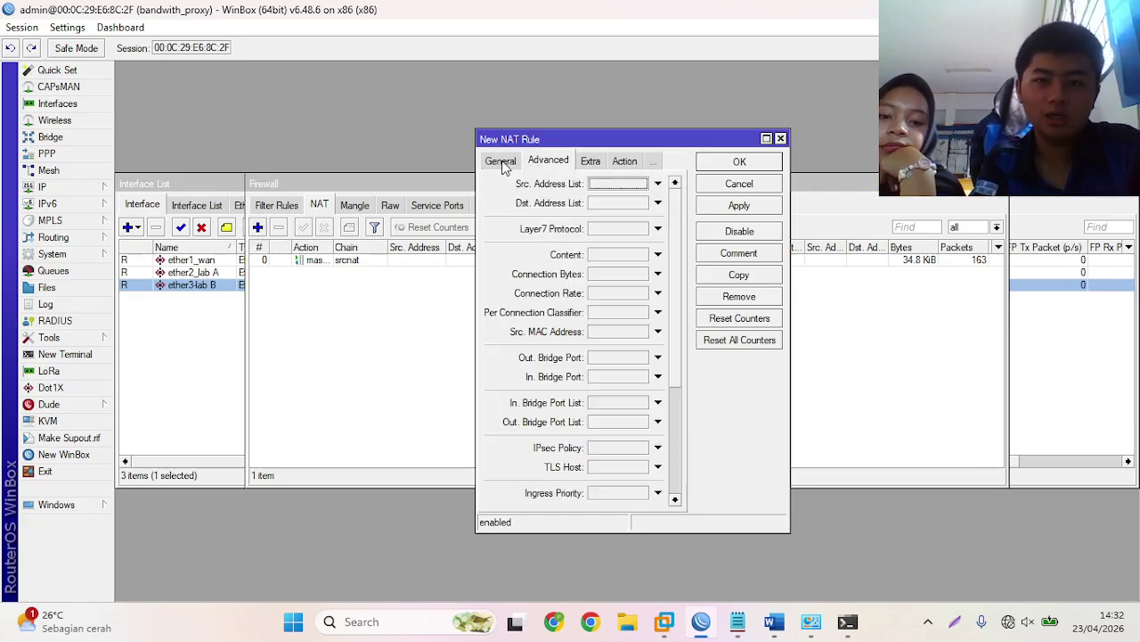
click(501, 160)
click(598, 185)
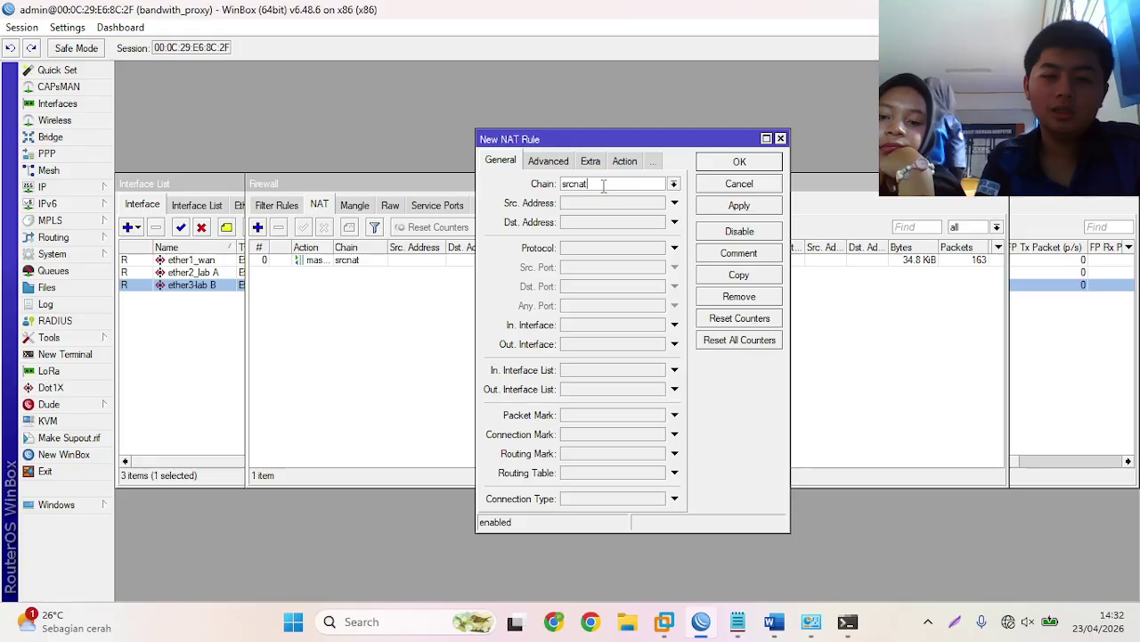
click(673, 185)
click(647, 197)
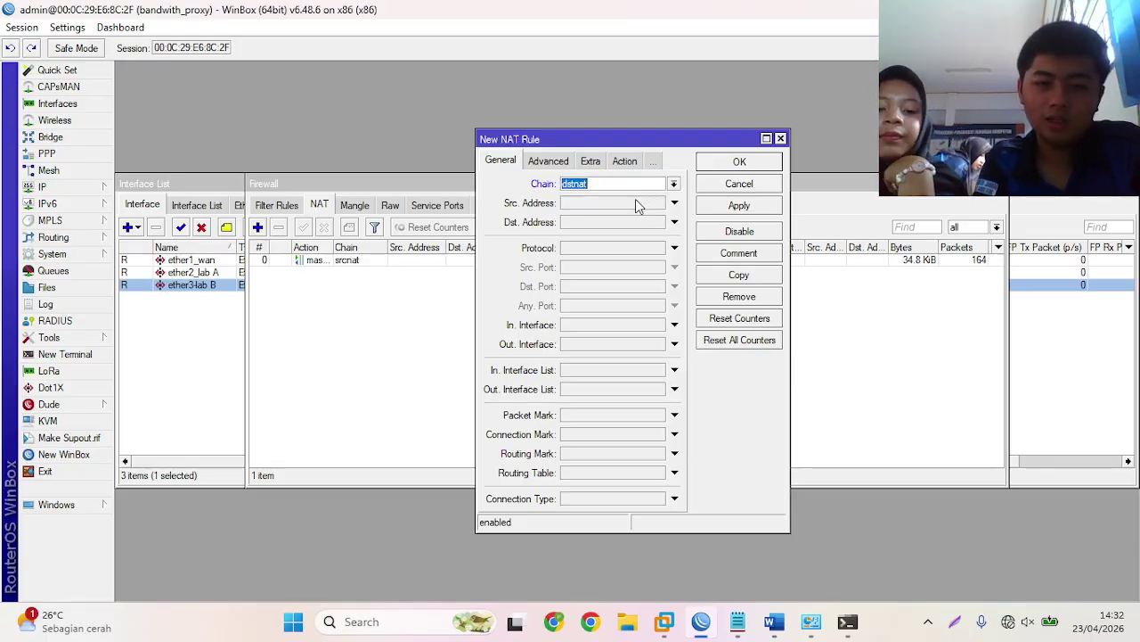
- Match traffic arriving on ether2_lab A from source address 10.10.24.0/28
click(621, 326)
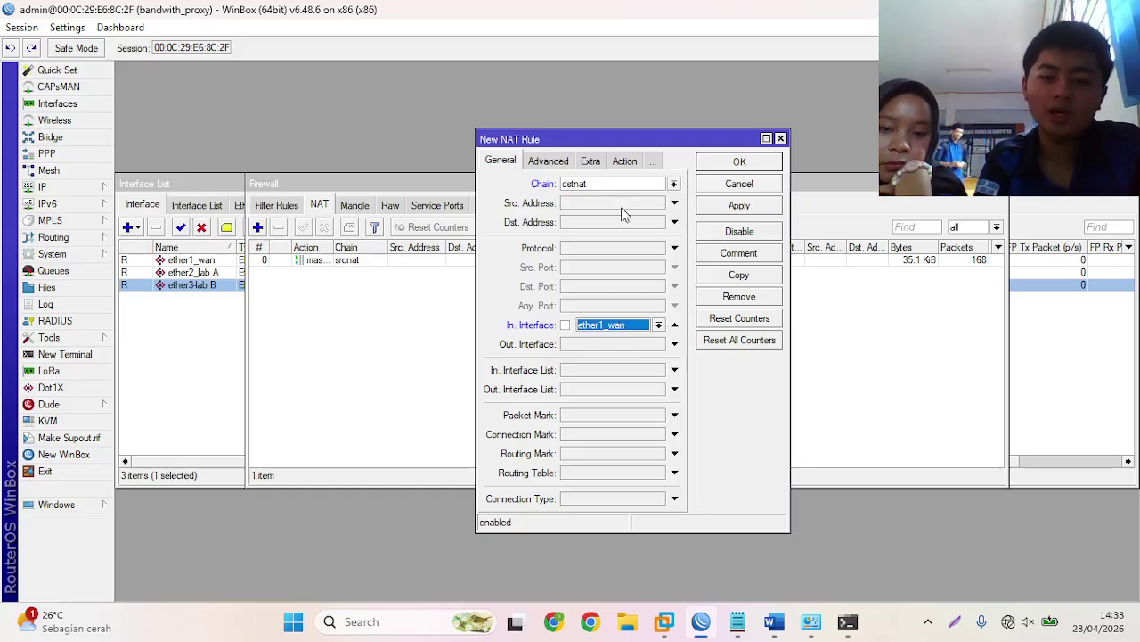
click(659, 325)
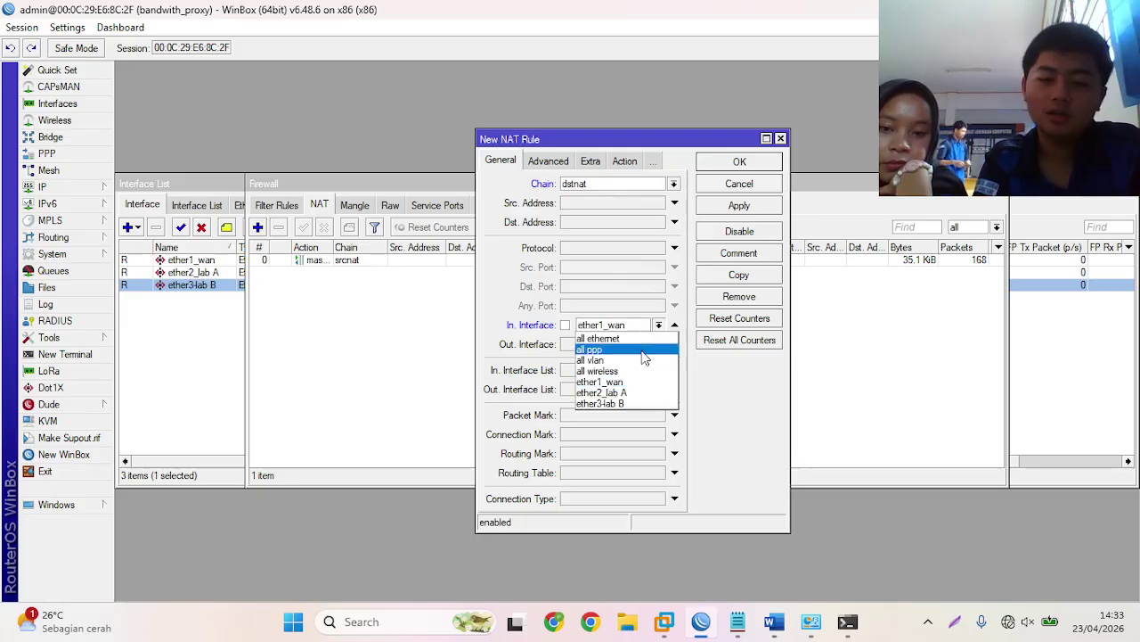
click(636, 393)
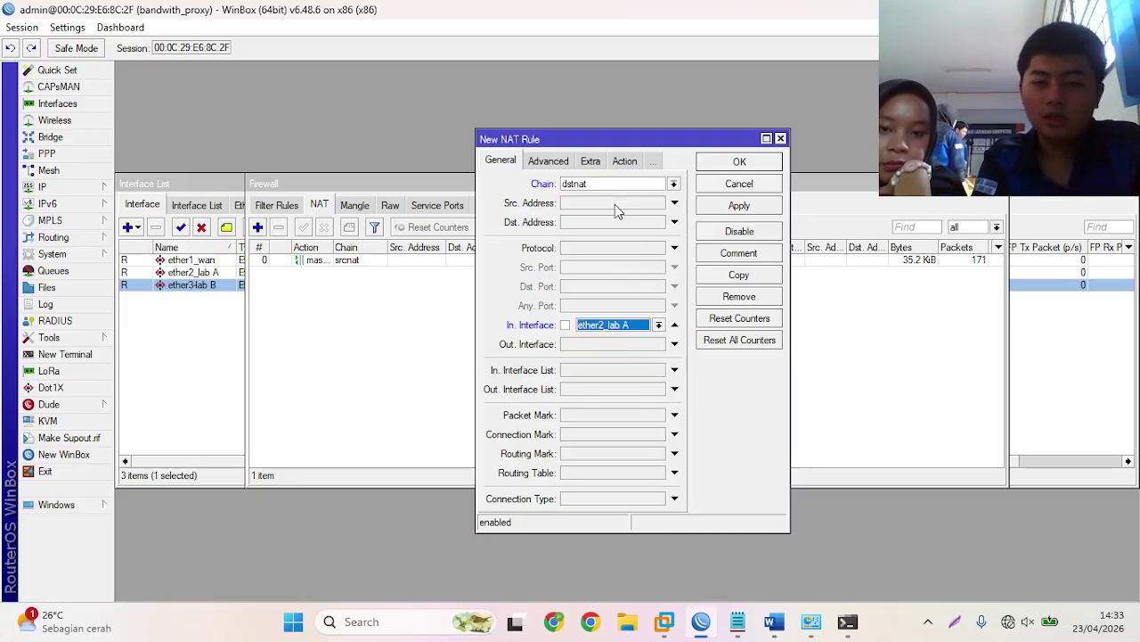
click(615, 204)
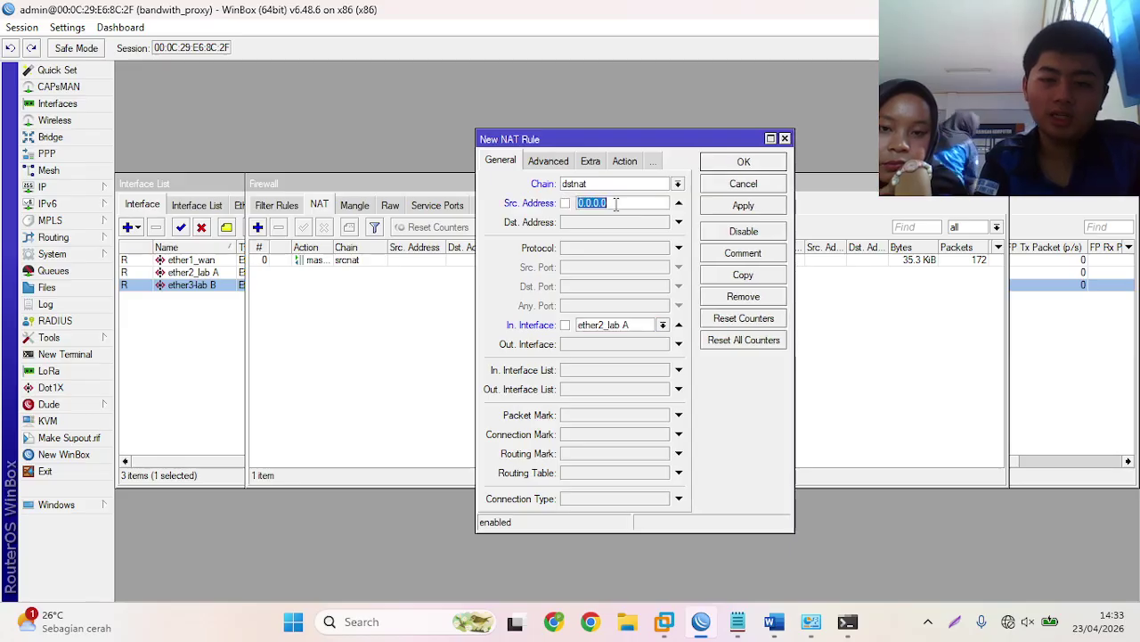
key(BackSpace)
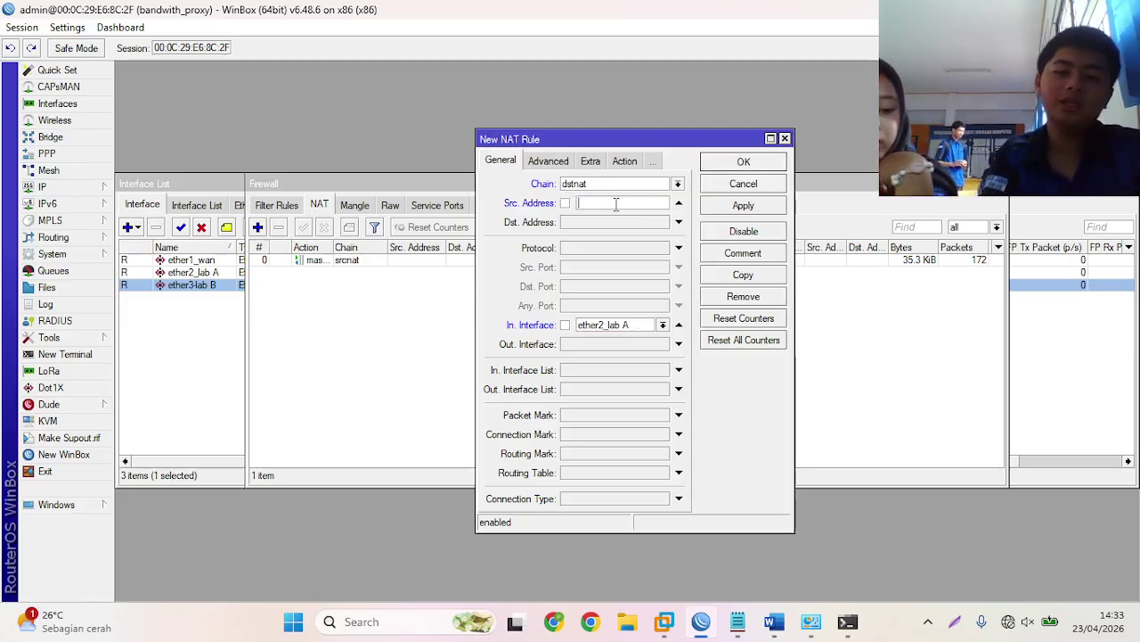
text(10)
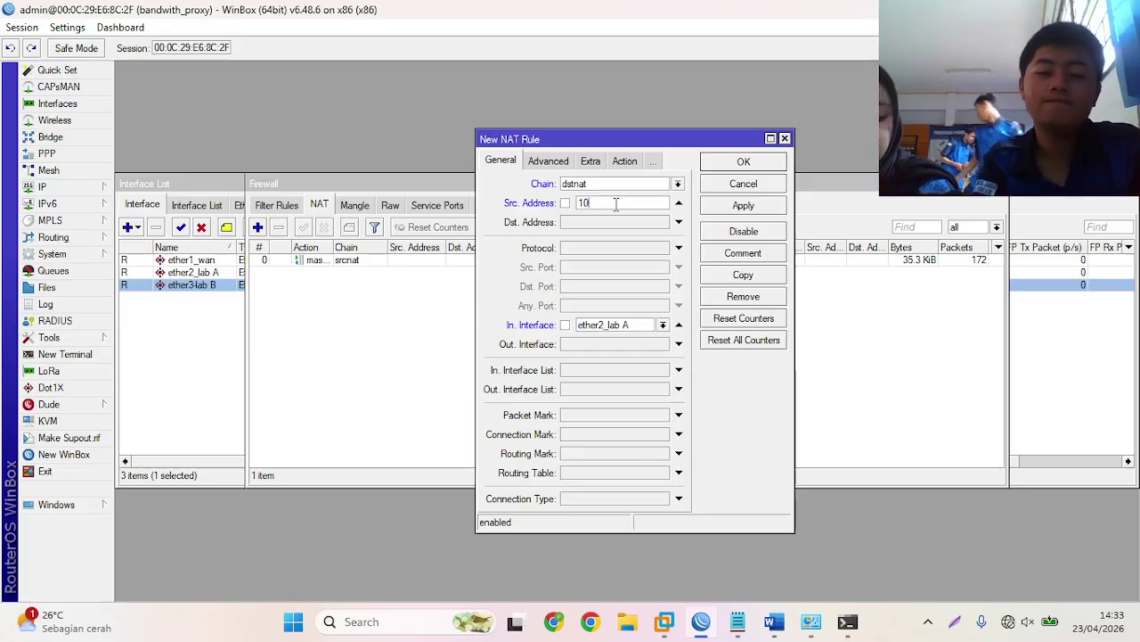
text(.10.24.0/28)
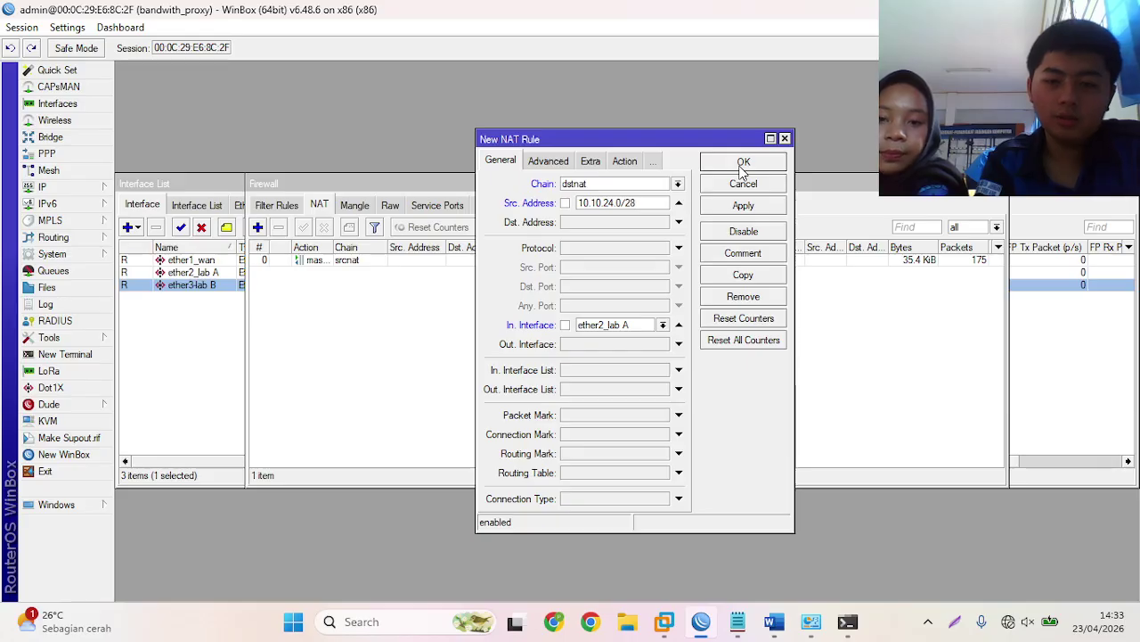
- Restrict the rule to protocol tcp with destination port 80
click(624, 162)
click(546, 163)
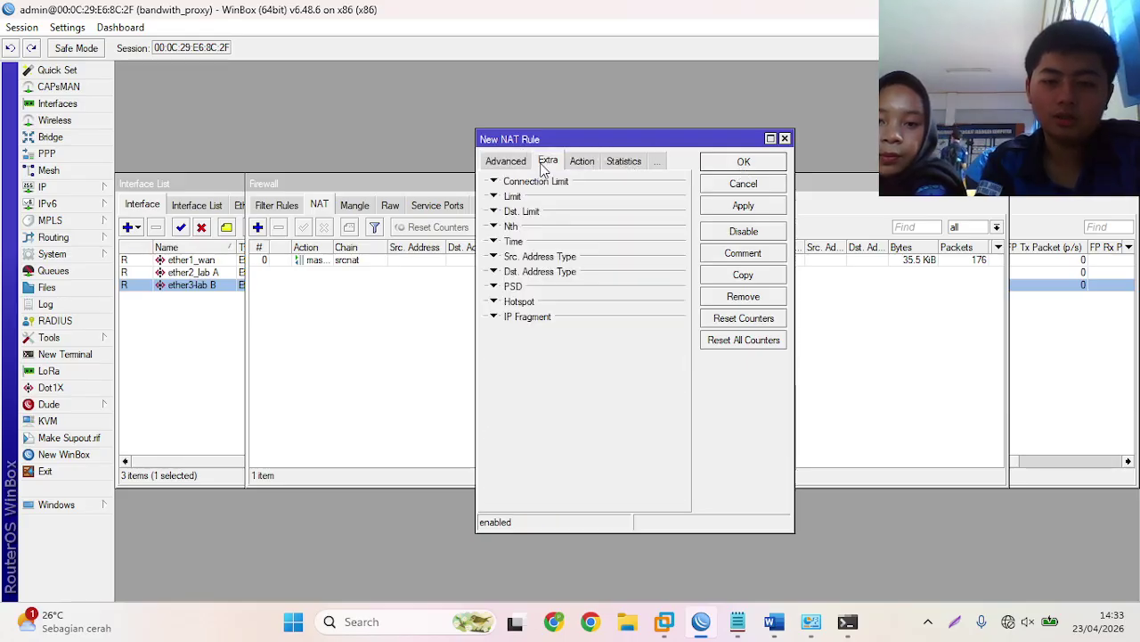
click(493, 161)
click(503, 163)
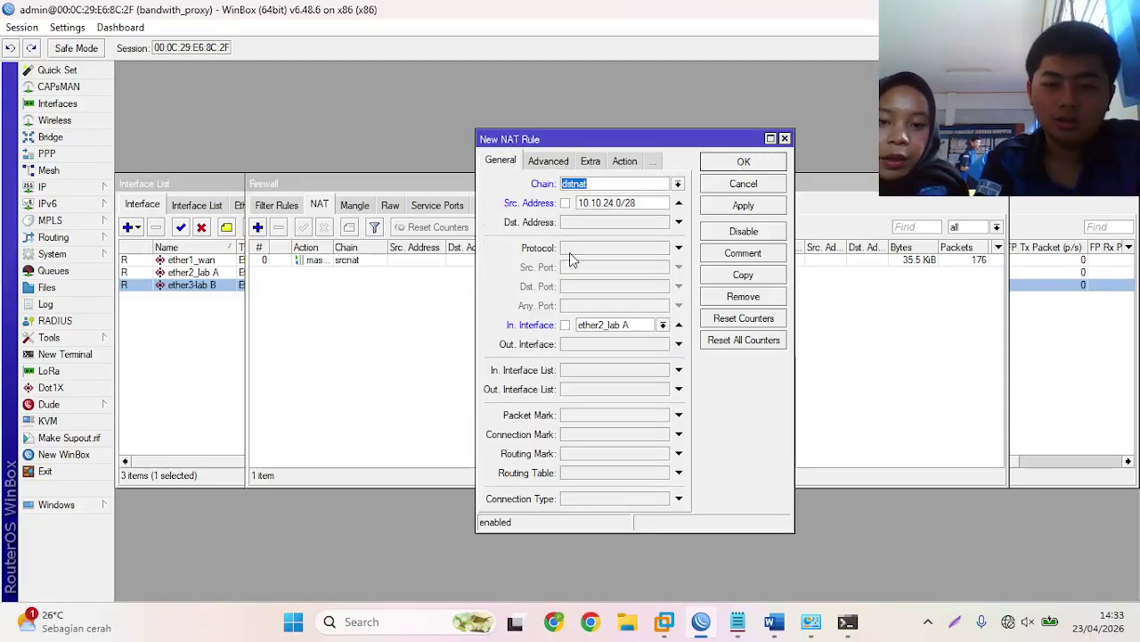
click(636, 248)
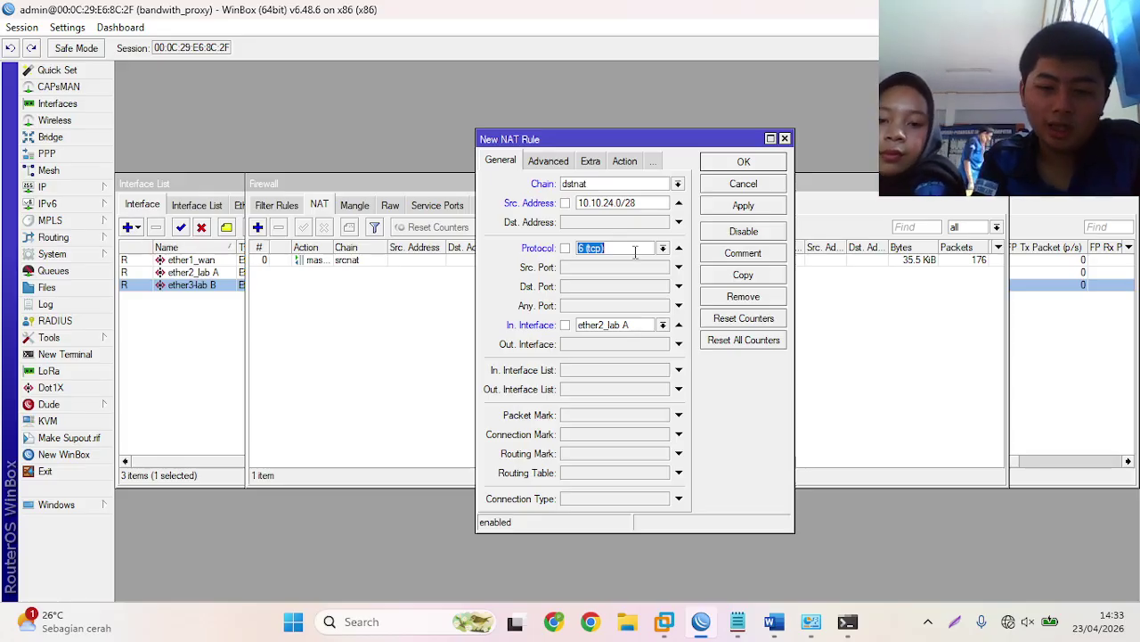
click(626, 283)
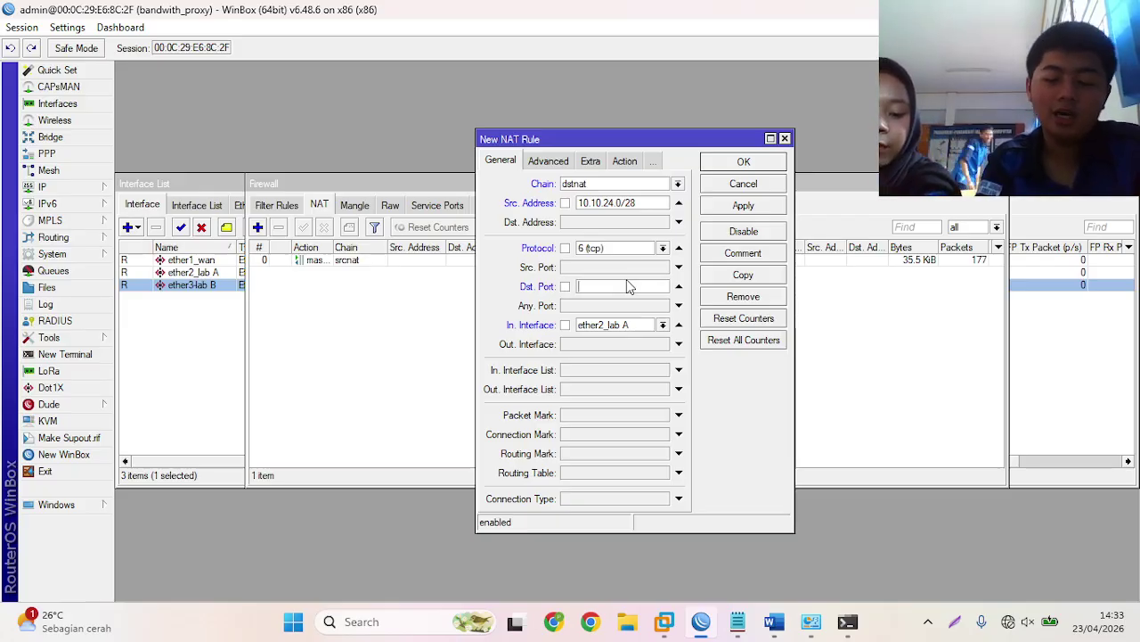
text(80)
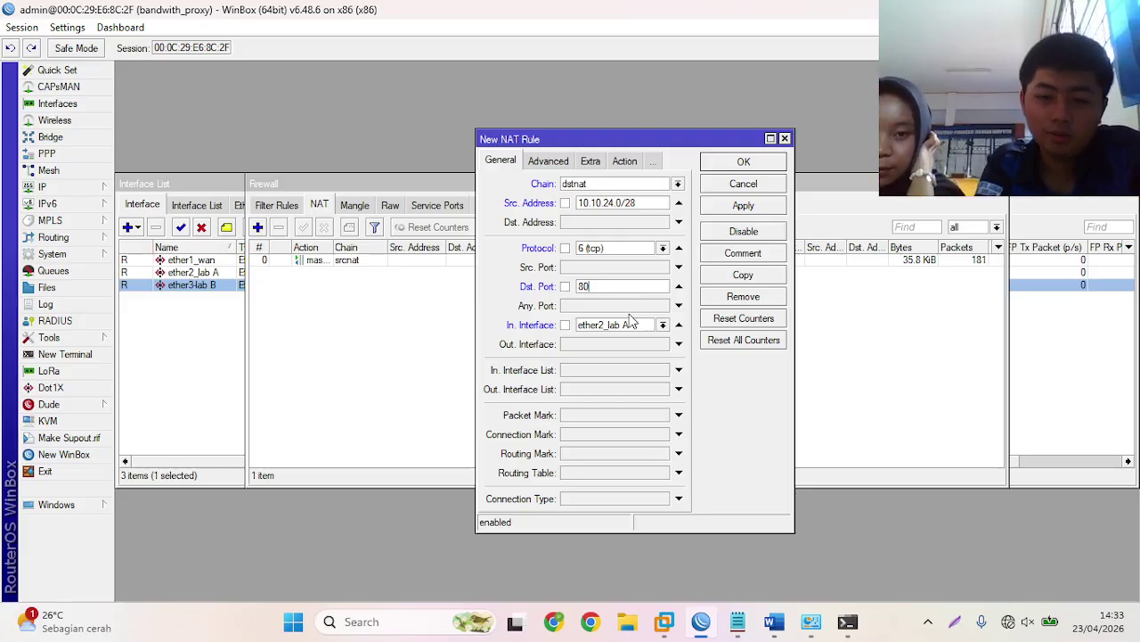
- Set the rule's action to redirect with To Ports 8080 and save the rule
click(637, 165)
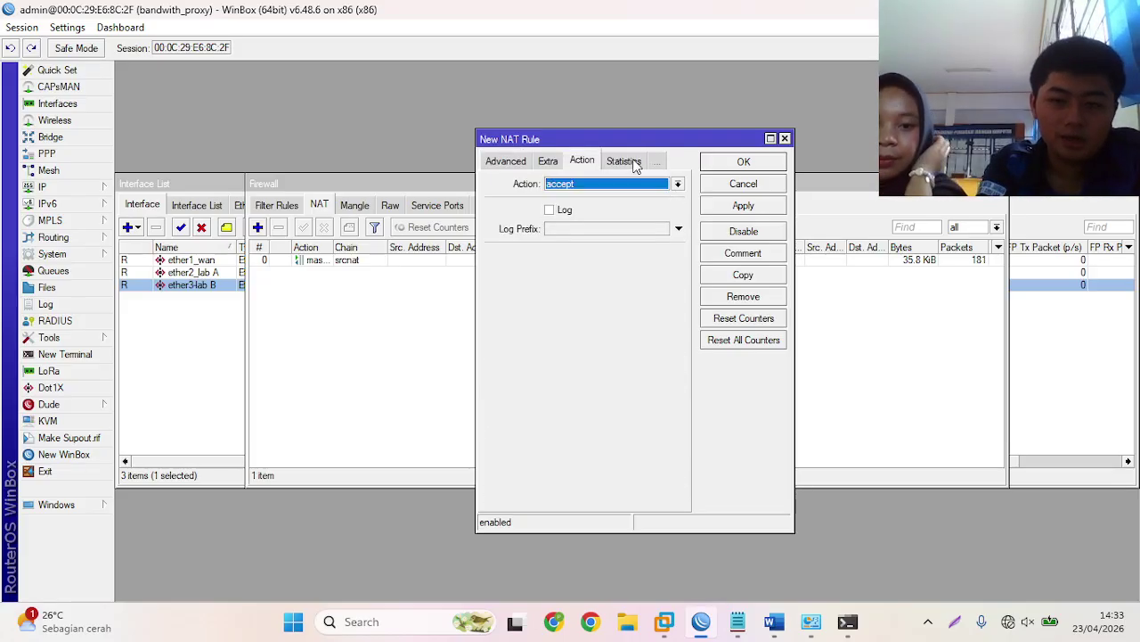
click(677, 183)
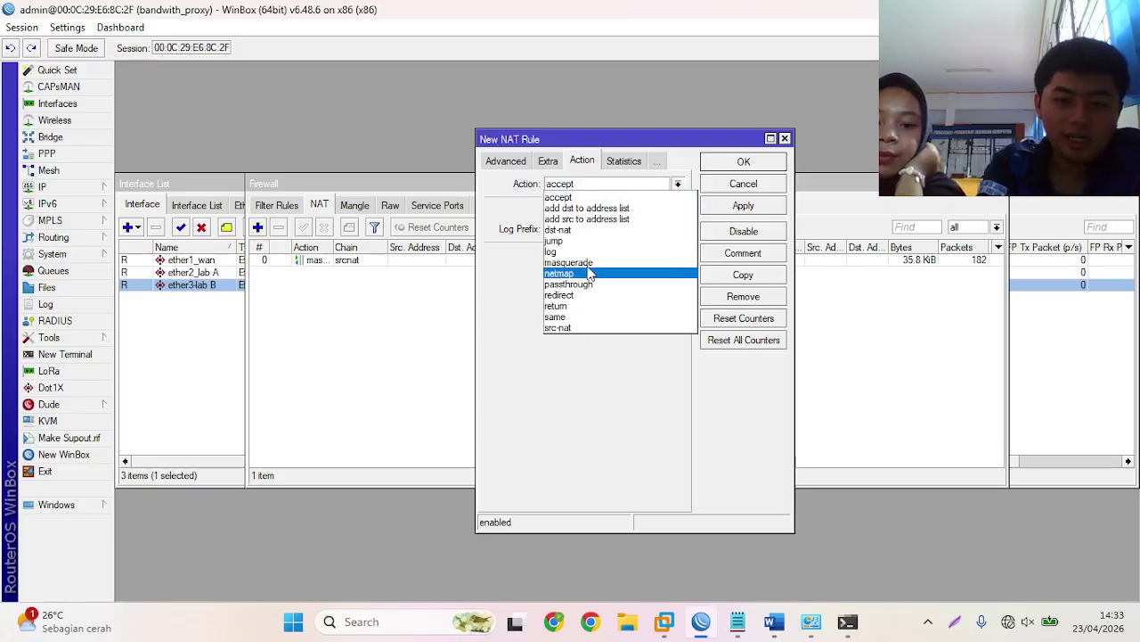
click(584, 295)
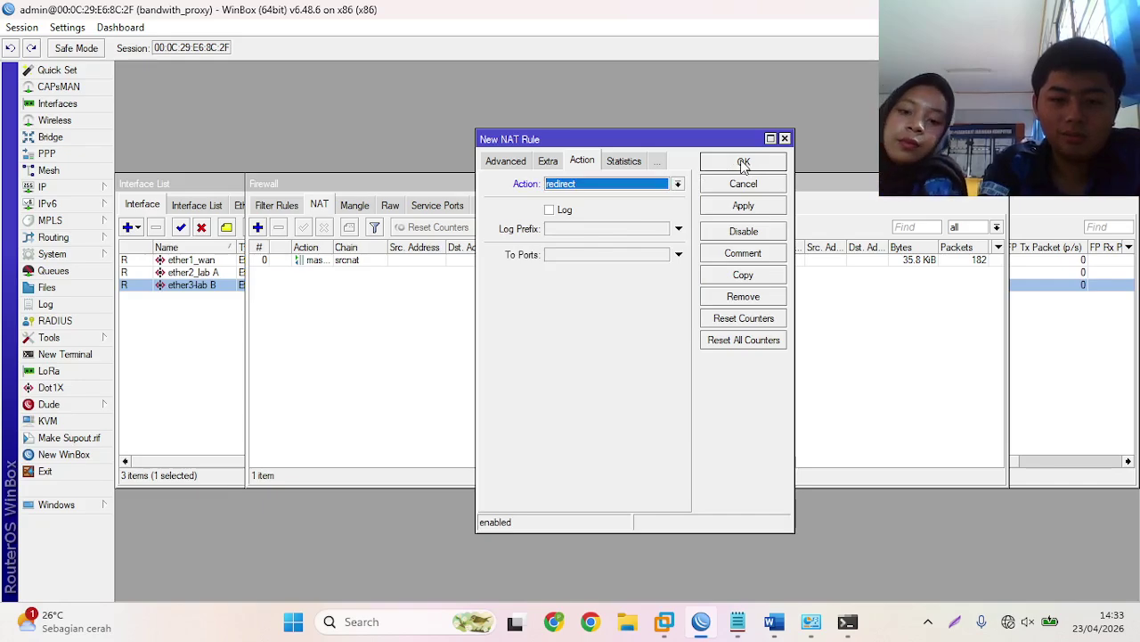
click(570, 256)
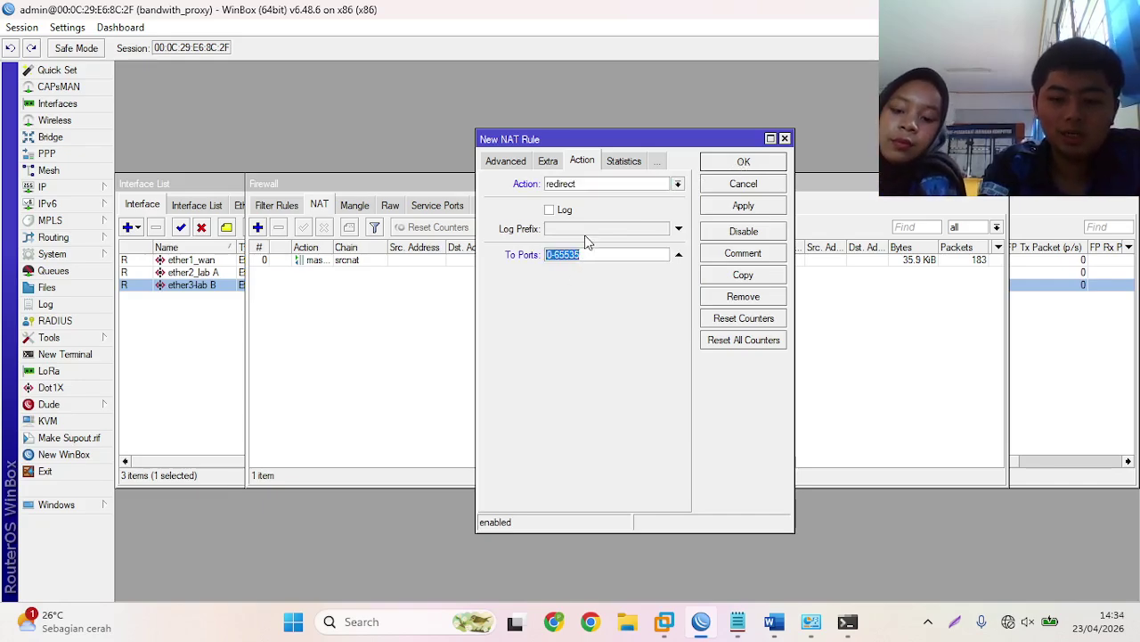
key(BackSpace)
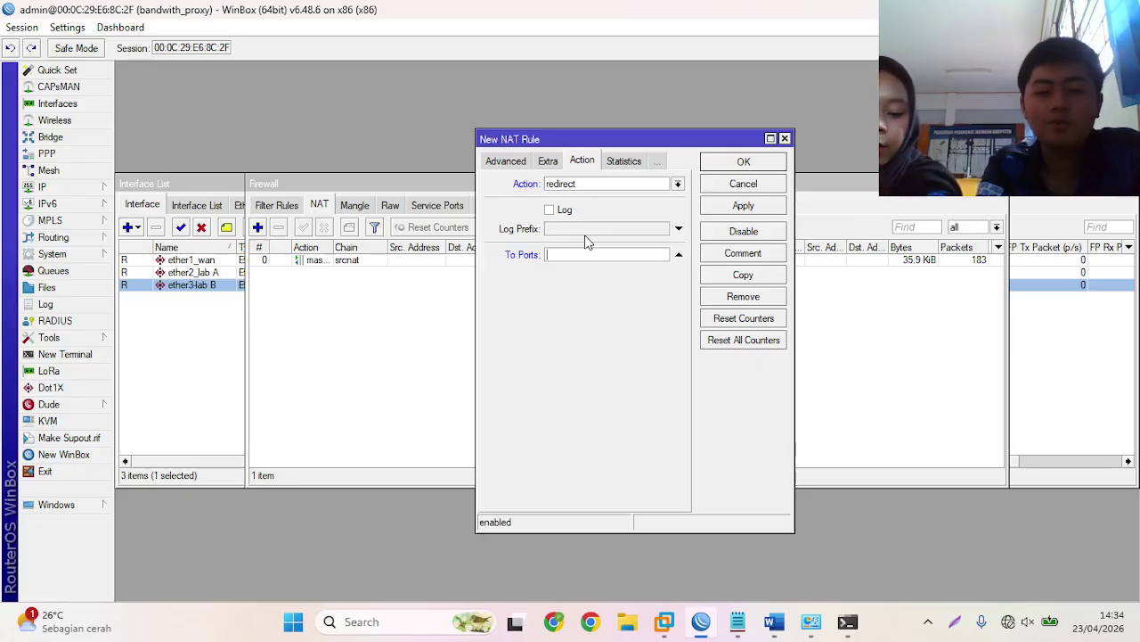
text(8080)
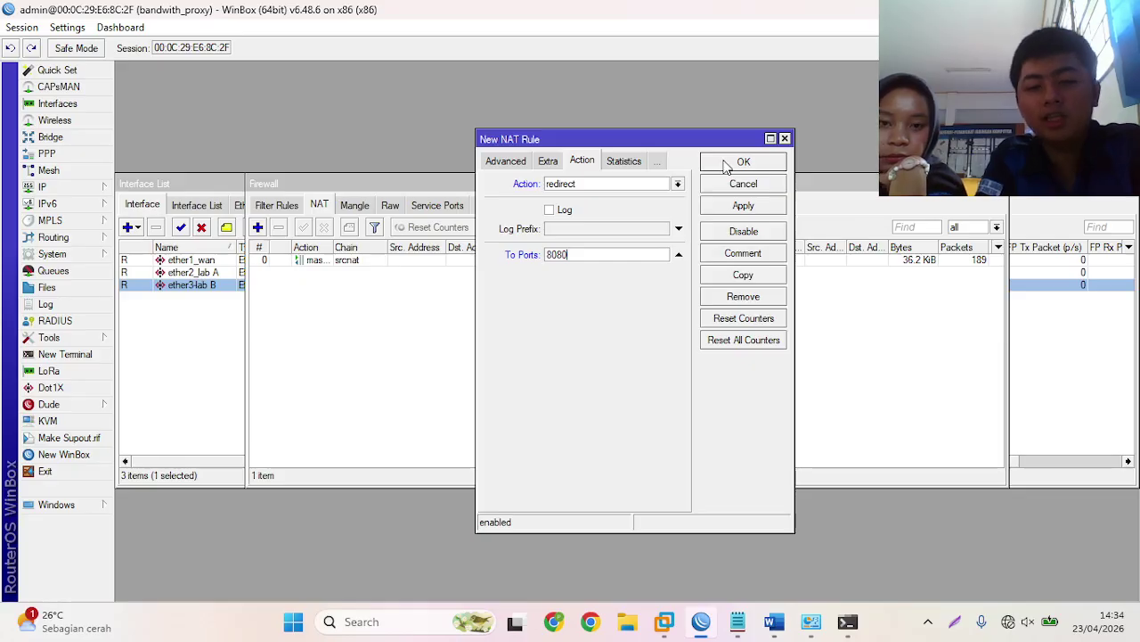
click(726, 167)
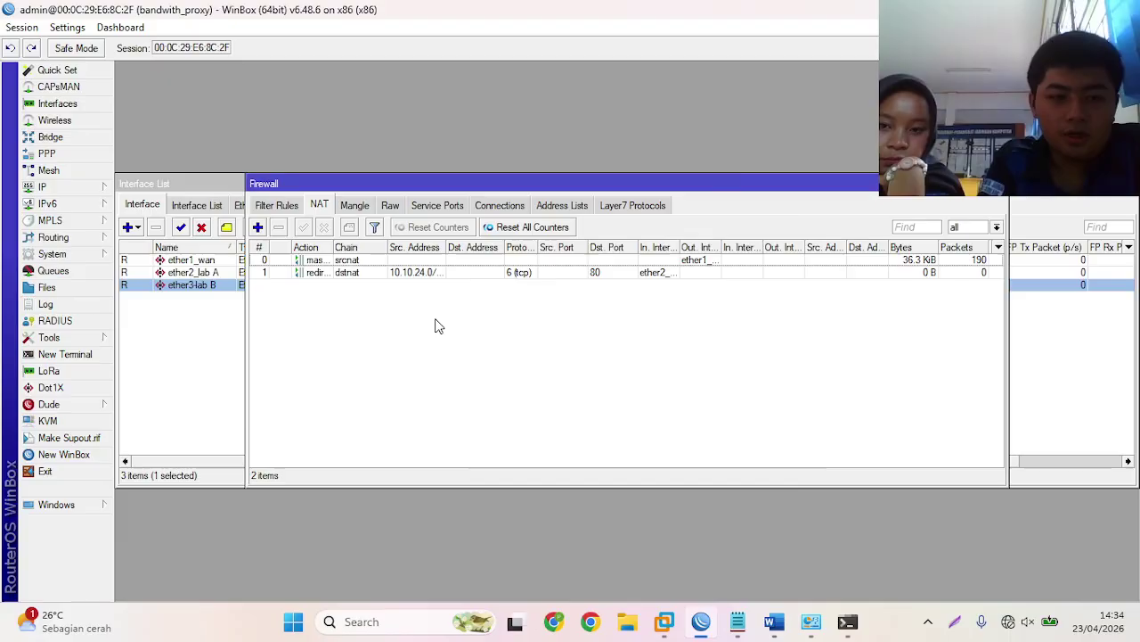
click(82, 187)
- Create a new Web Proxy Access rule with source address 10.10.24.0/28, then bring up the lab notes
click(156, 571)
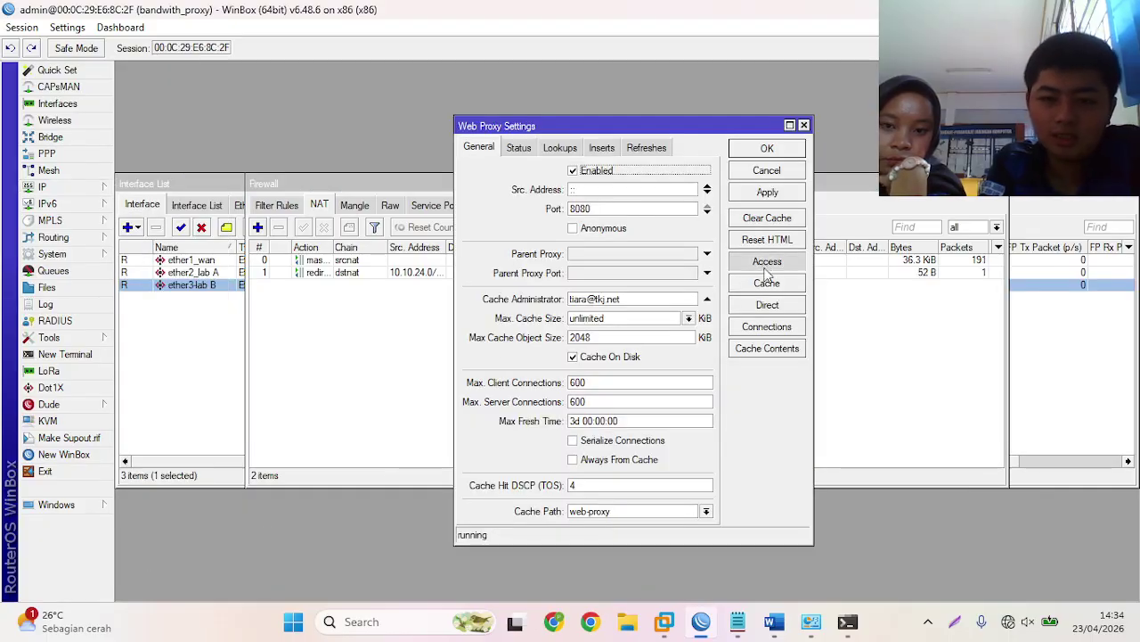
click(743, 260)
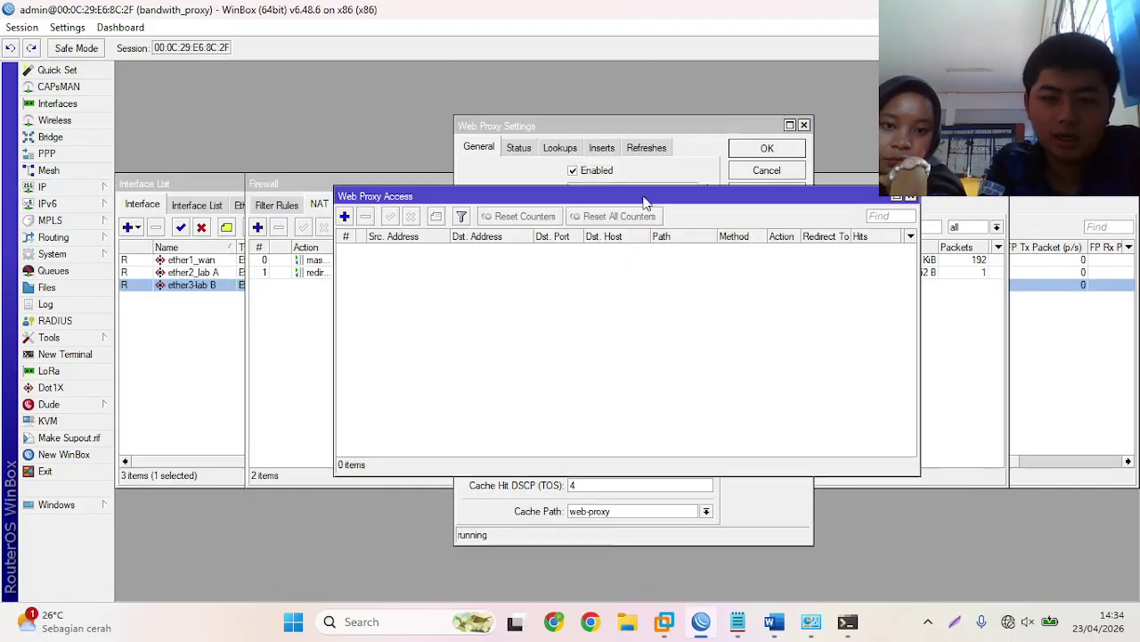
click(346, 217)
click(597, 237)
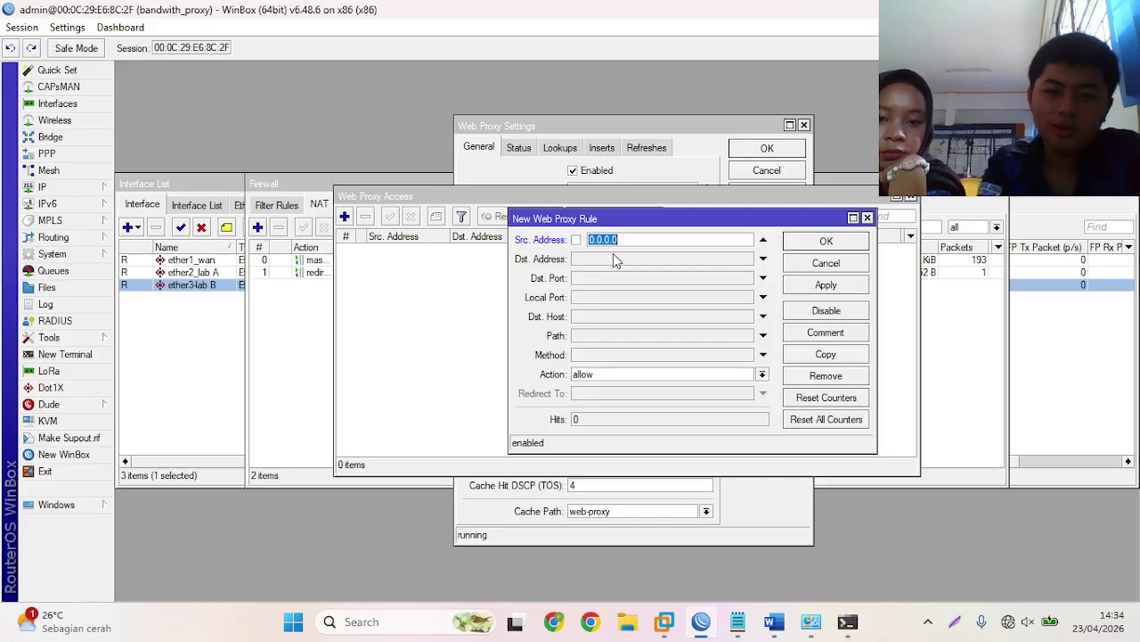
key(BackSpace)
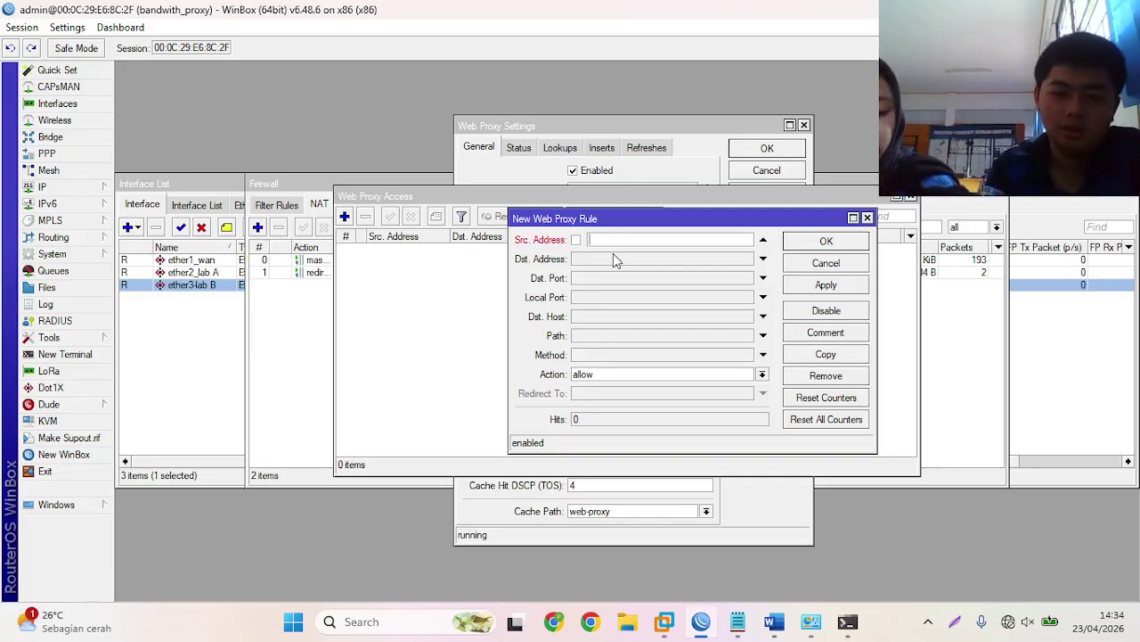
text(10.10.)
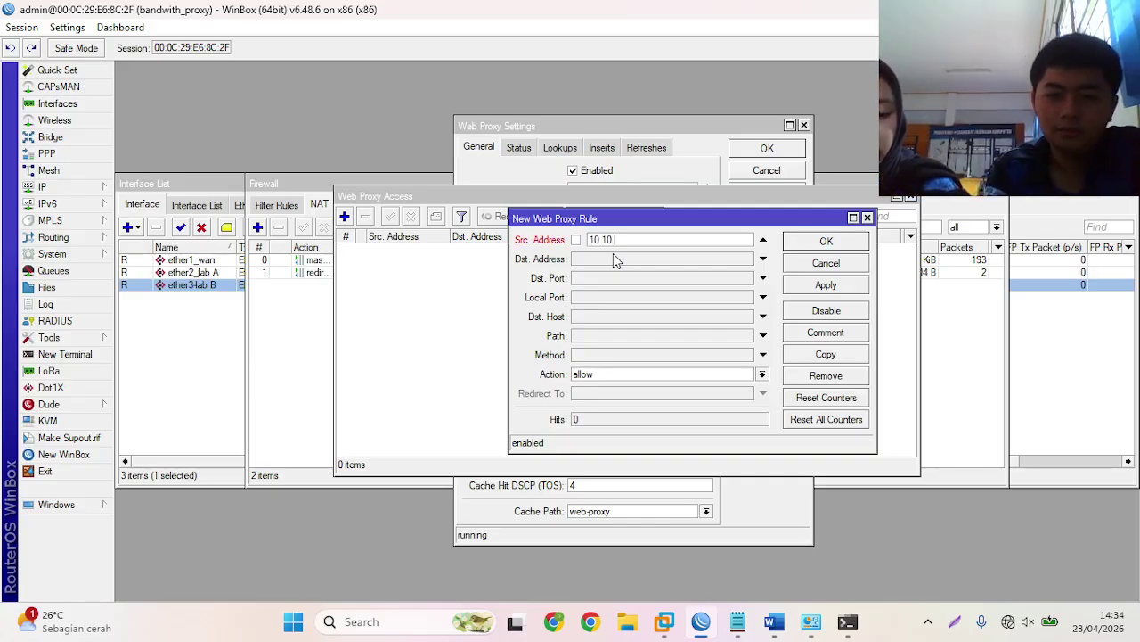
text(24.)
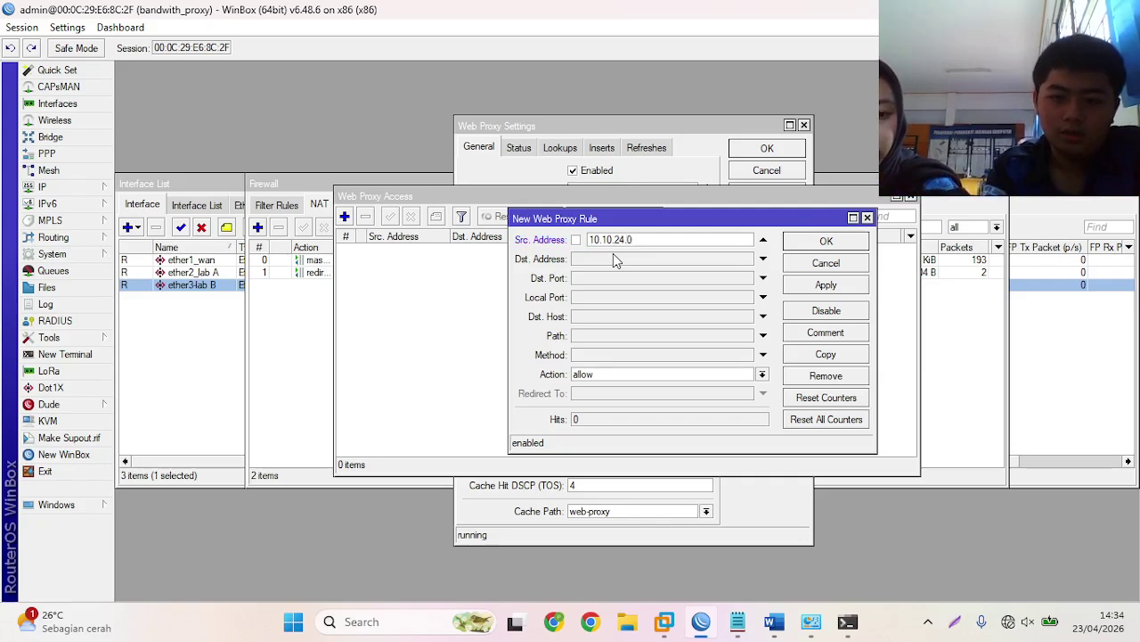
text(0/2)
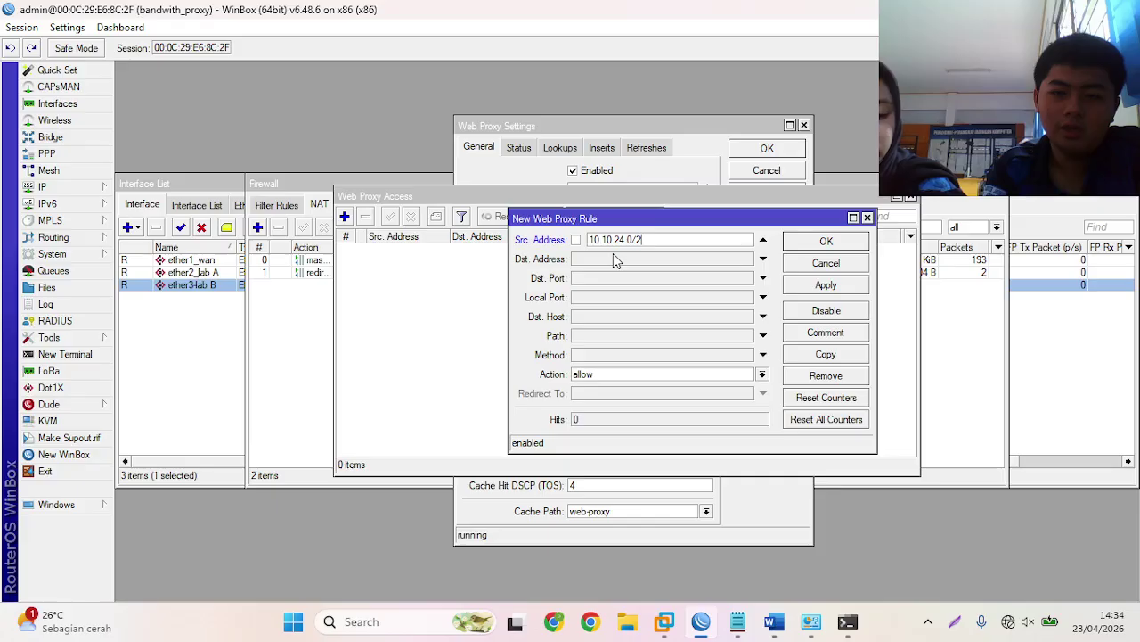
text(8)
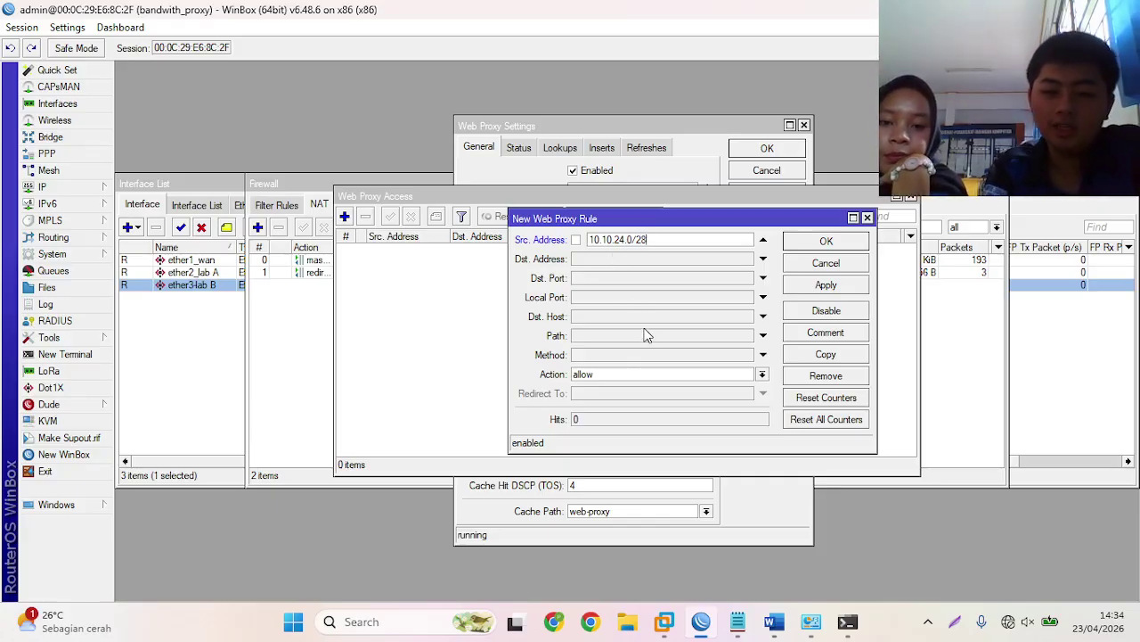
click(739, 622)
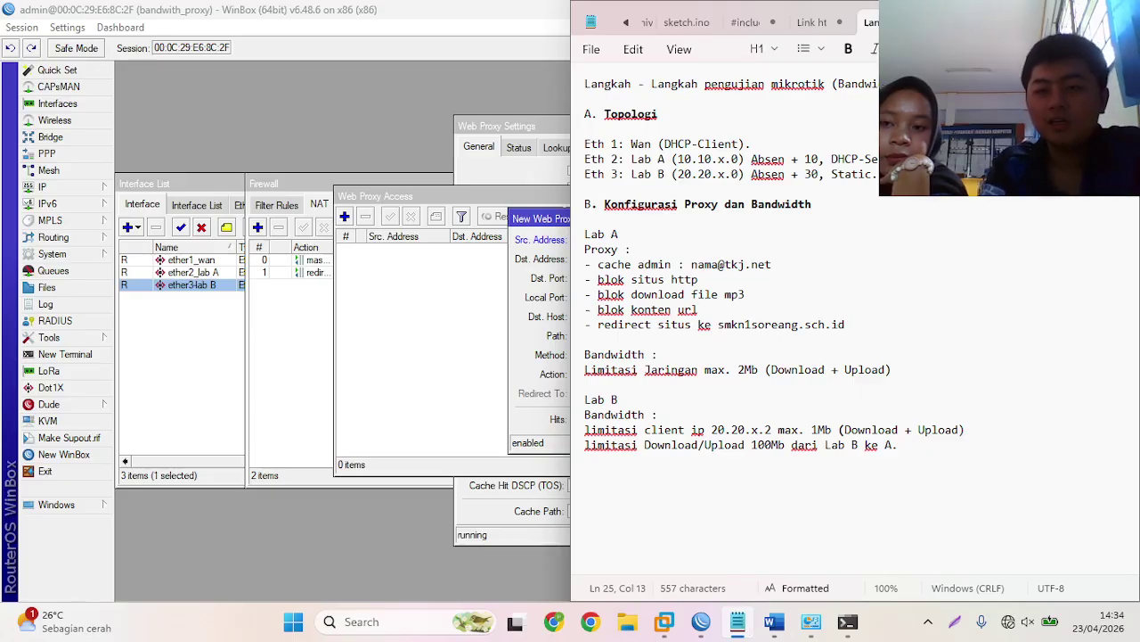
- Copy httpforever.com from the notes' Link http list and return to the Winbox proxy rule
key(alt+Tab)
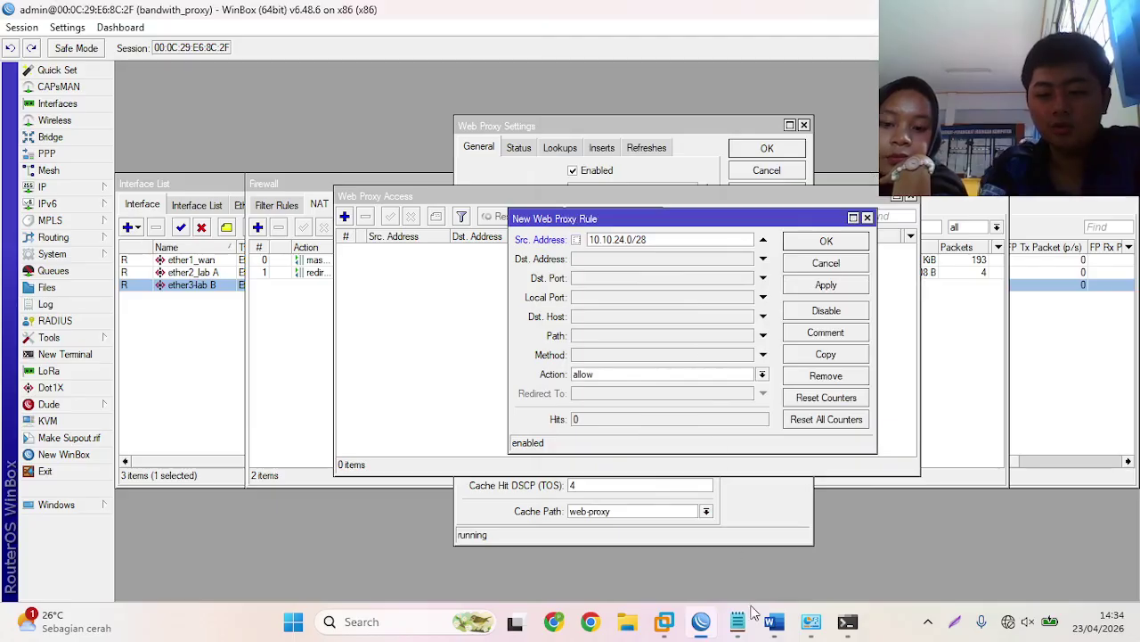
click(741, 619)
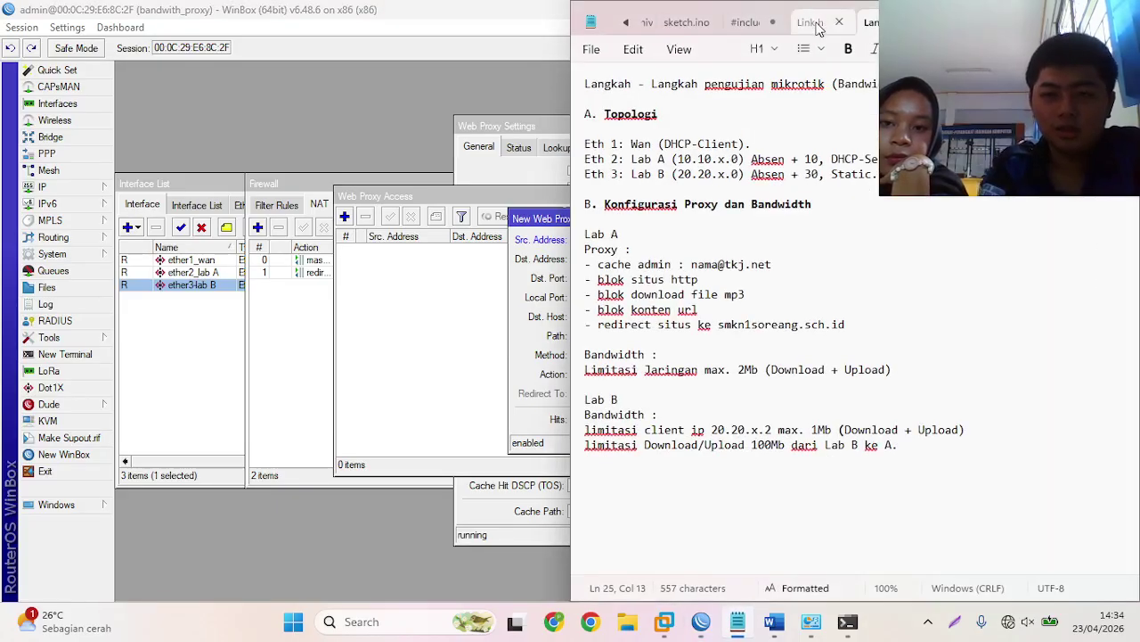
click(816, 23)
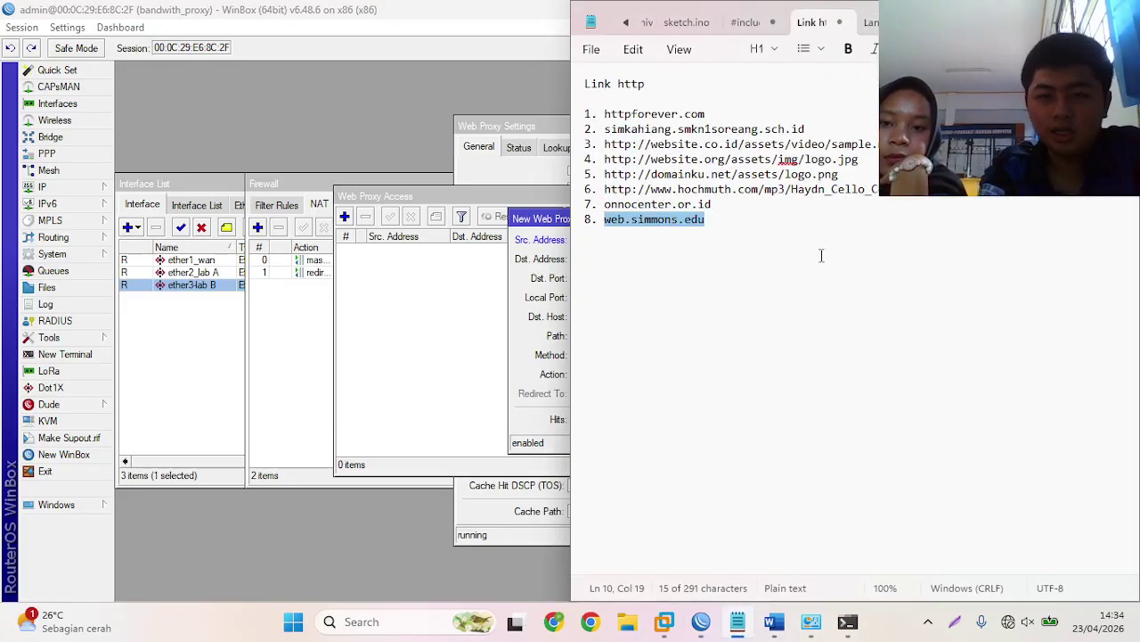
click(825, 306)
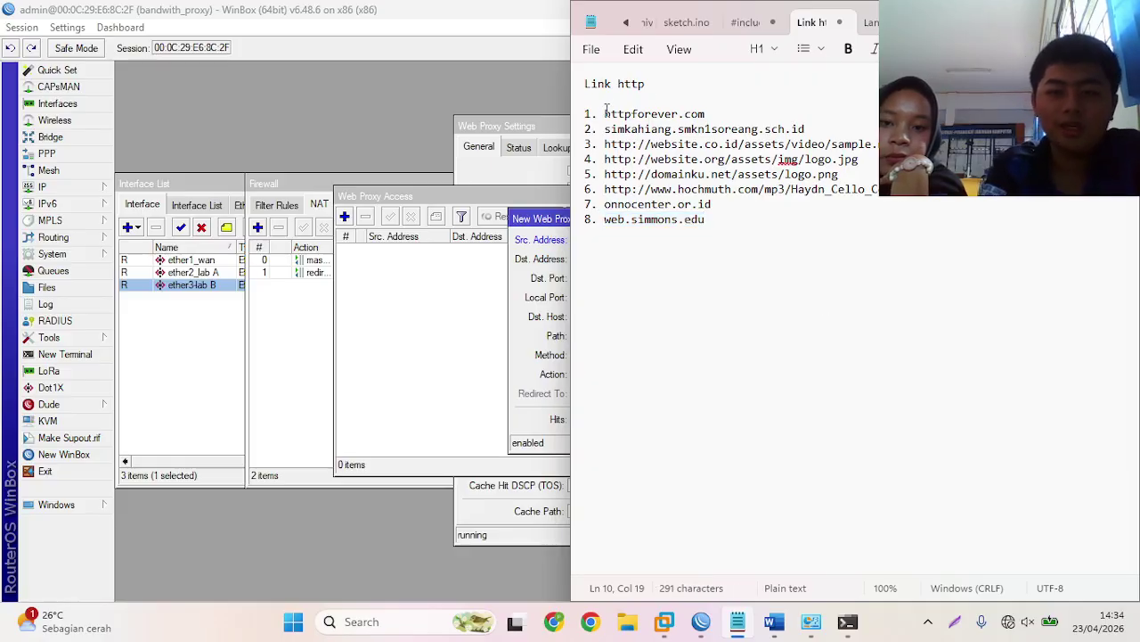
drag(606, 113, 708, 116)
key(ctrl+c)
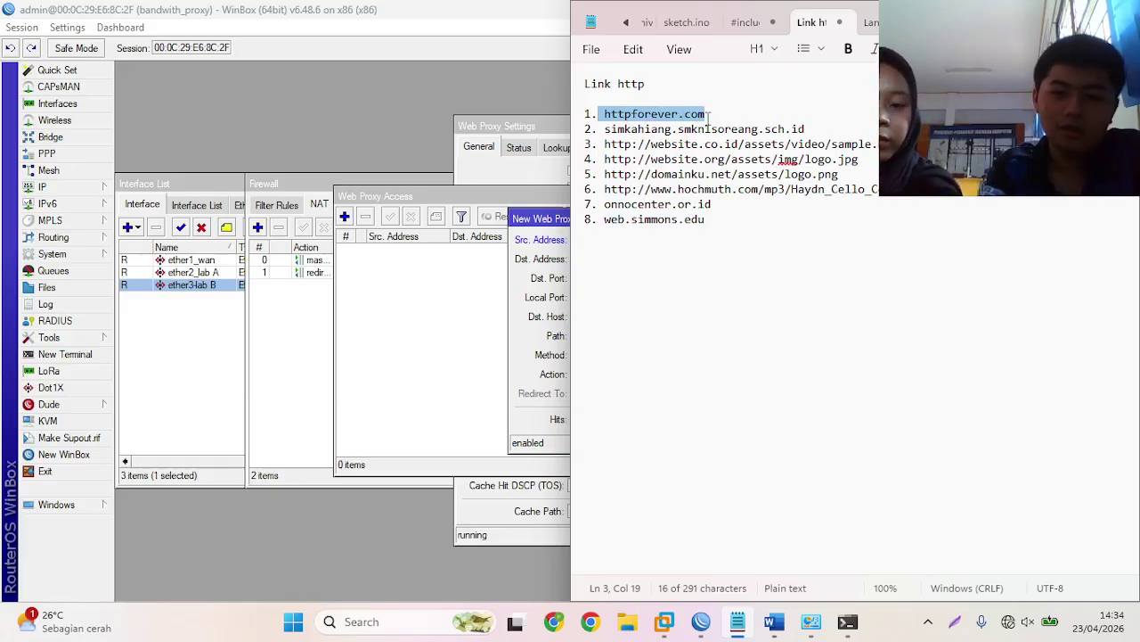
key(alt+Tab)
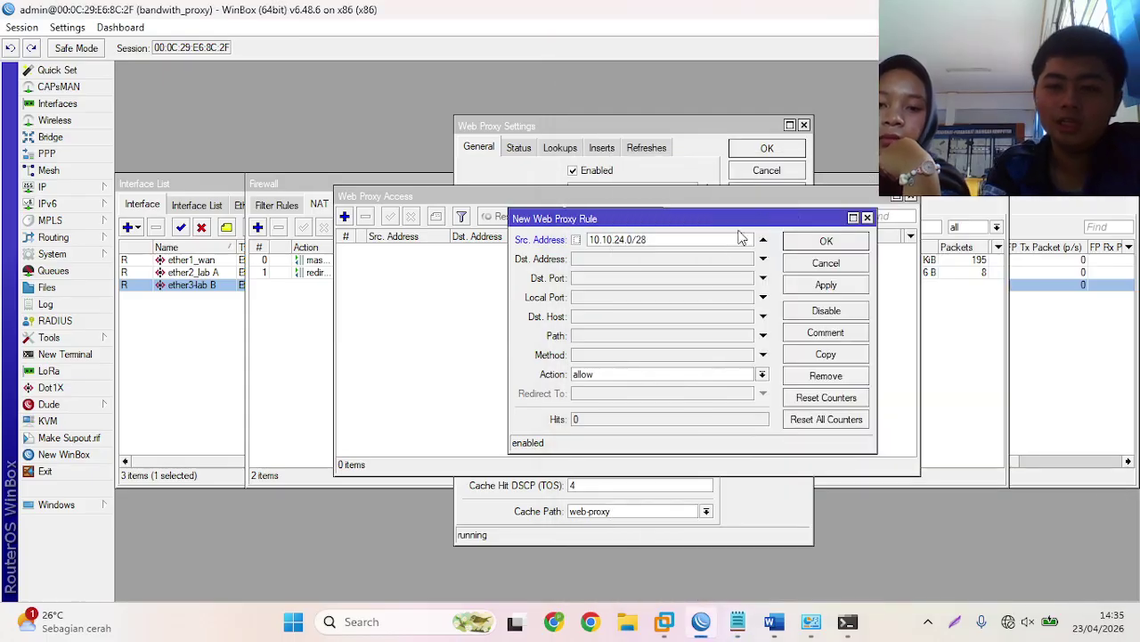
- Set the access rule's Dst. Host to httpforever.com with action deny and save it
click(673, 317)
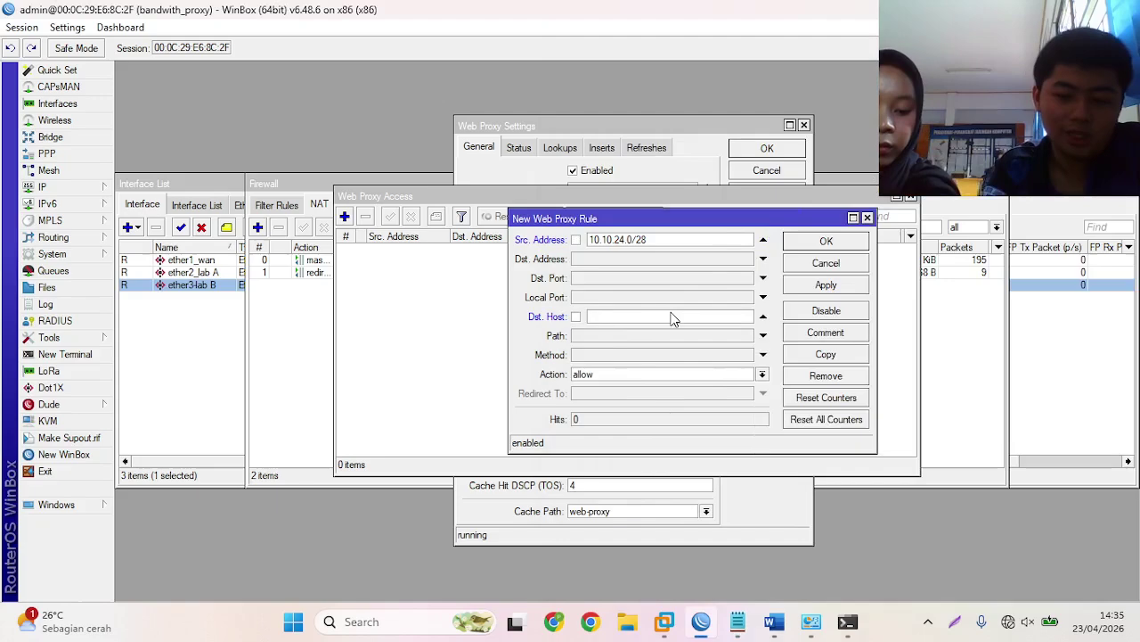
key(ctrl+v)
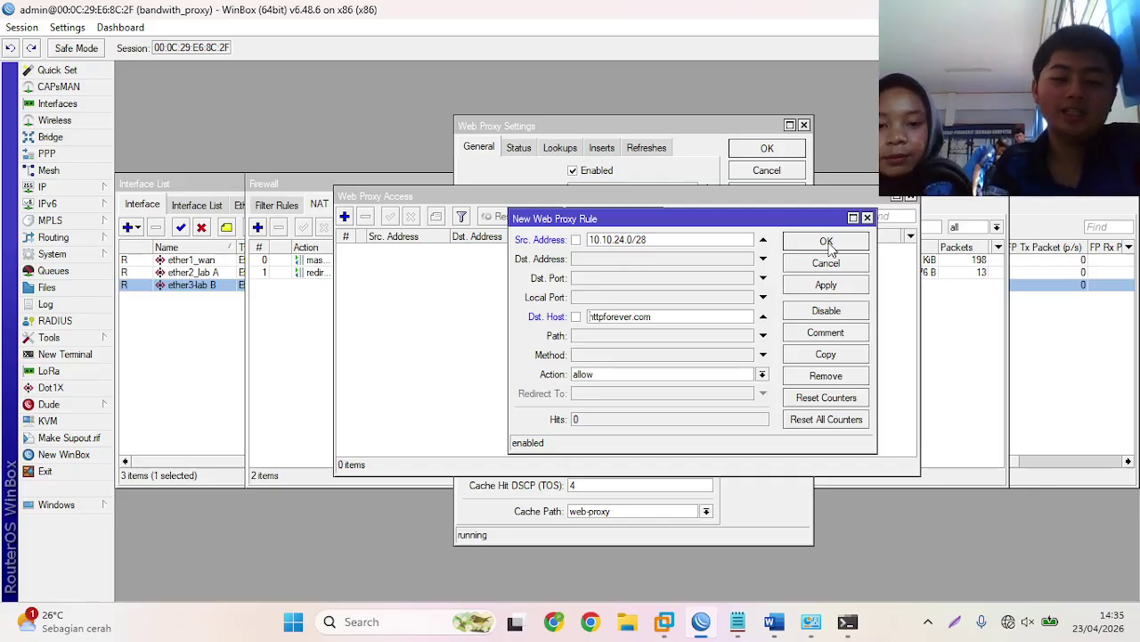
click(762, 374)
click(745, 403)
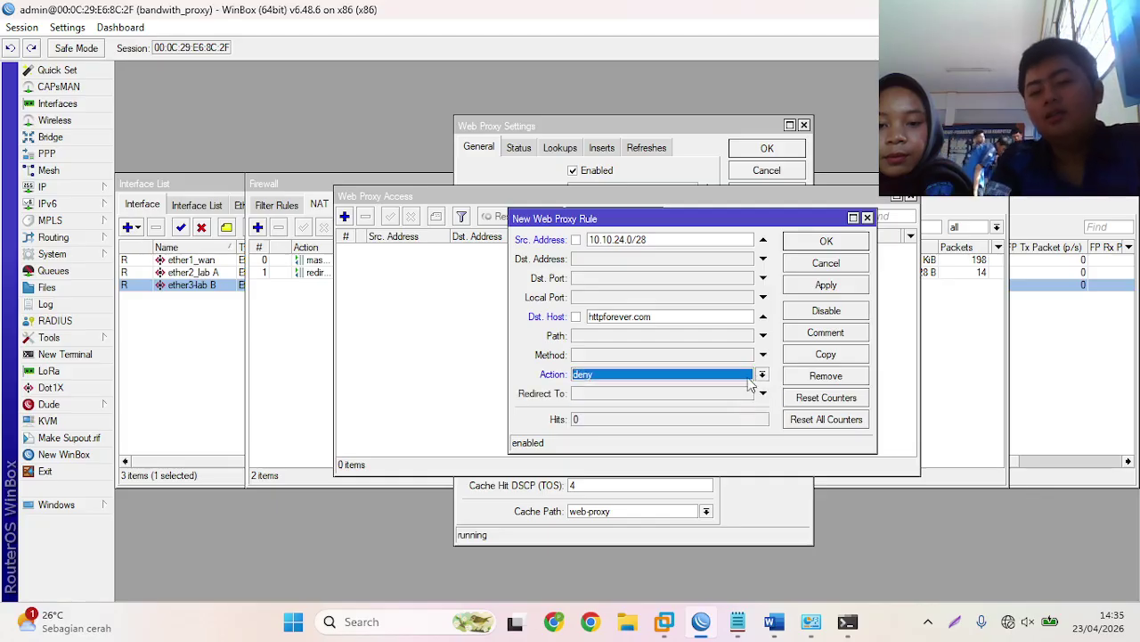
click(826, 242)
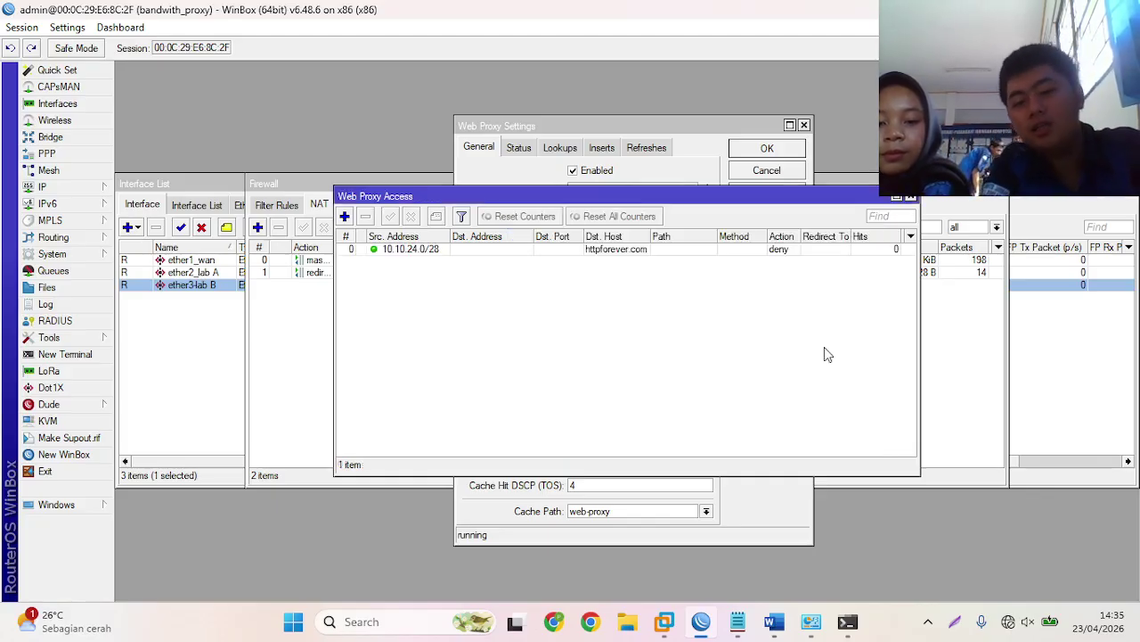
click(602, 619)
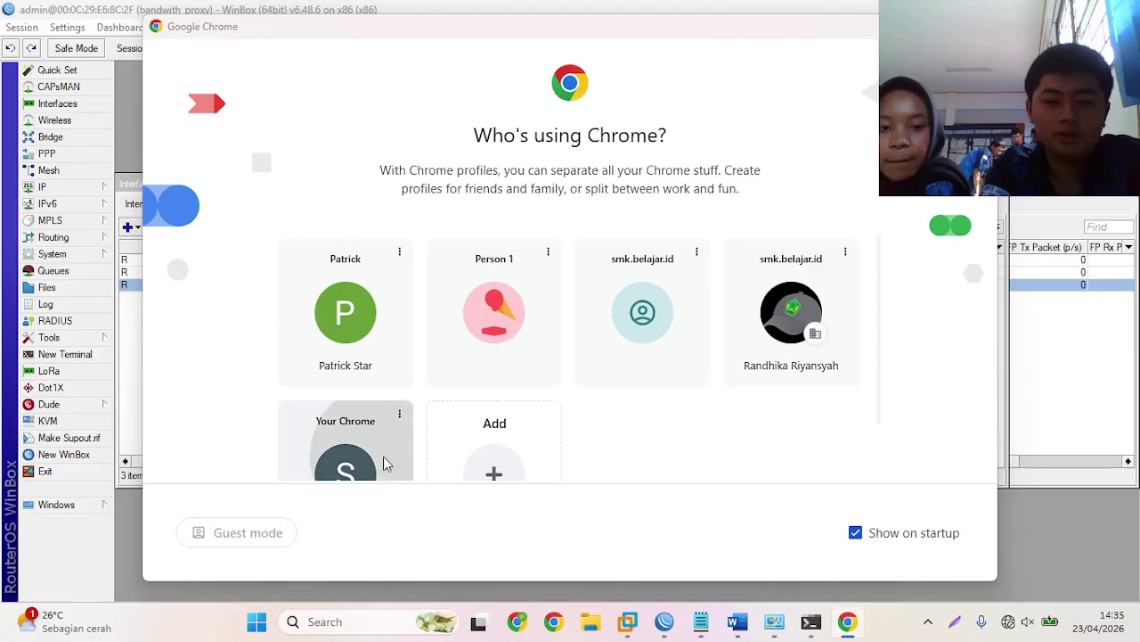
- Search Google for httpforever in Chrome and open the HTTP Forever result
click(383, 456)
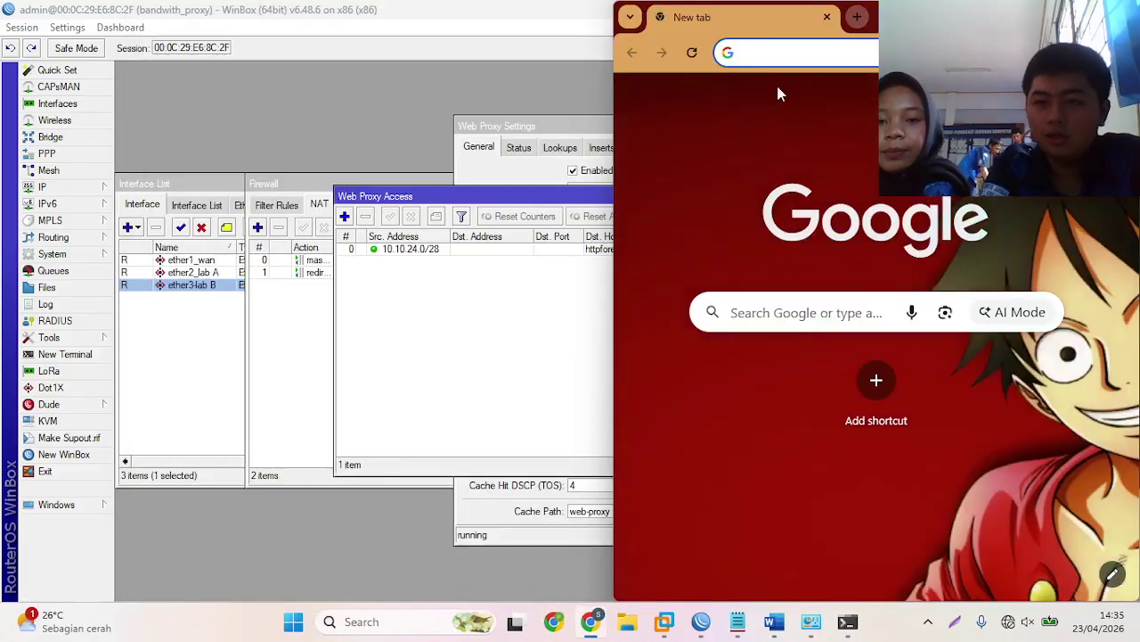
text(htt)
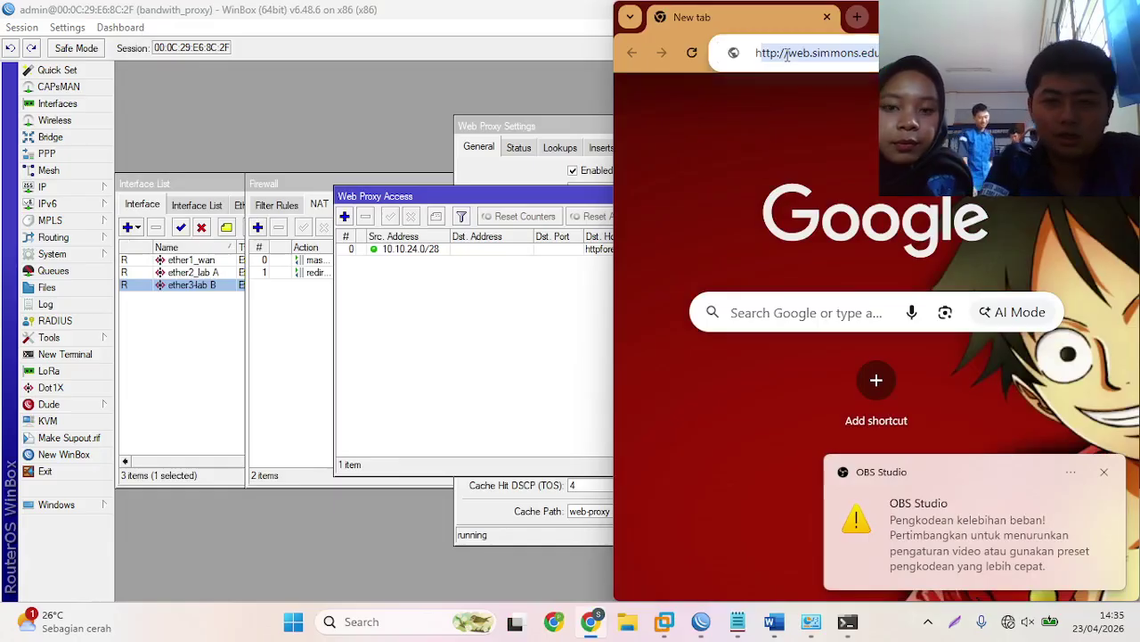
text(pfo)
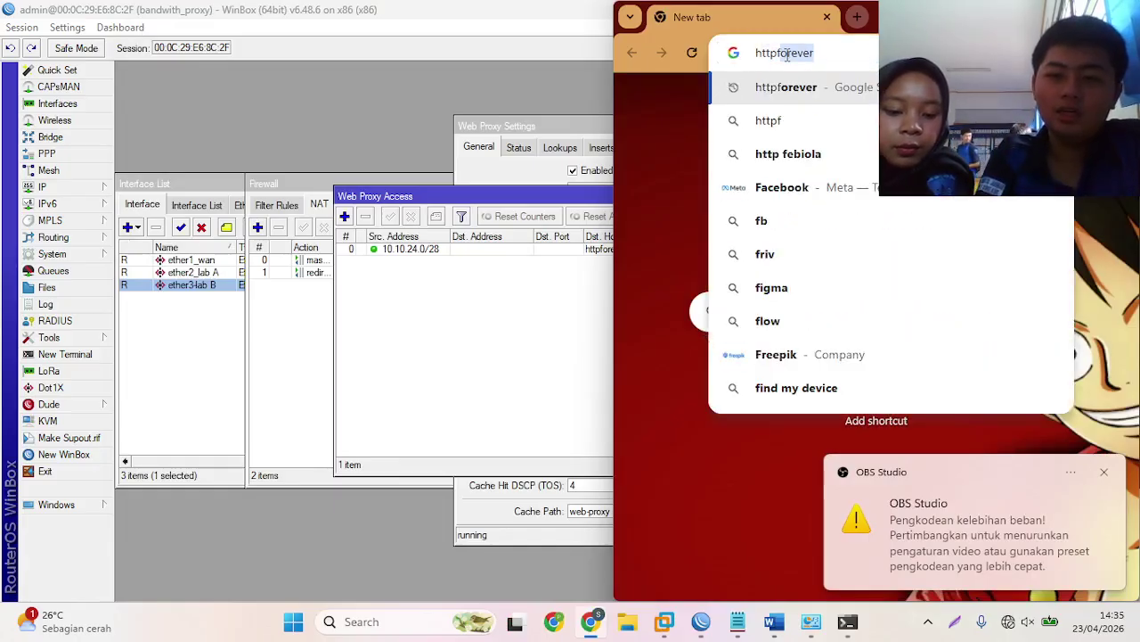
text(rever)
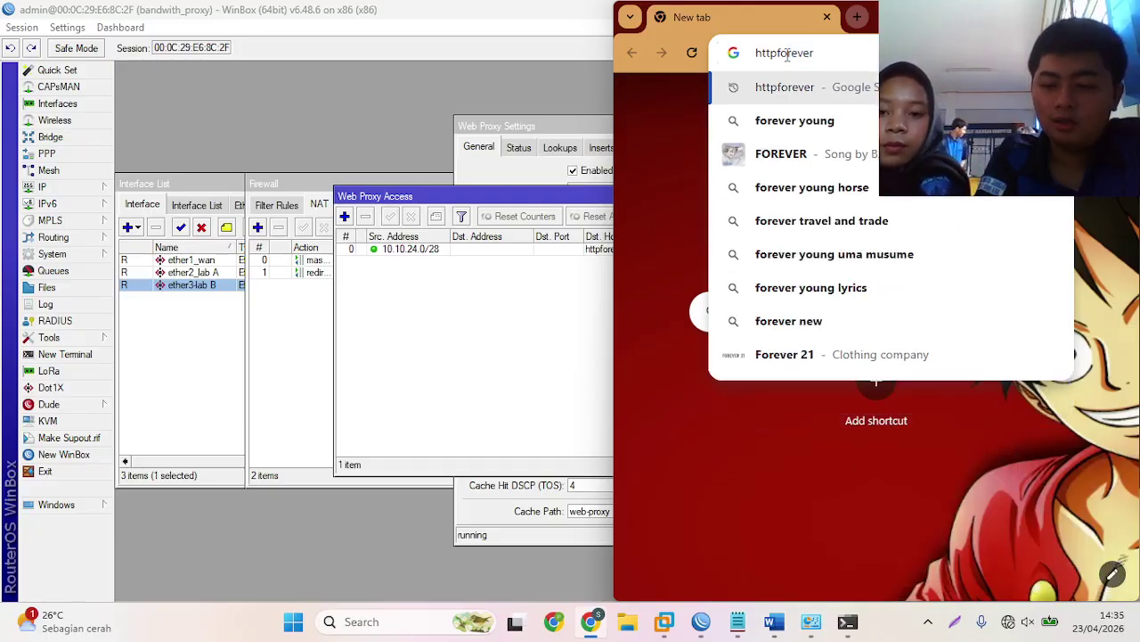
key(Return)
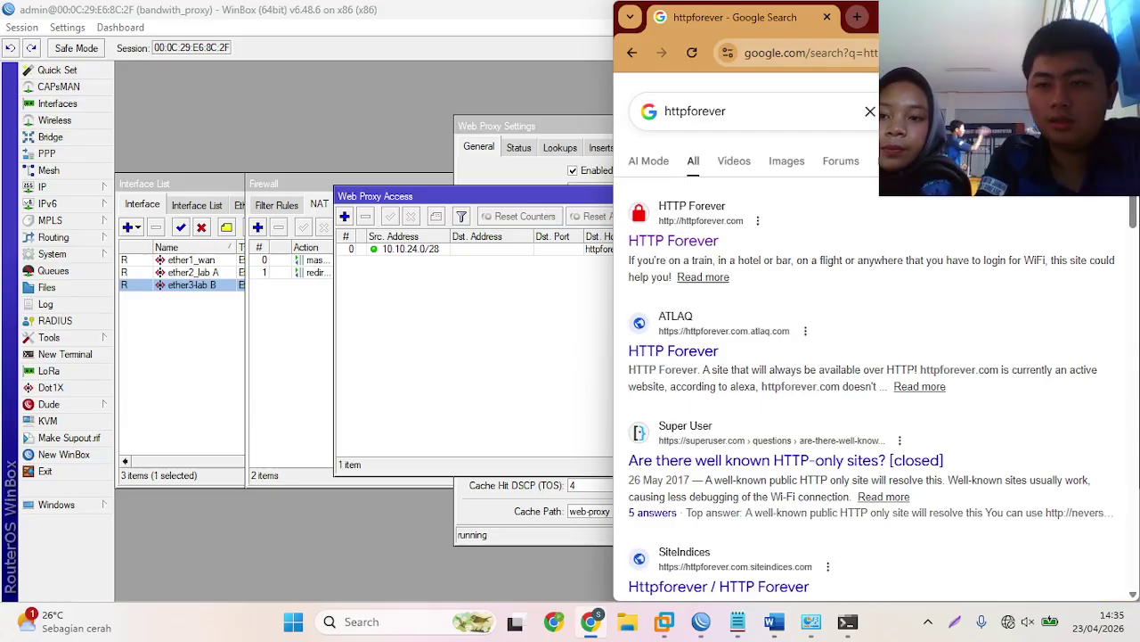
key(super+Up)
click(224, 241)
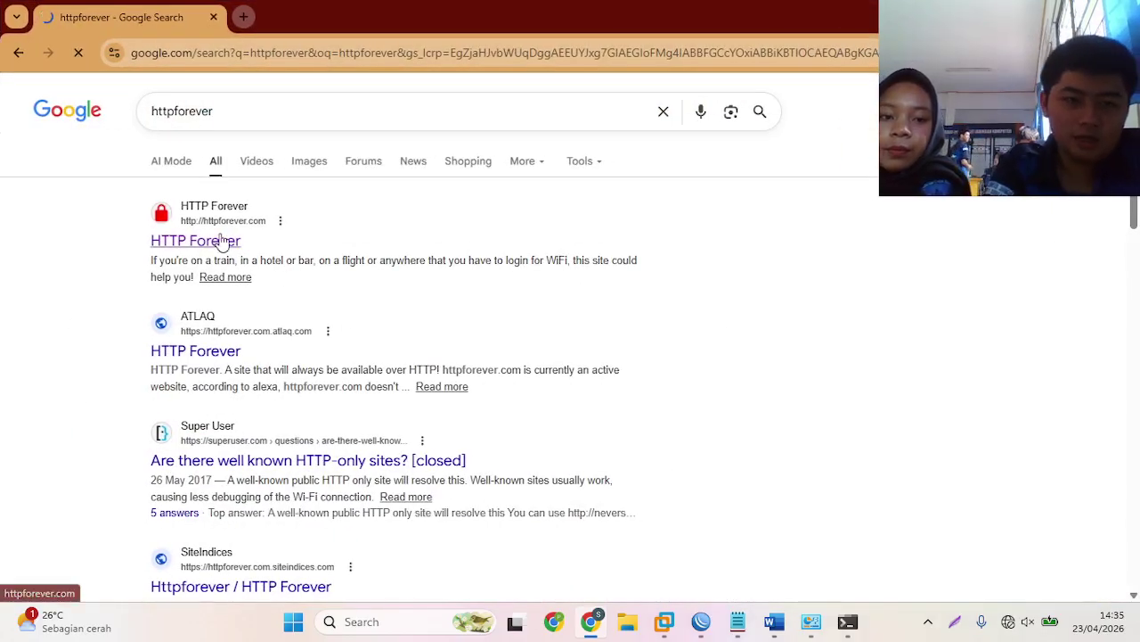
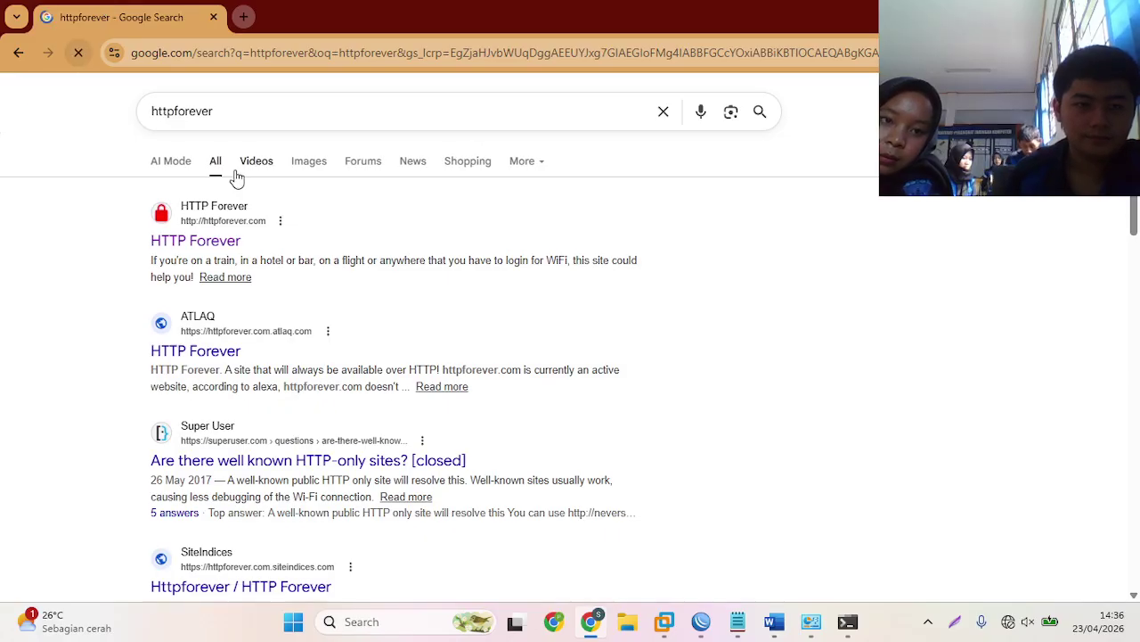
- Open the HTTP Forever search result to test the block, then bring WinBox forward
click(207, 245)
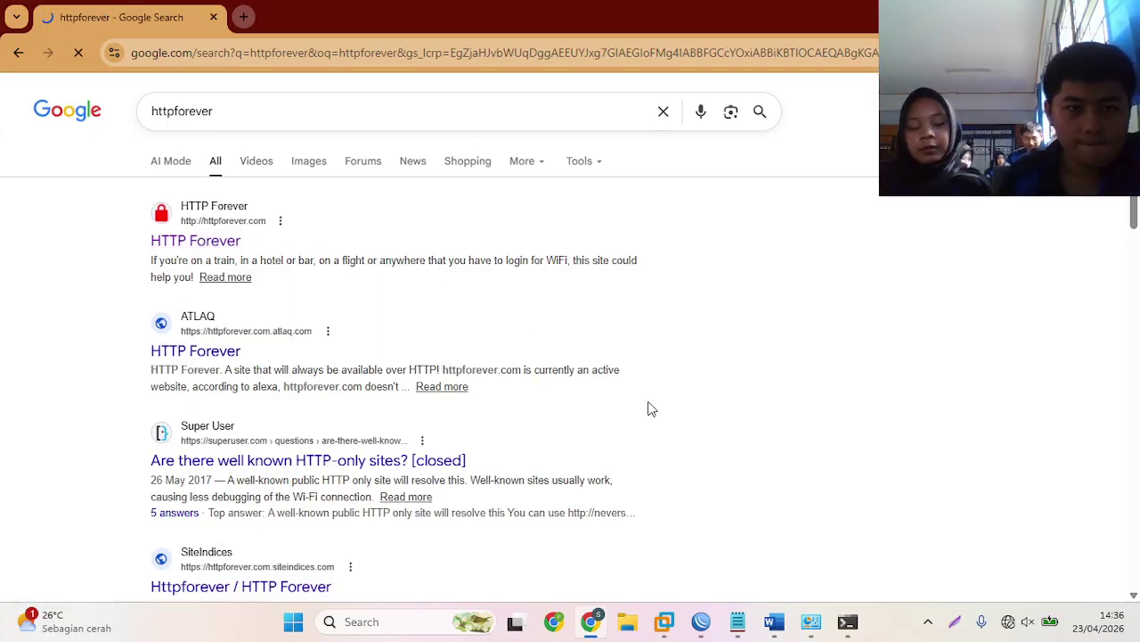
click(701, 624)
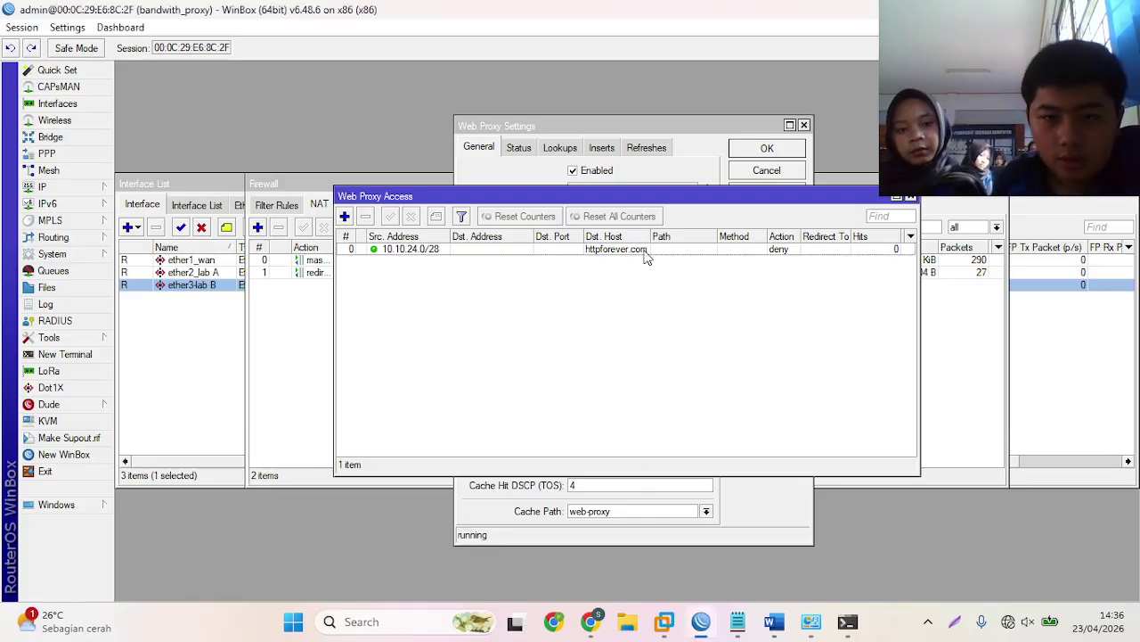
- Minimise WinBox so Chrome's httpforever search results show again
click(701, 621)
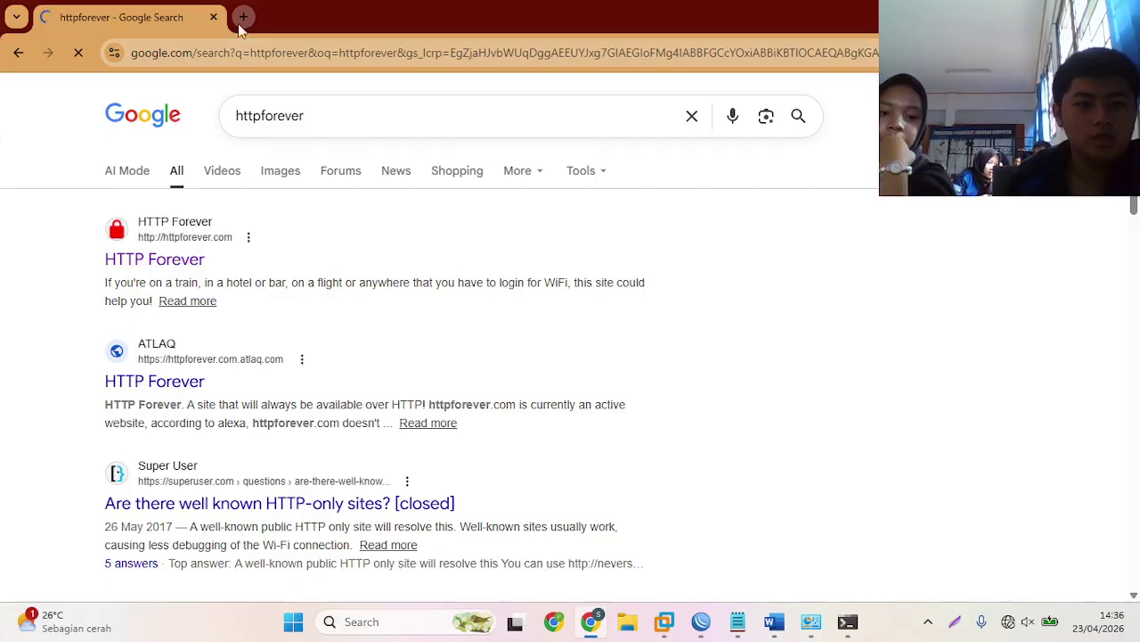
- Search 'speedtest' from history in a new tab and start Google's speed test
click(242, 18)
click(234, 52)
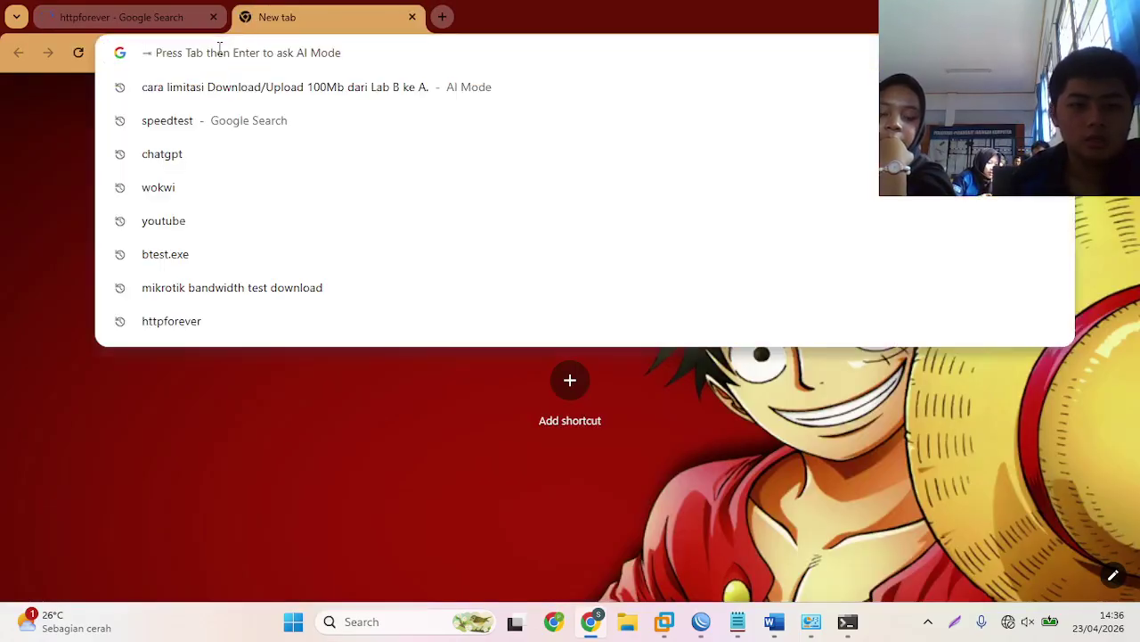
click(207, 118)
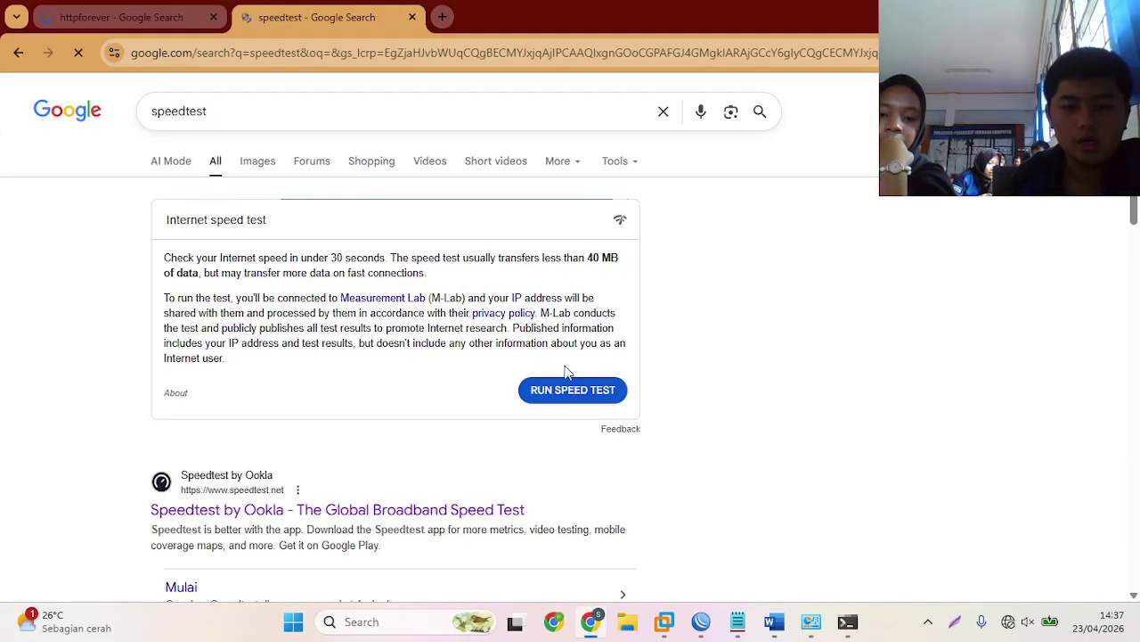
click(568, 387)
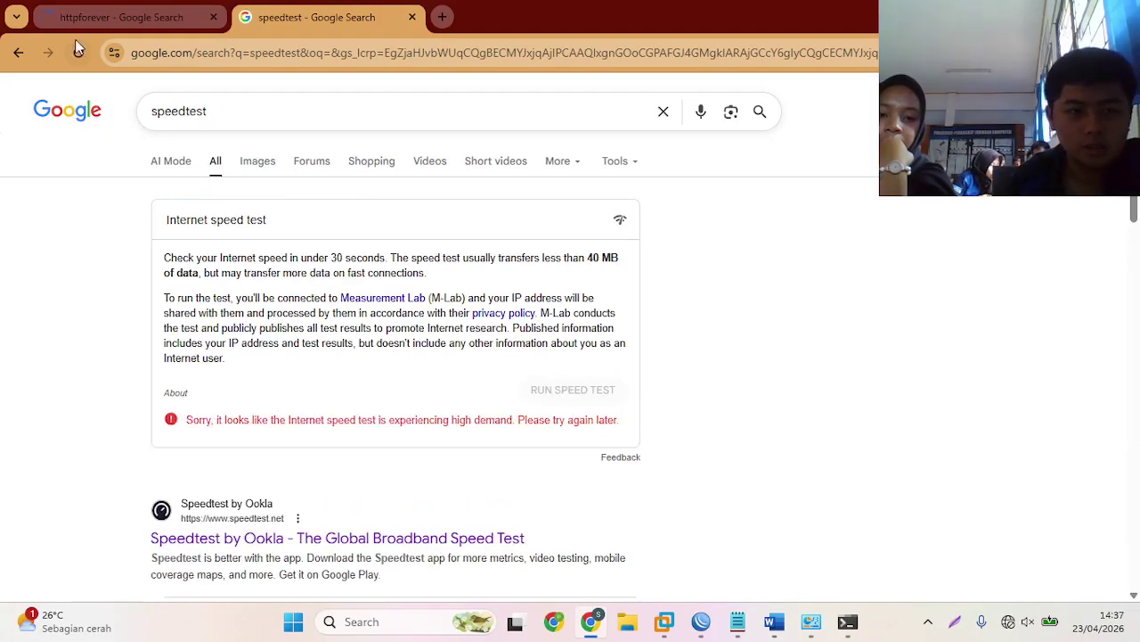
- Retry the high-demand speed test, then go back to the httpforever tab and Command Prompt
click(75, 46)
click(555, 390)
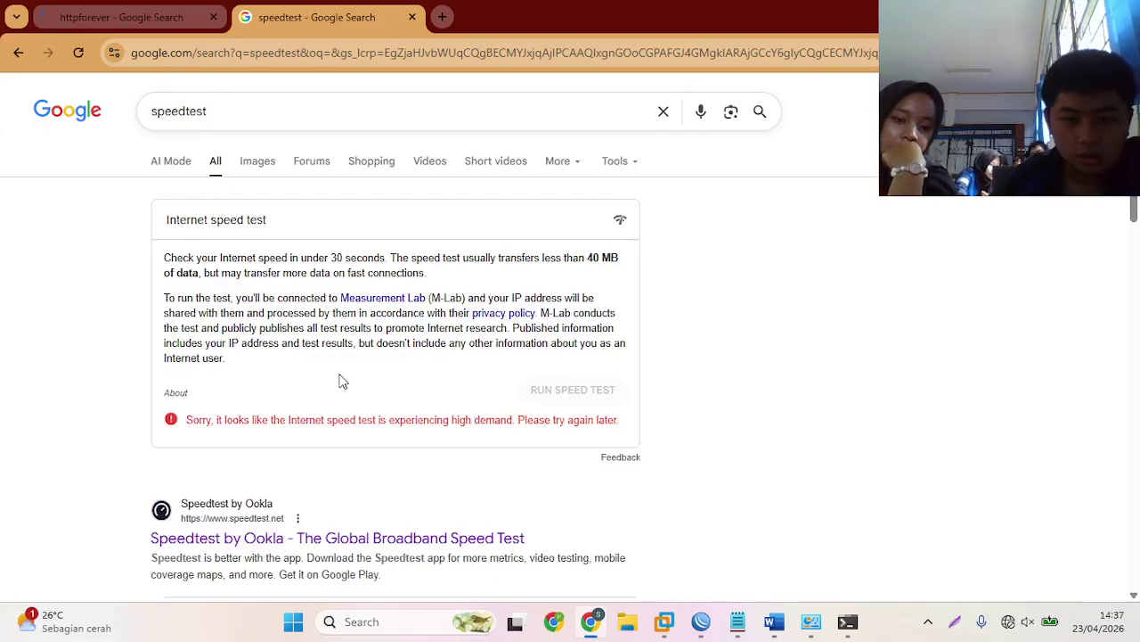
click(78, 50)
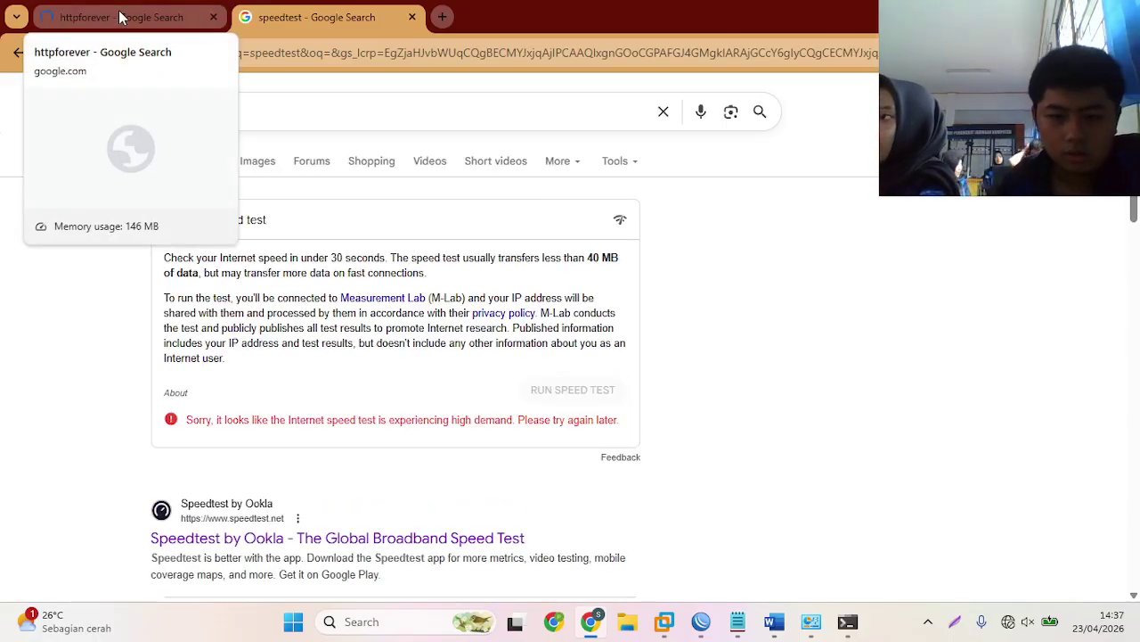
click(122, 17)
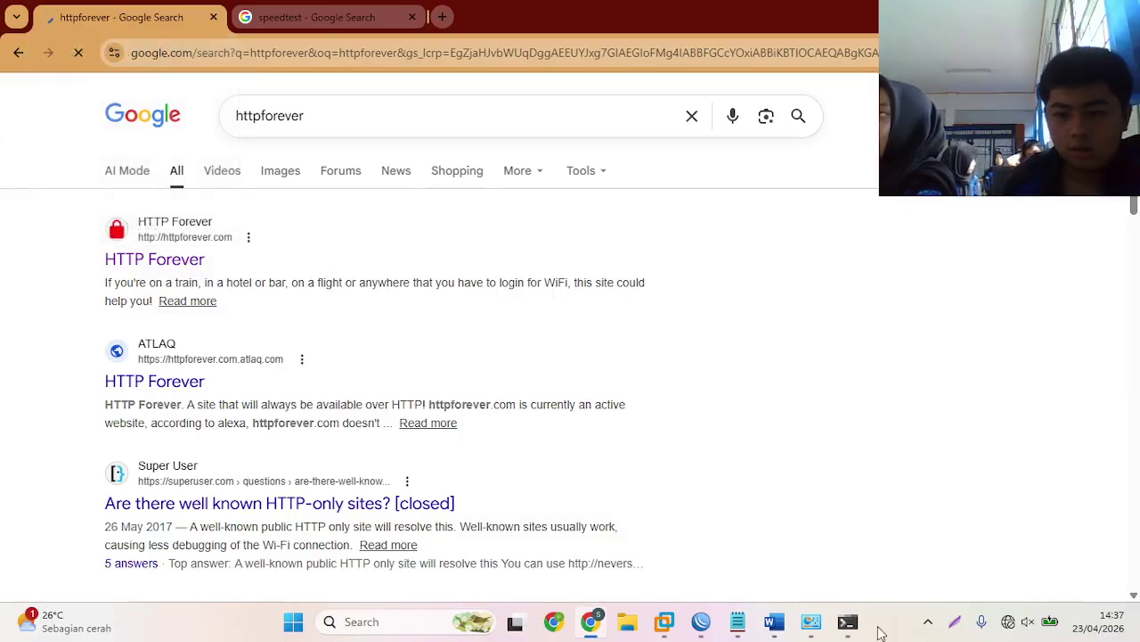
click(847, 623)
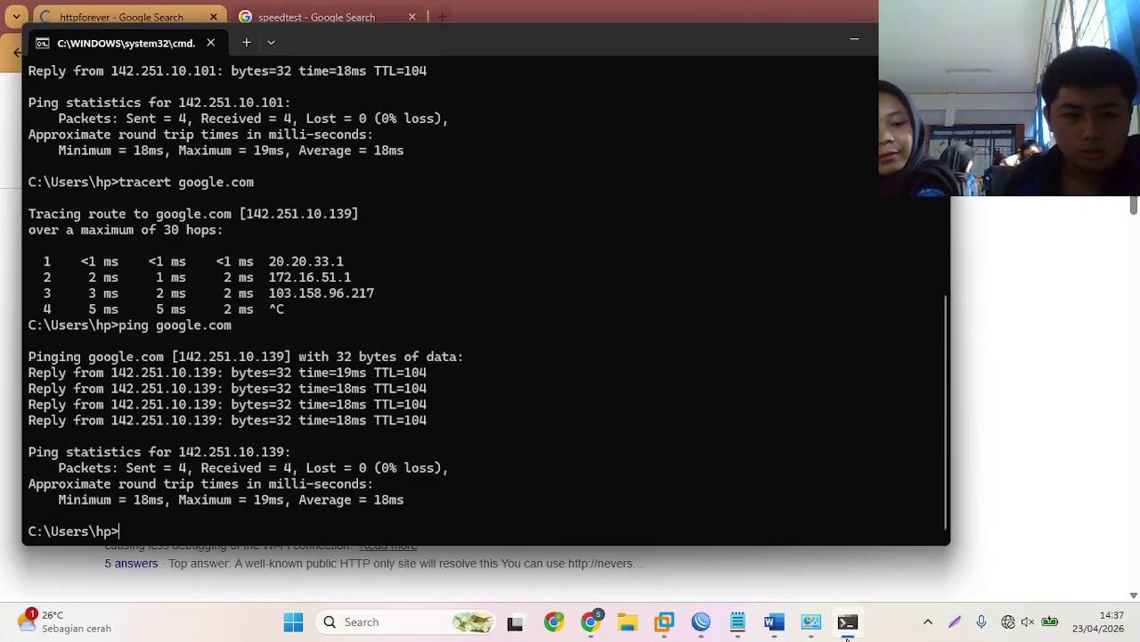
- Check VMnet1's status details (IPv4 10.10.24.14, gateway 10.10.24.1), then return to WinBox
click(848, 628)
click(809, 627)
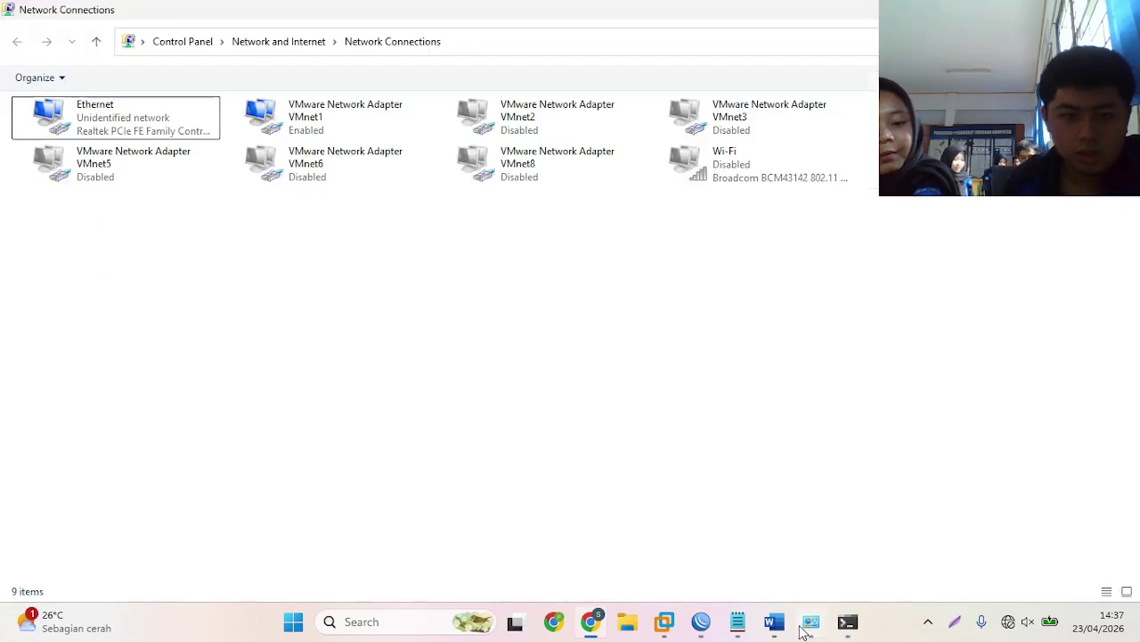
right_click(297, 116)
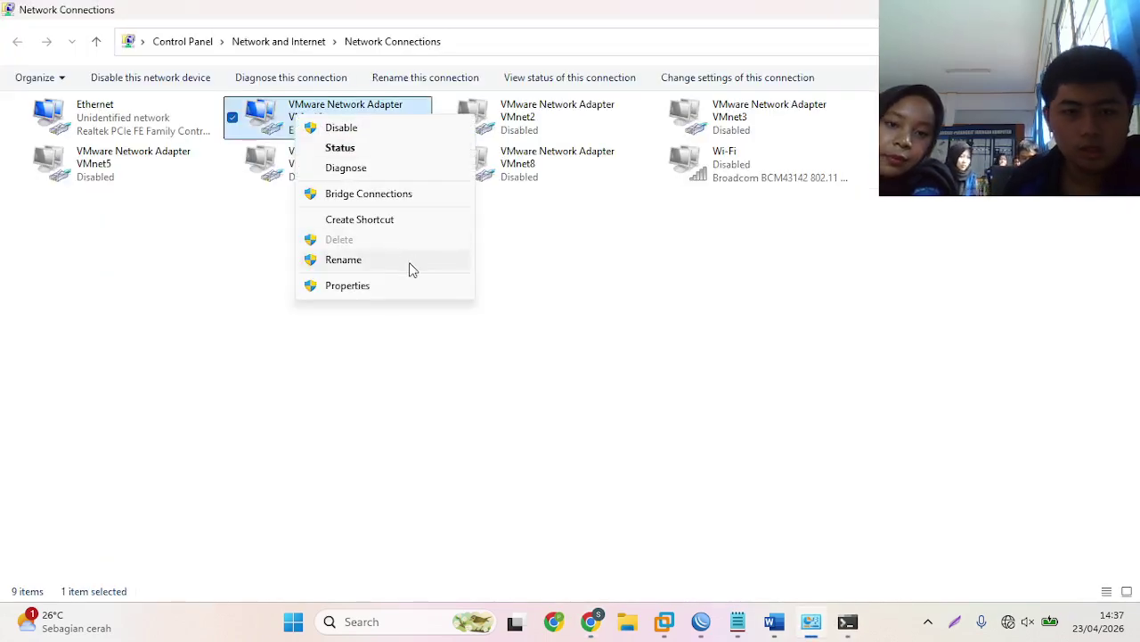
click(340, 148)
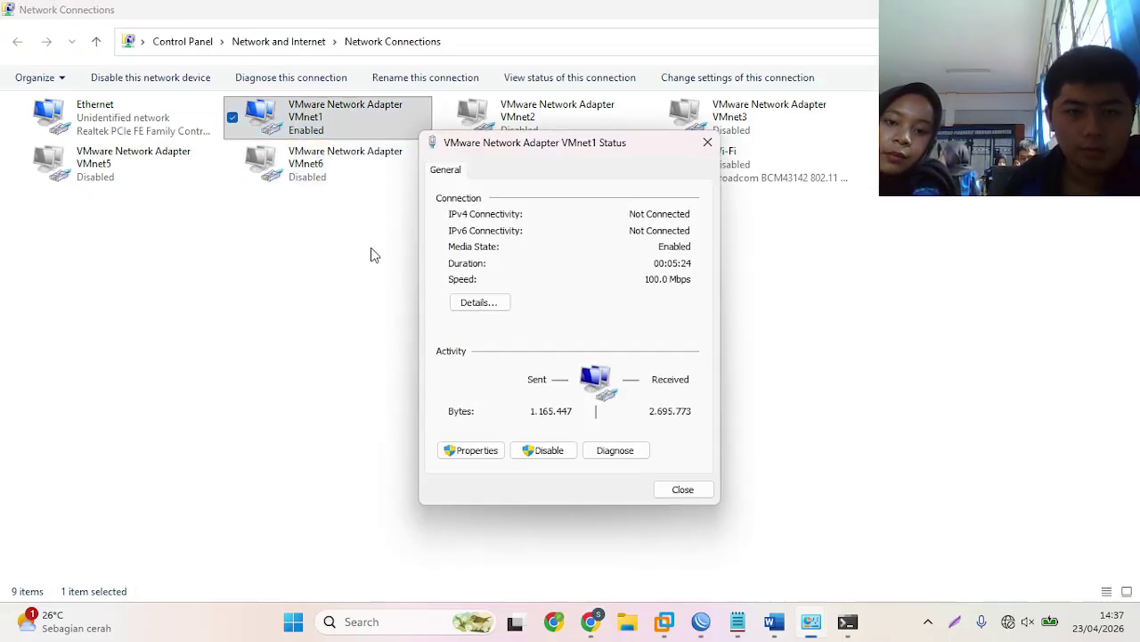
click(499, 303)
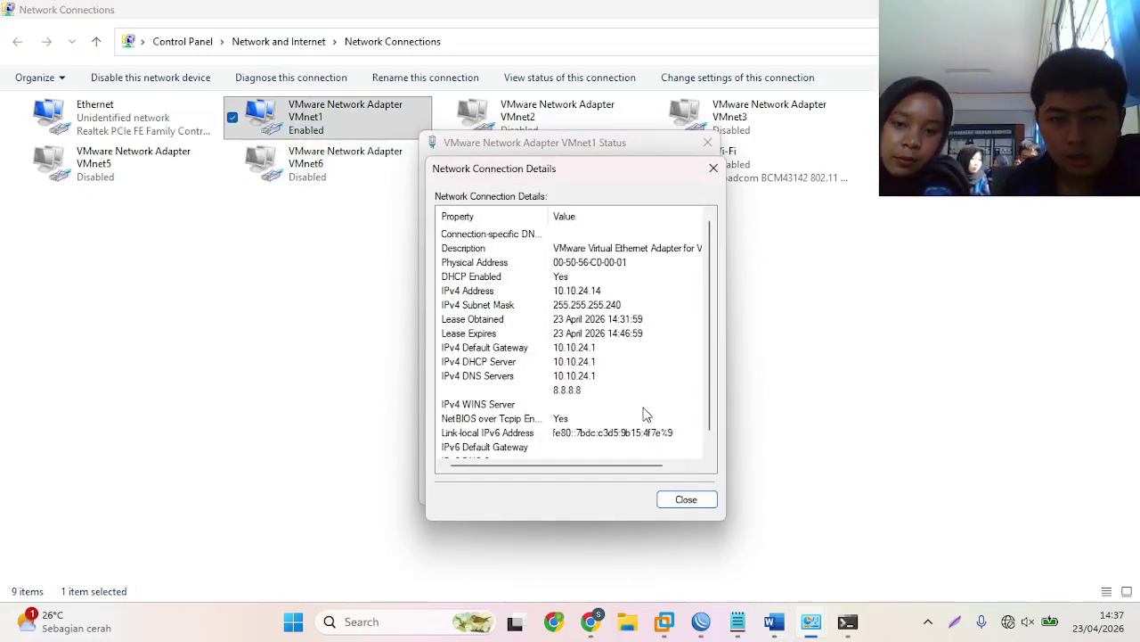
click(684, 500)
click(683, 493)
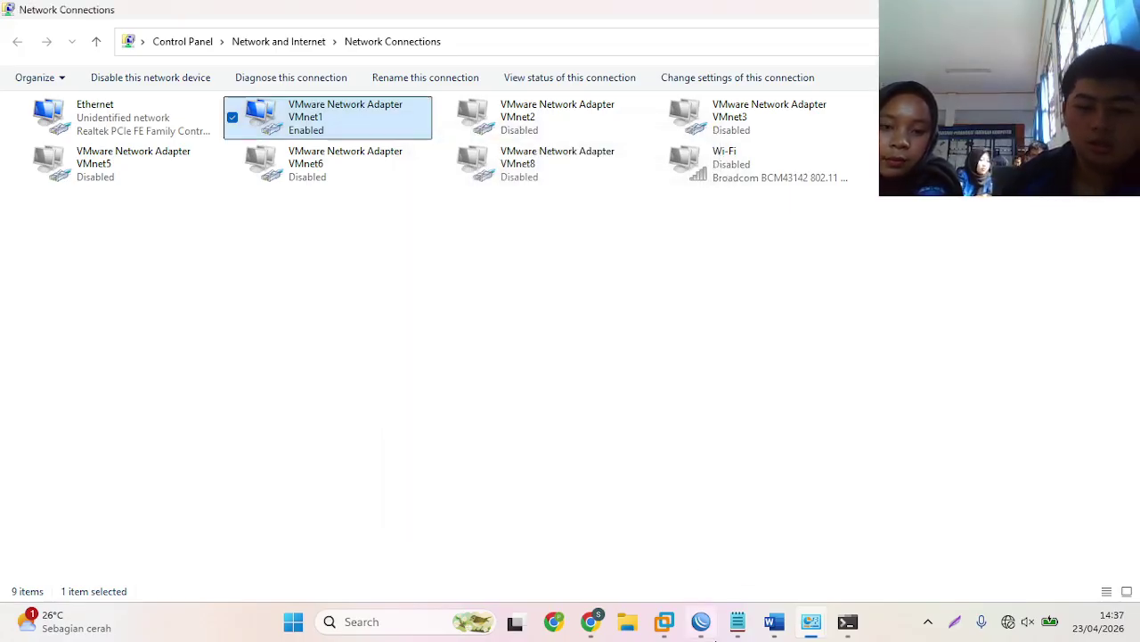
click(702, 621)
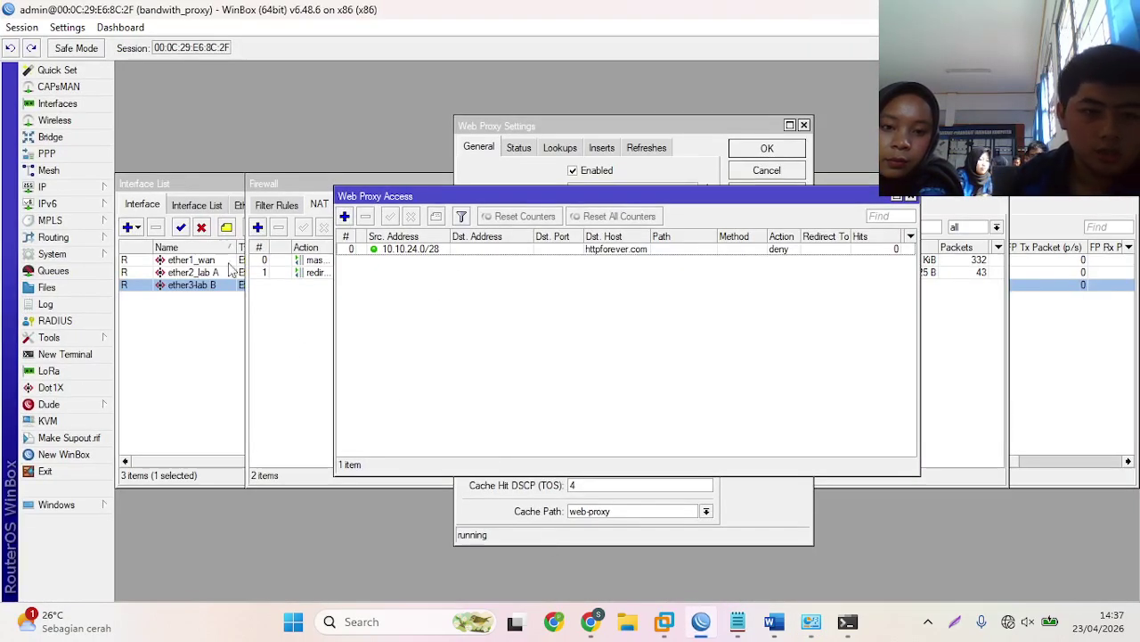
- Enable Log on the dstnat rule redirecting to port 8080 and save it
click(299, 309)
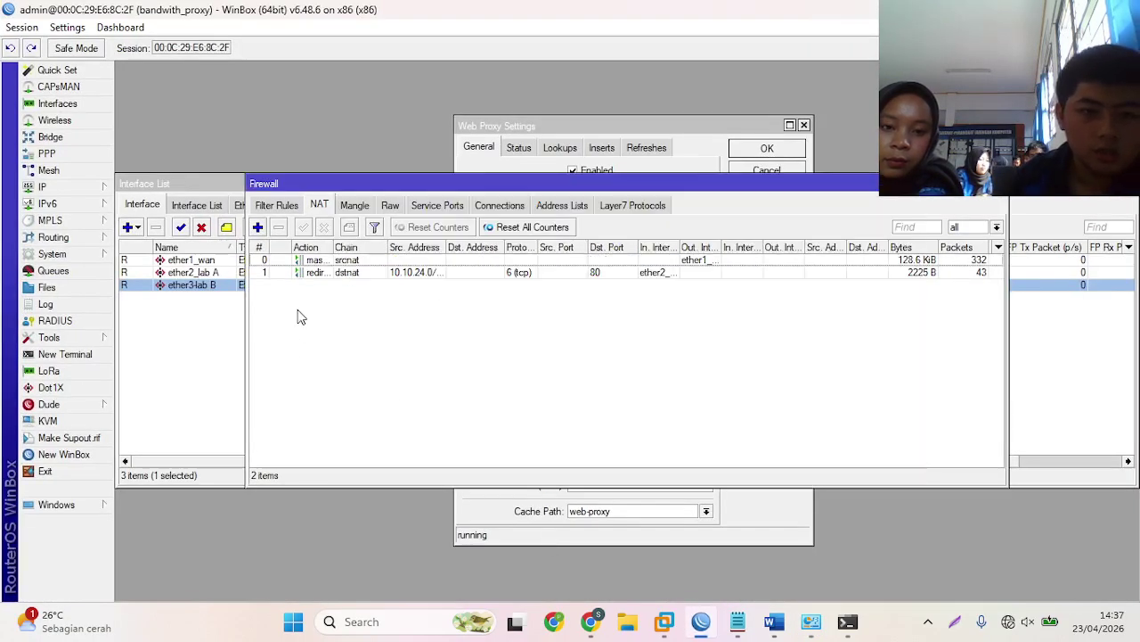
double_click(473, 275)
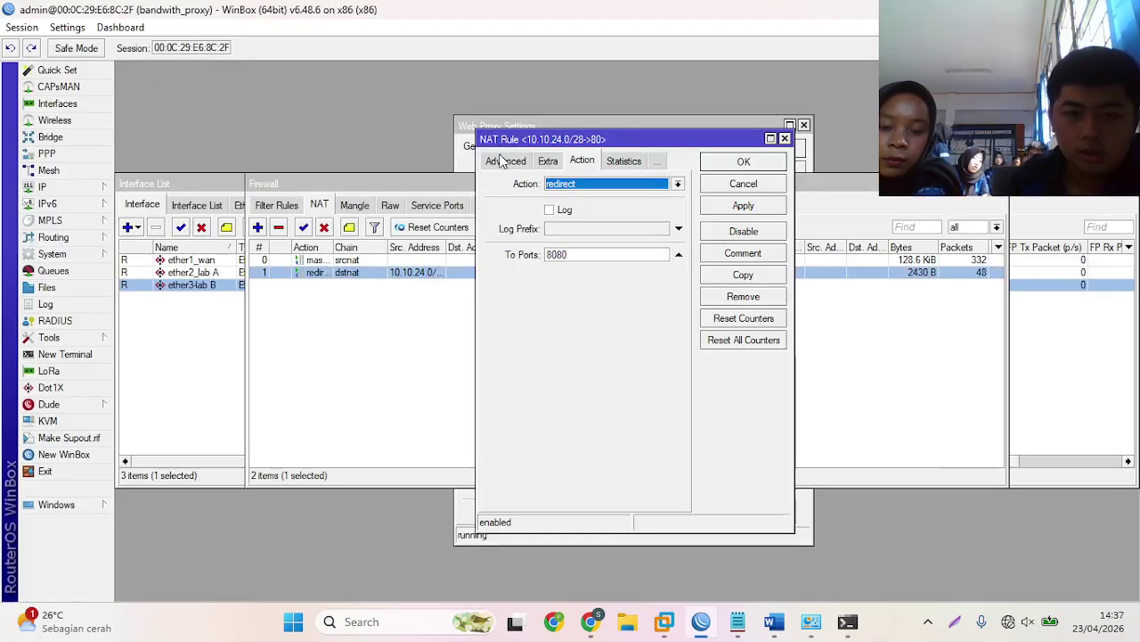
click(503, 161)
click(505, 163)
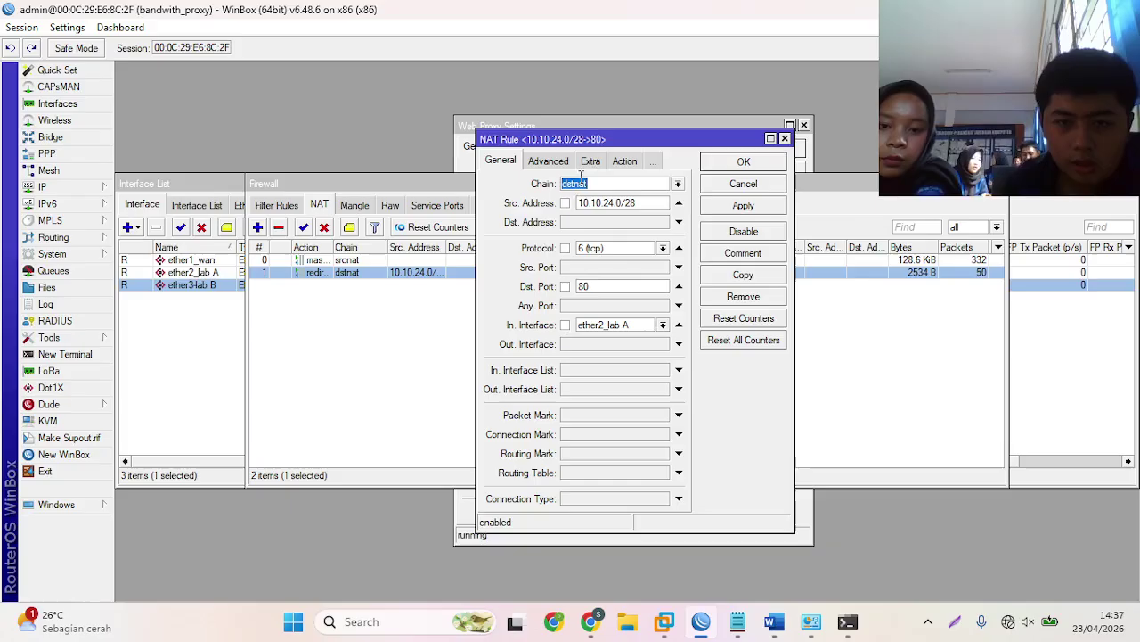
click(550, 164)
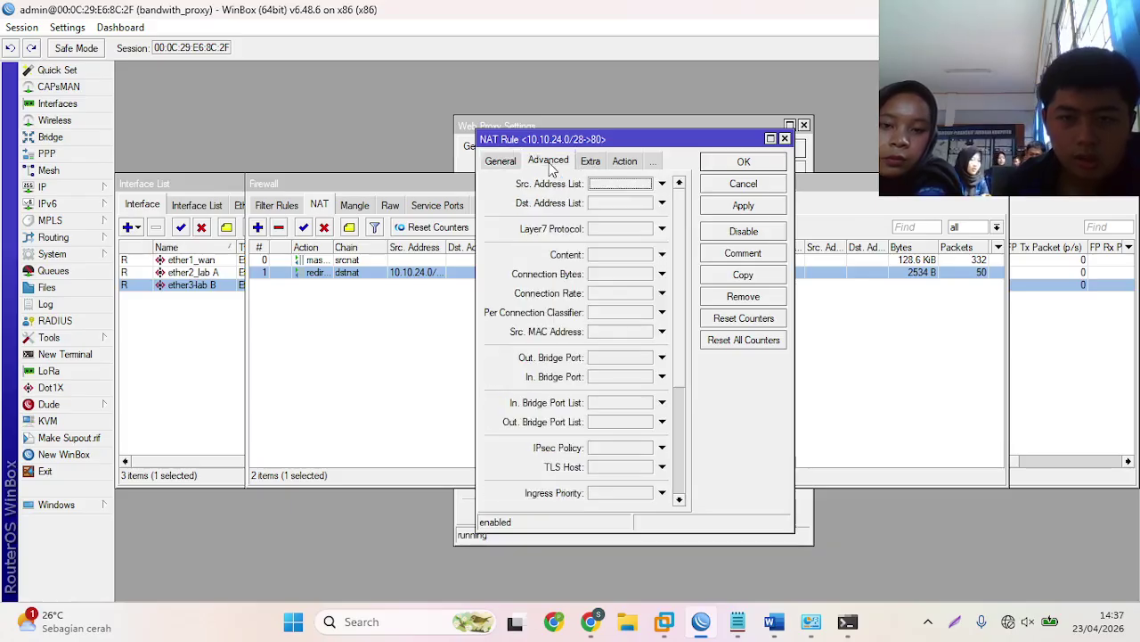
click(586, 162)
click(585, 162)
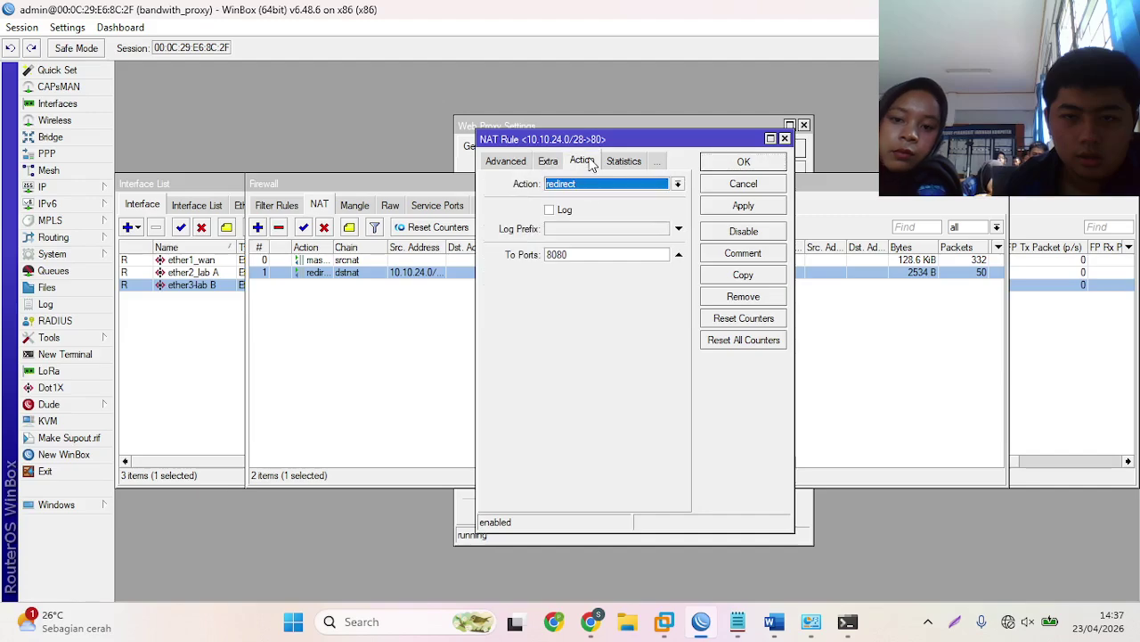
click(558, 212)
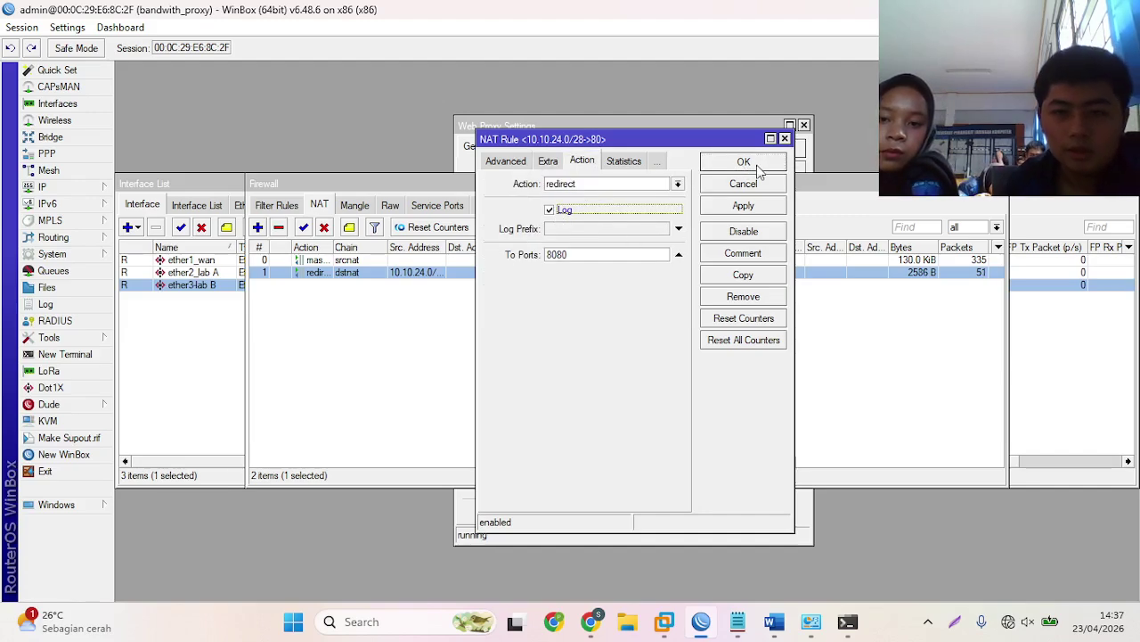
click(748, 163)
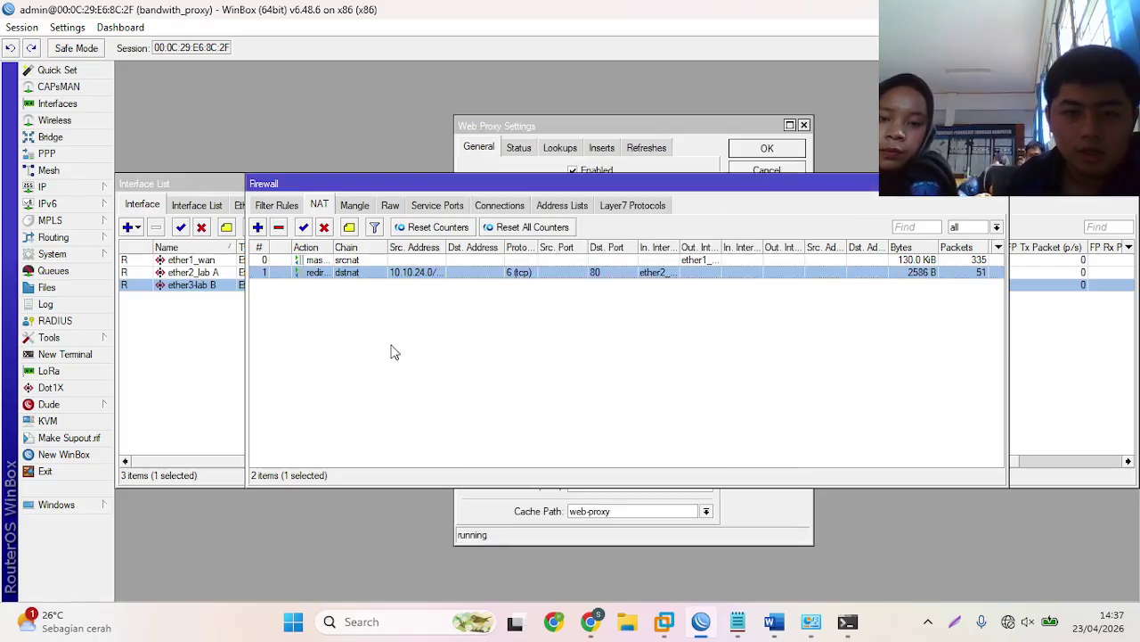
- Inspect the masquerade NAT rule without changes and close the Firewall window
double_click(365, 260)
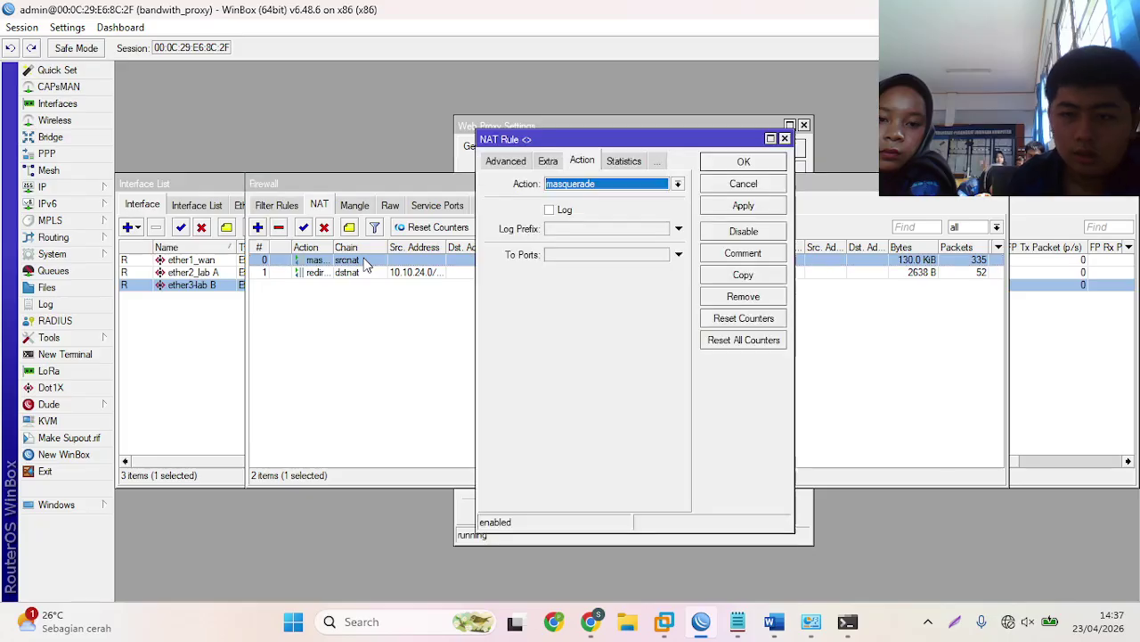
click(517, 166)
click(501, 163)
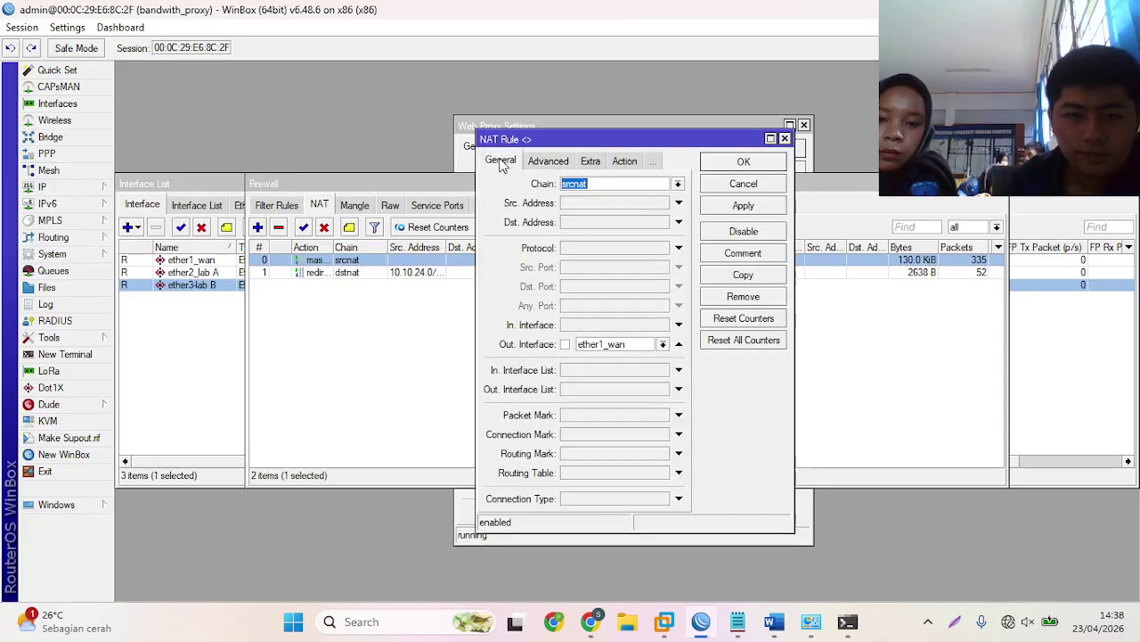
click(785, 139)
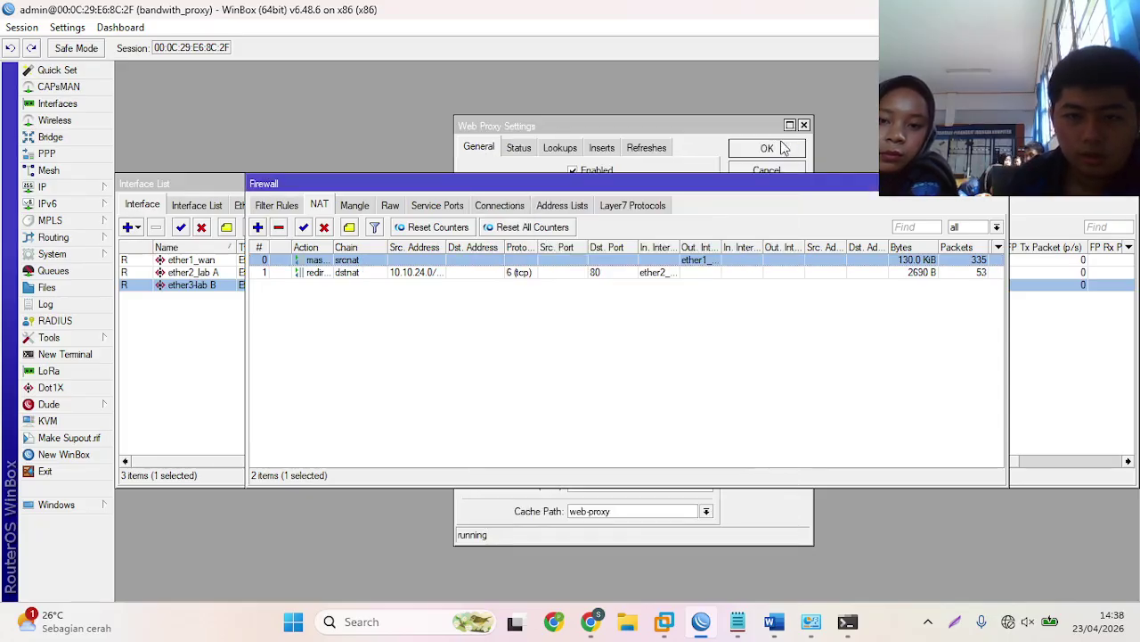
click(999, 184)
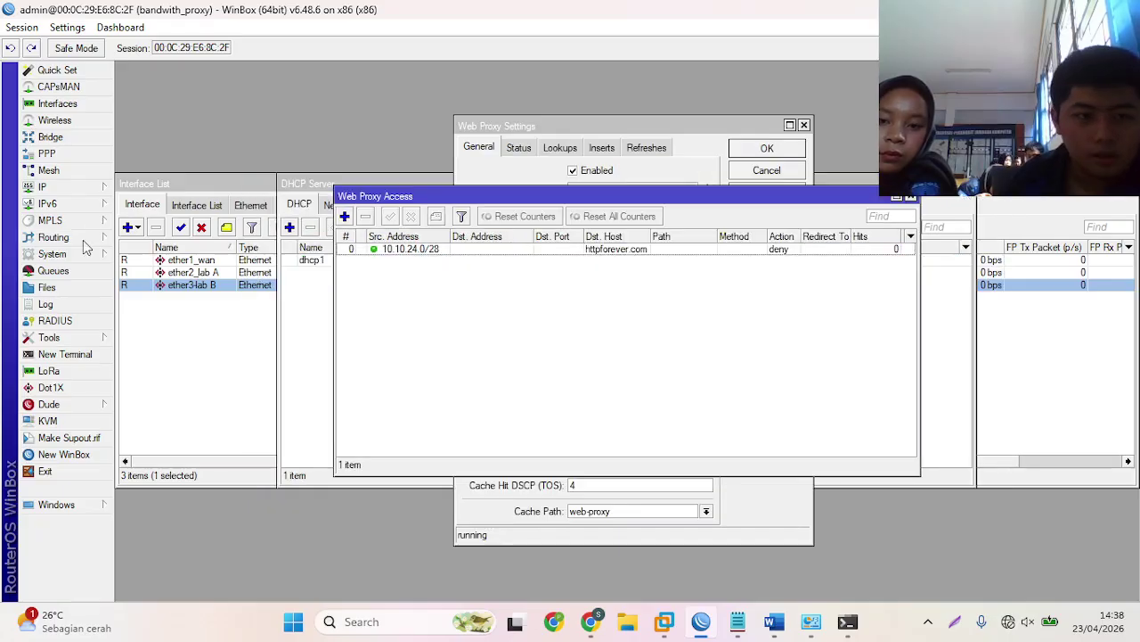
- Review the router's IP Addresses list, then go back to Chrome
click(96, 186)
click(162, 221)
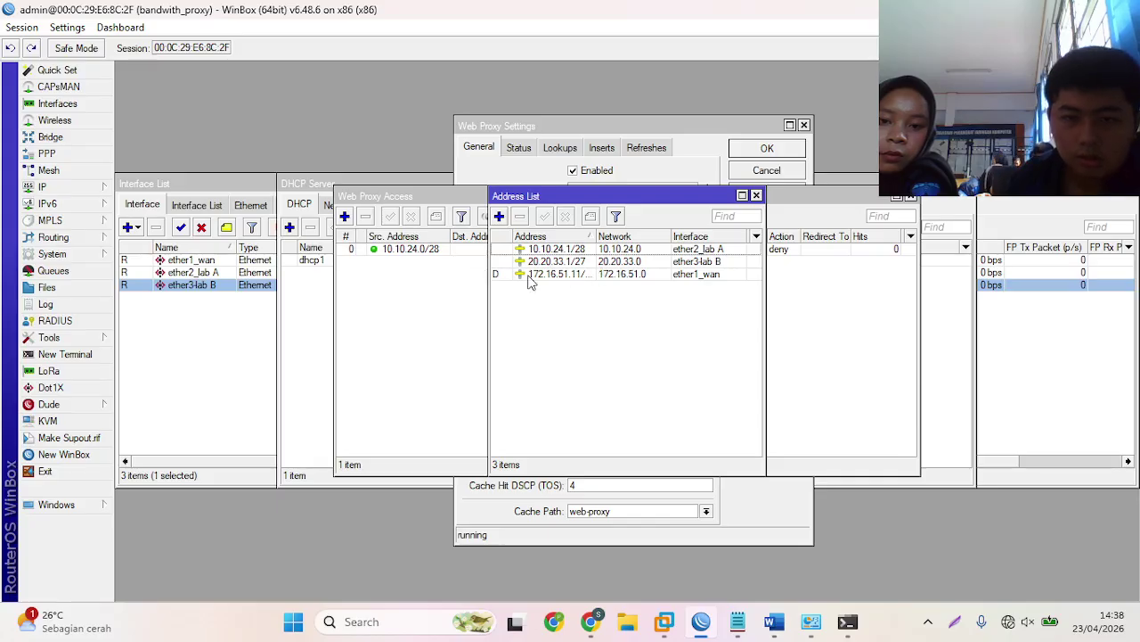
click(756, 196)
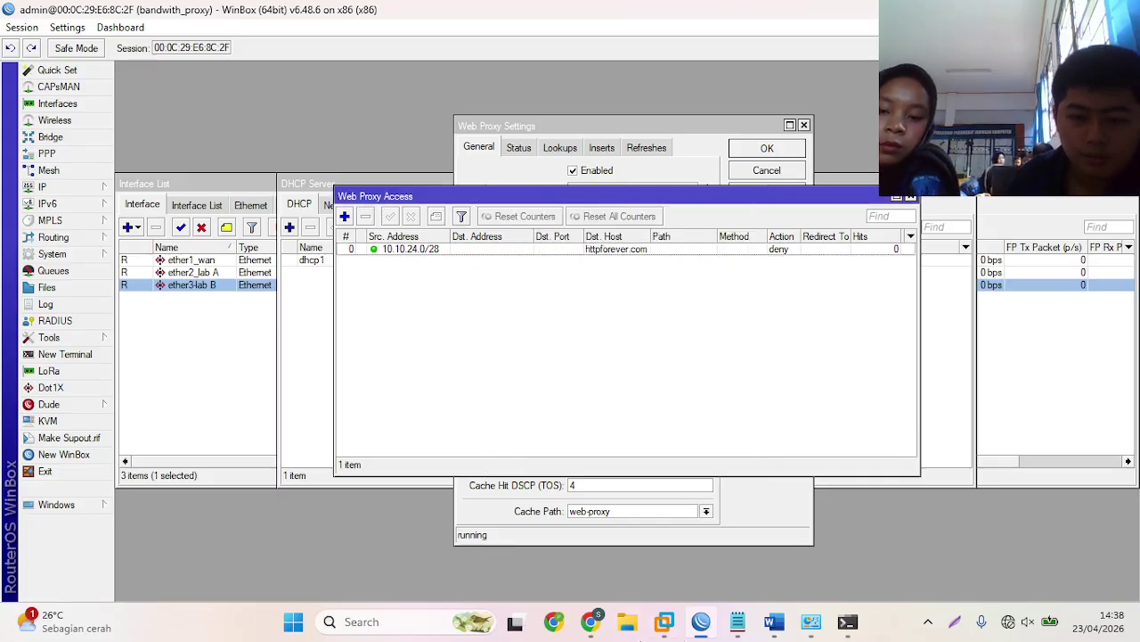
click(591, 622)
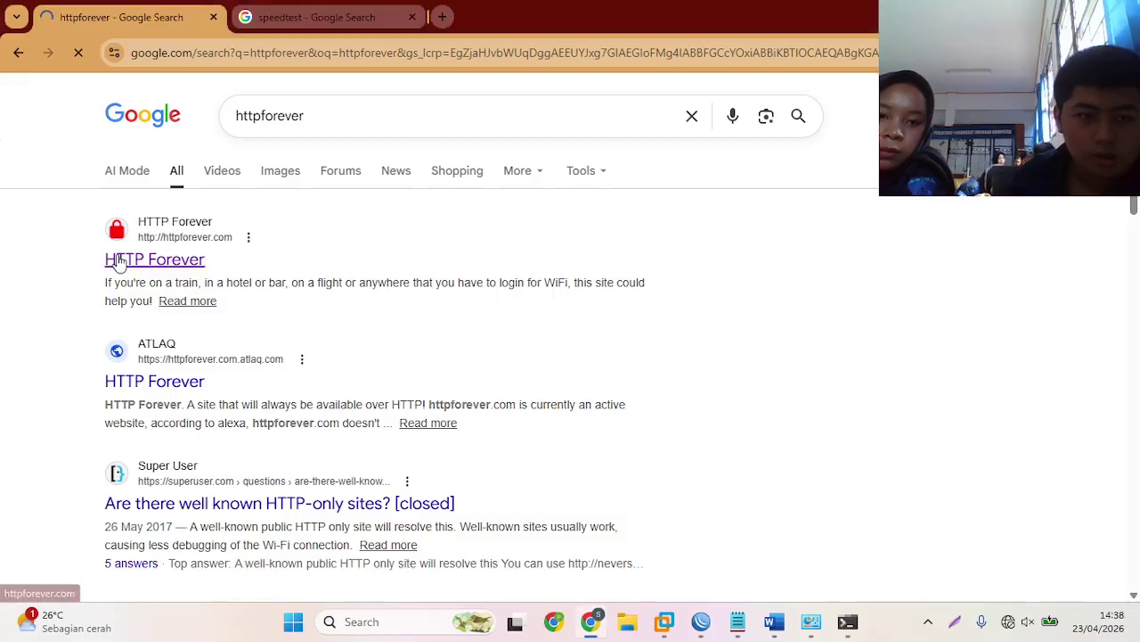
- Measure internet speed on Fast.com (29 Mbps) after Google's speed test fails, then close it
click(290, 11)
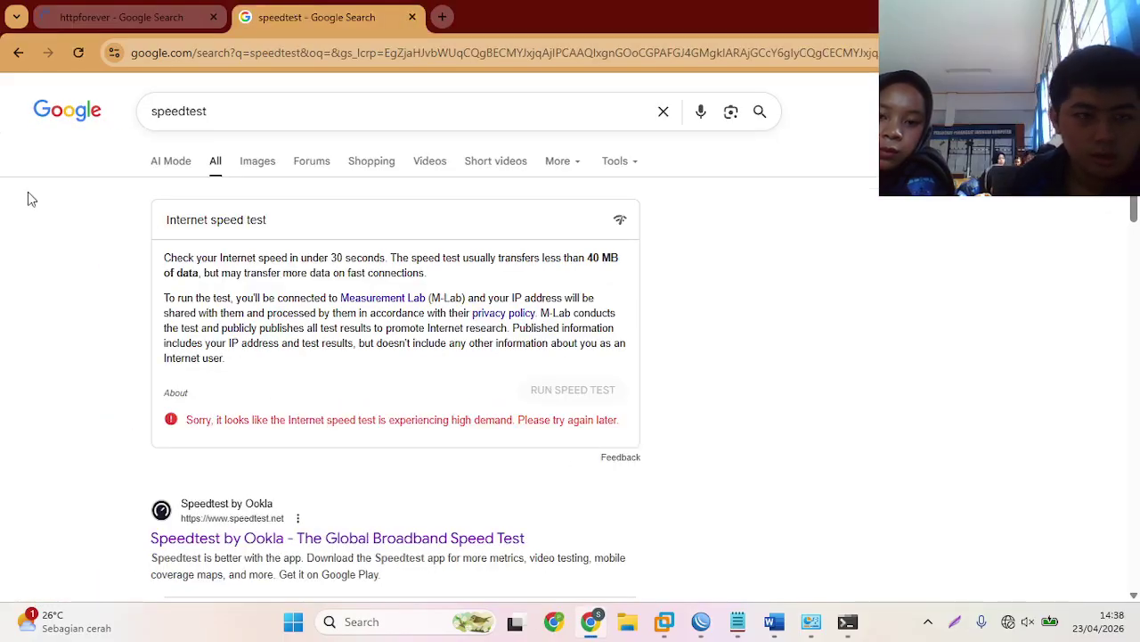
click(80, 53)
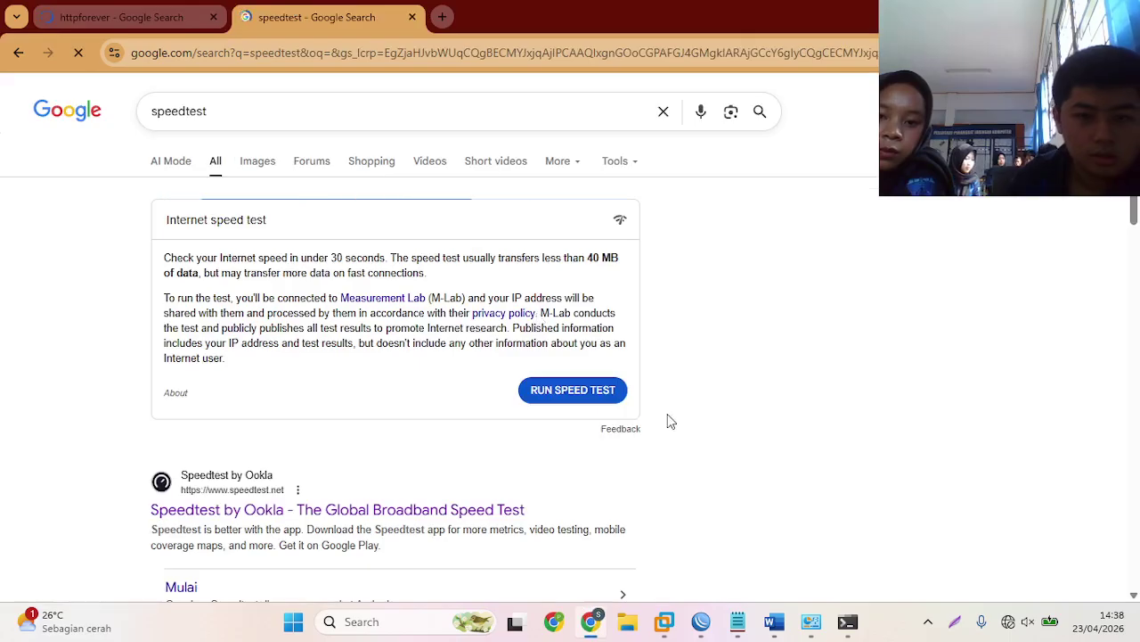
click(600, 397)
scroll(463, 428, down, 9)
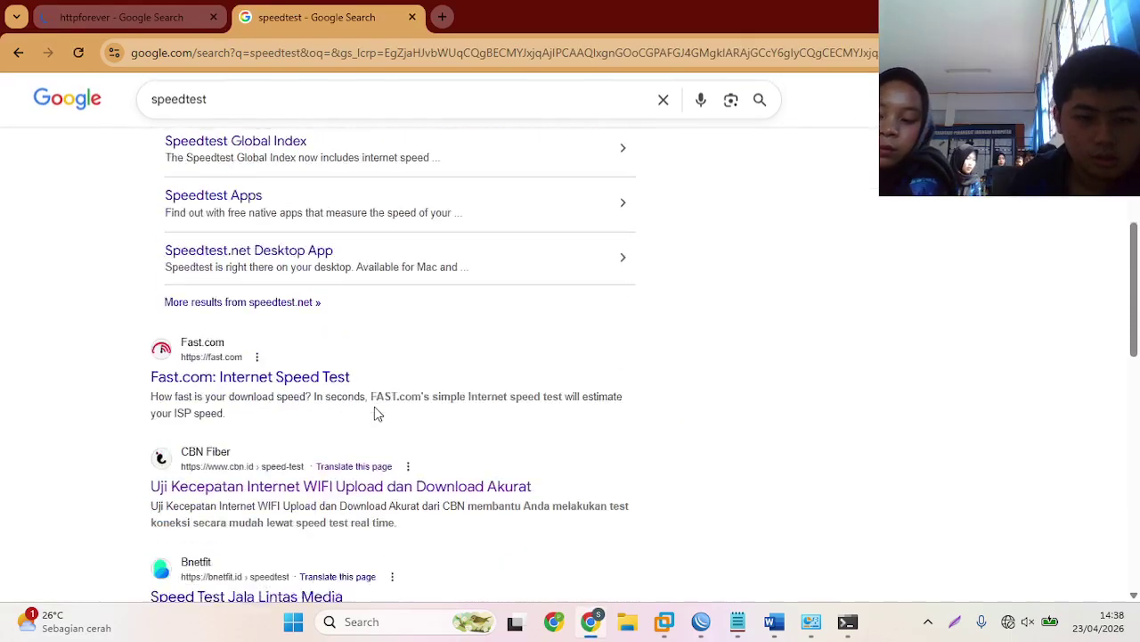
click(213, 324)
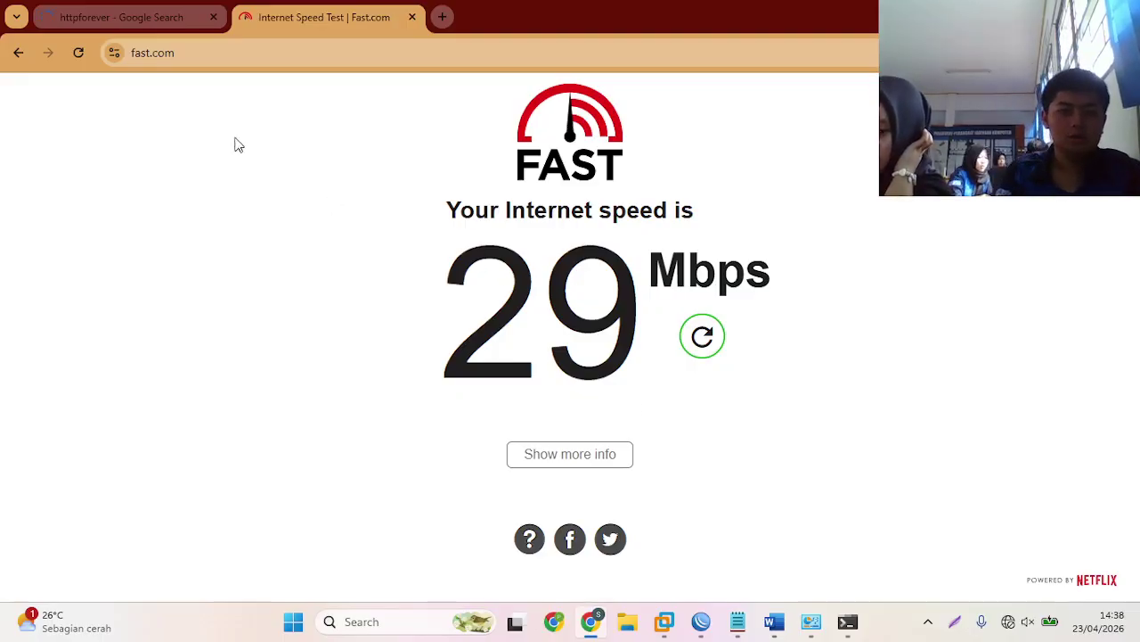
click(412, 17)
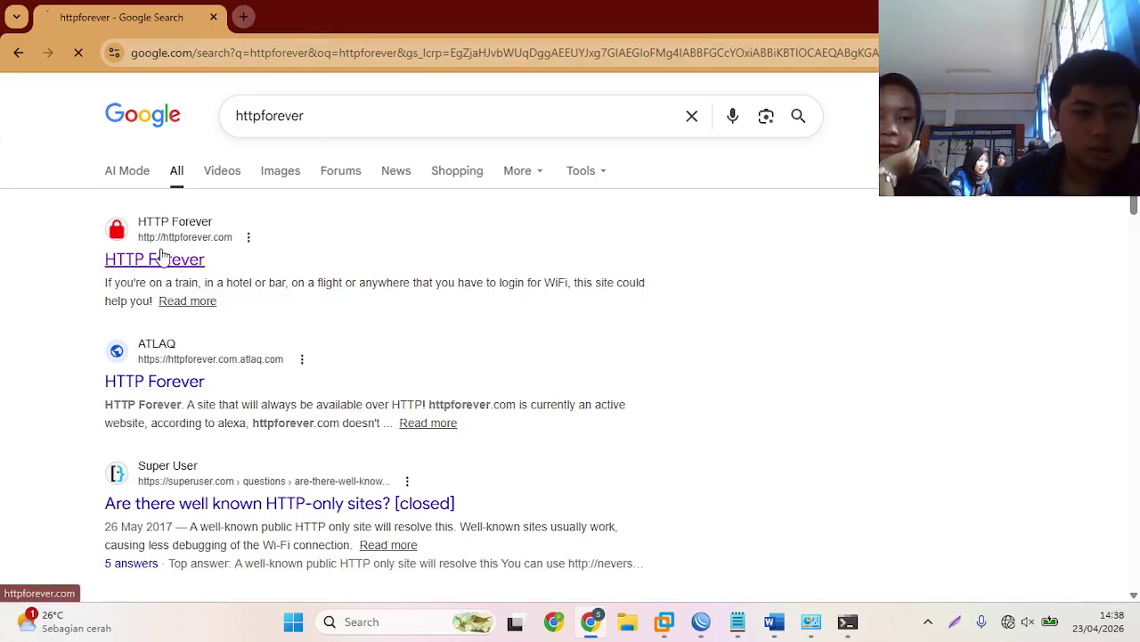
- Load httpforever.com in a new tab, then switch to WinBox
click(243, 17)
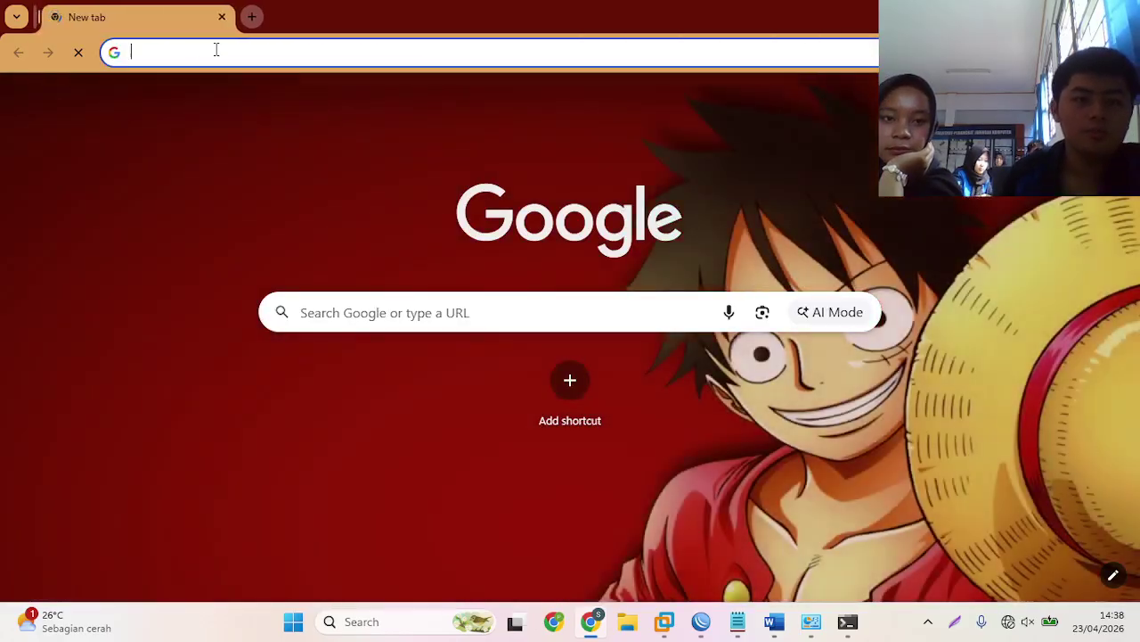
click(216, 50)
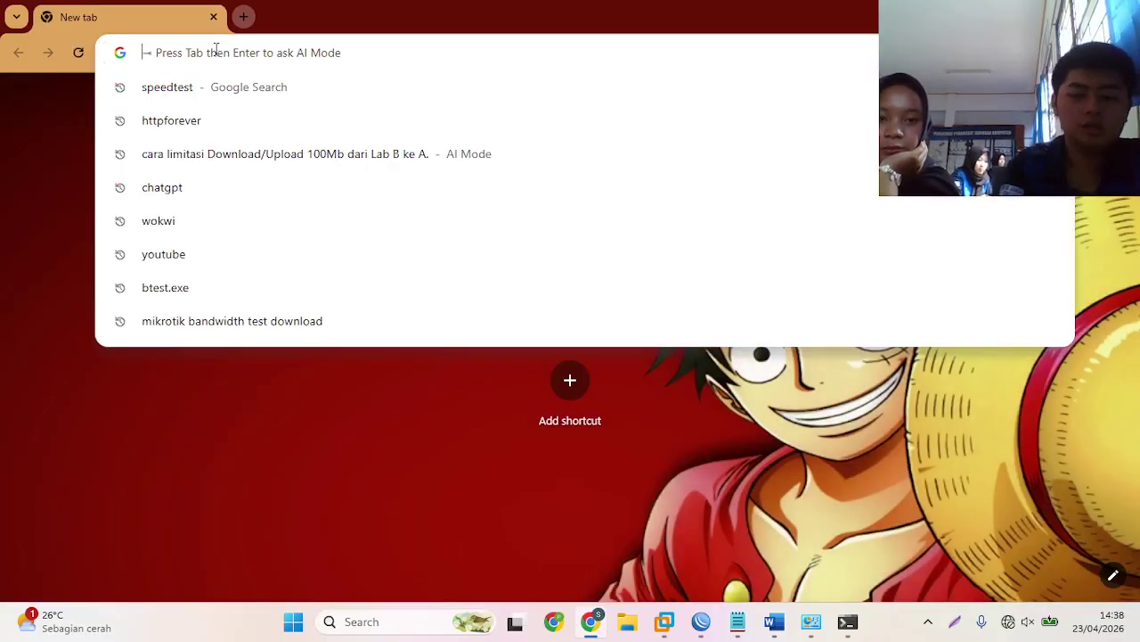
text(htt)
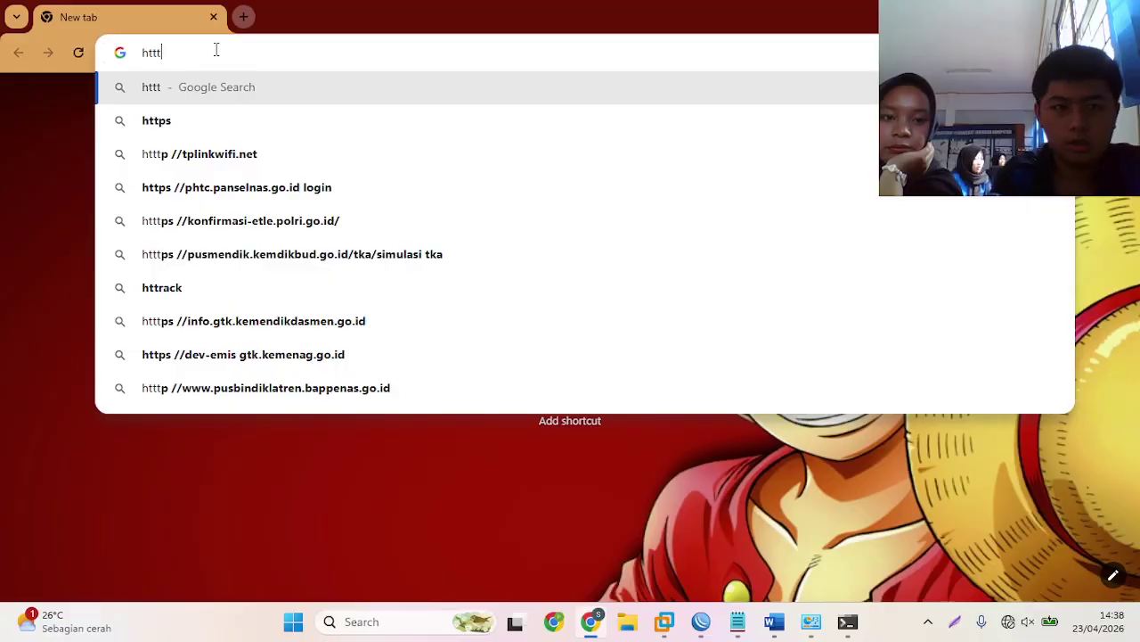
text(p)
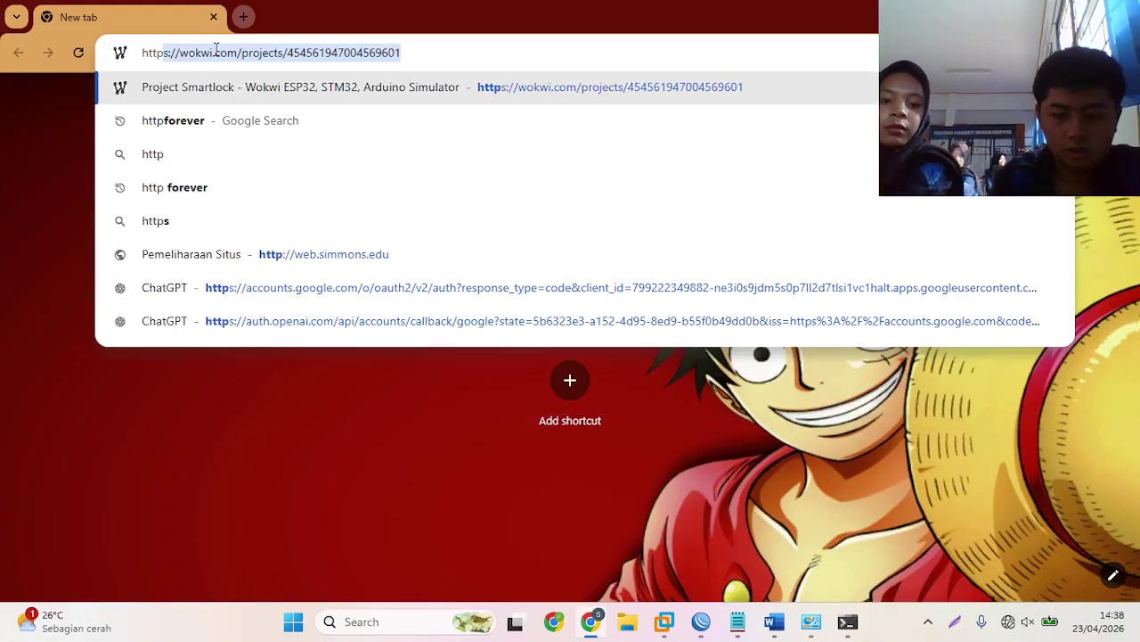
text(forever)
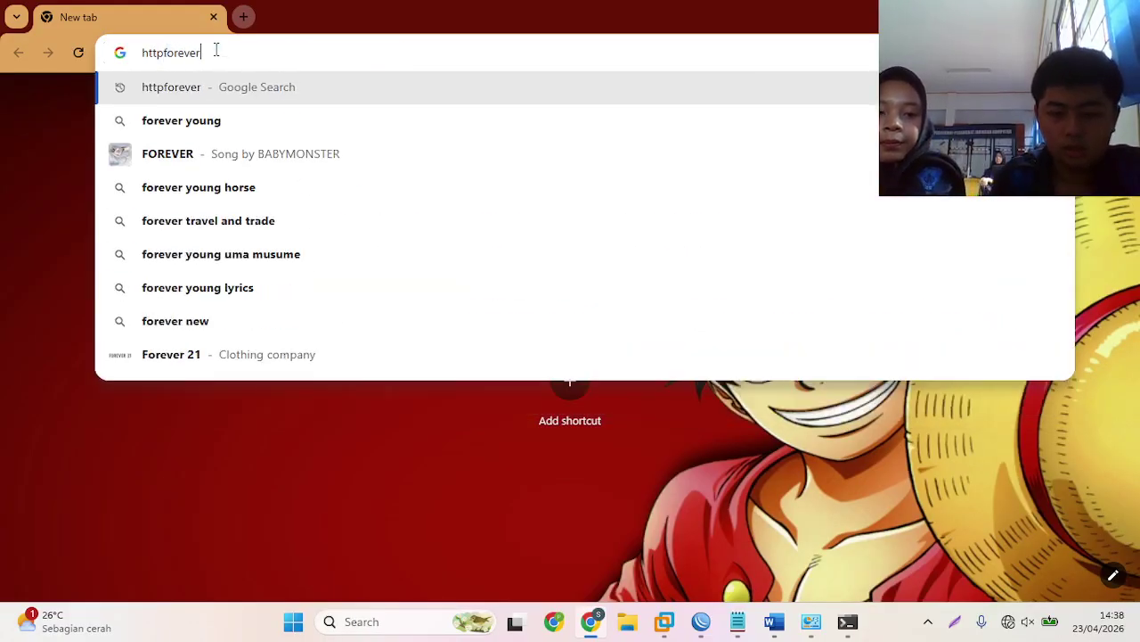
text(.com)
key(Return)
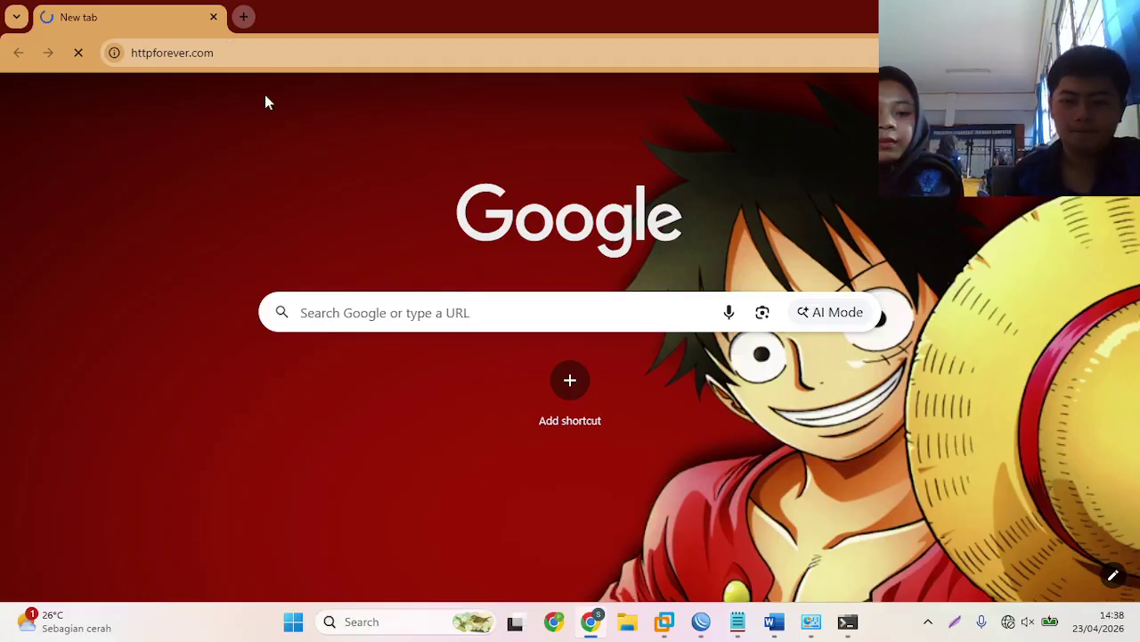
click(718, 630)
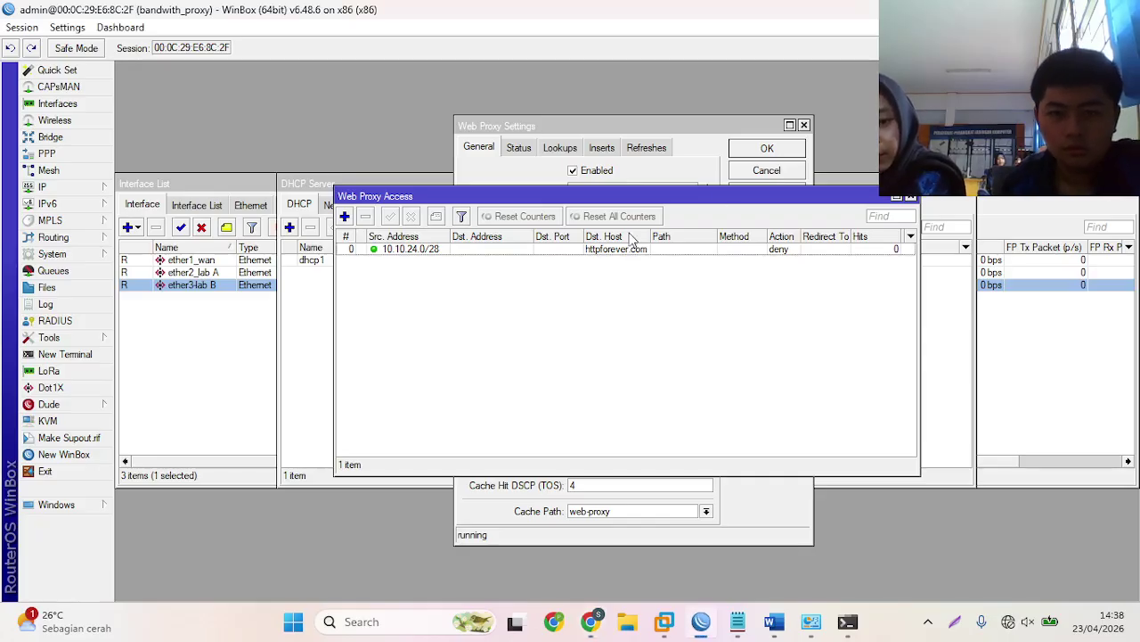
- Review the httpforever.com deny rule for 10.10.24.0/28, then close Web Proxy Access and Settings
double_click(526, 250)
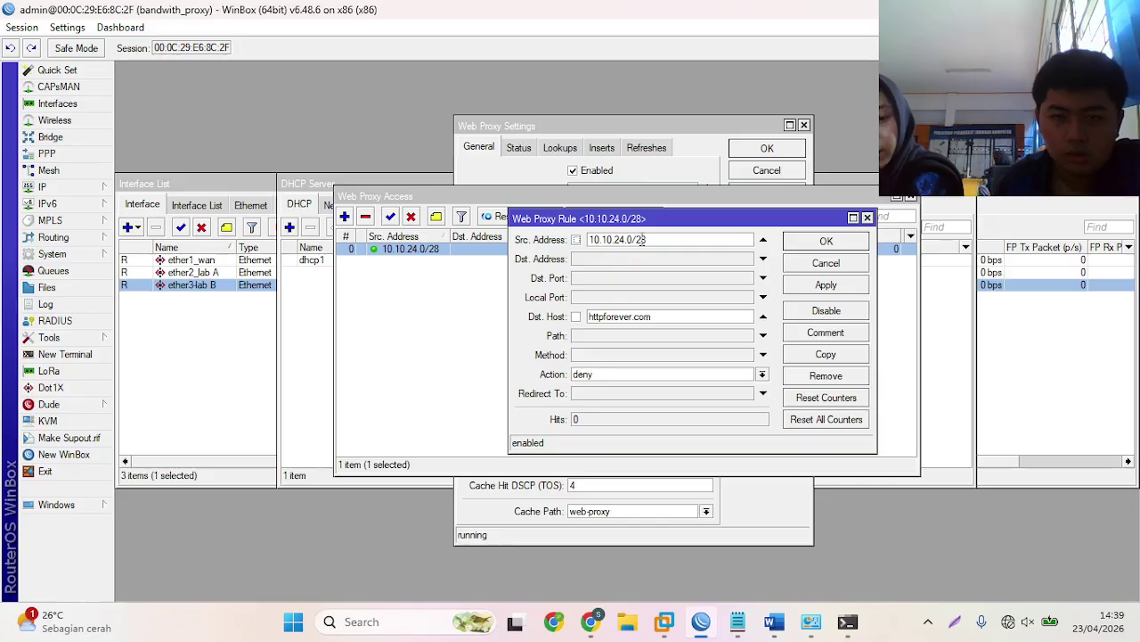
click(790, 242)
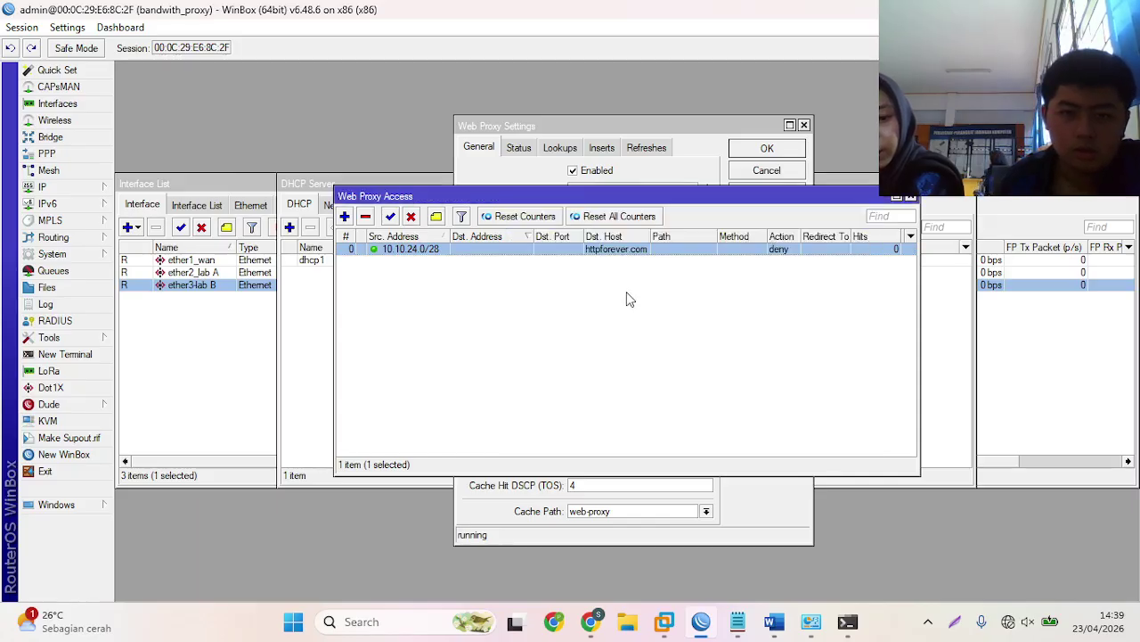
click(908, 196)
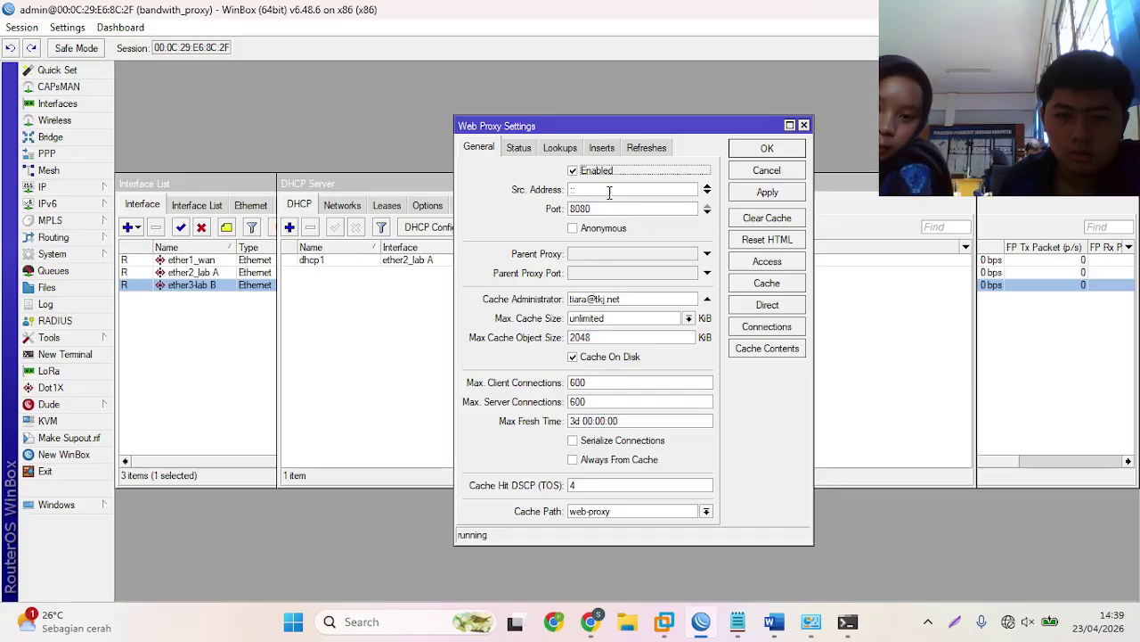
click(771, 148)
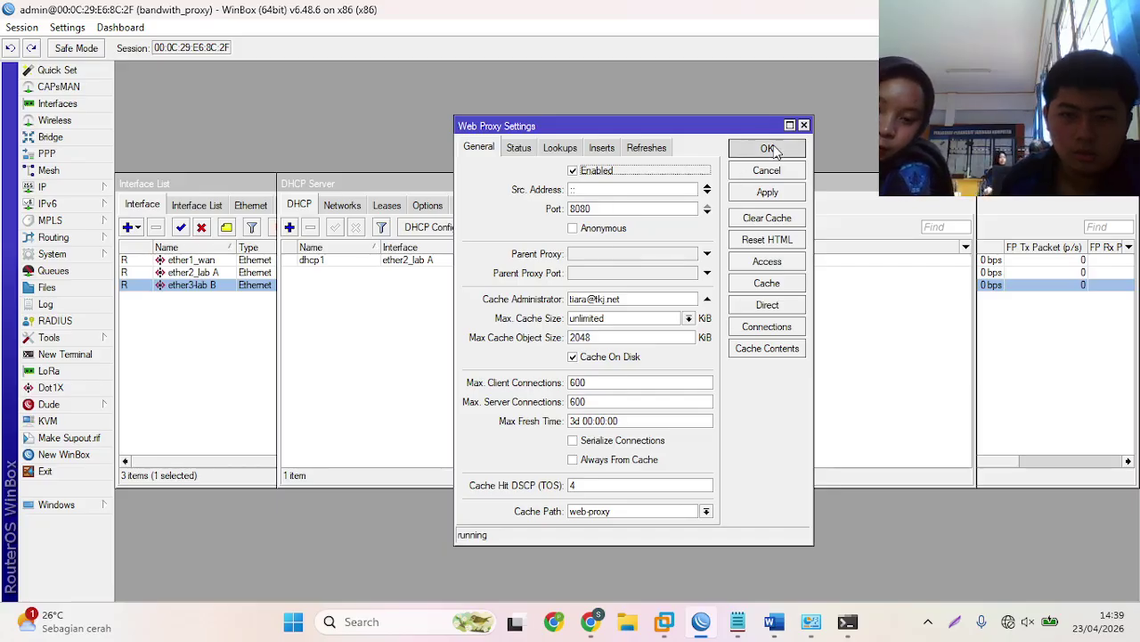
- Close DHCP Server, open the IP > Firewall NAT rules, and return to Chrome
click(965, 187)
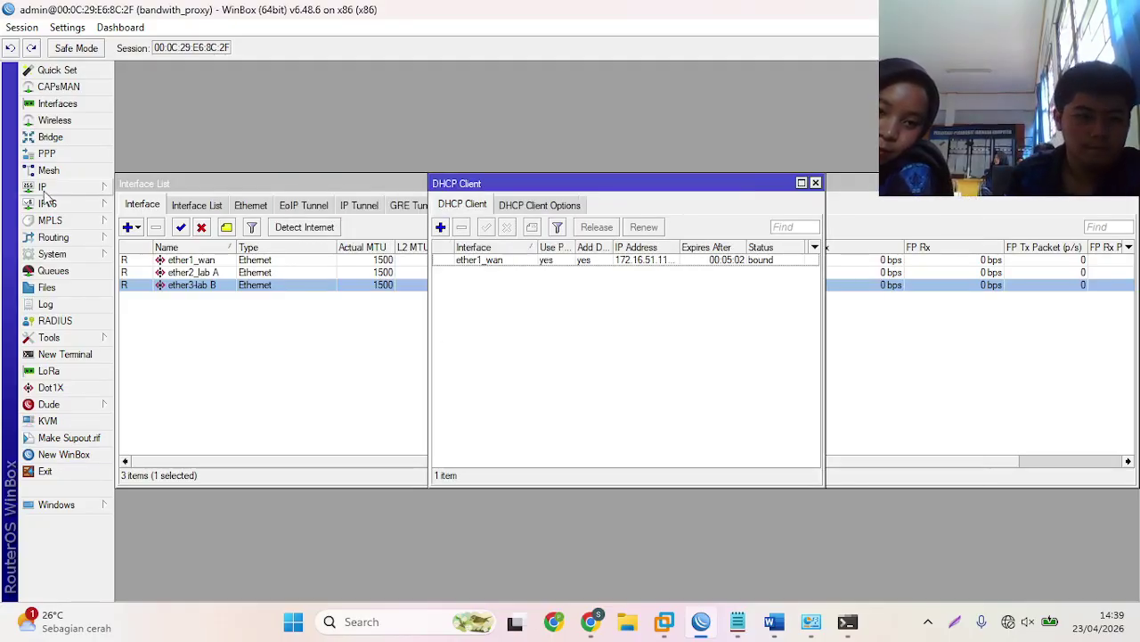
click(72, 189)
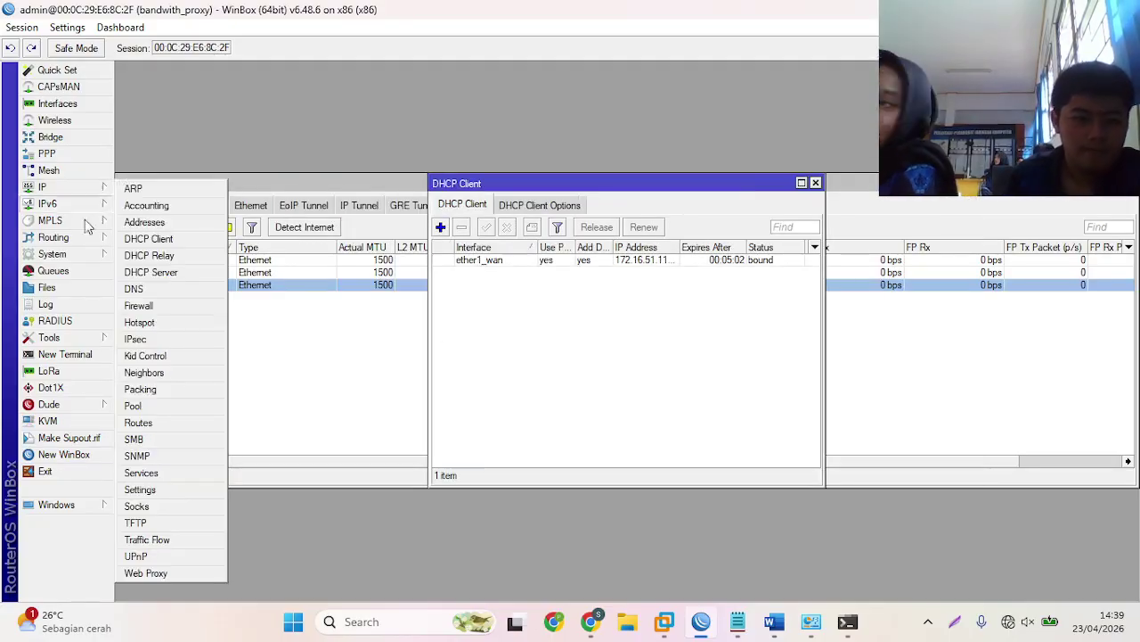
click(151, 307)
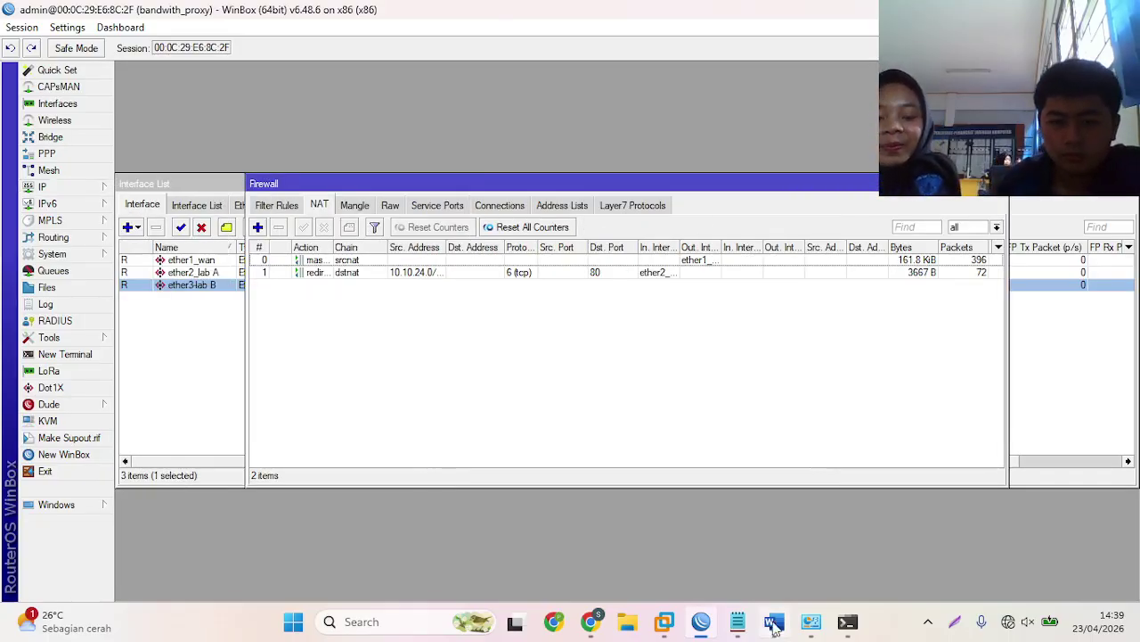
mouse_move(768, 631)
click(590, 621)
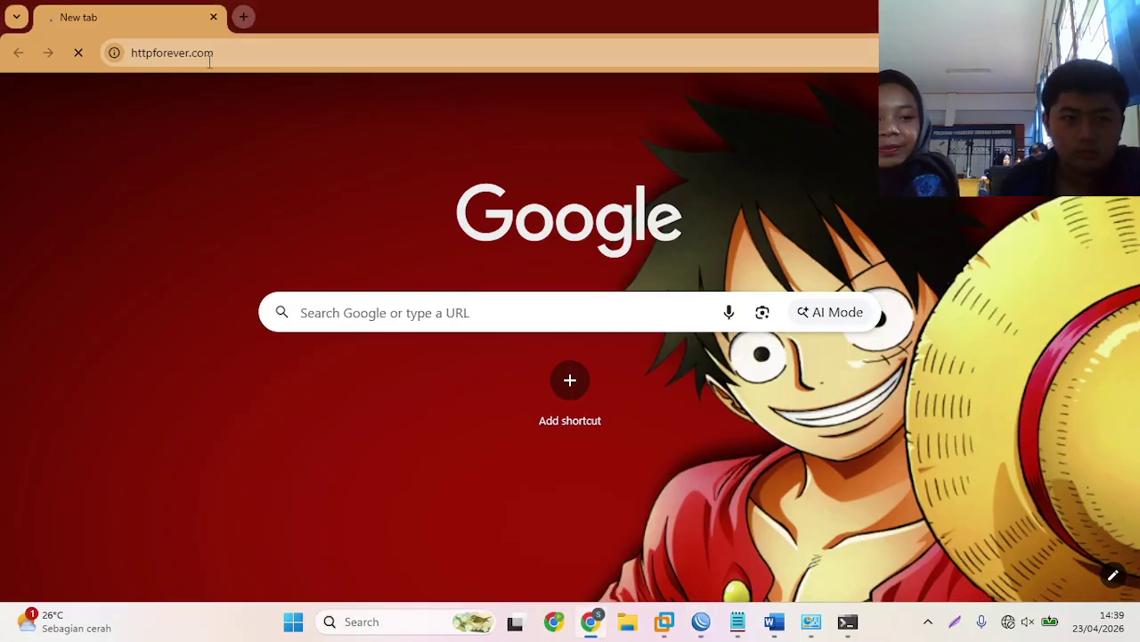
- Reload httpforever.com from the address bar
click(237, 52)
click(237, 51)
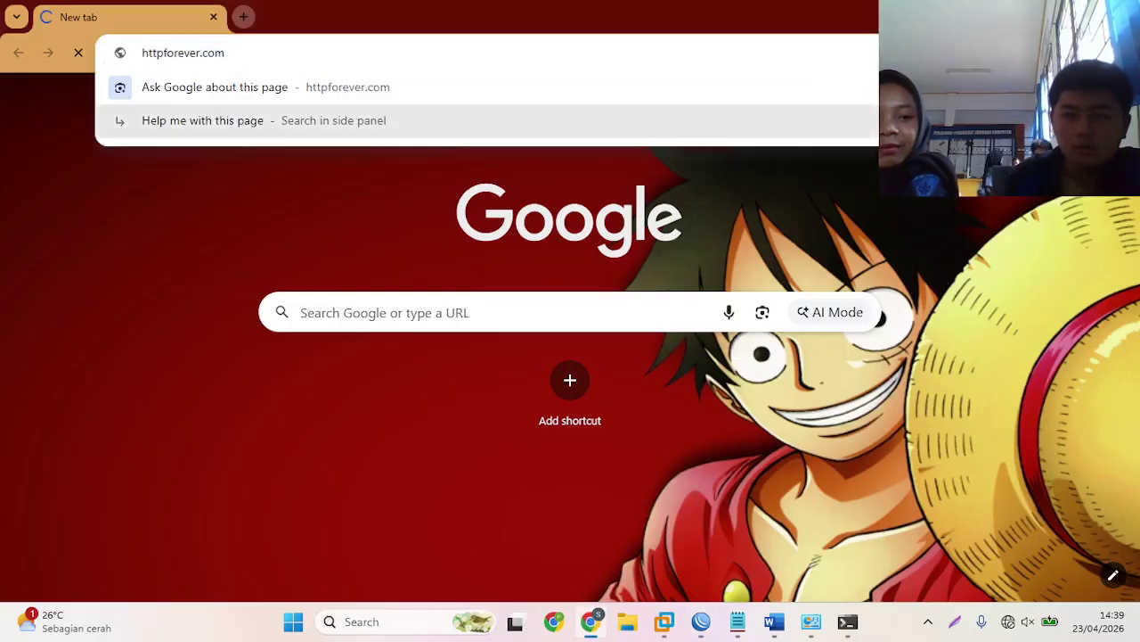
key(Return)
- Delete the last hour of browsing data in Chrome, then switch to WinBox
click(1125, 53)
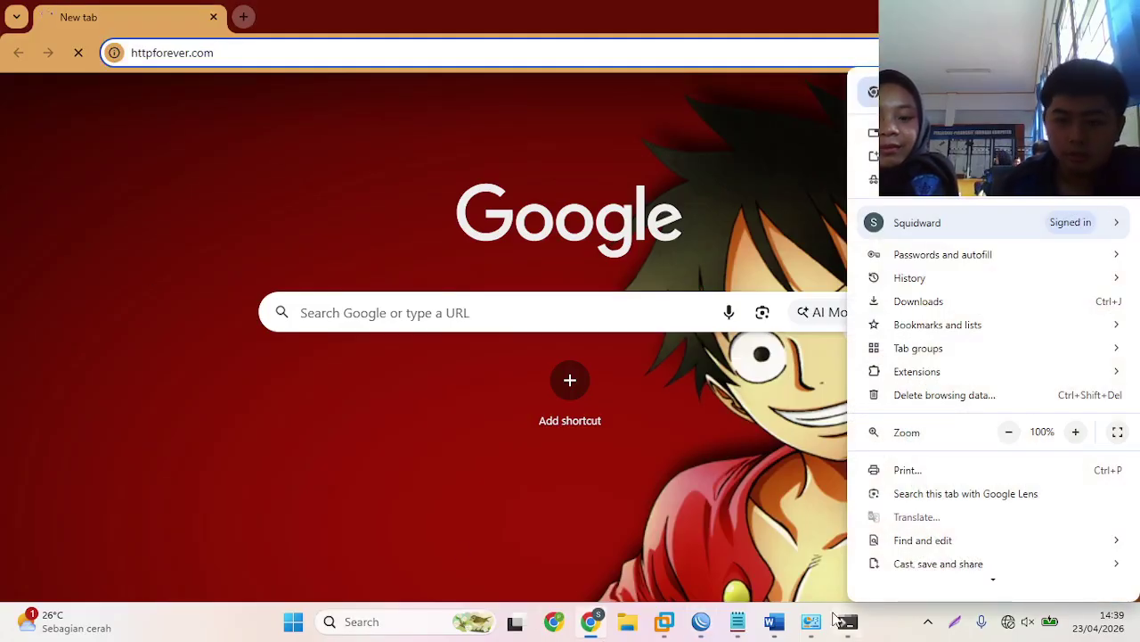
click(918, 389)
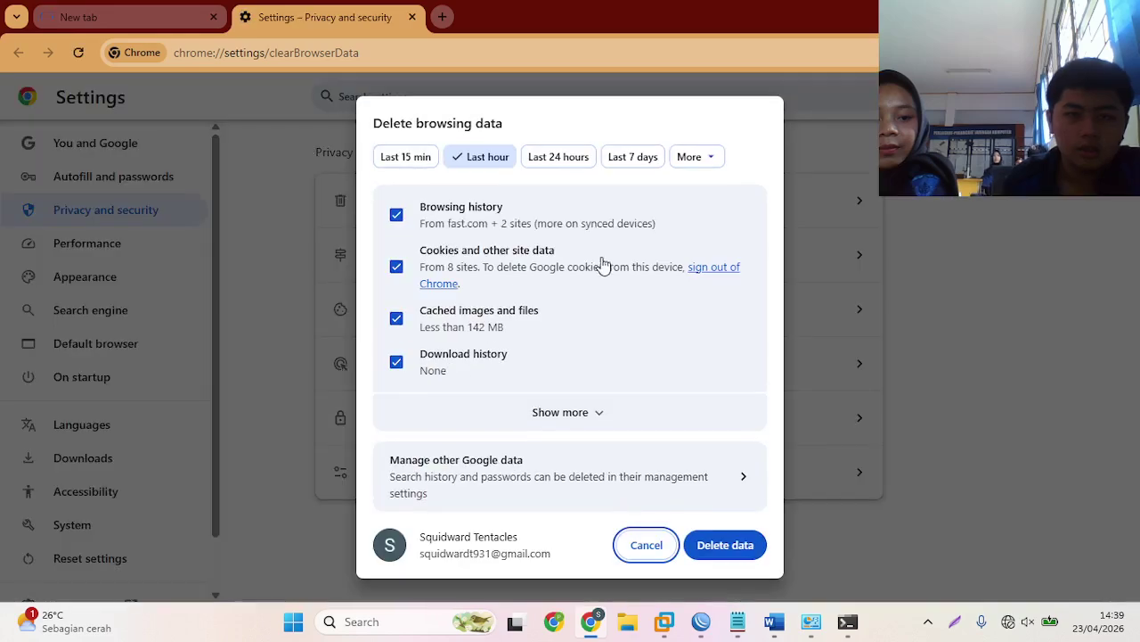
click(741, 544)
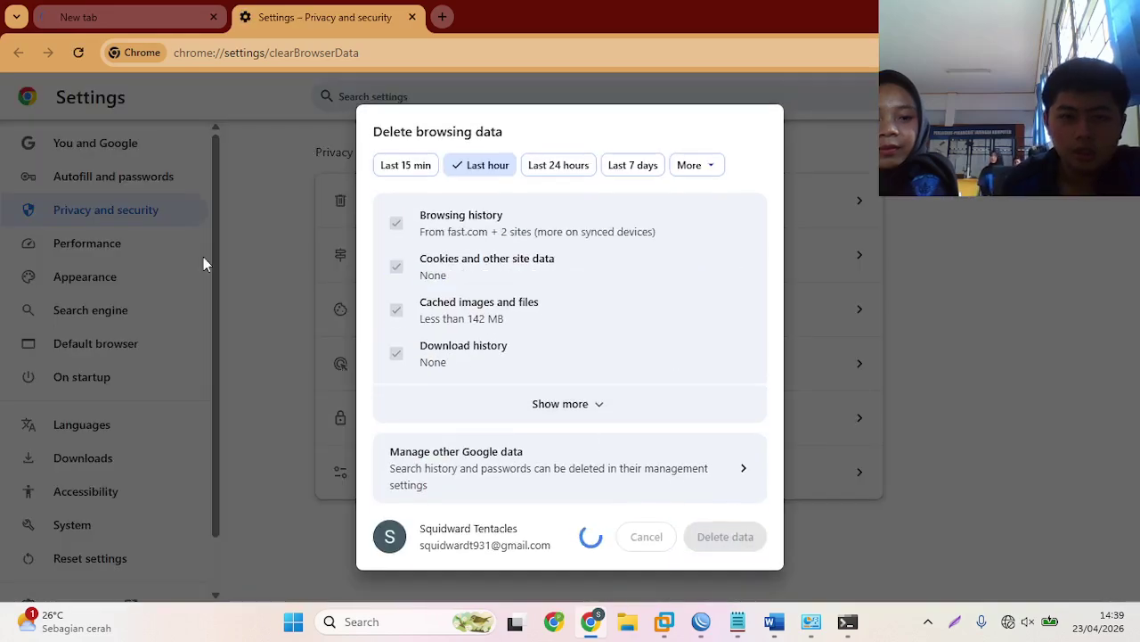
key(alt+Tab)
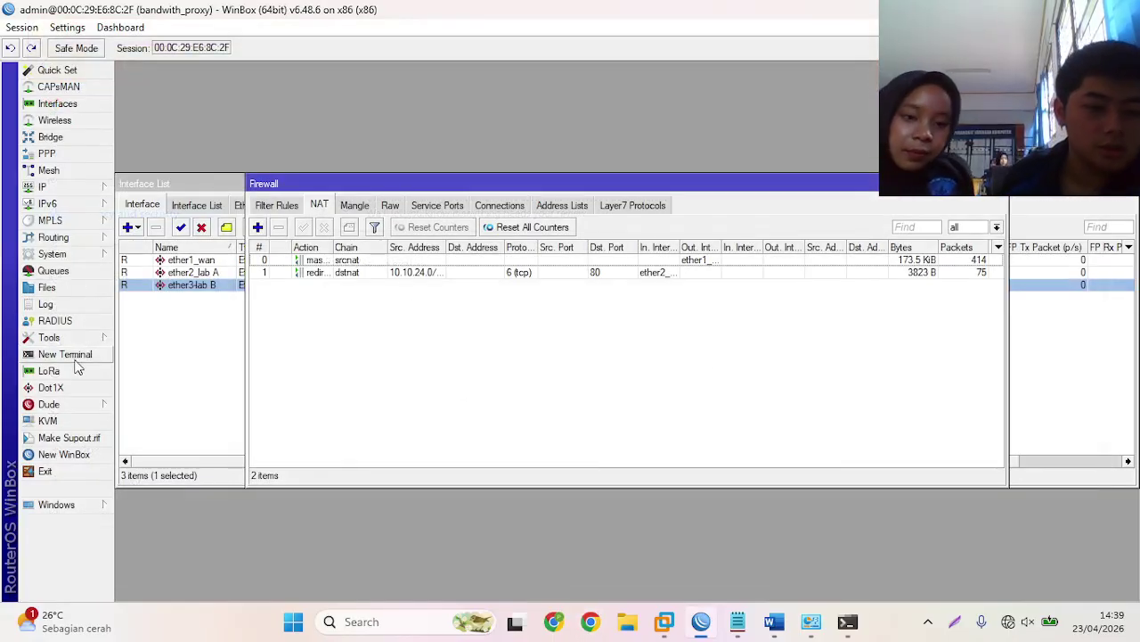
- Reboot the router via System > Reboot, confirming Yes, and bring up the WinBox login window
click(62, 254)
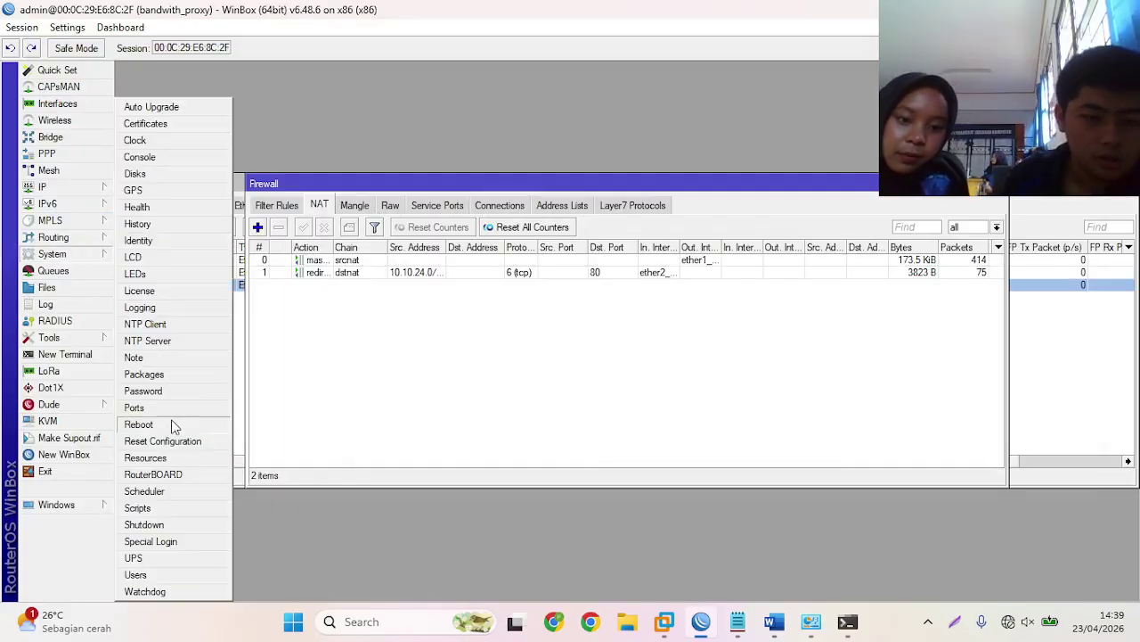
click(139, 425)
click(598, 325)
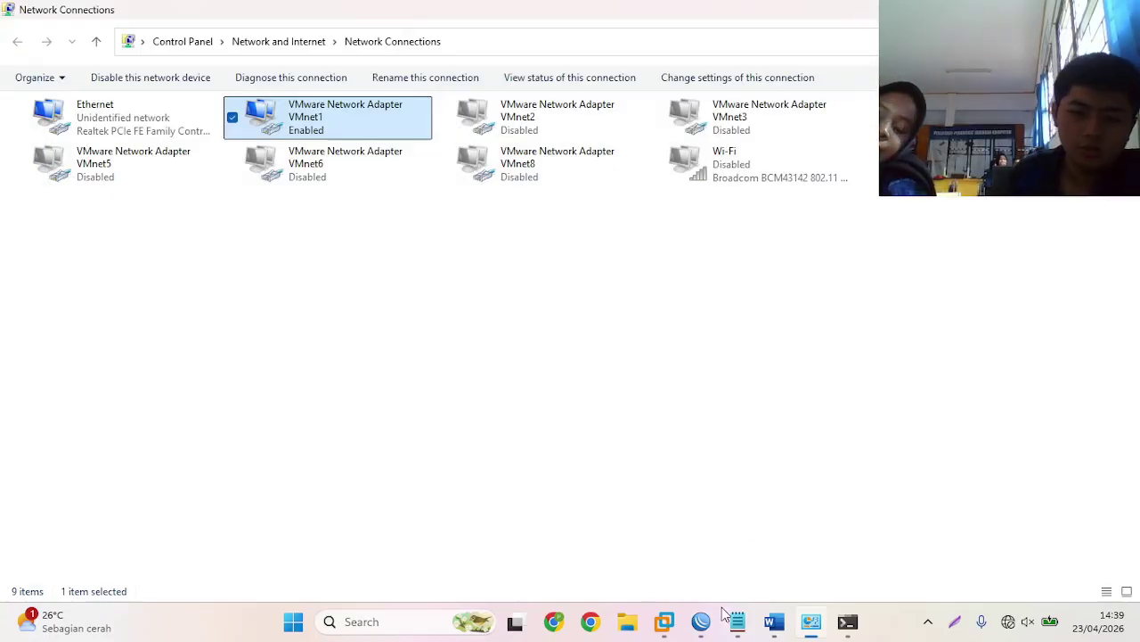
click(701, 621)
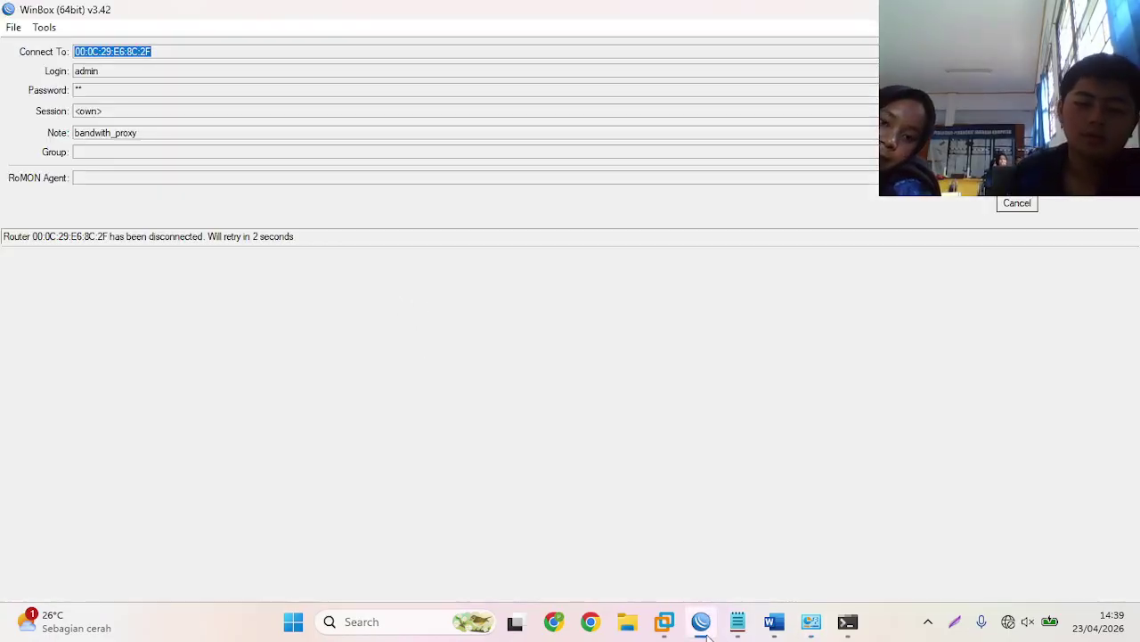
- Open the Ethernet adapter's IPv4 properties in Windows Network Connections
click(701, 624)
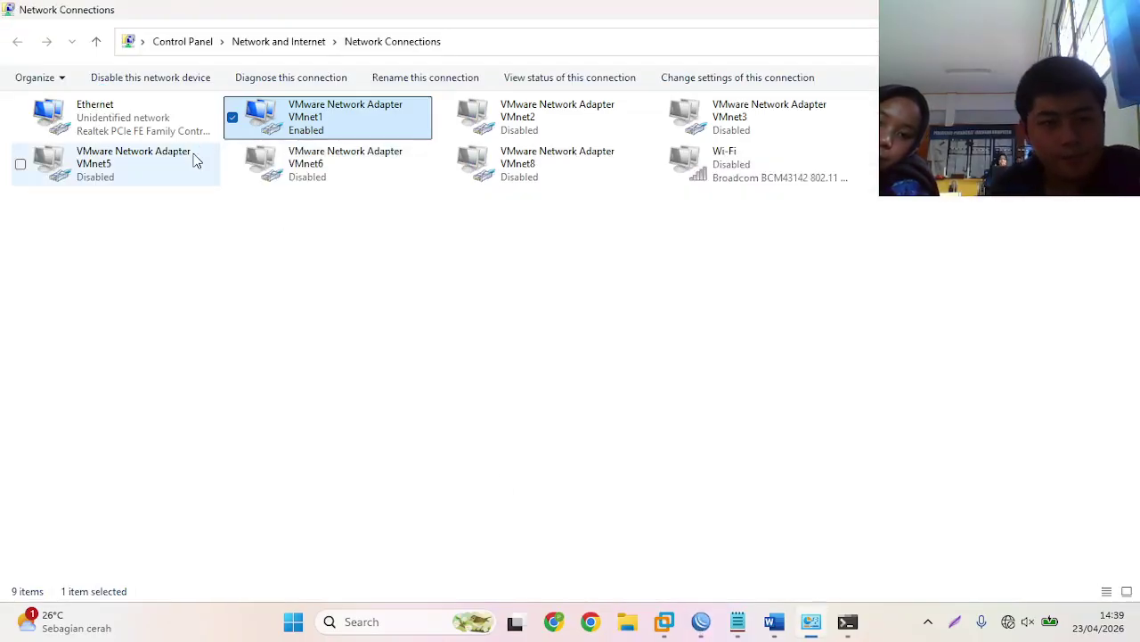
click(174, 132)
right_click(173, 132)
click(264, 297)
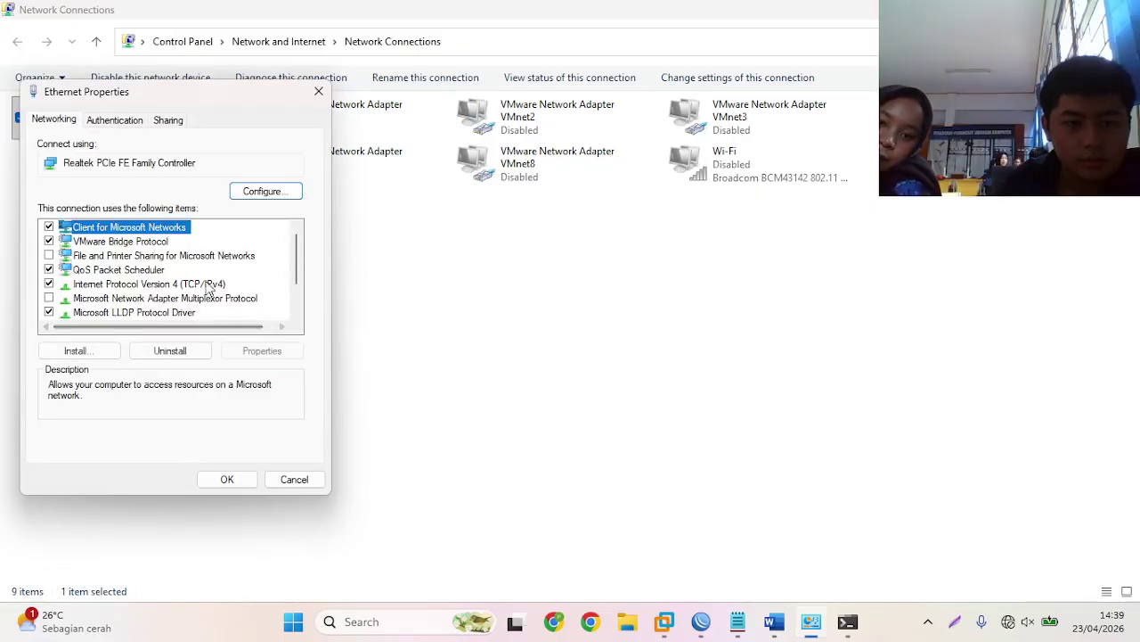
double_click(207, 285)
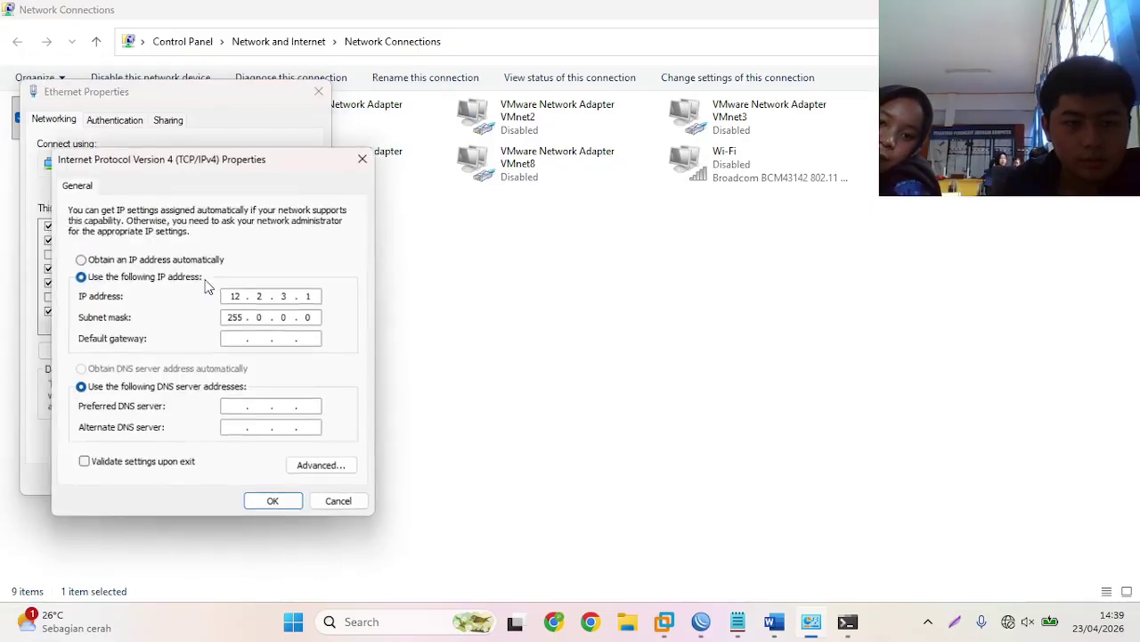
- Close the IPv4 and Ethernet Properties dialogs and switch to the VMware MikroTik console
click(365, 163)
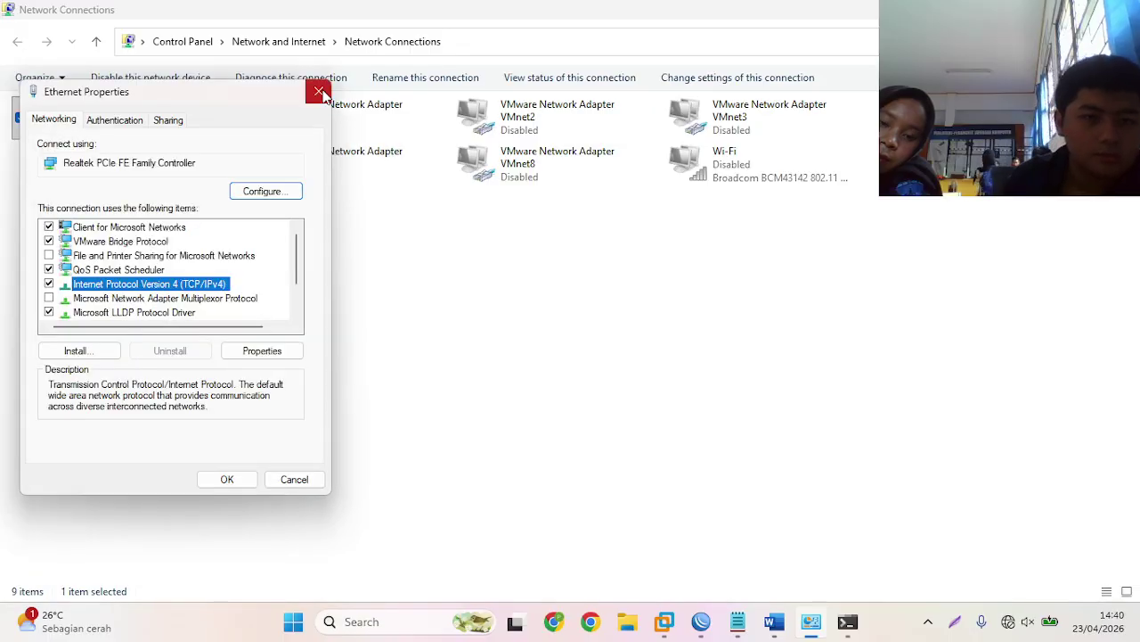
click(318, 91)
click(446, 286)
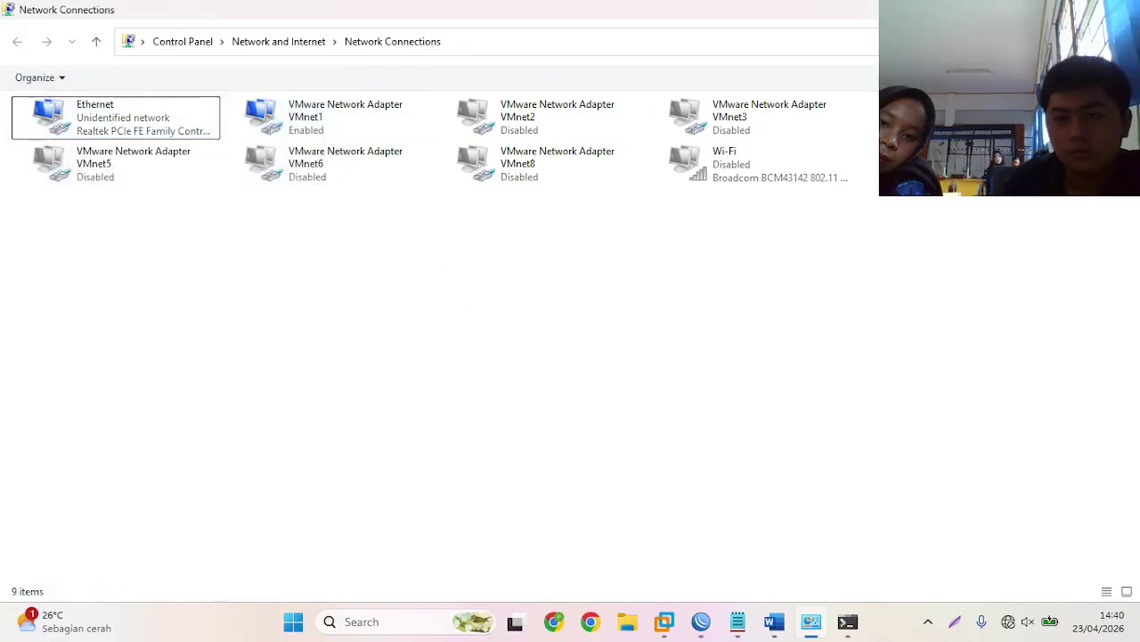
key(alt+Tab)
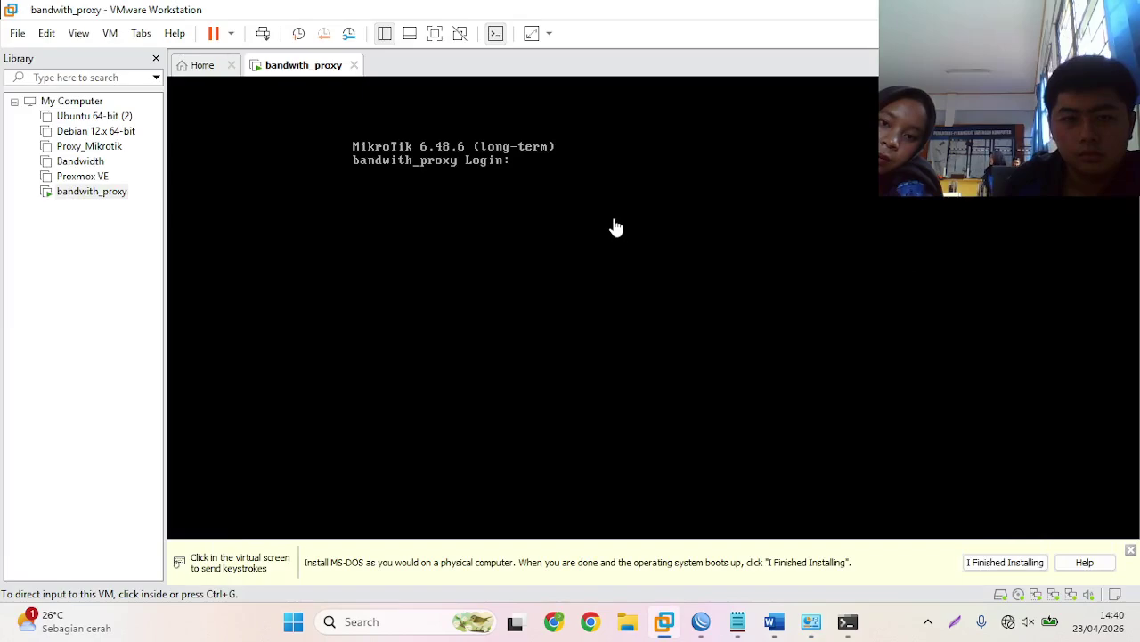
- Switch to WinBox and reconnect to the rebooted bandwith_proxy router
click(701, 621)
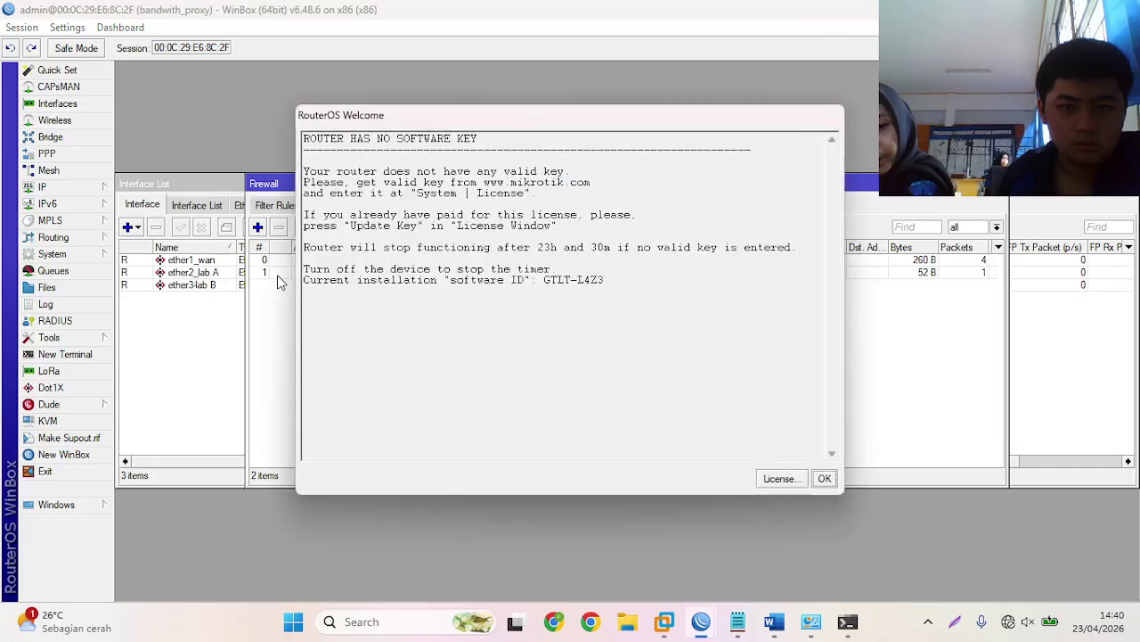
- Dismiss the licence notice and ping google.com from a new terminal, confirming 0% loss
click(829, 480)
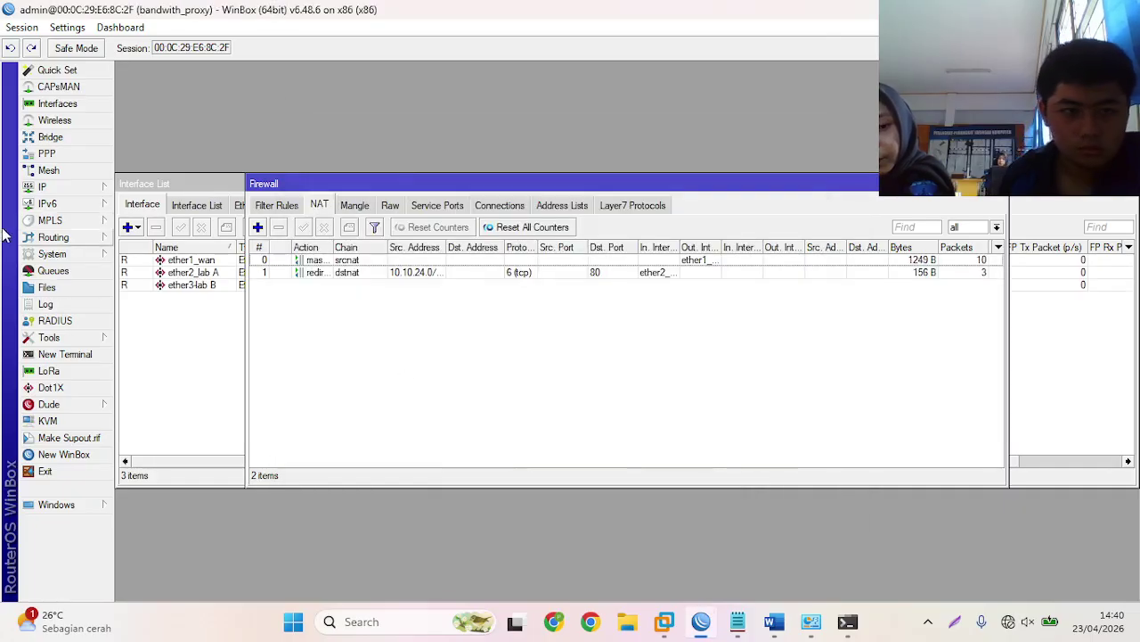
click(64, 354)
key(Return)
text(p)
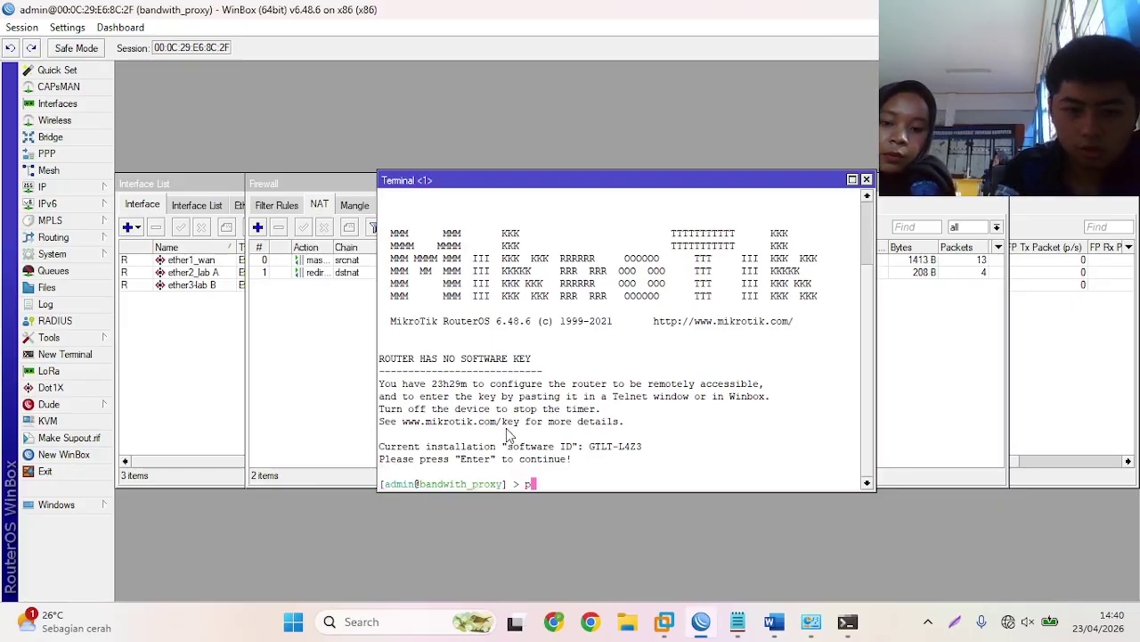
text(ing go)
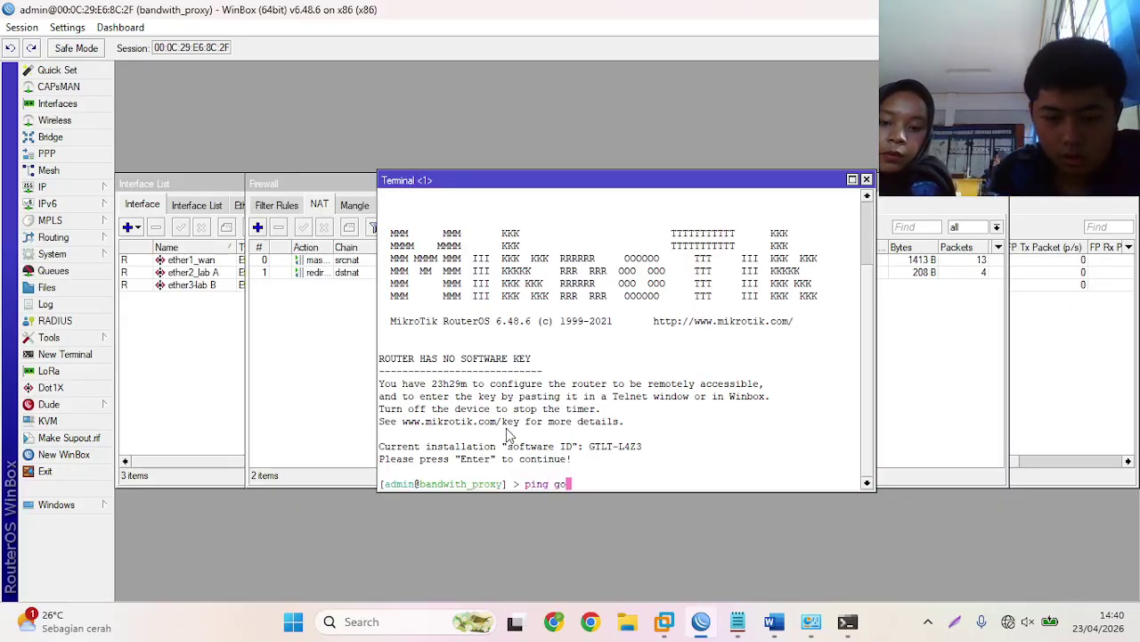
text(ogle.com)
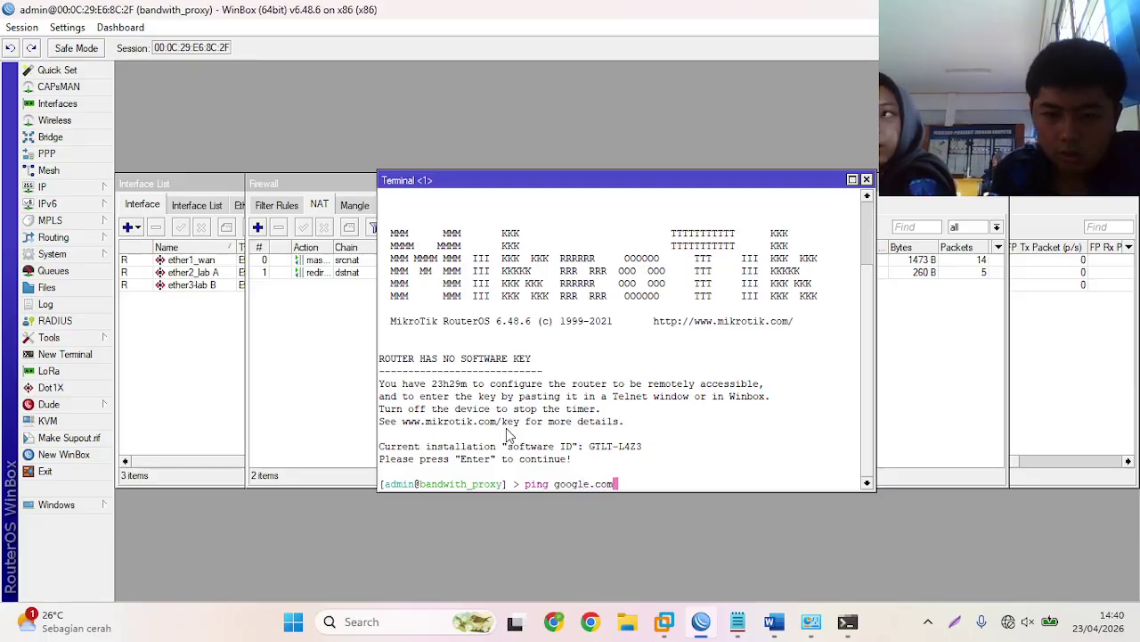
key(Return)
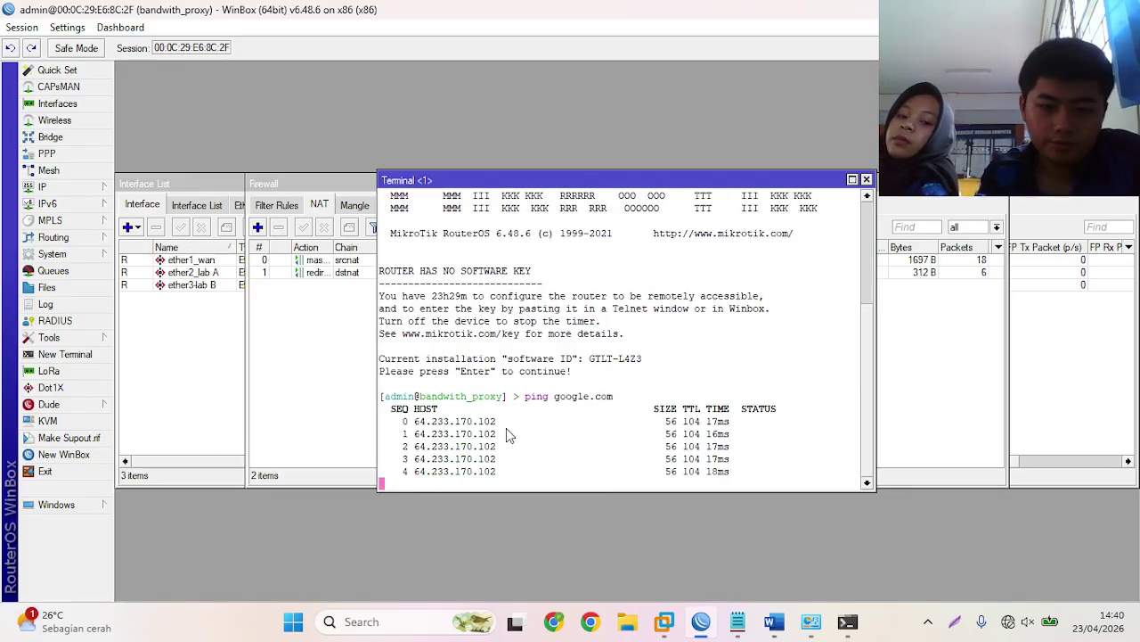
key(ctrl+c)
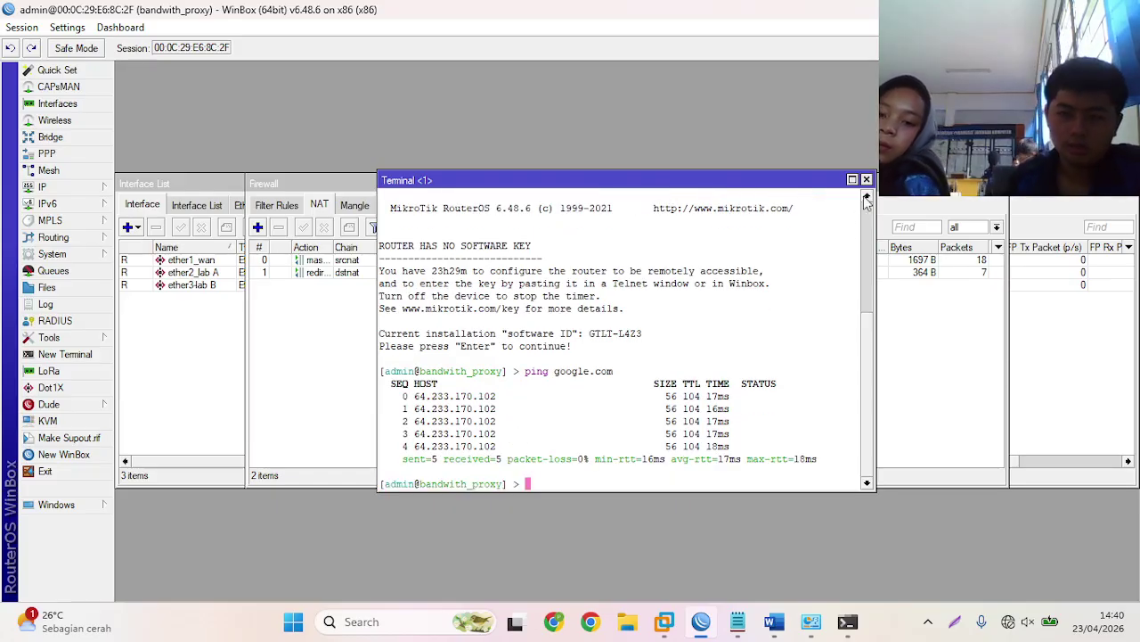
click(866, 179)
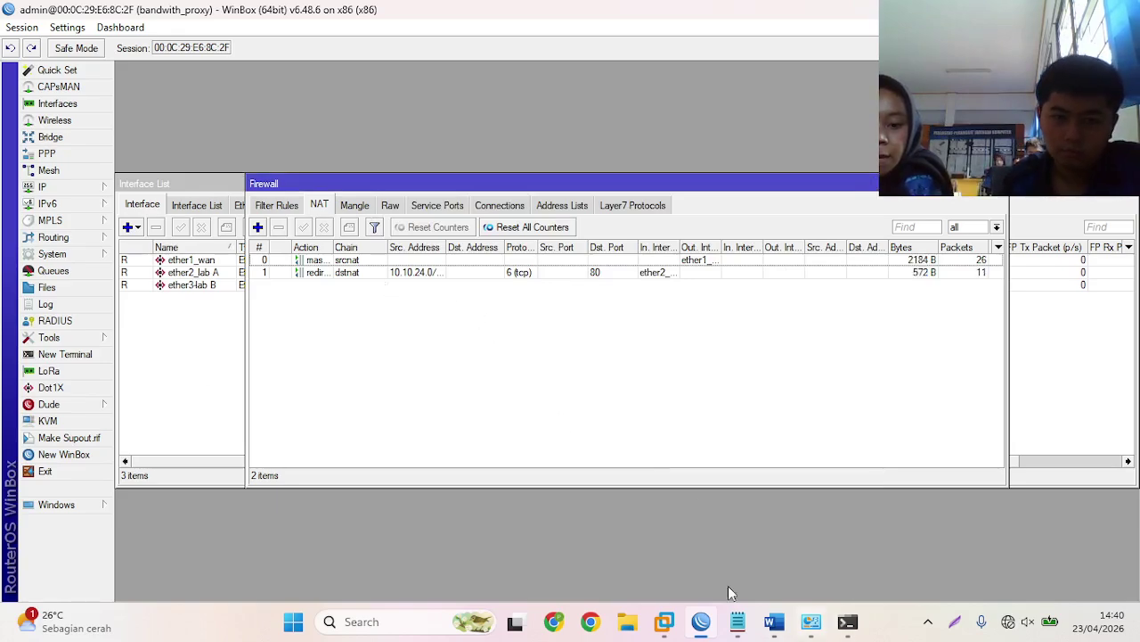
- Inspect the Web Proxy access rule denying httpforever.com to 10.10.24.0/28, showing 0 hits
click(63, 188)
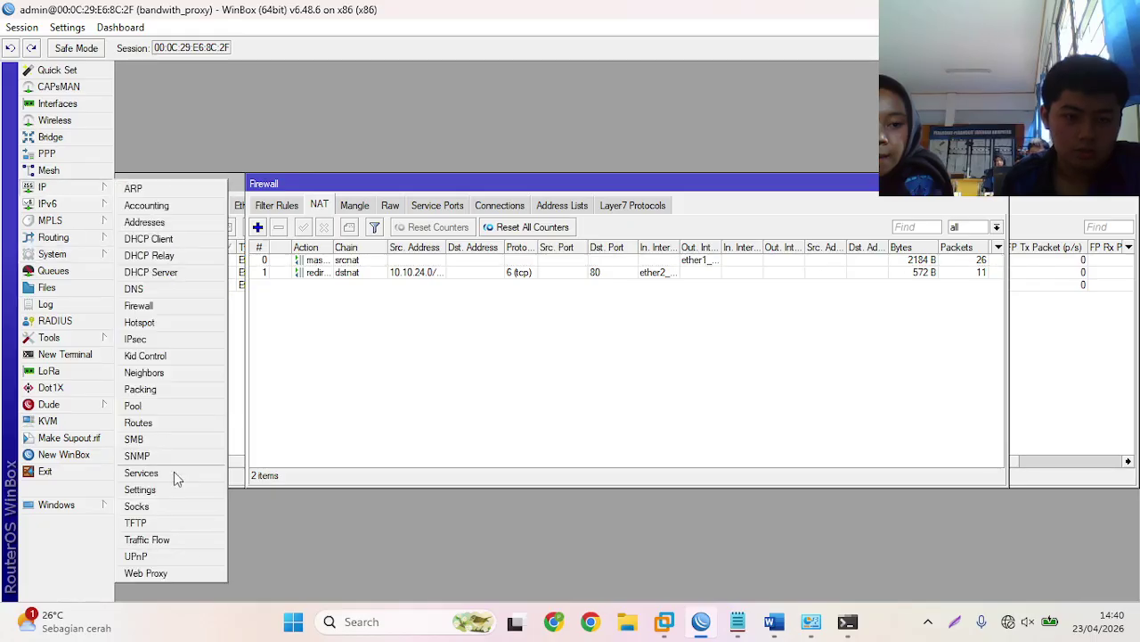
click(146, 573)
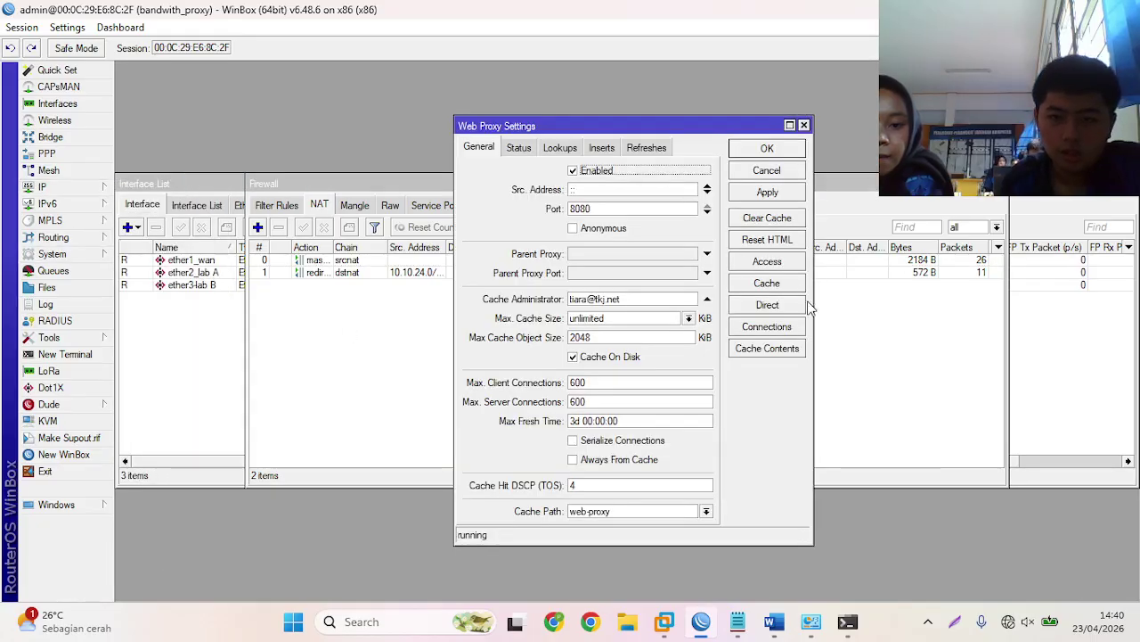
click(767, 262)
double_click(417, 251)
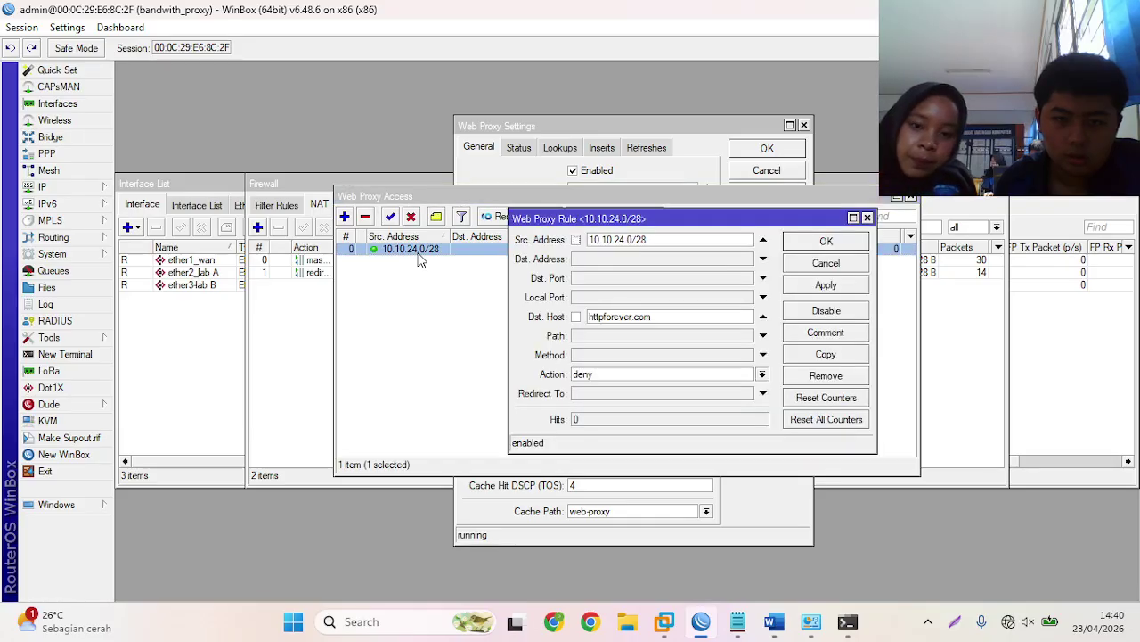
click(628, 621)
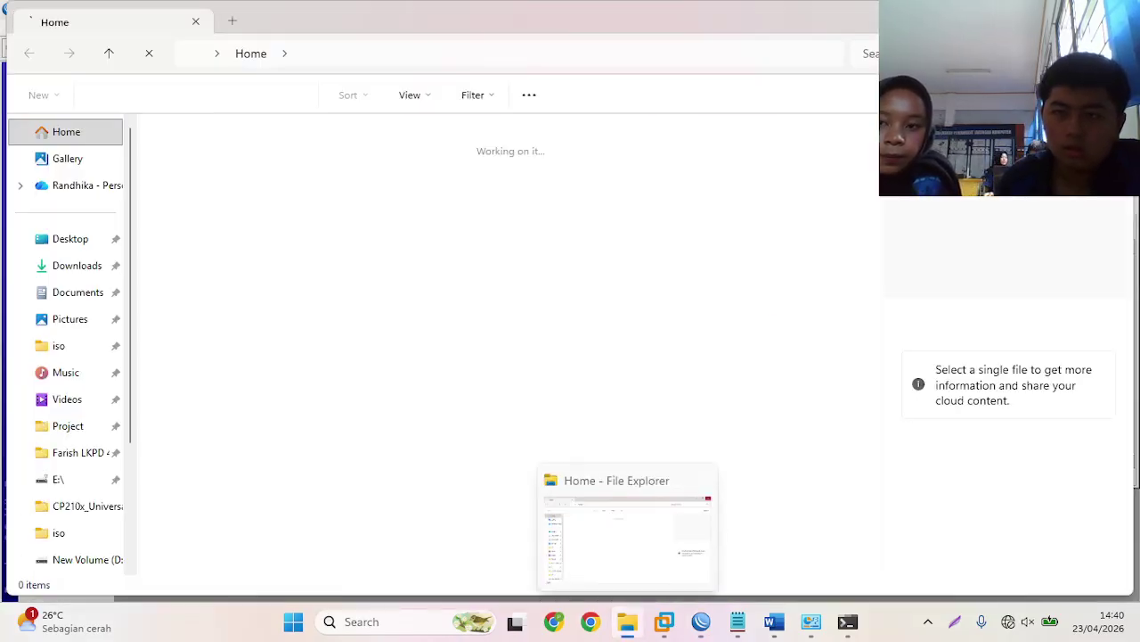
- Visit httpforever.com in Chrome past the warning and confirm the proxy's ERROR: Forbidden page
click(628, 621)
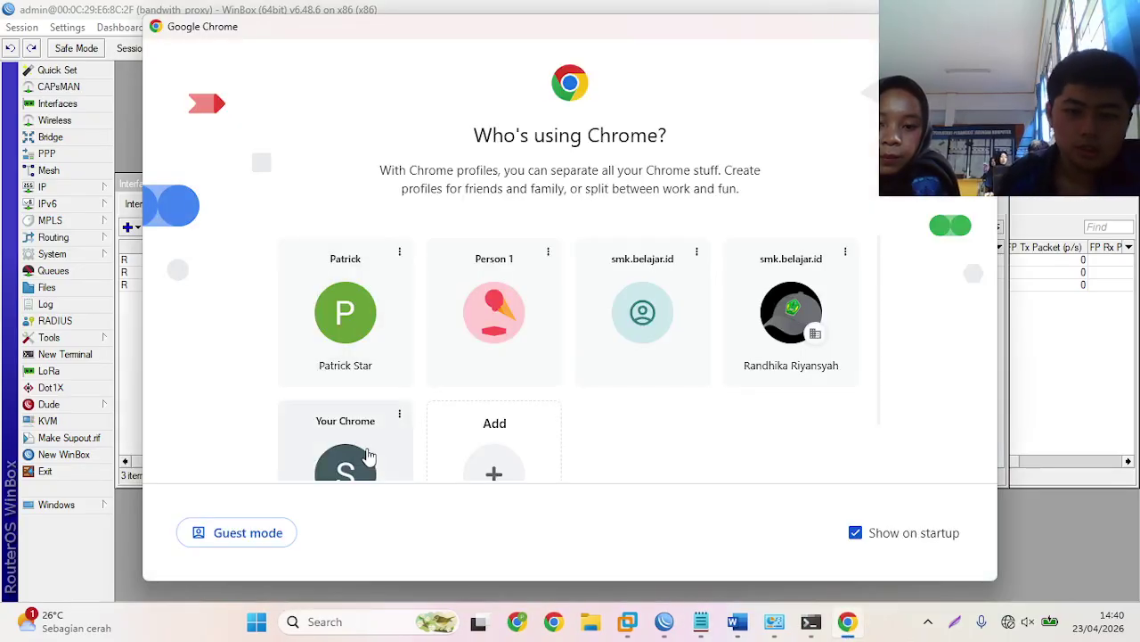
click(373, 455)
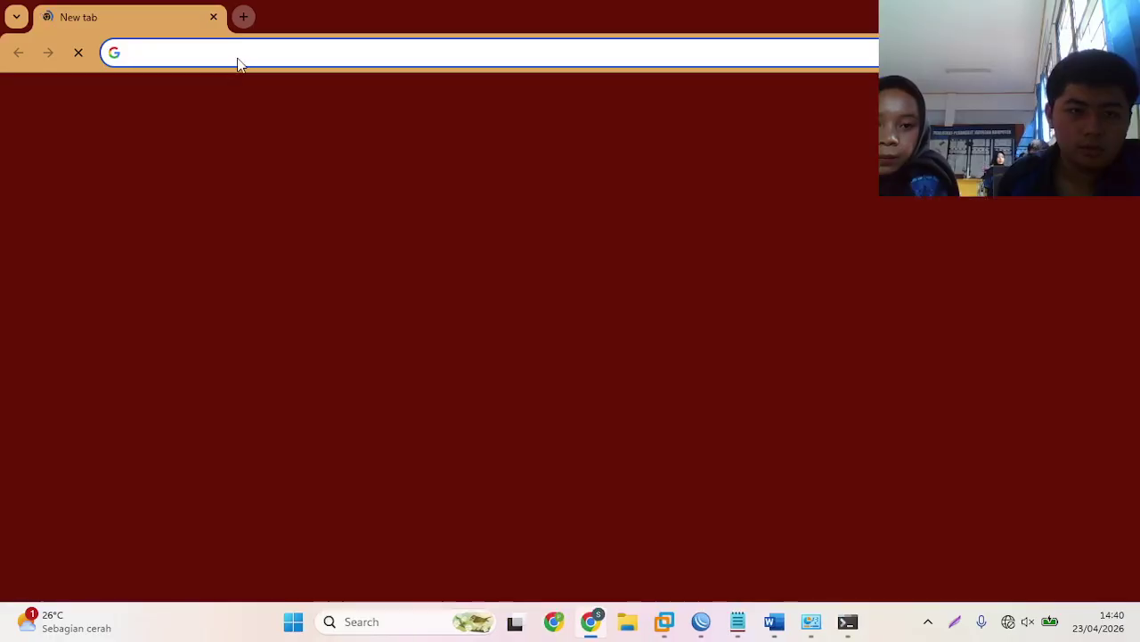
click(236, 59)
click(217, 119)
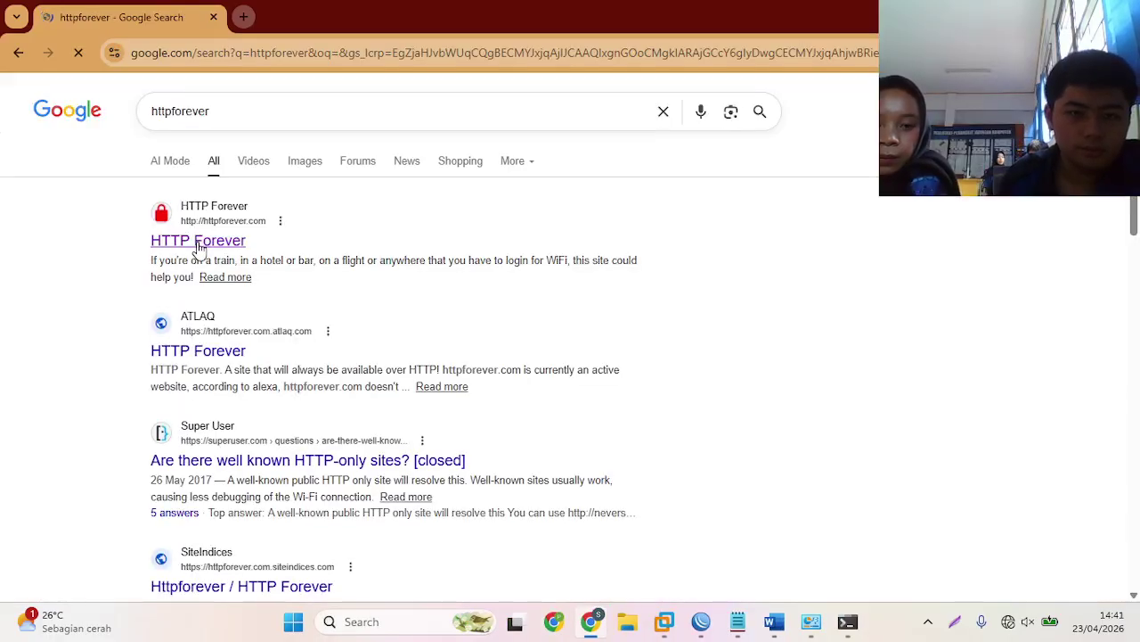
click(197, 242)
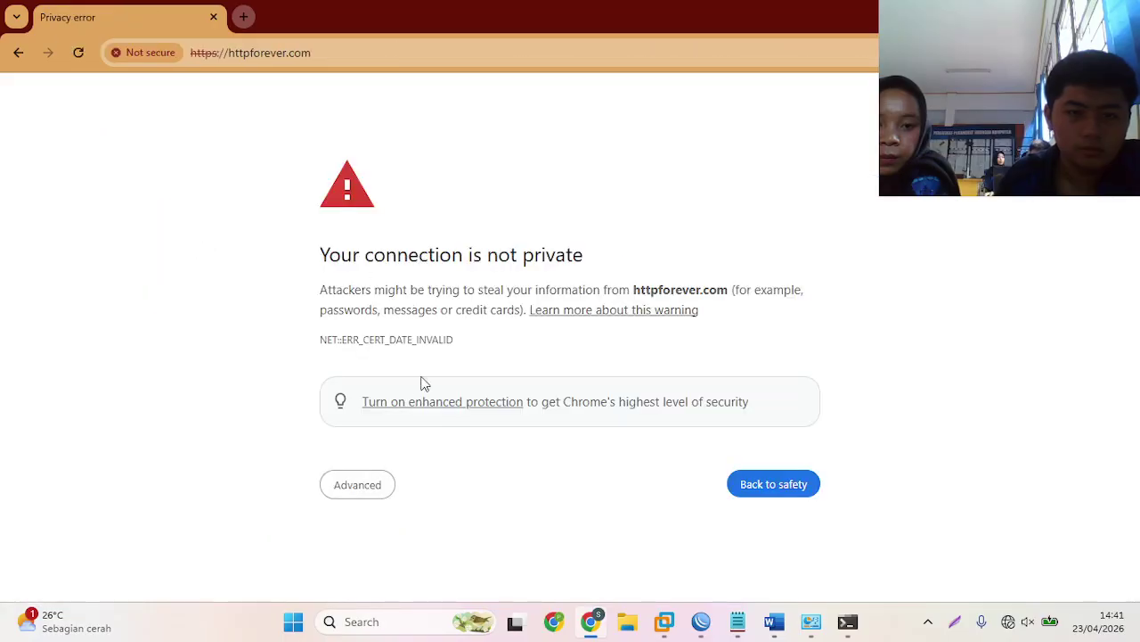
click(359, 487)
scroll(382, 445, down, 2)
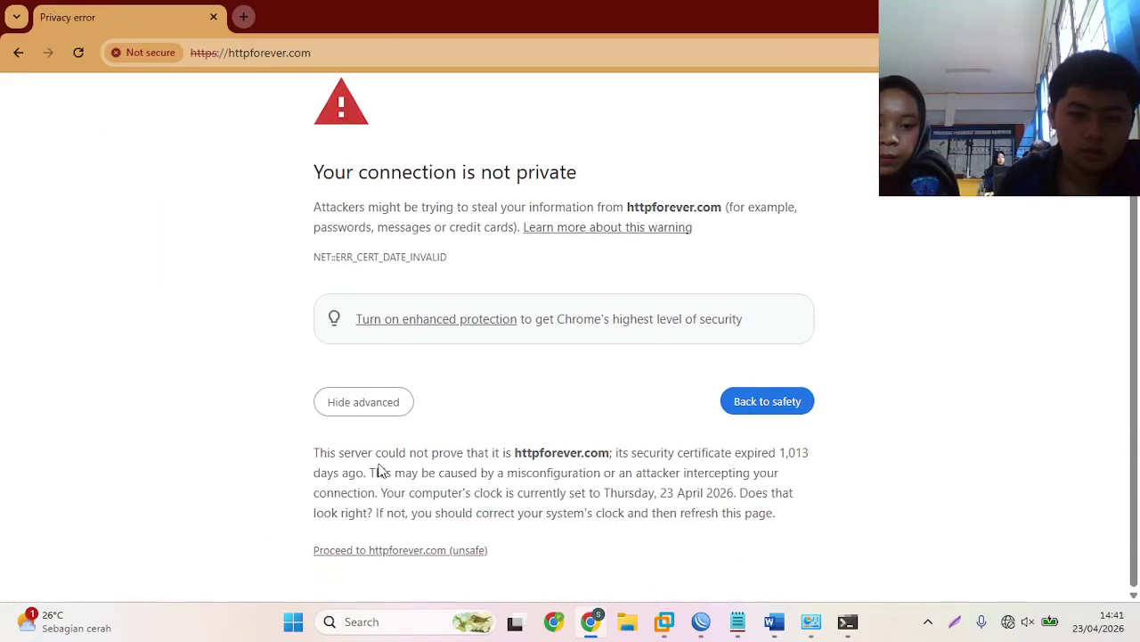
click(395, 552)
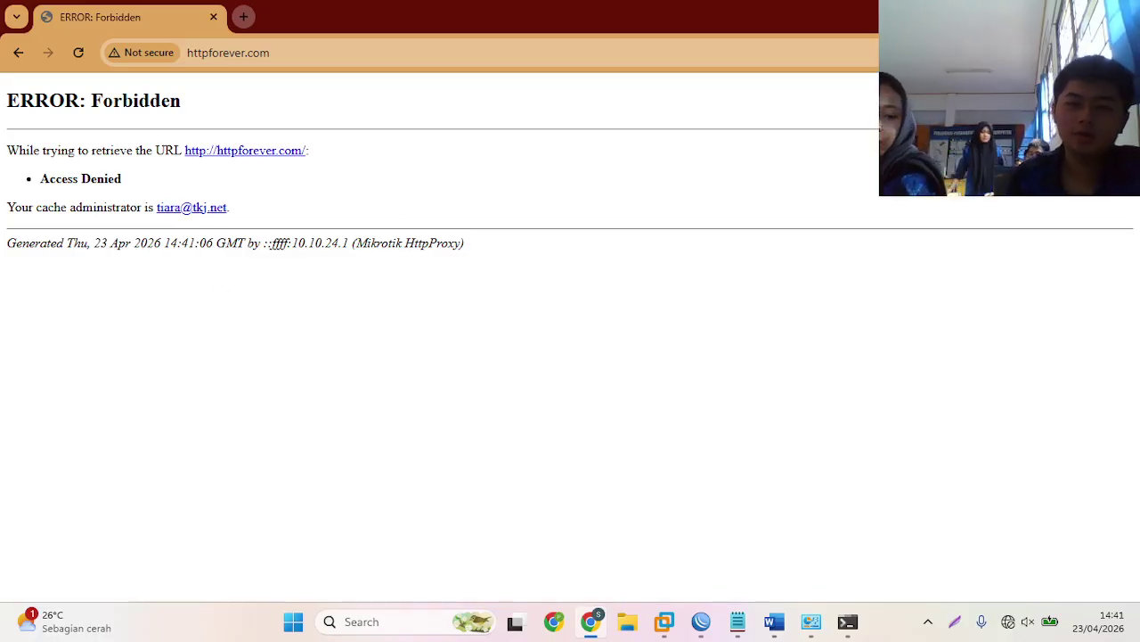
click(1124, 52)
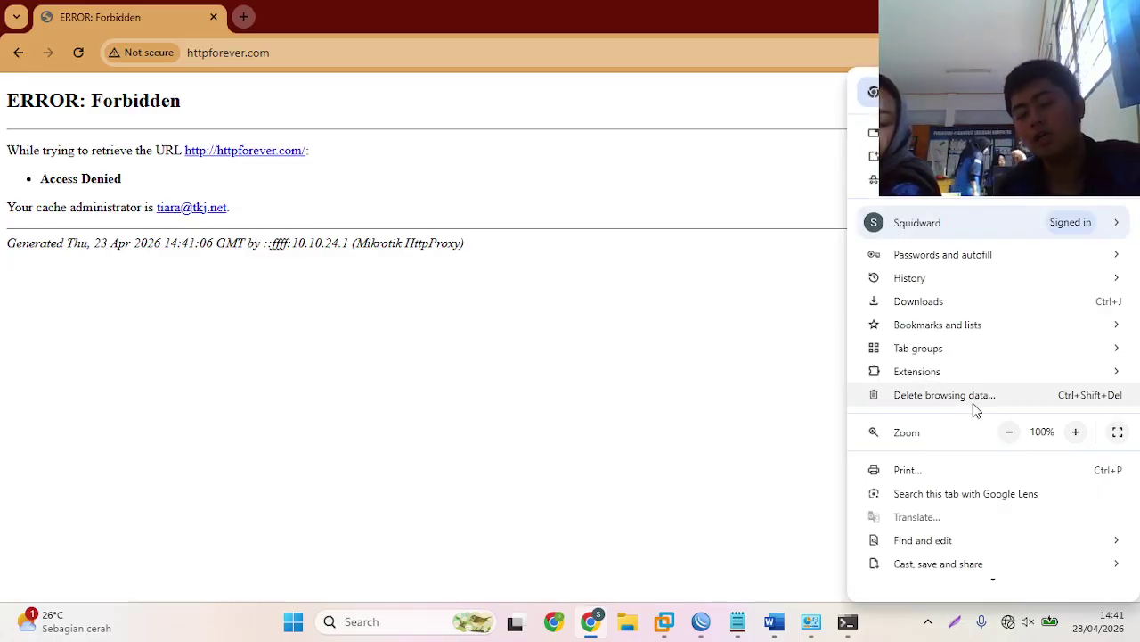
- Browse Chrome's delete-browsing-data time ranges, cancel without clearing, and close the Settings tab
click(969, 398)
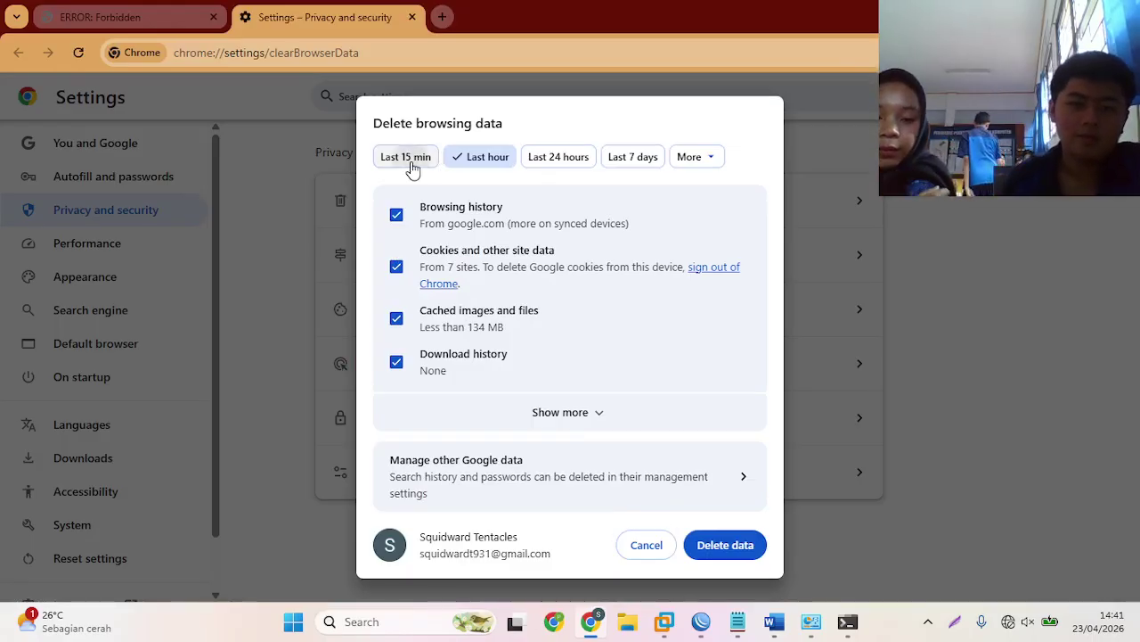
click(409, 160)
click(486, 158)
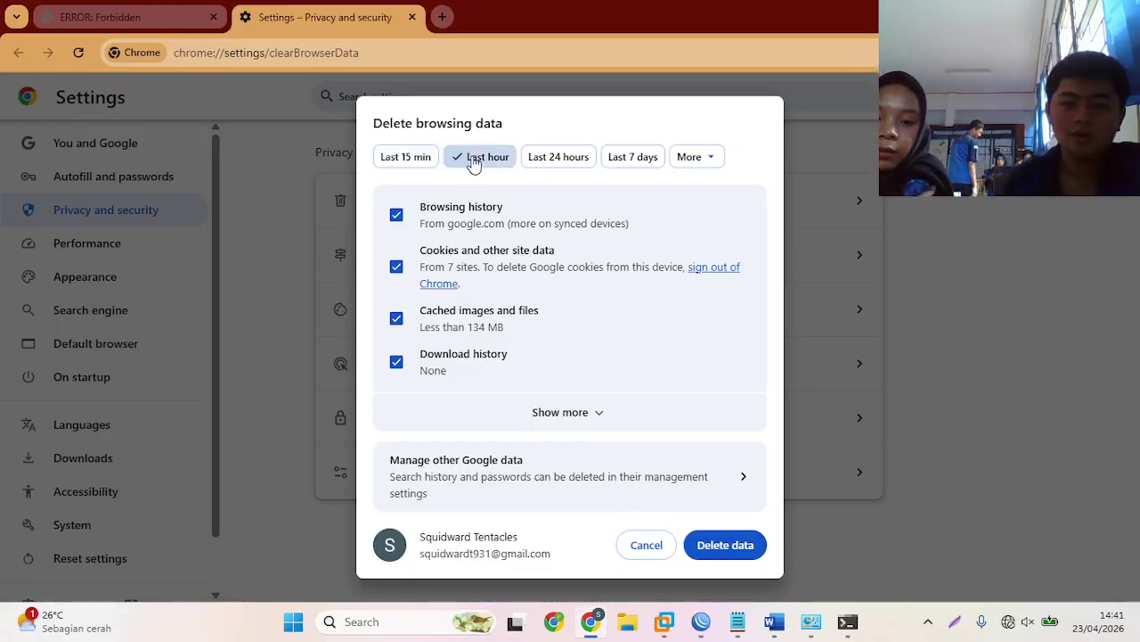
click(684, 156)
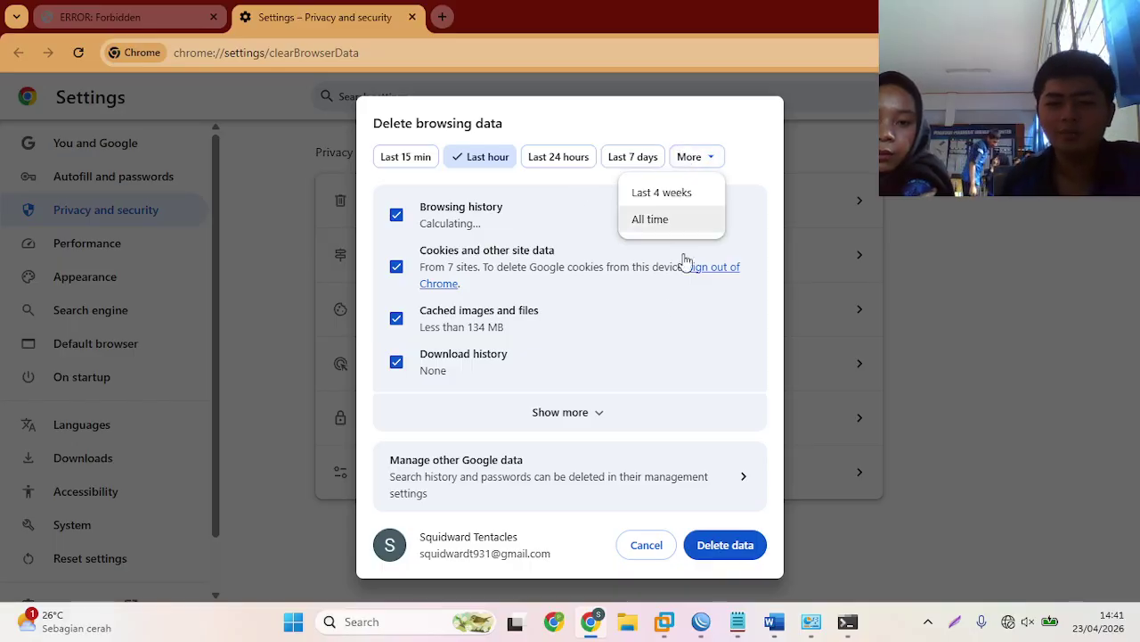
click(641, 552)
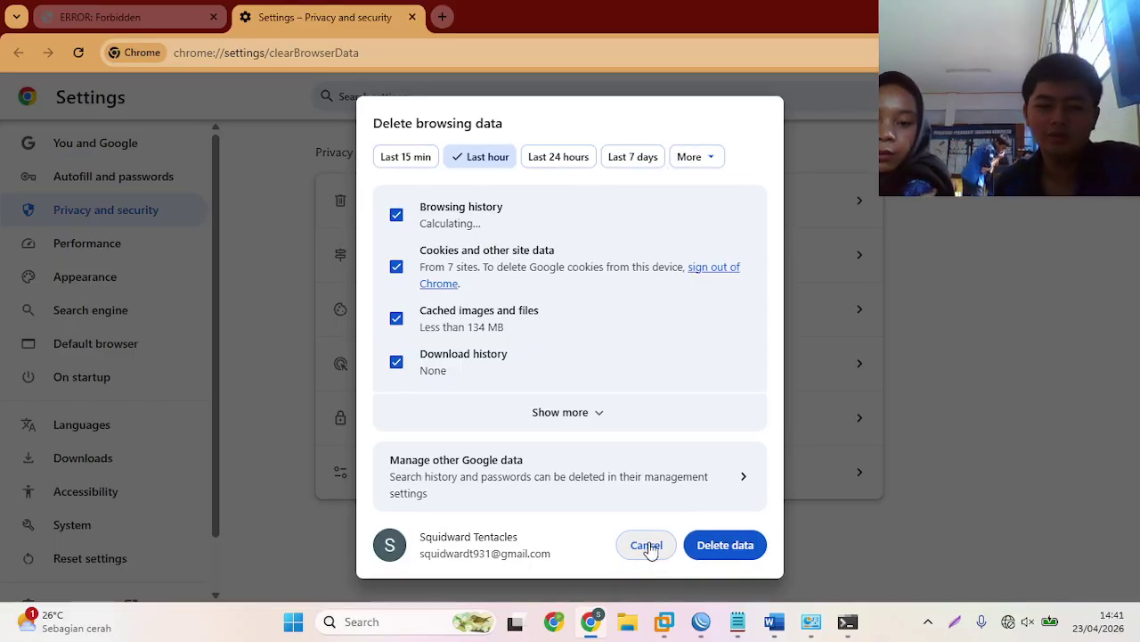
click(652, 541)
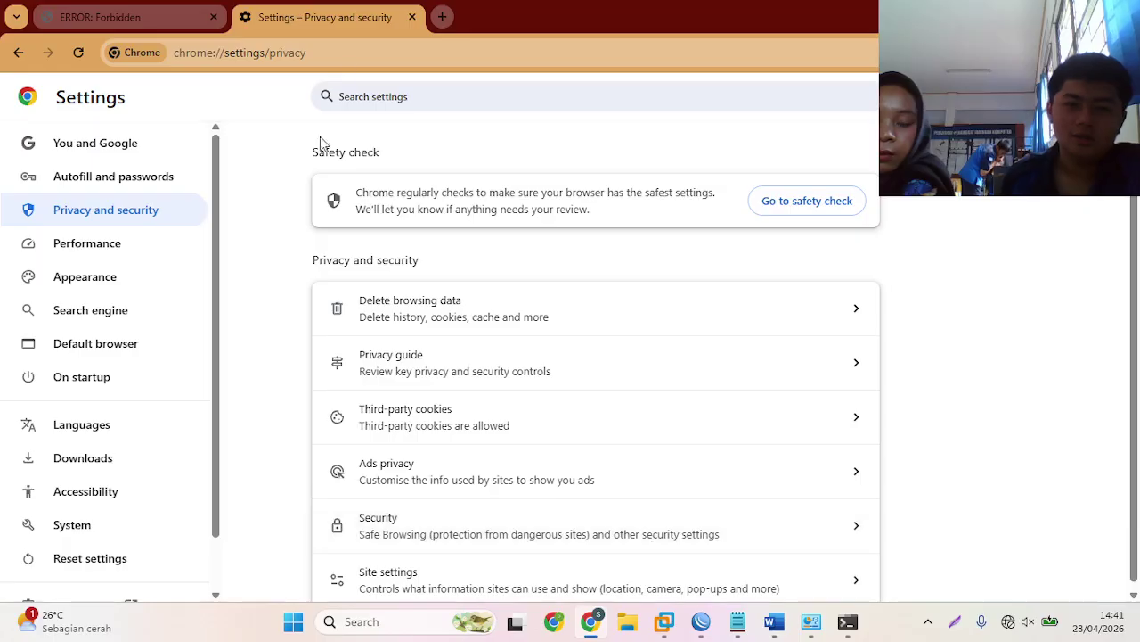
click(415, 18)
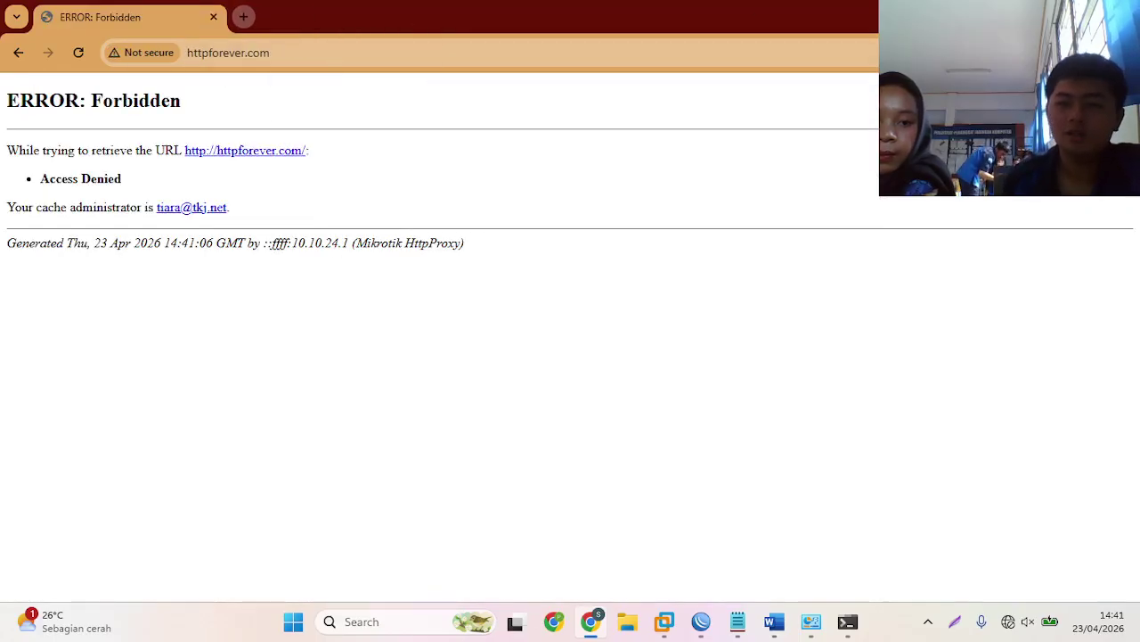
click(701, 621)
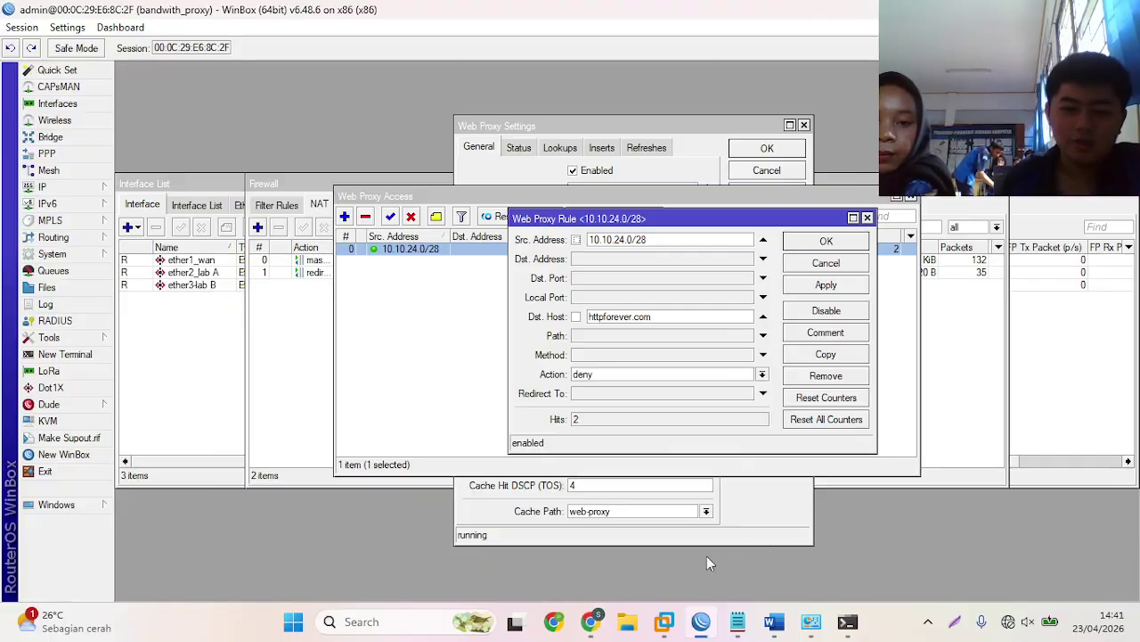
- Check Chrome's Forbidden page for httpforever.com, then close the deny rule dialog in WinBox
click(51, 254)
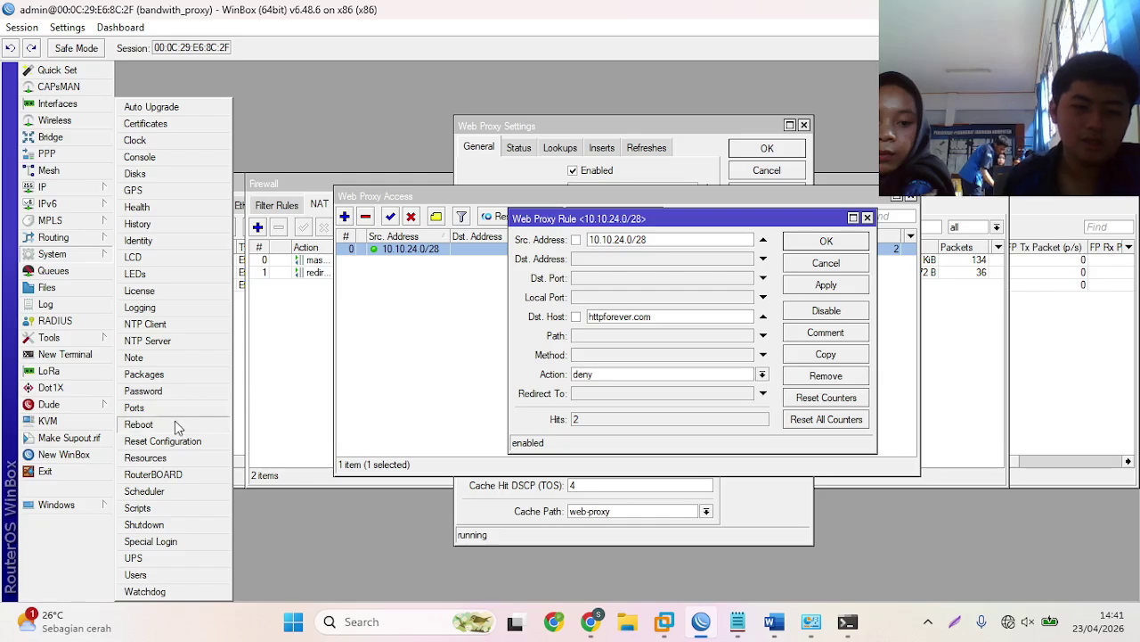
click(59, 104)
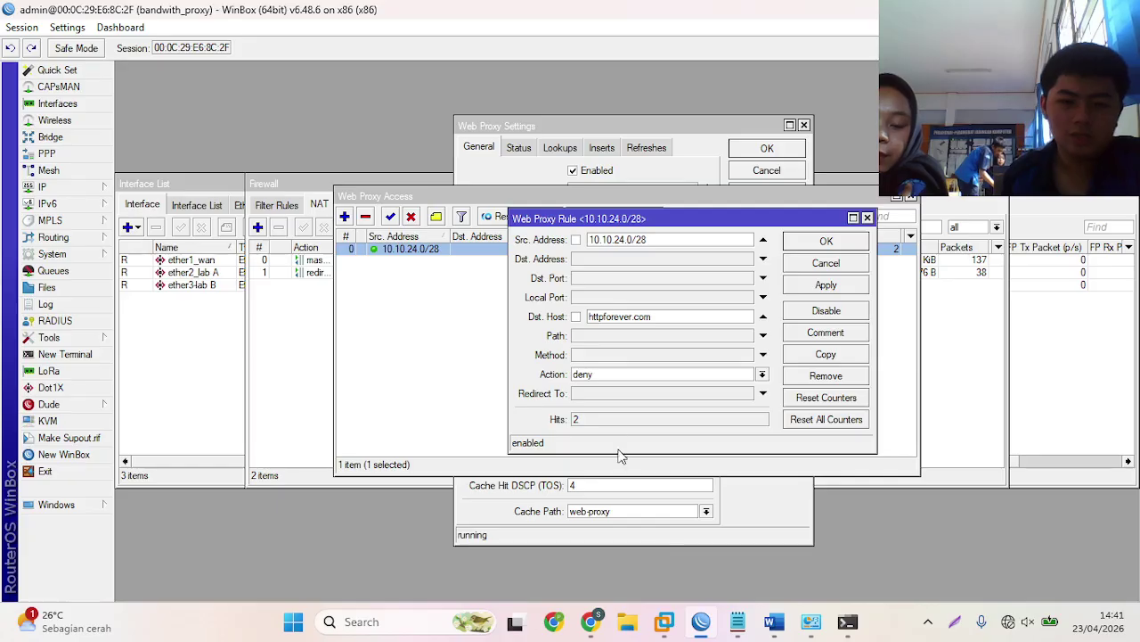
mouse_move(703, 623)
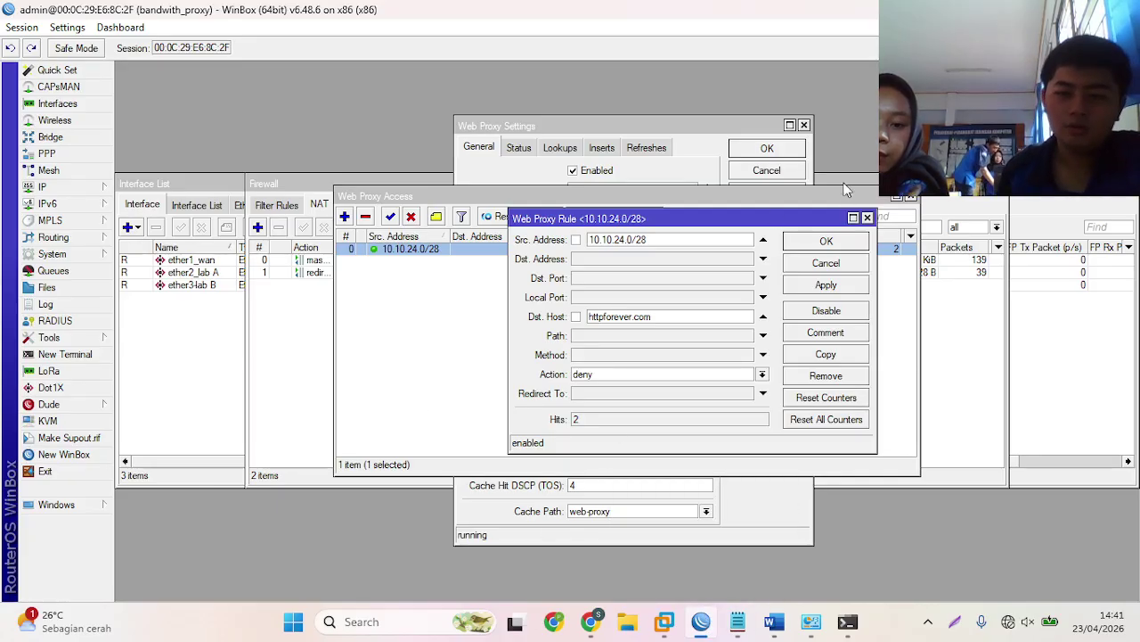
click(592, 628)
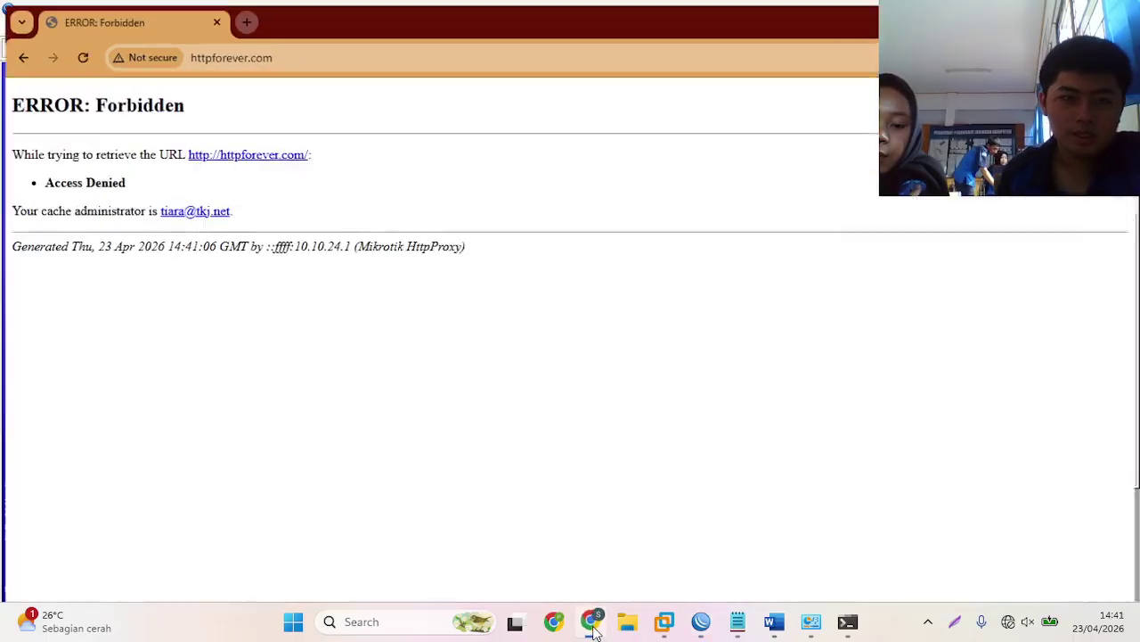
click(592, 627)
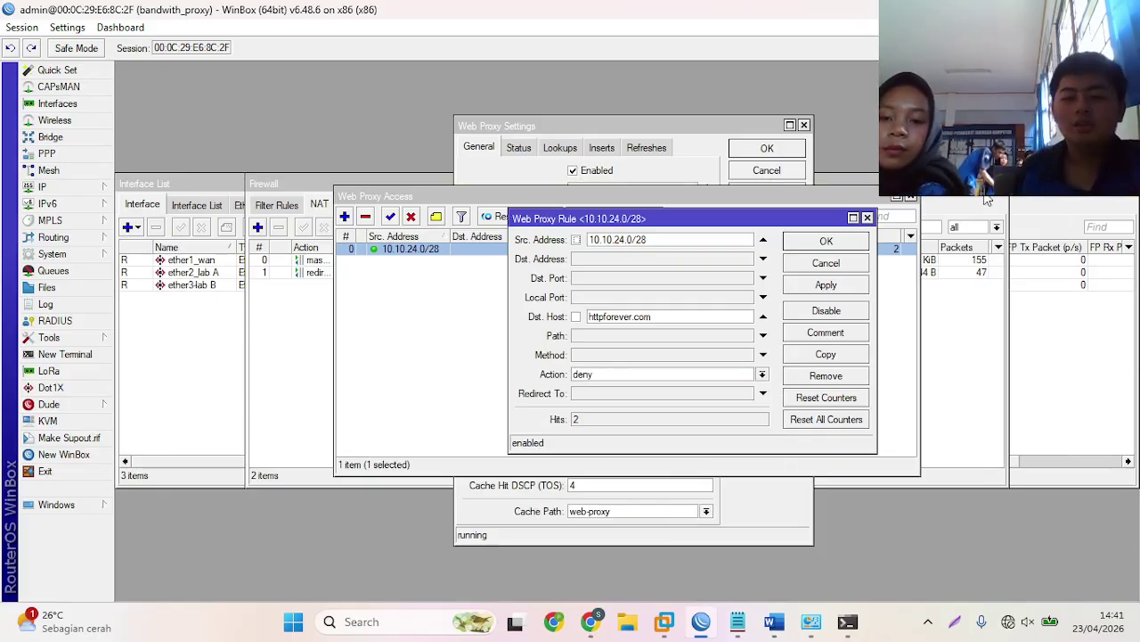
click(853, 247)
click(738, 621)
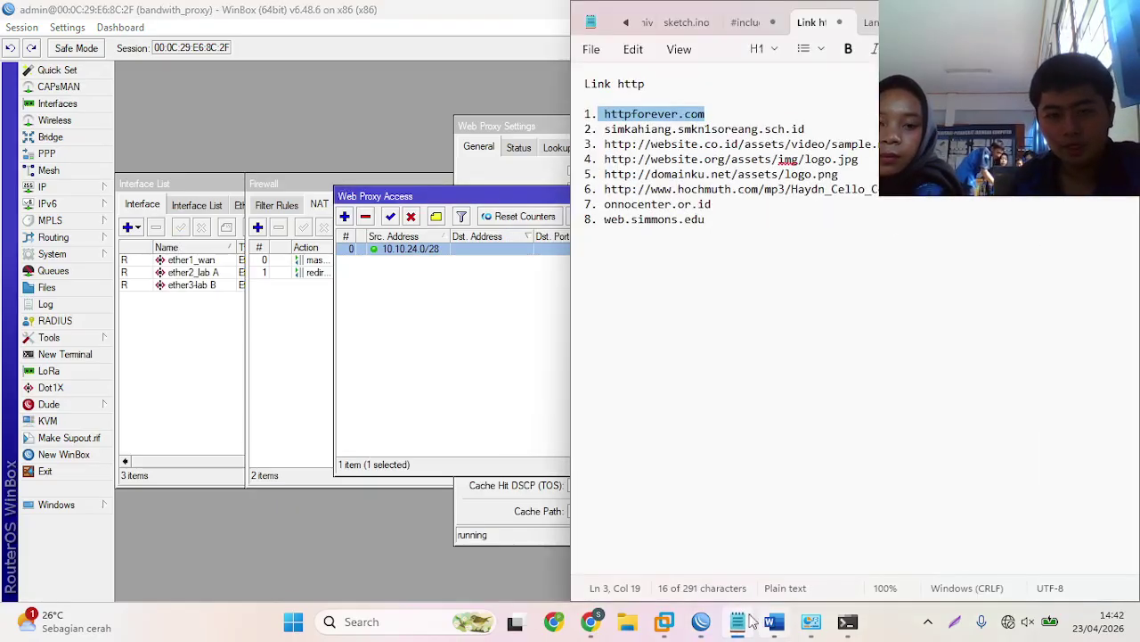
- Read the proxy tasks on Notepad's Langkah tab, then select the httpforever.com deny rule
click(854, 402)
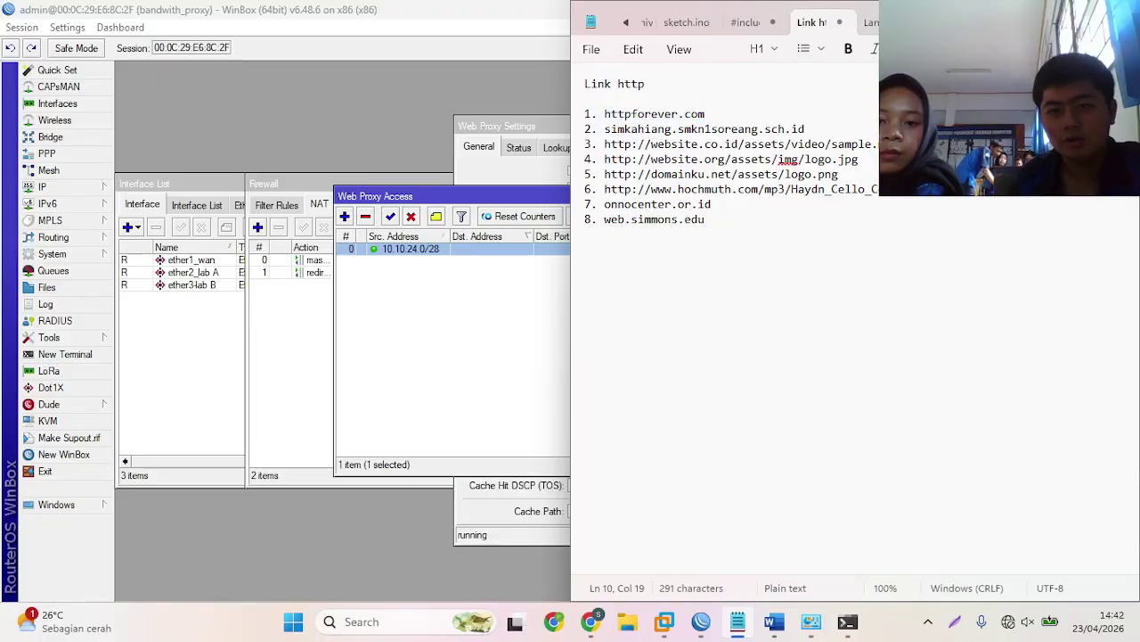
click(872, 27)
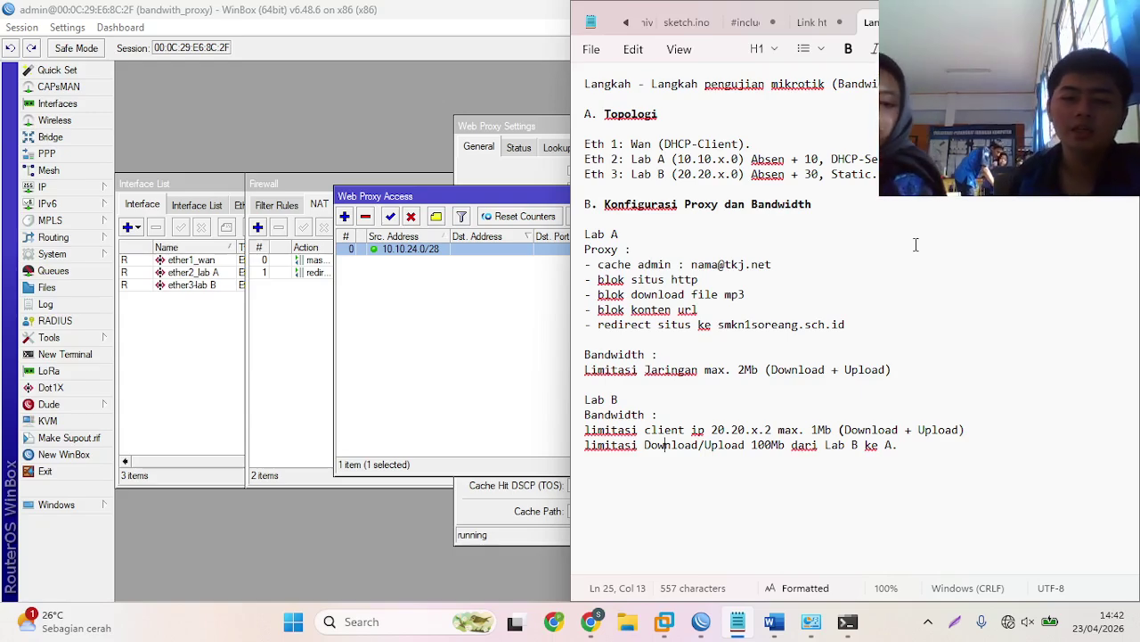
click(532, 322)
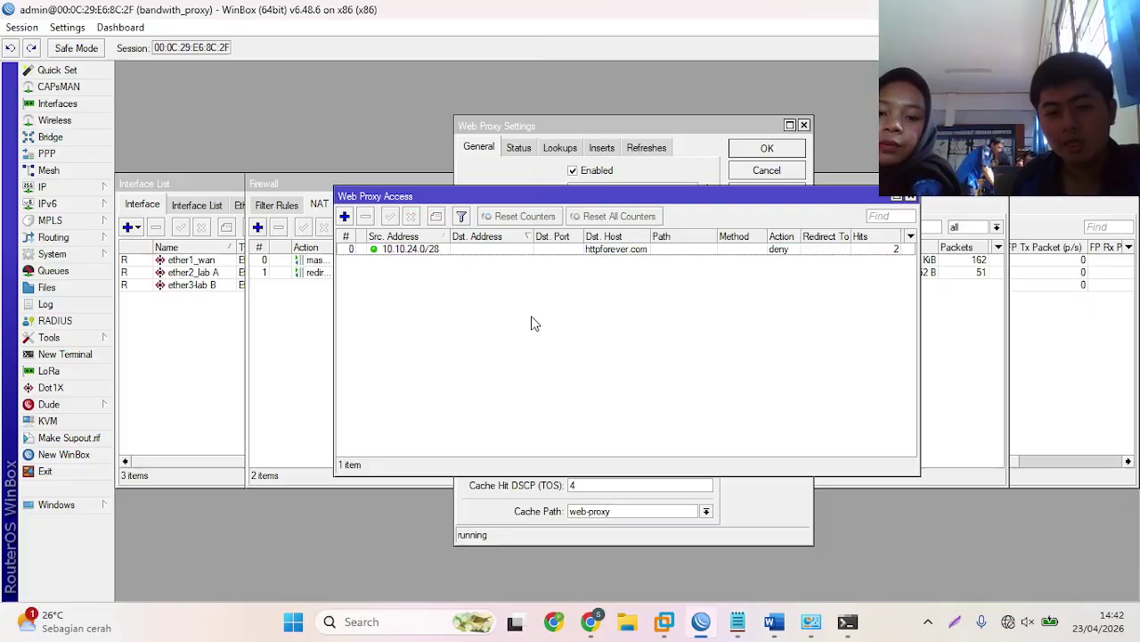
click(552, 251)
- Copy the httpforever.com rule into a 10.10.24.0/28 deny rule with Path *.mp3 and no Dst. Host
double_click(552, 252)
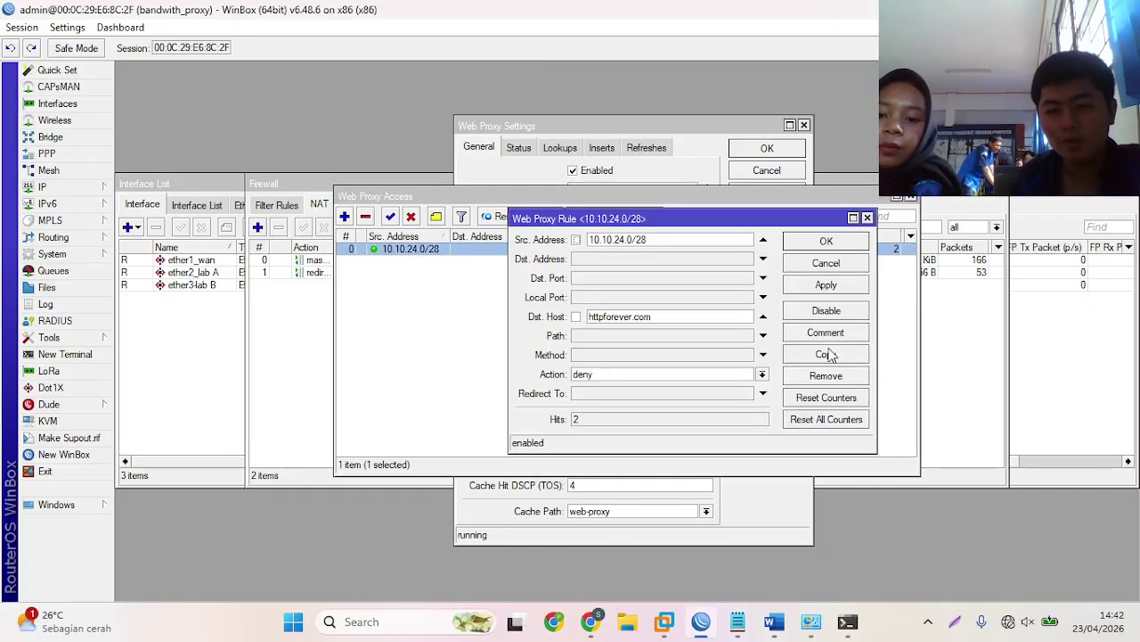
click(829, 355)
double_click(699, 338)
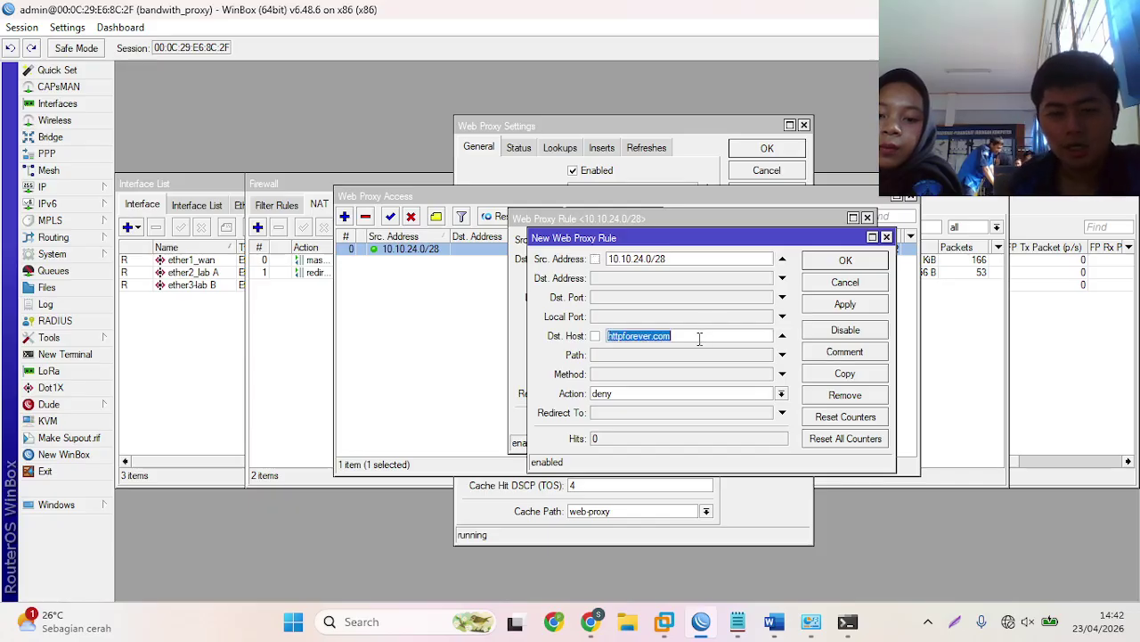
key(BackSpace)
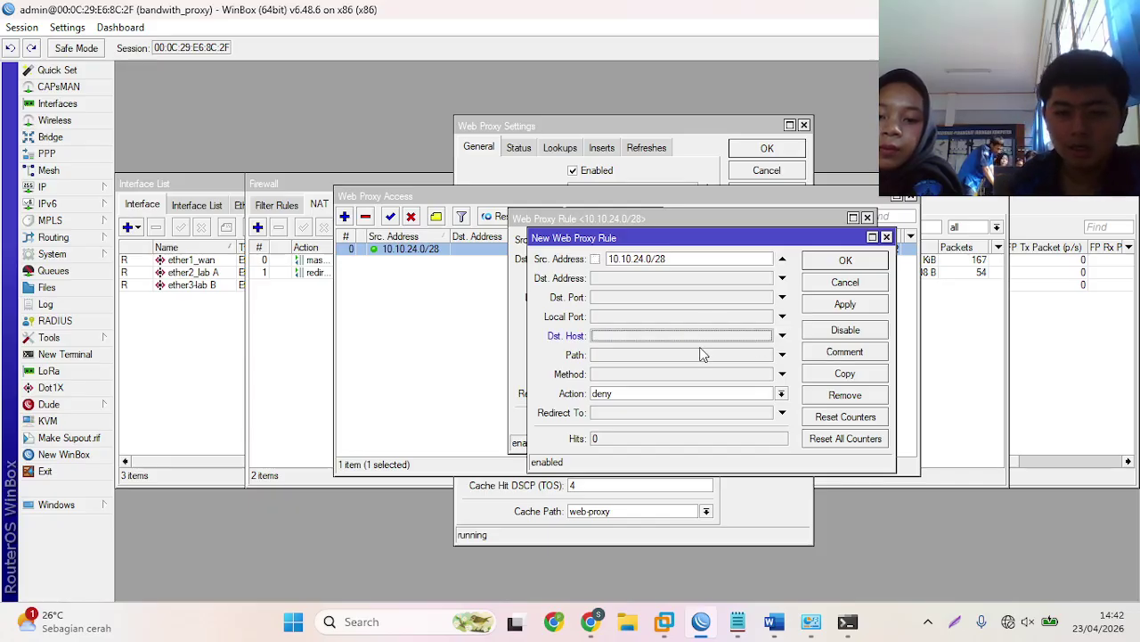
click(703, 354)
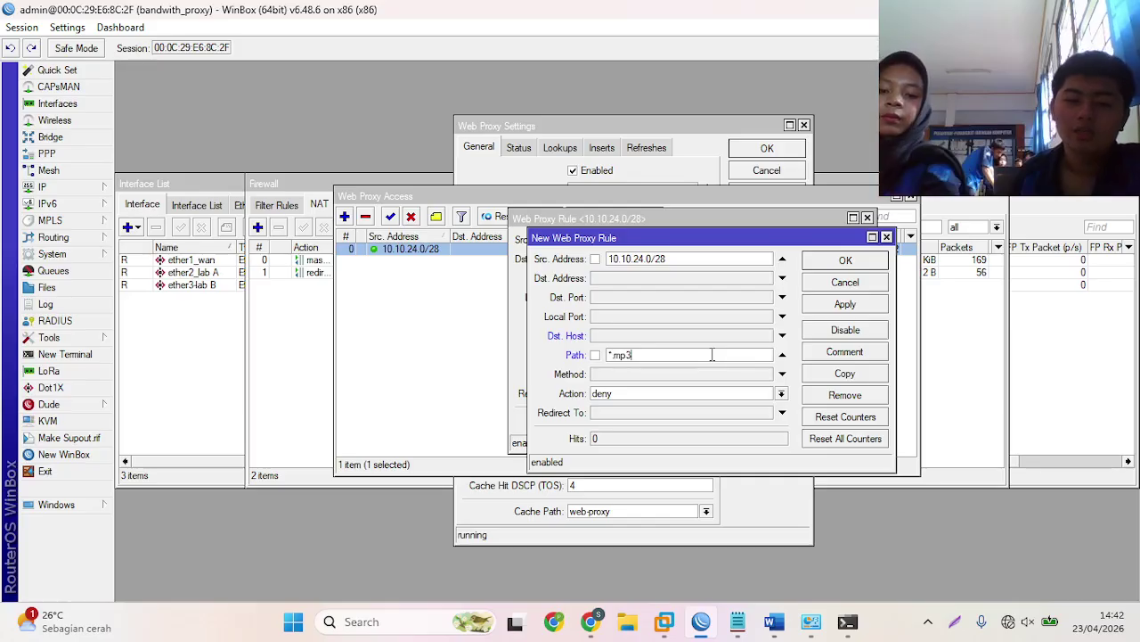
click(857, 260)
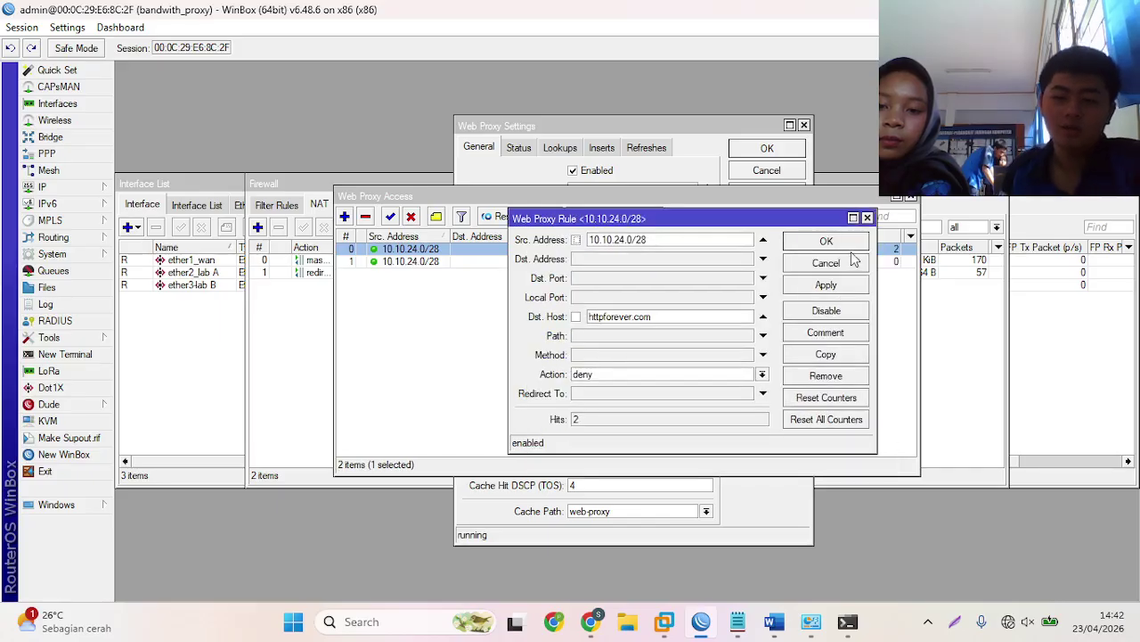
click(827, 241)
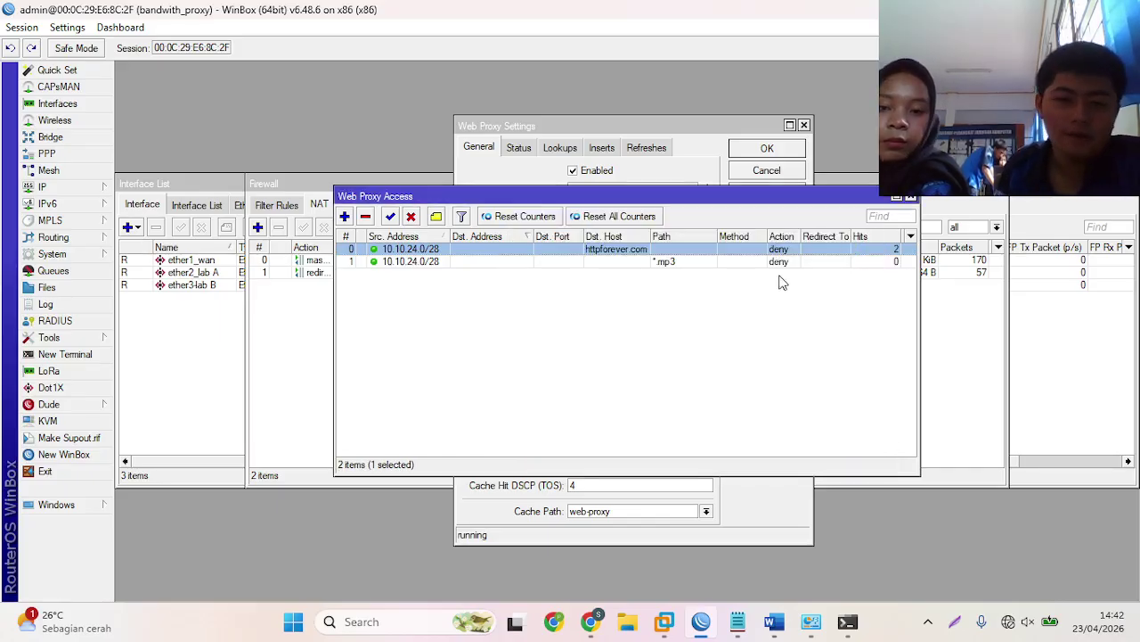
- Select the full hochmuth.com mp3 URL on line 6 of Notepad's Link http list
click(738, 621)
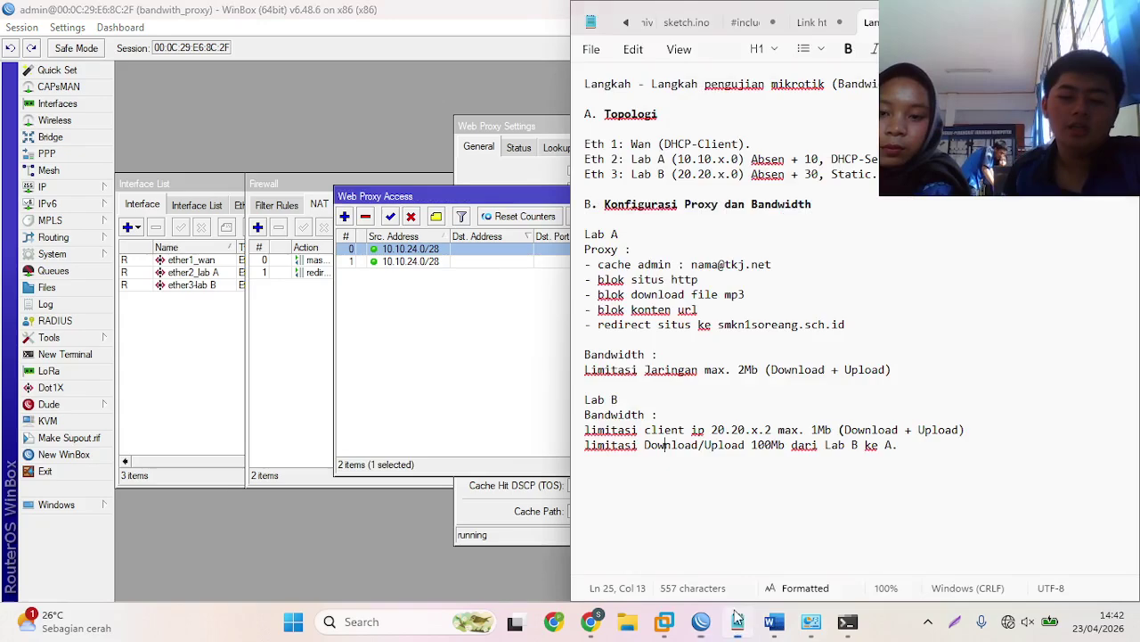
click(811, 22)
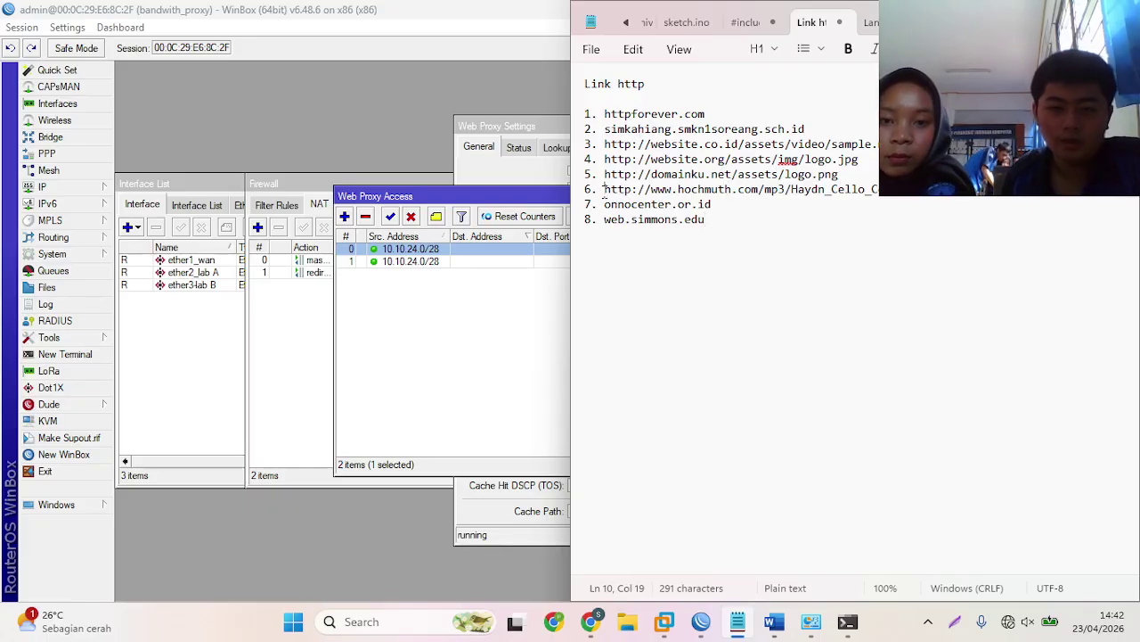
drag(603, 190, 732, 189)
click(758, 264)
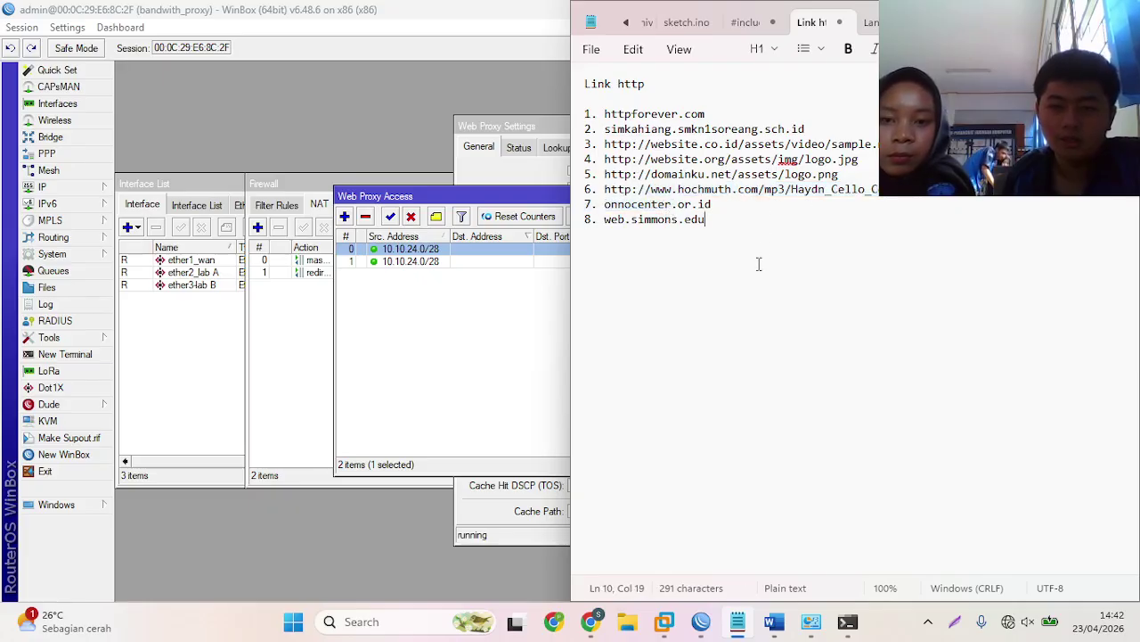
drag(606, 190, 986, 201)
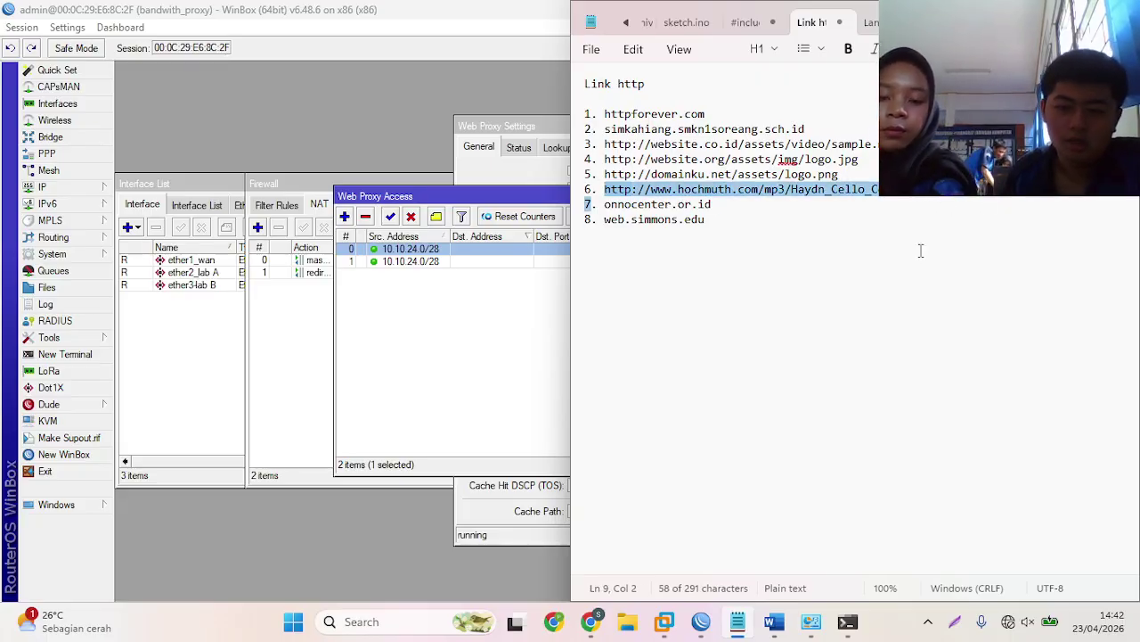
- Load the hochmuth.com Haydn_Cello_Concerto_D-1.mp3 link in a new Chrome tab and get Access Denied
click(591, 624)
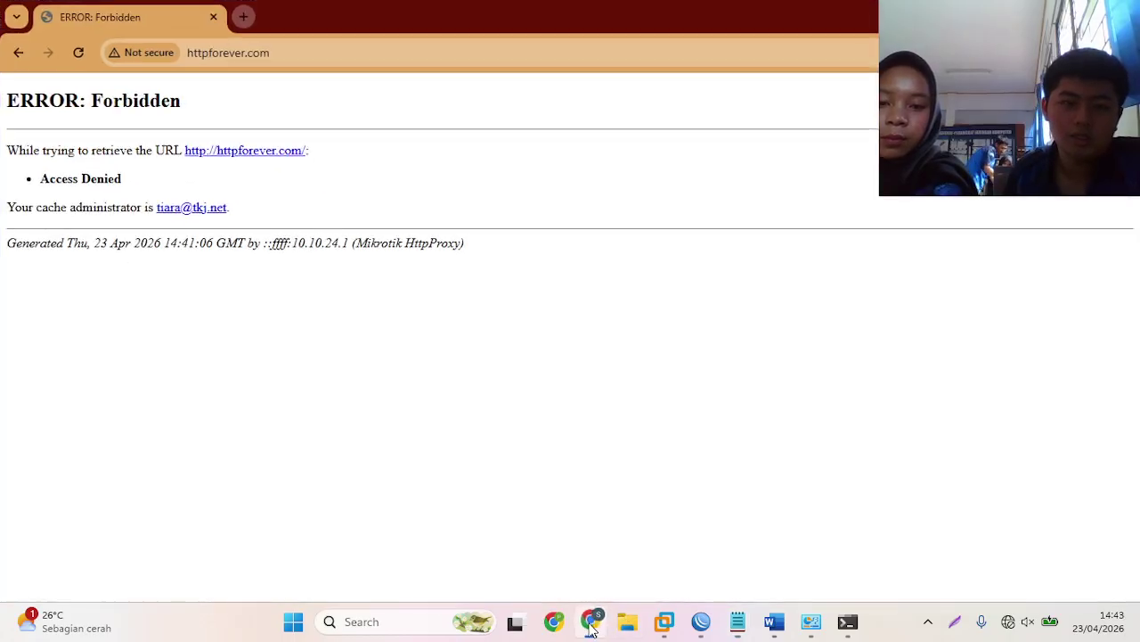
click(243, 17)
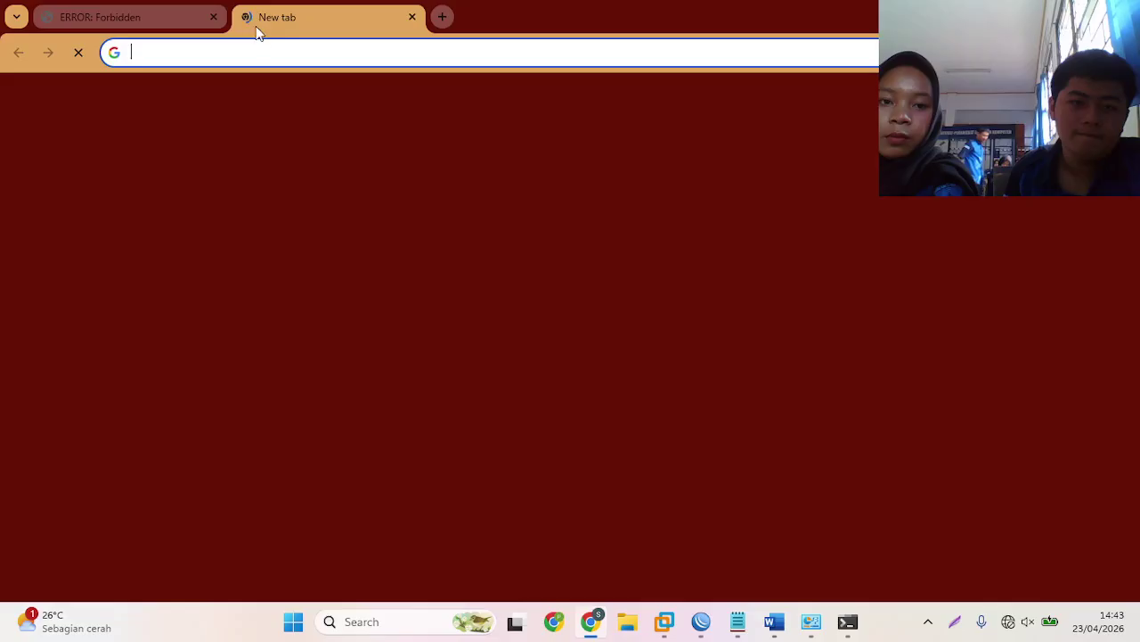
text(http://www.hochmuth.com/mp3/Haydn_Cello_Concerto_D-1.mp37)
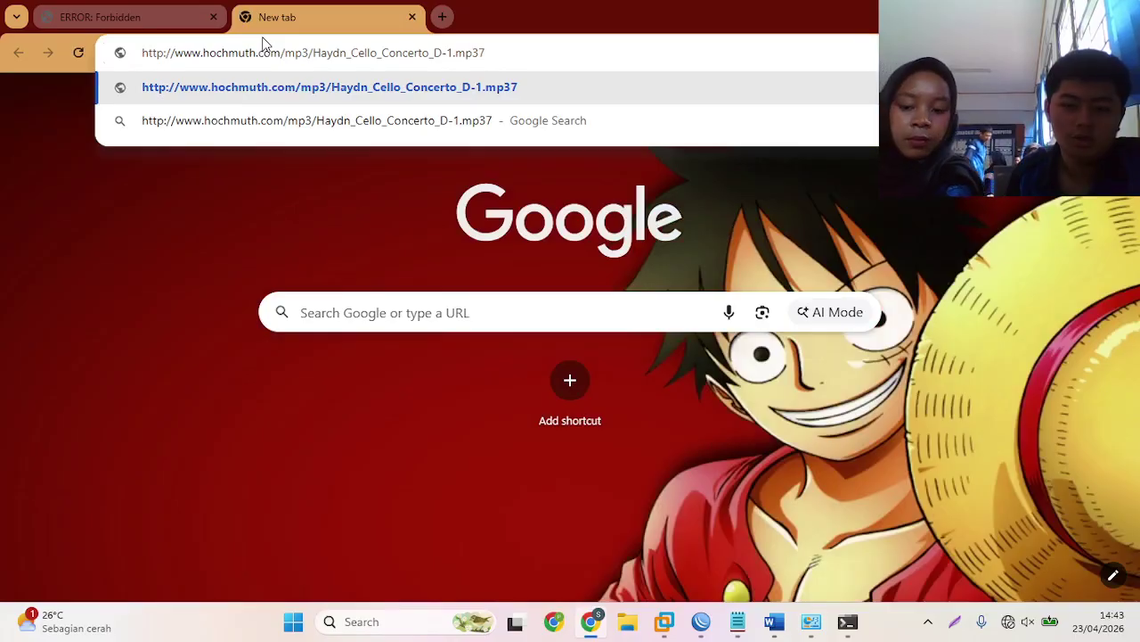
key(BackSpace)
key(BackSpace)
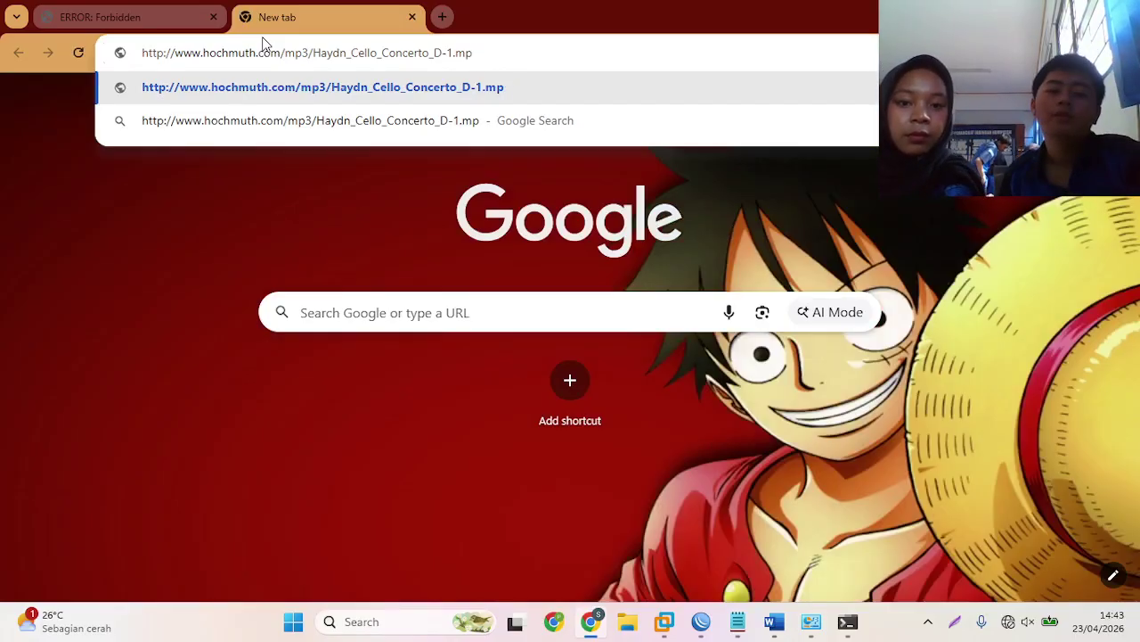
text(3)
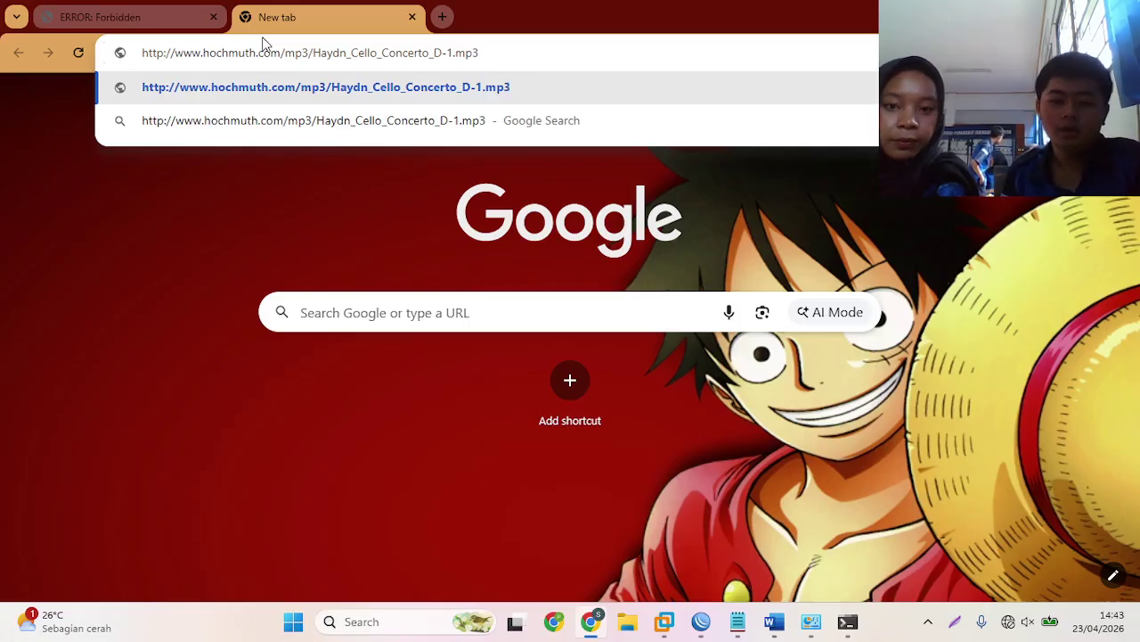
key(Return)
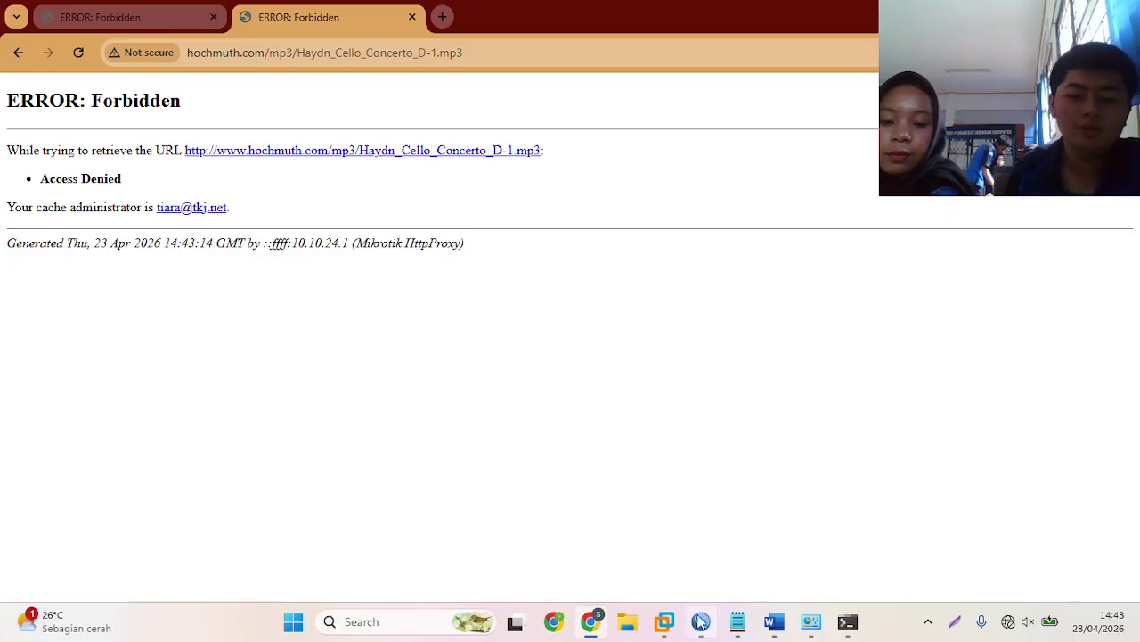
mouse_move(700, 627)
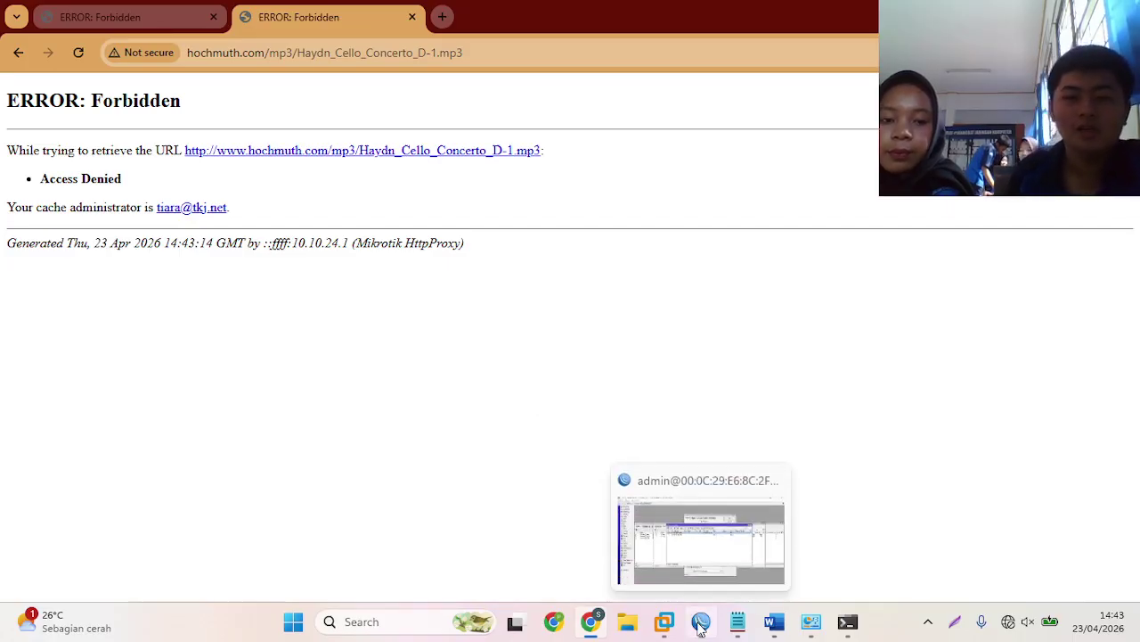
- Confirm the *.mp3 deny rule logged 1 hit, then view the lab test-steps document in Notepad
click(700, 627)
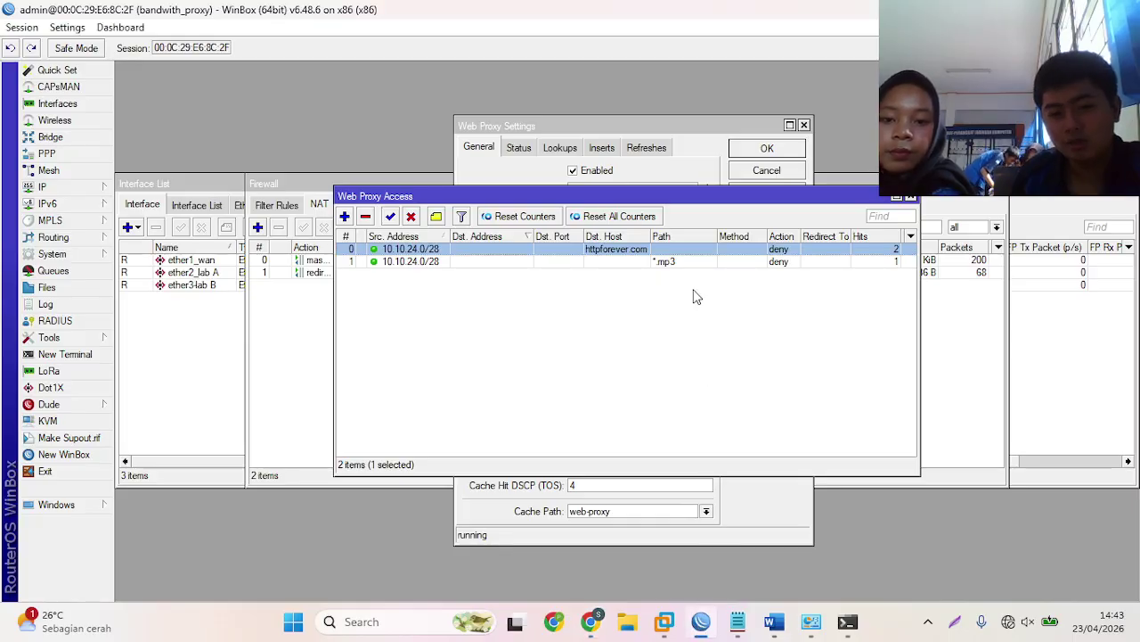
double_click(703, 261)
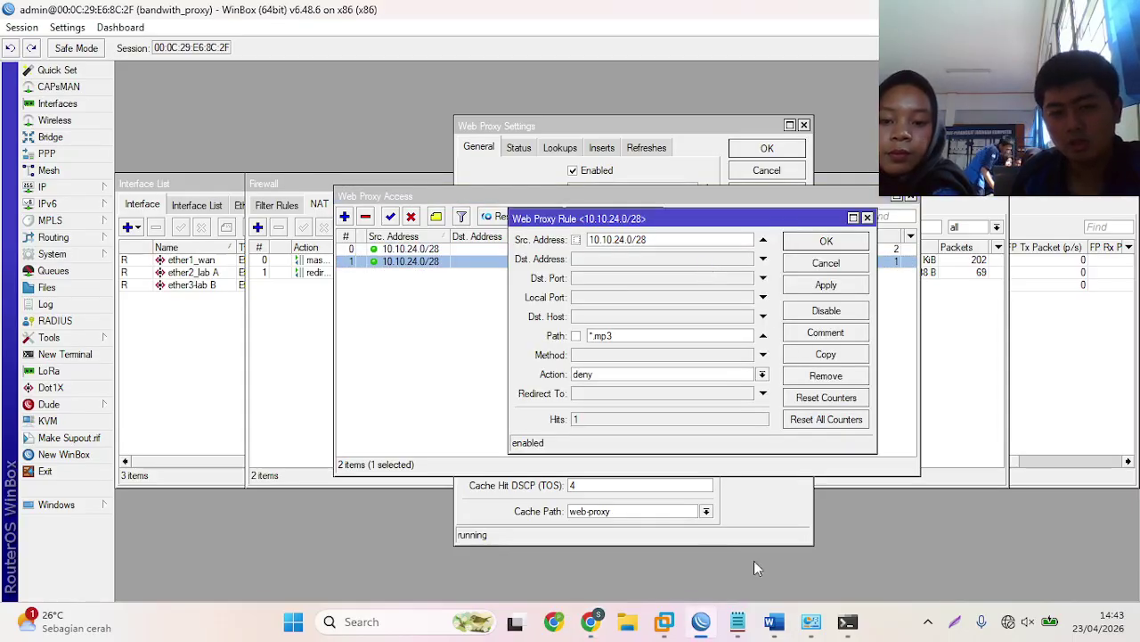
click(701, 621)
click(737, 621)
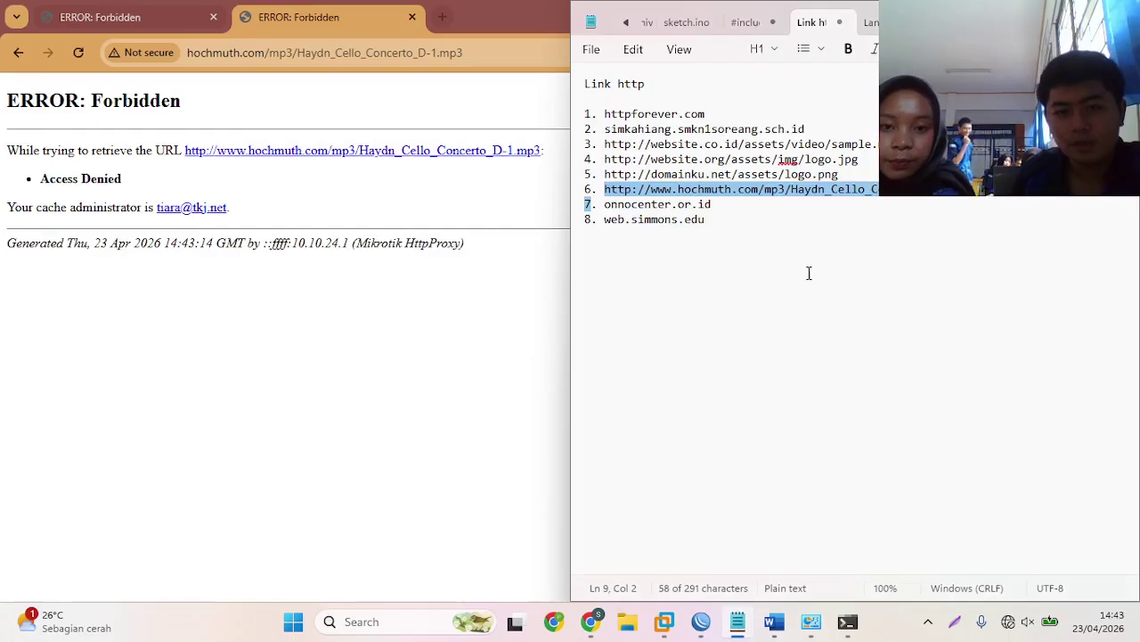
click(812, 219)
click(868, 21)
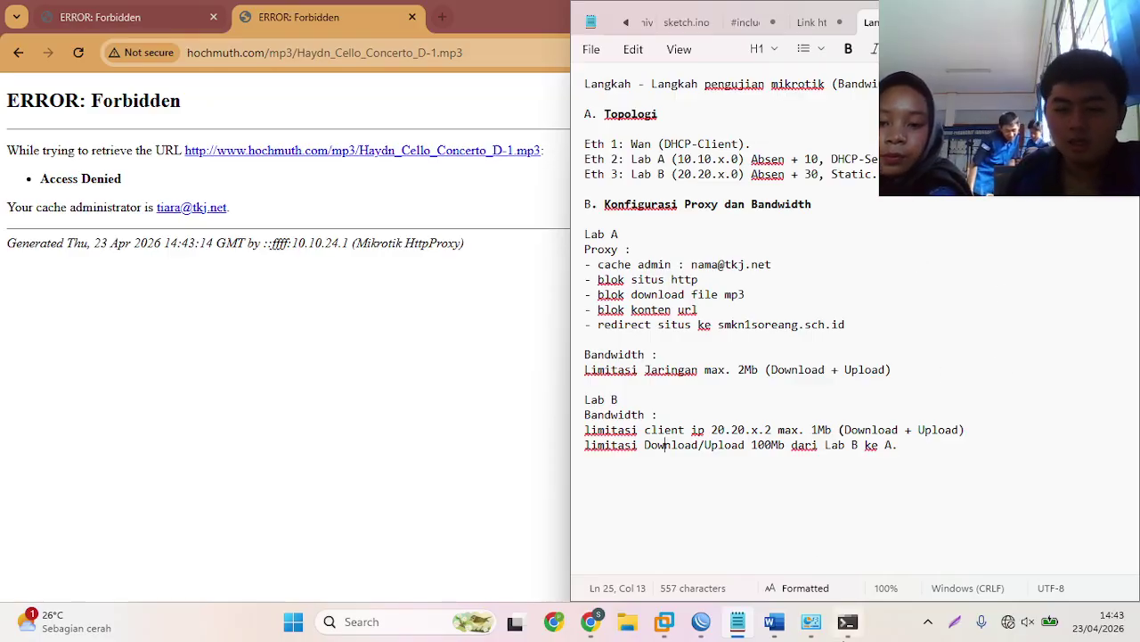
mouse_move(699, 623)
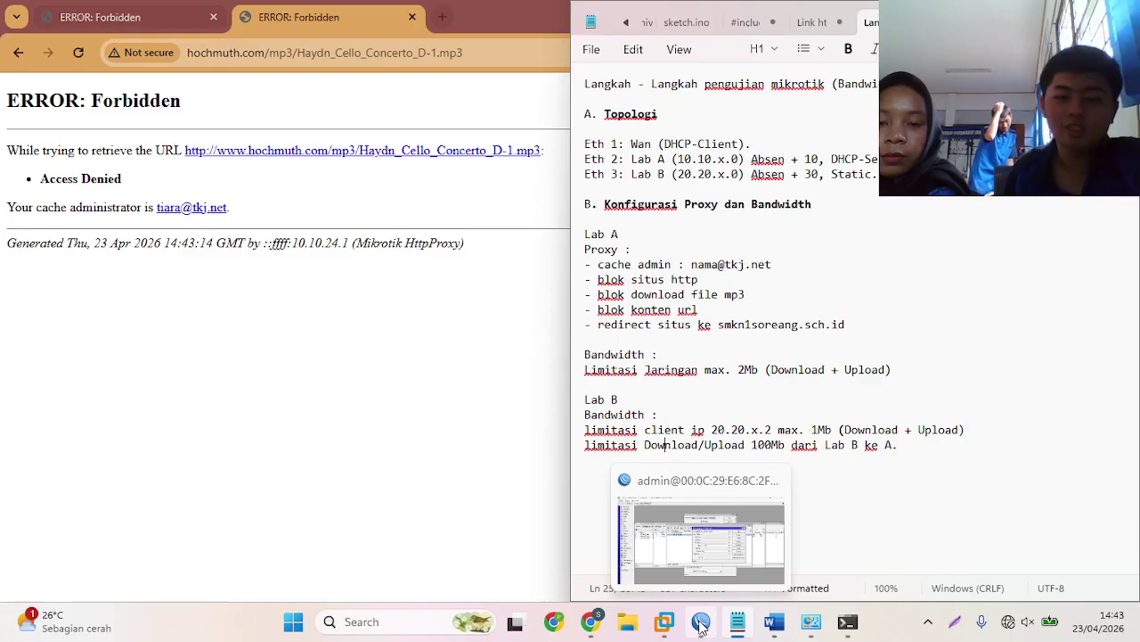
- Copy the *.mp3 rule into a new deny rule for 10.10.24.0/28 with path *wiki*
click(701, 624)
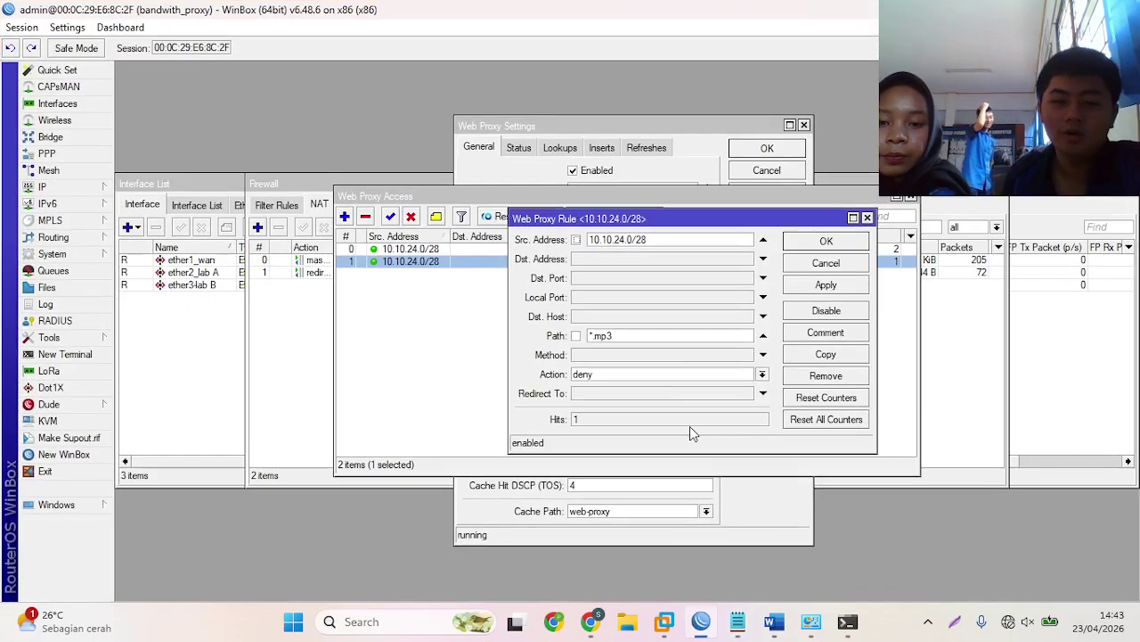
click(807, 354)
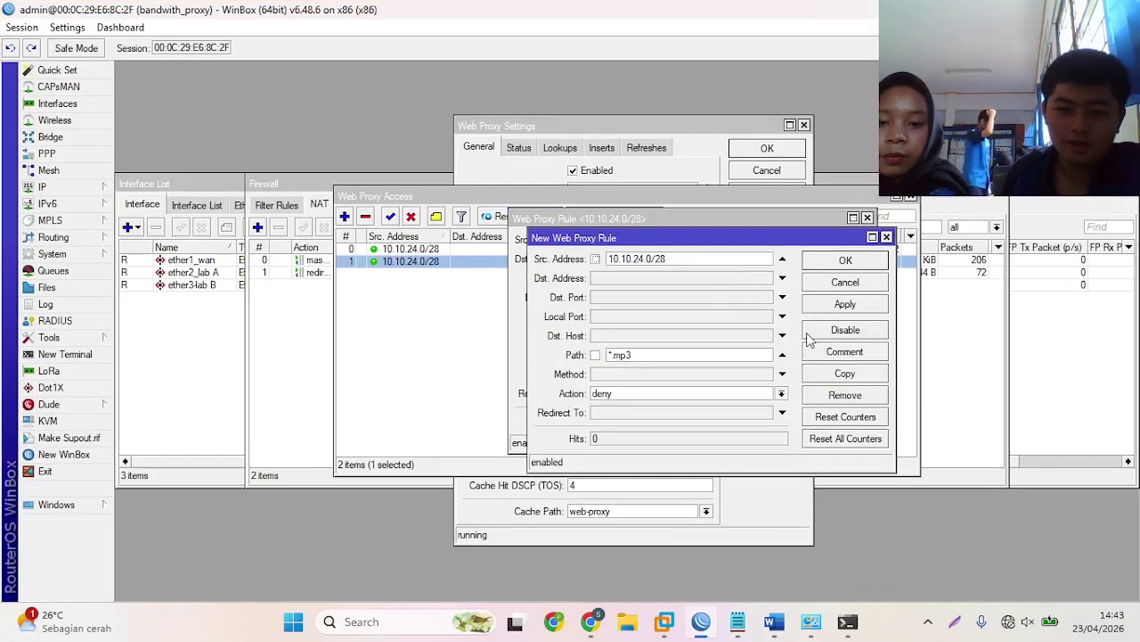
double_click(682, 354)
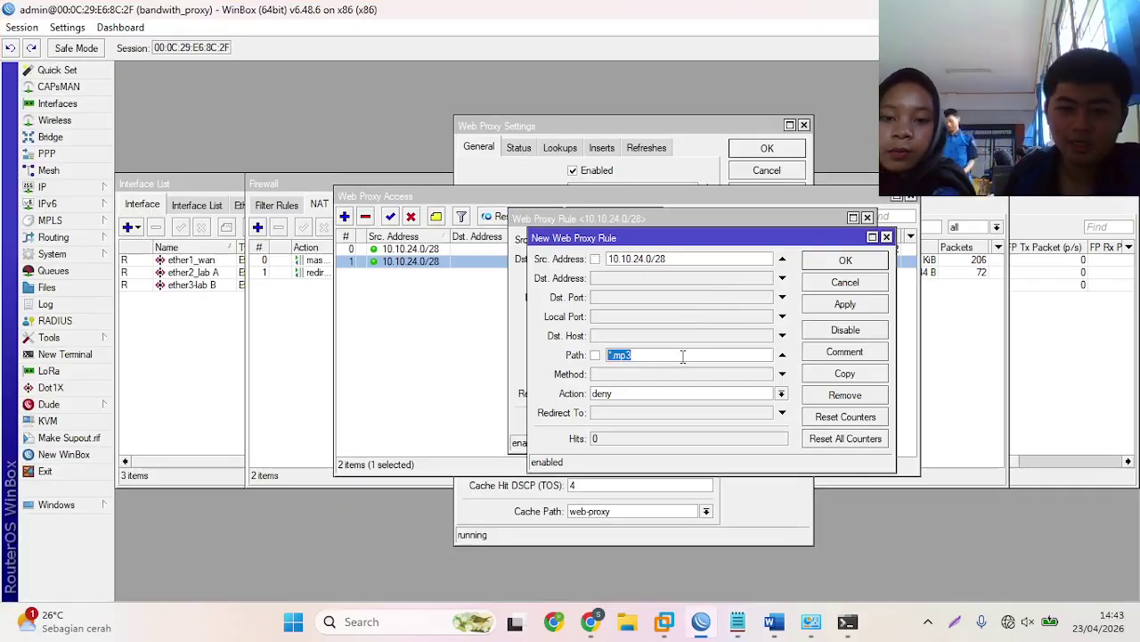
key(BackSpace)
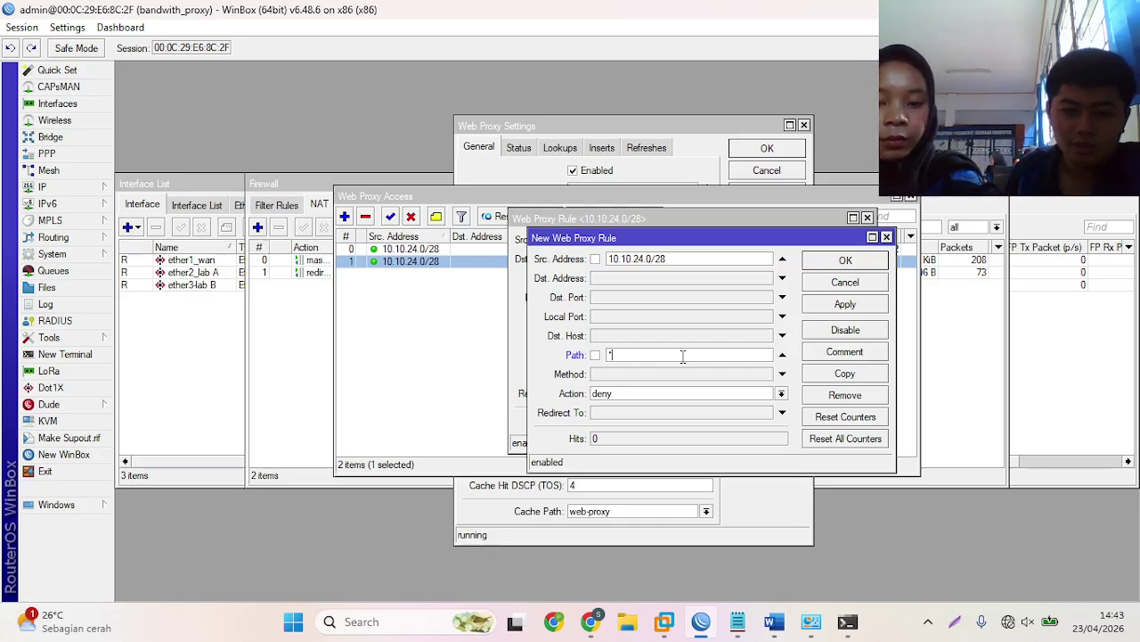
text(w)
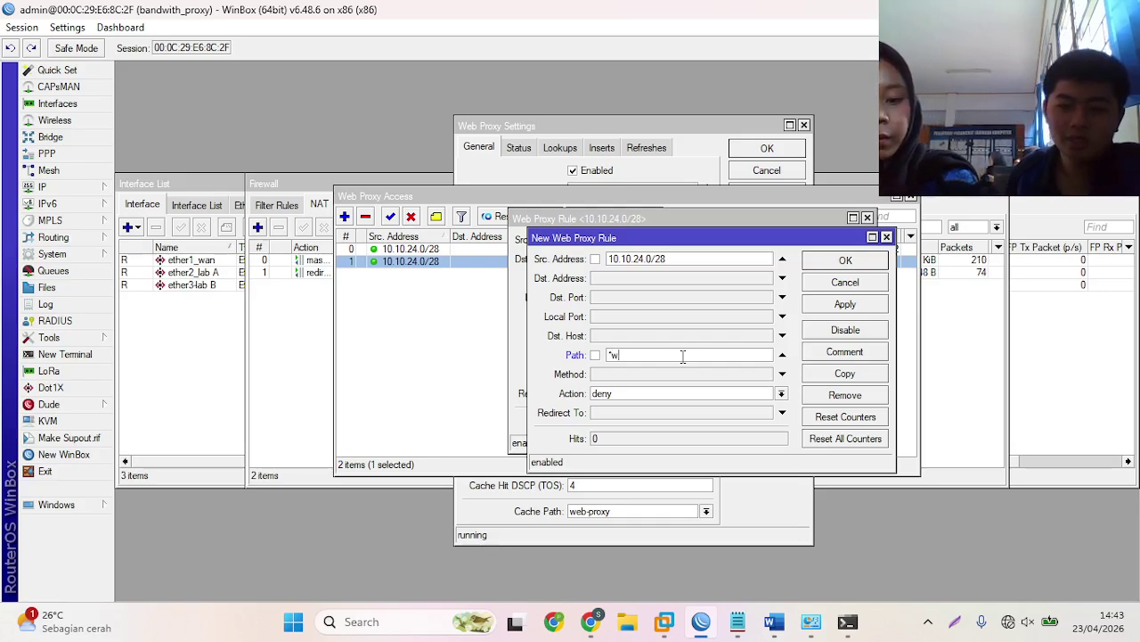
text(iki)
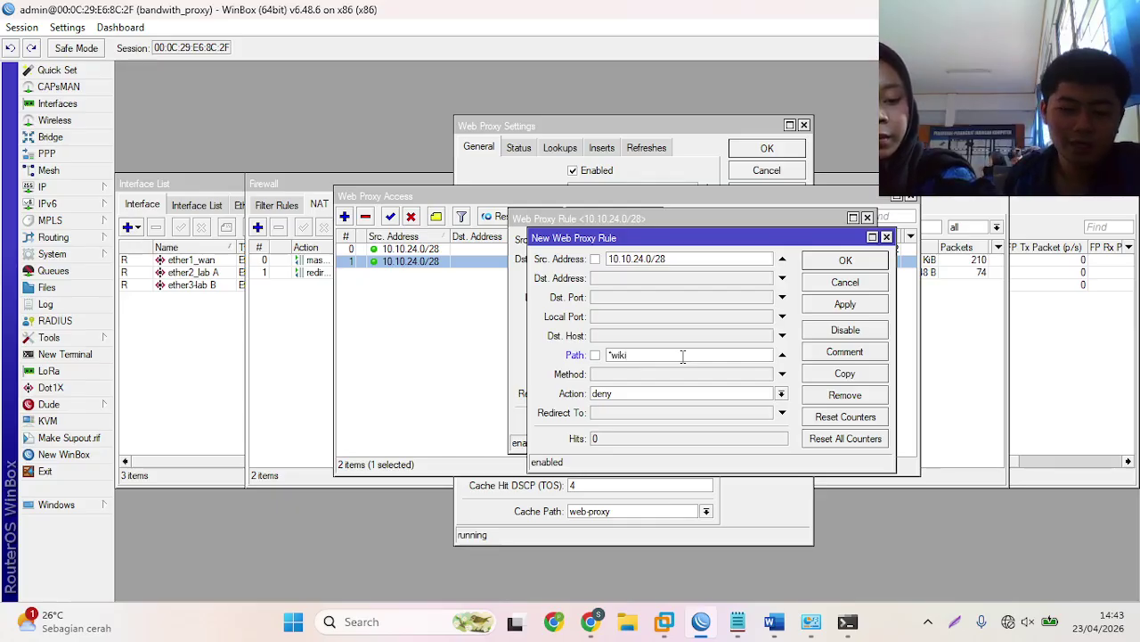
text(*)
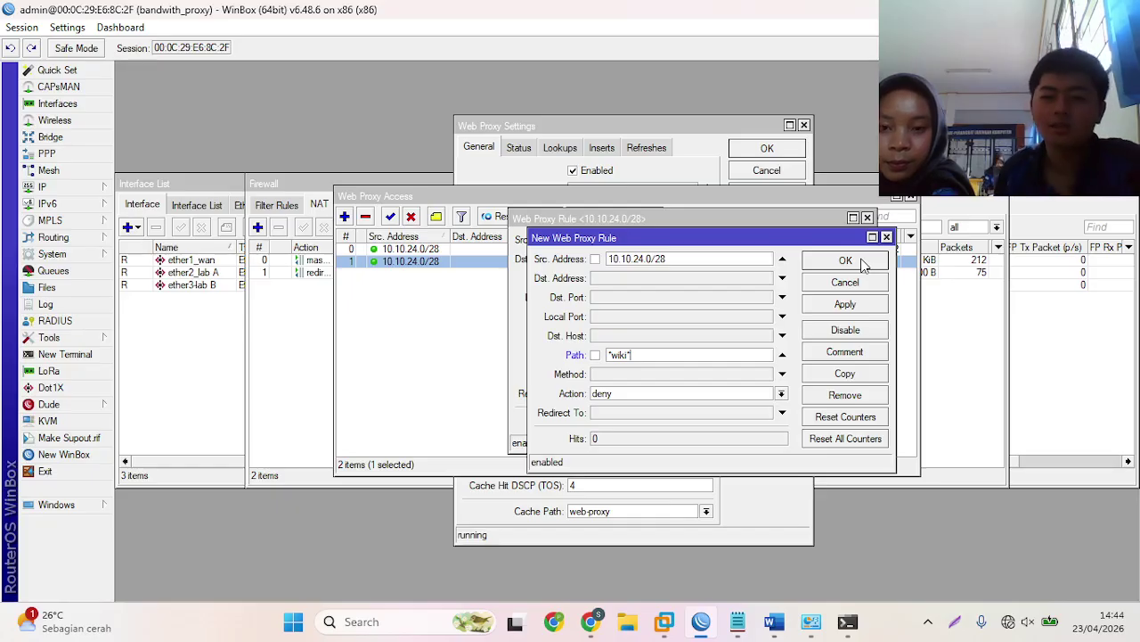
click(862, 263)
click(847, 246)
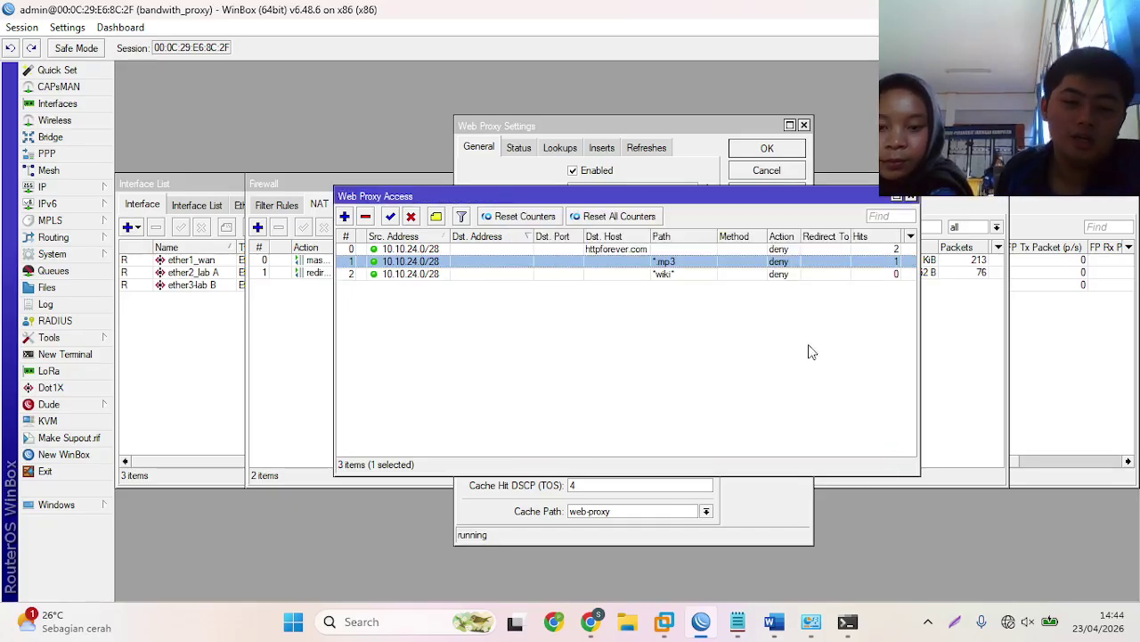
click(736, 621)
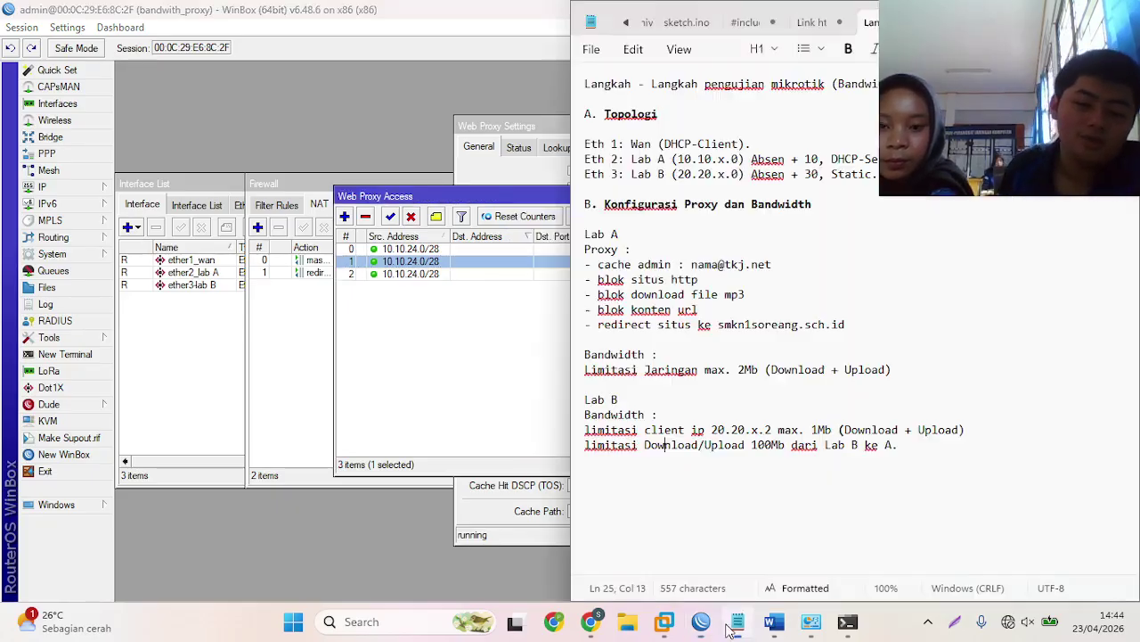
- Select the onnocenter.or.id address on line 7 of the 'Link http' list
click(816, 22)
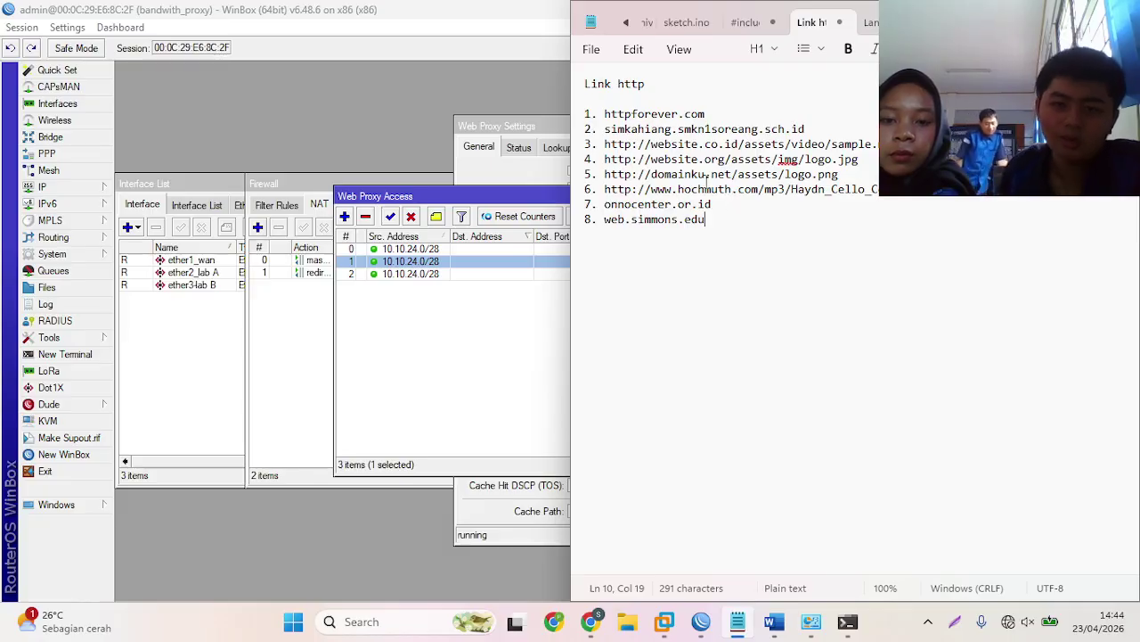
drag(605, 204, 720, 208)
key(ctrl+c)
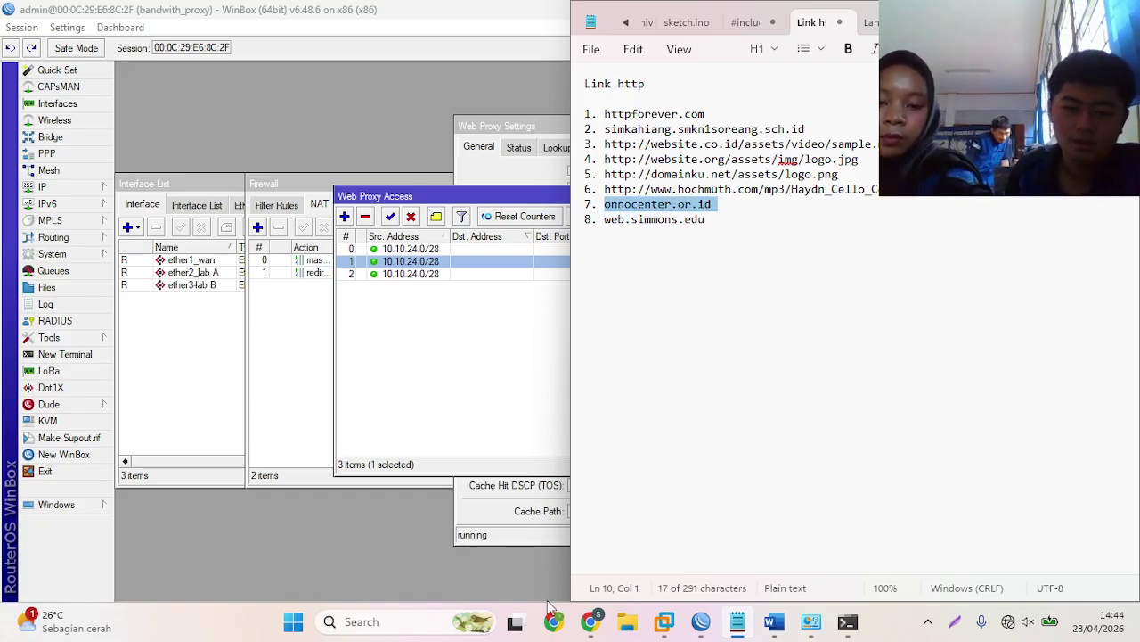
click(590, 621)
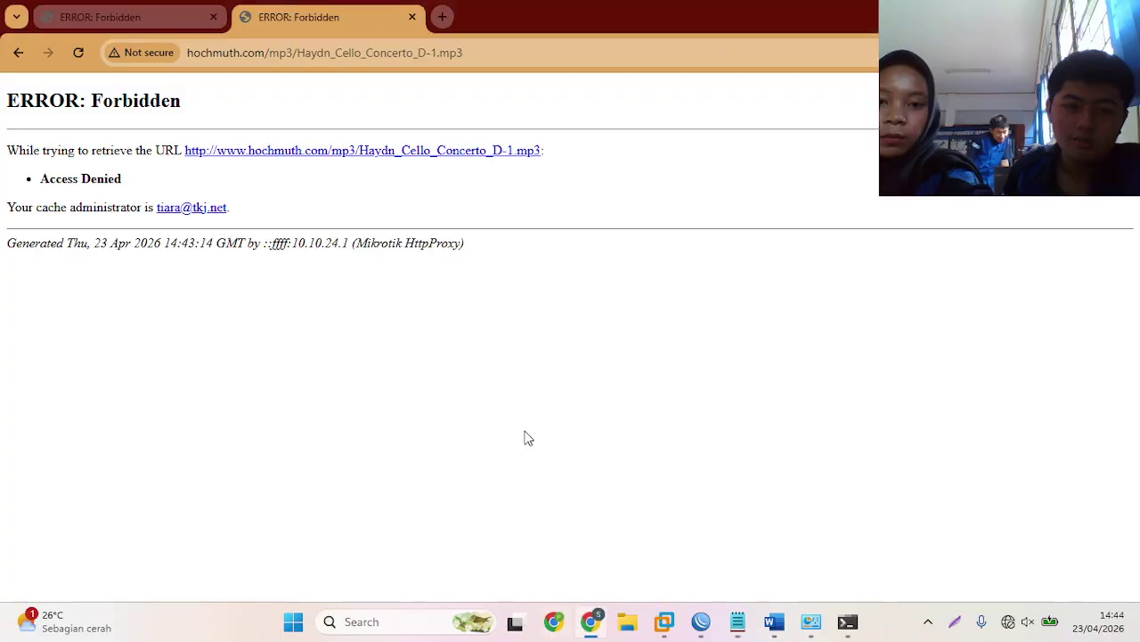
- Open onnocenter.or.id past the certificate warning and load its wiki Event page unblocked
click(443, 18)
key(ctrl+v)
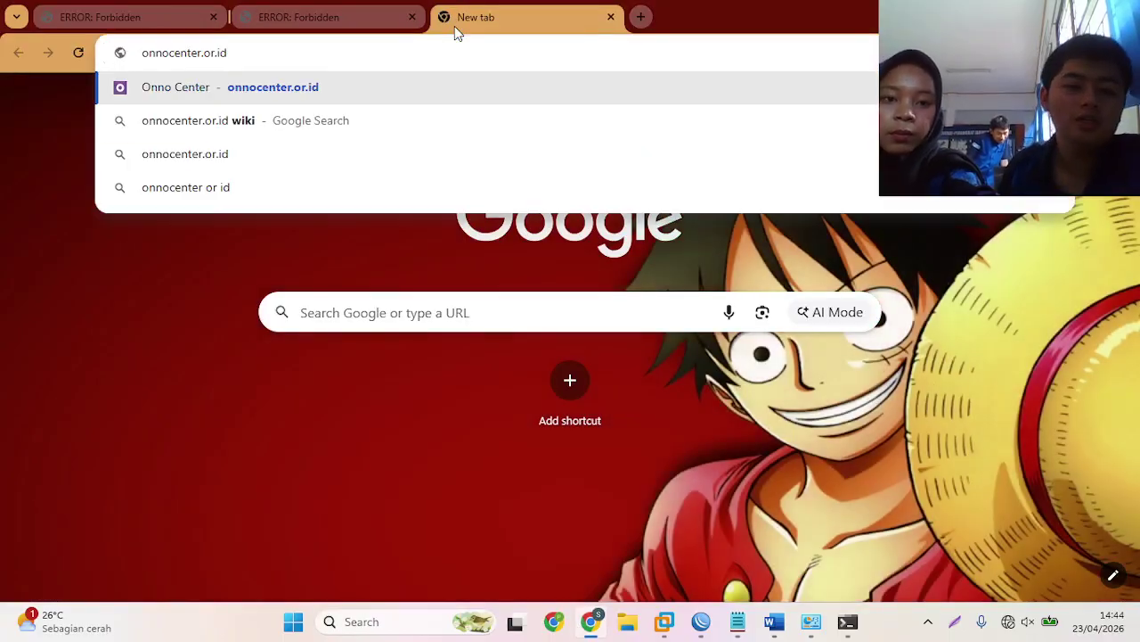
key(Return)
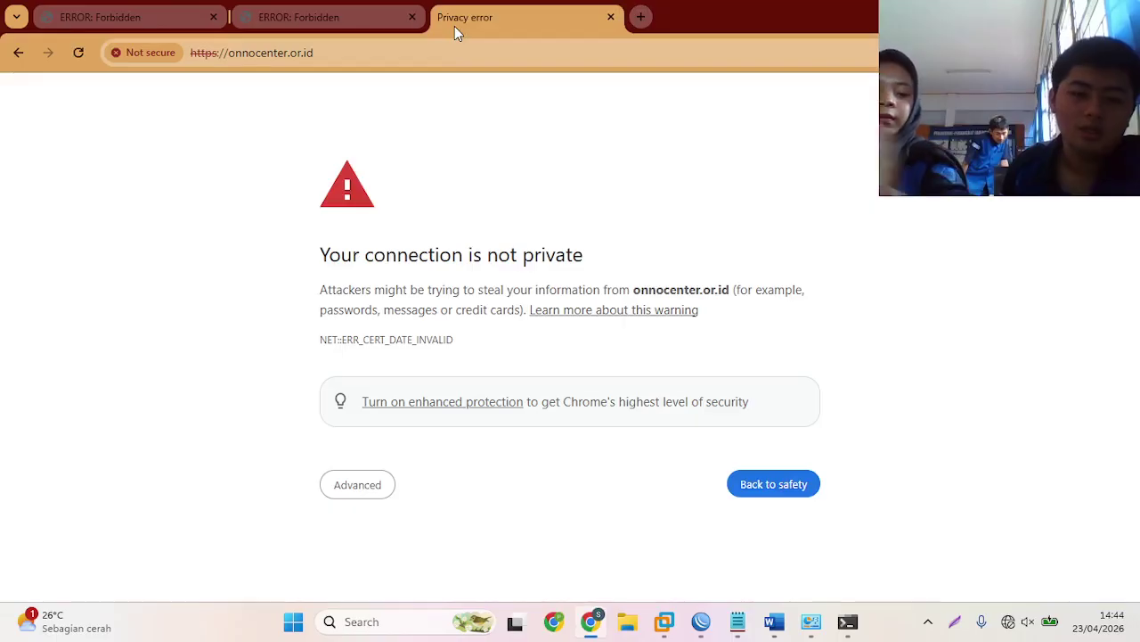
click(353, 483)
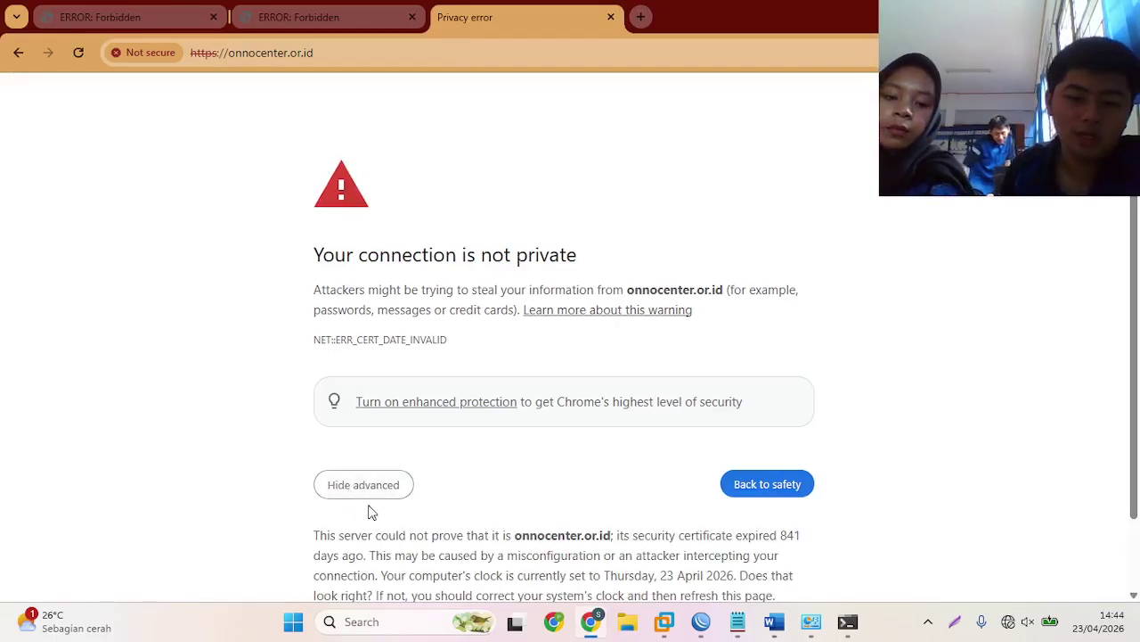
scroll(374, 534, down, 2)
click(397, 552)
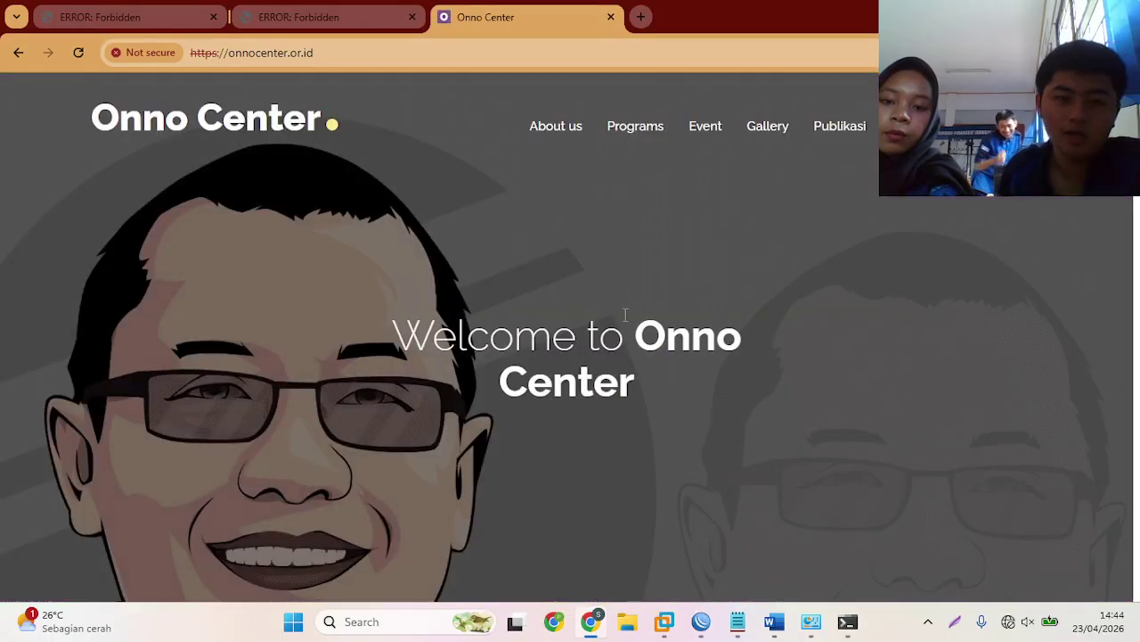
click(700, 127)
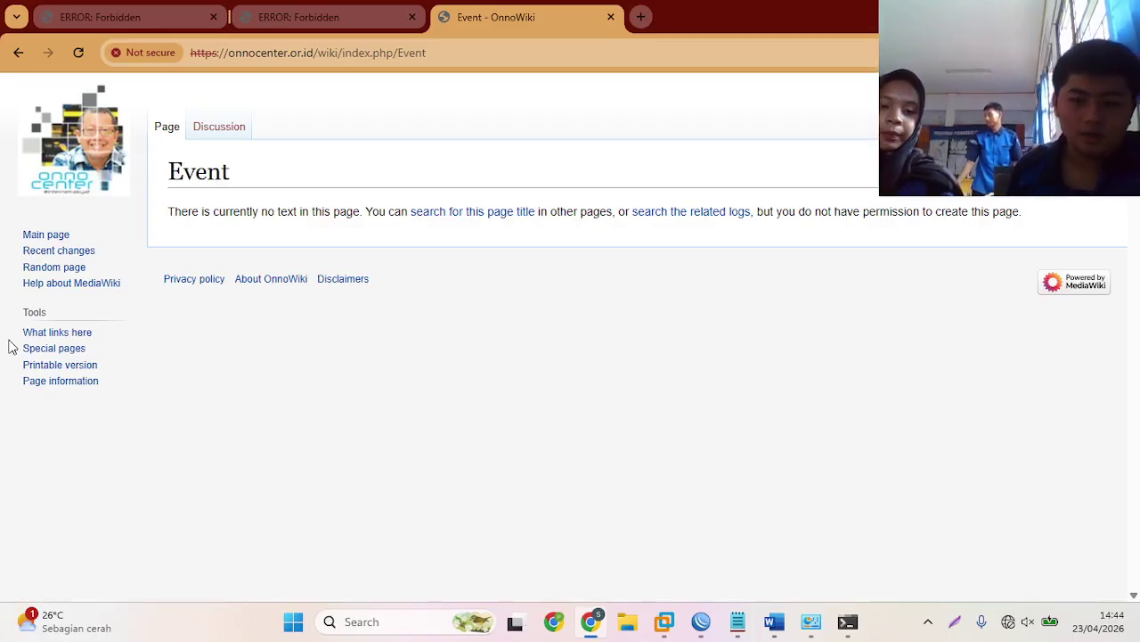
click(701, 621)
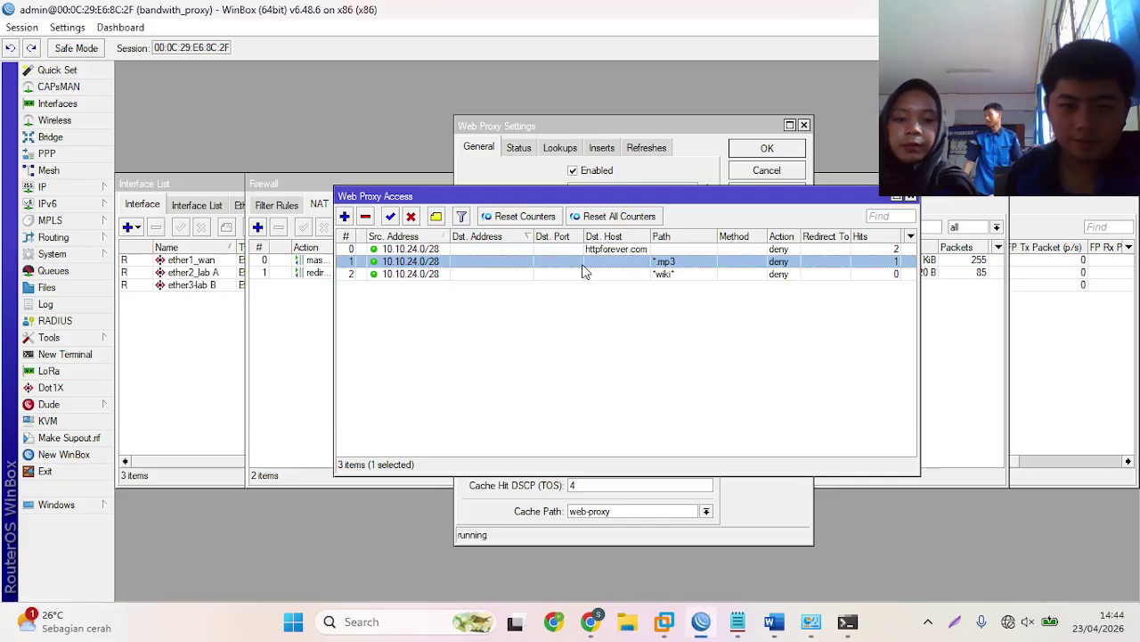
- Edit and re-save the *wiki* deny rule's path, then close the Web Proxy Access and Settings windows
double_click(635, 275)
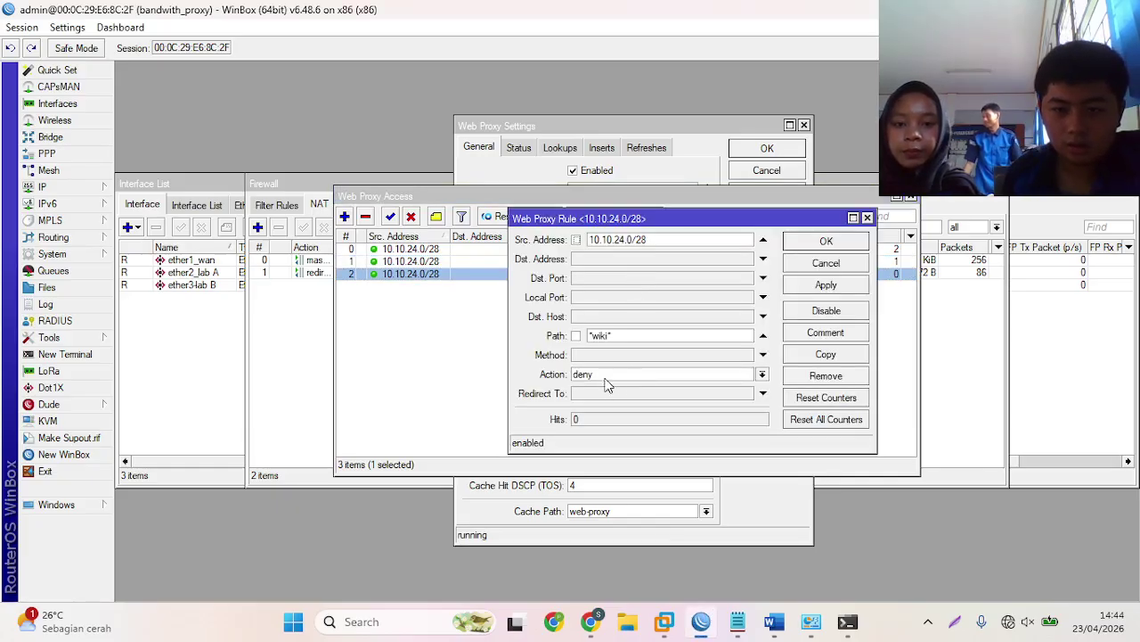
click(621, 335)
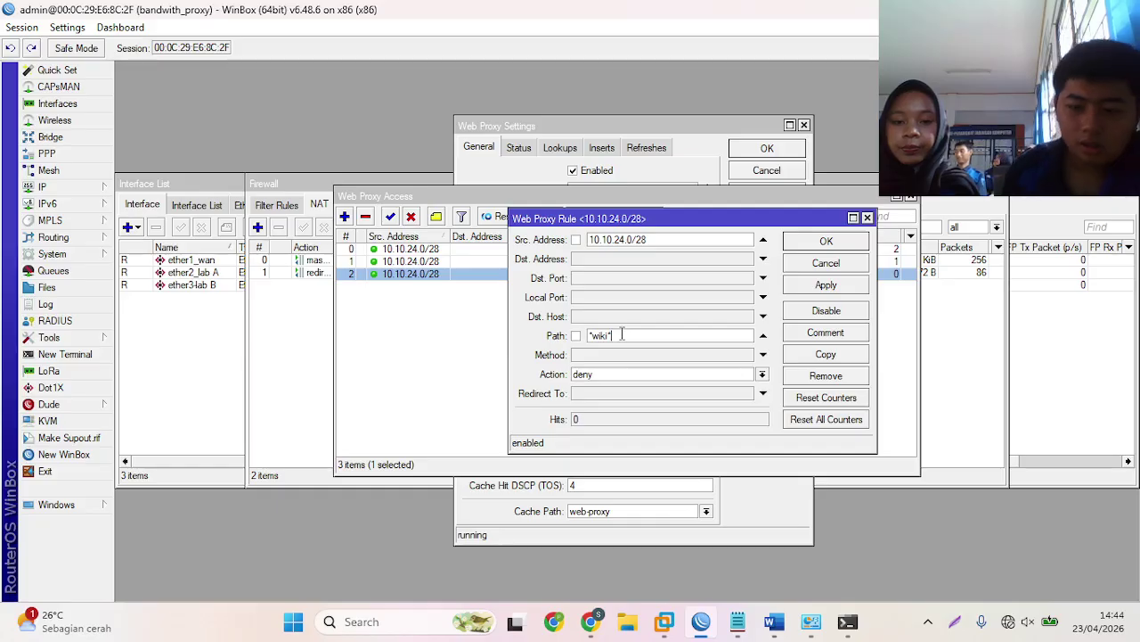
key(BackSpace)
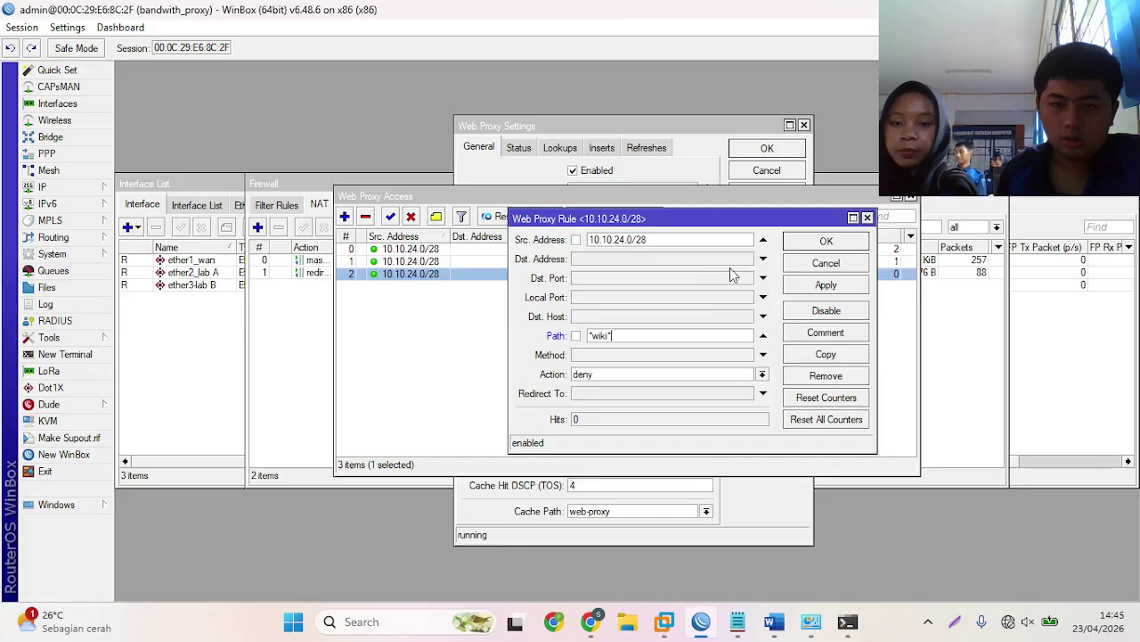
click(807, 241)
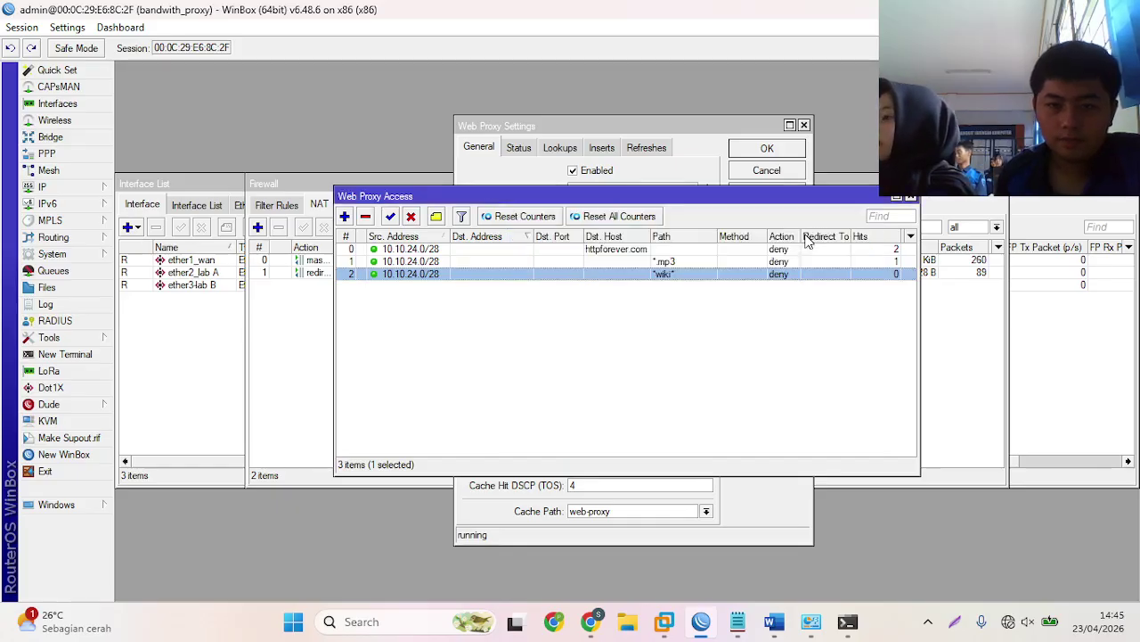
click(910, 198)
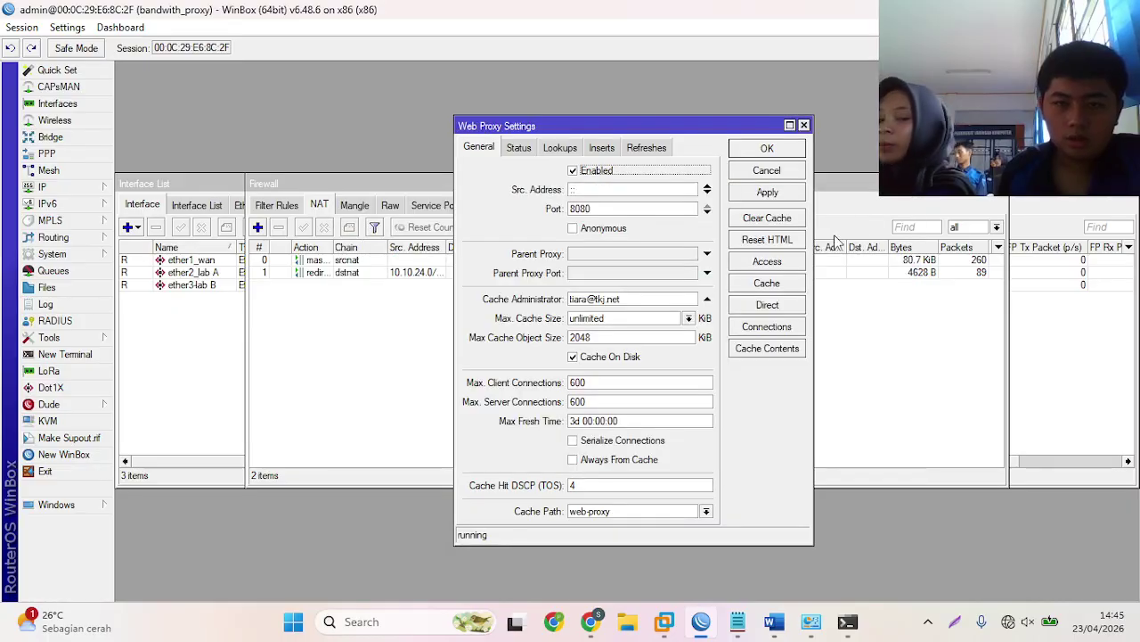
click(748, 153)
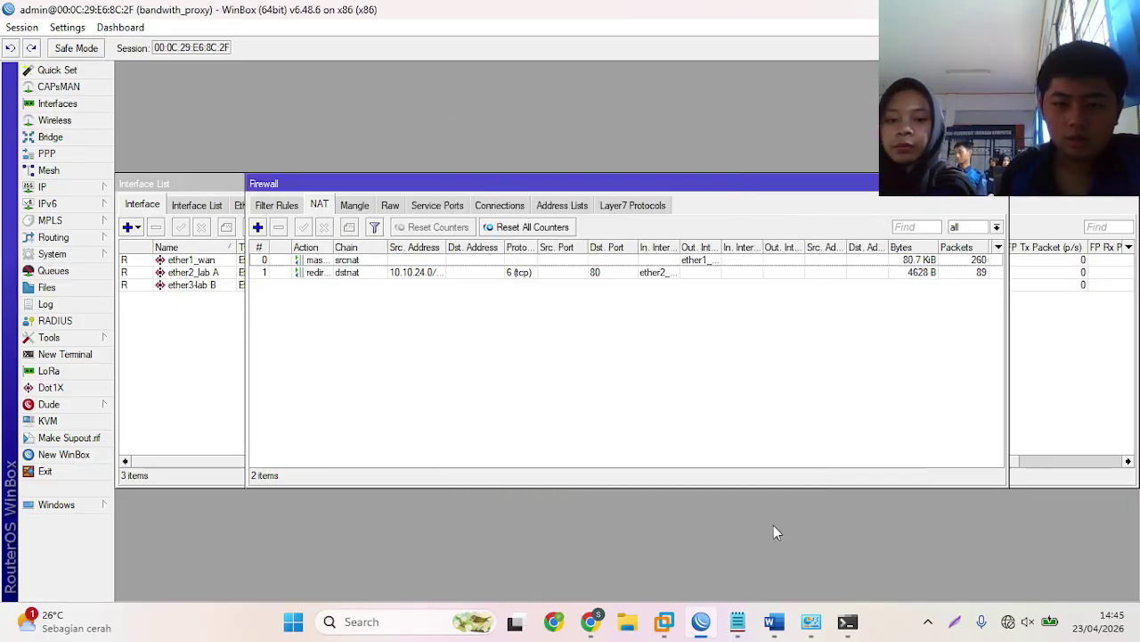
- Close Chrome's OnnoWiki Event tab and open a blank new tab
click(597, 622)
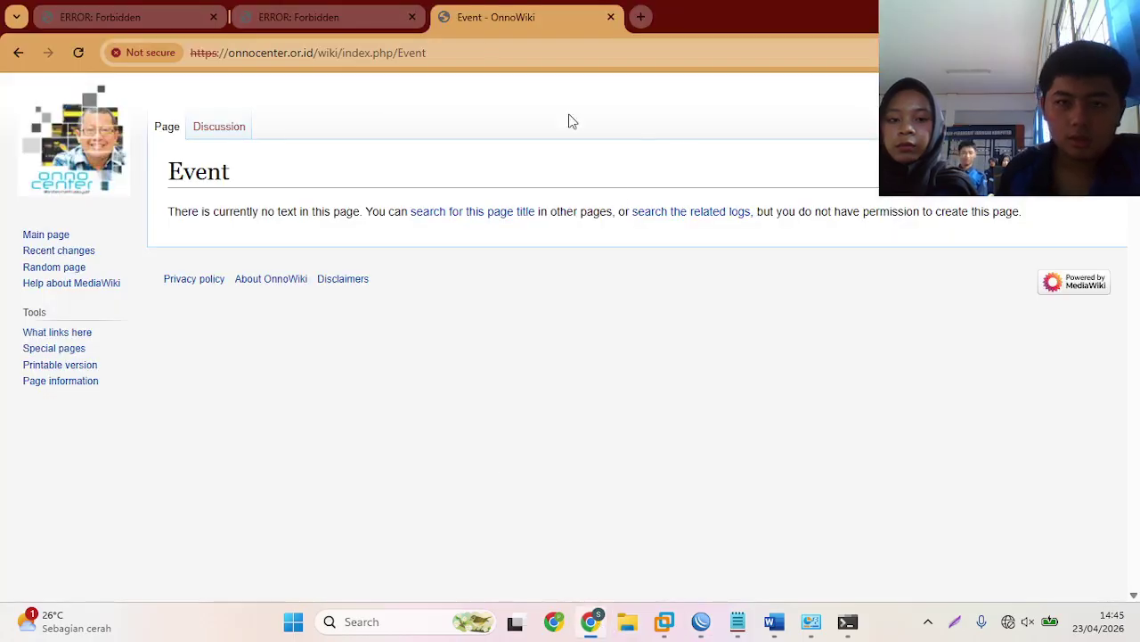
click(612, 17)
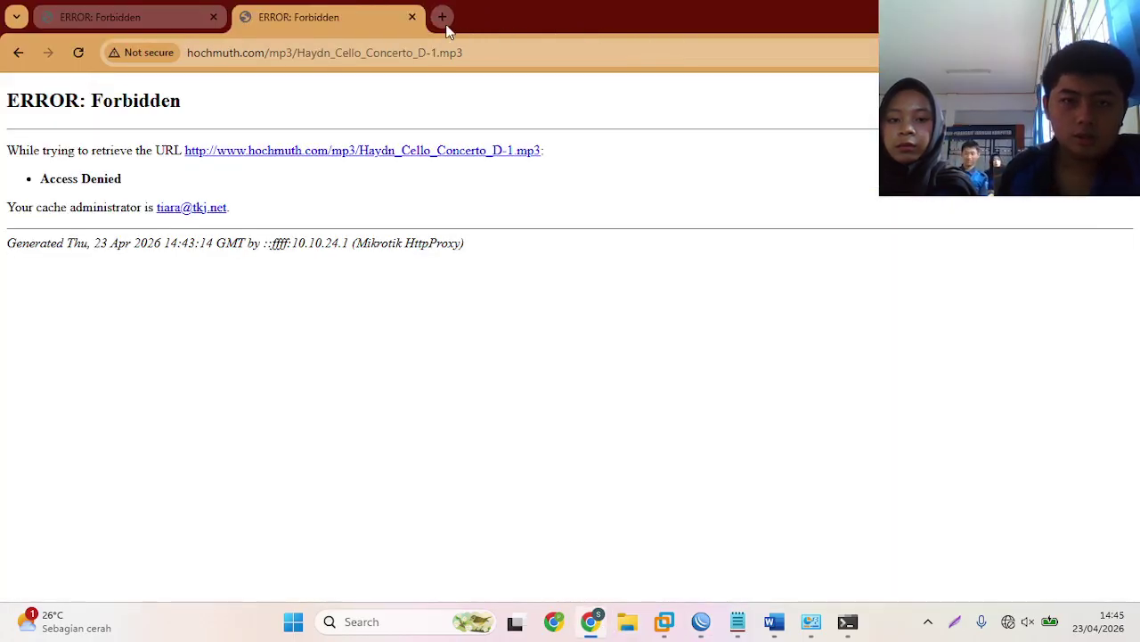
click(442, 16)
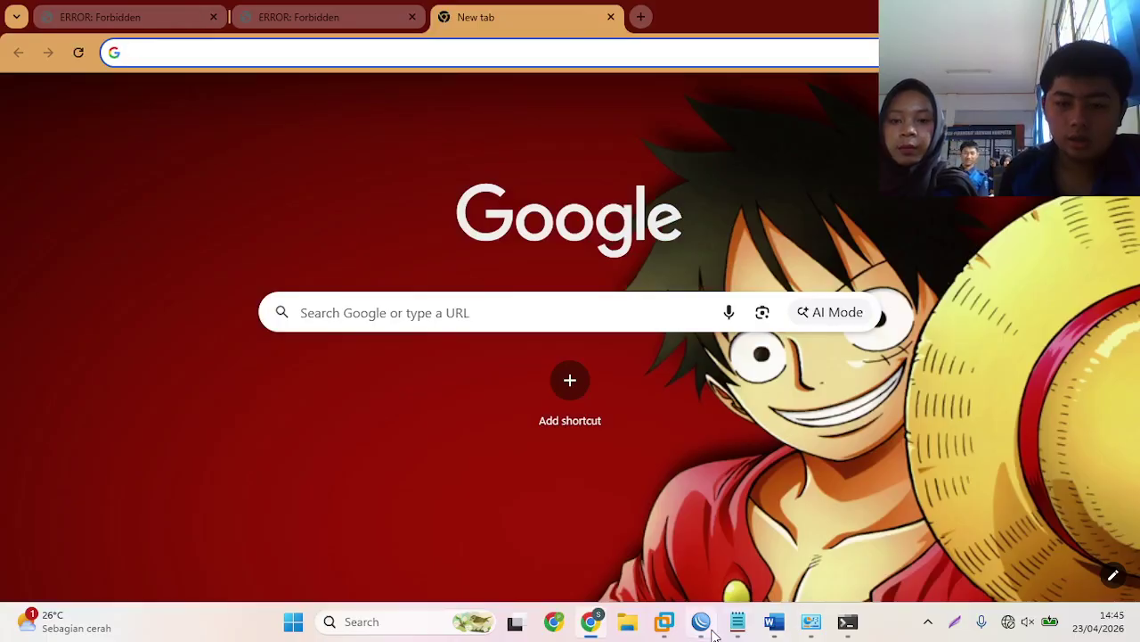
click(701, 623)
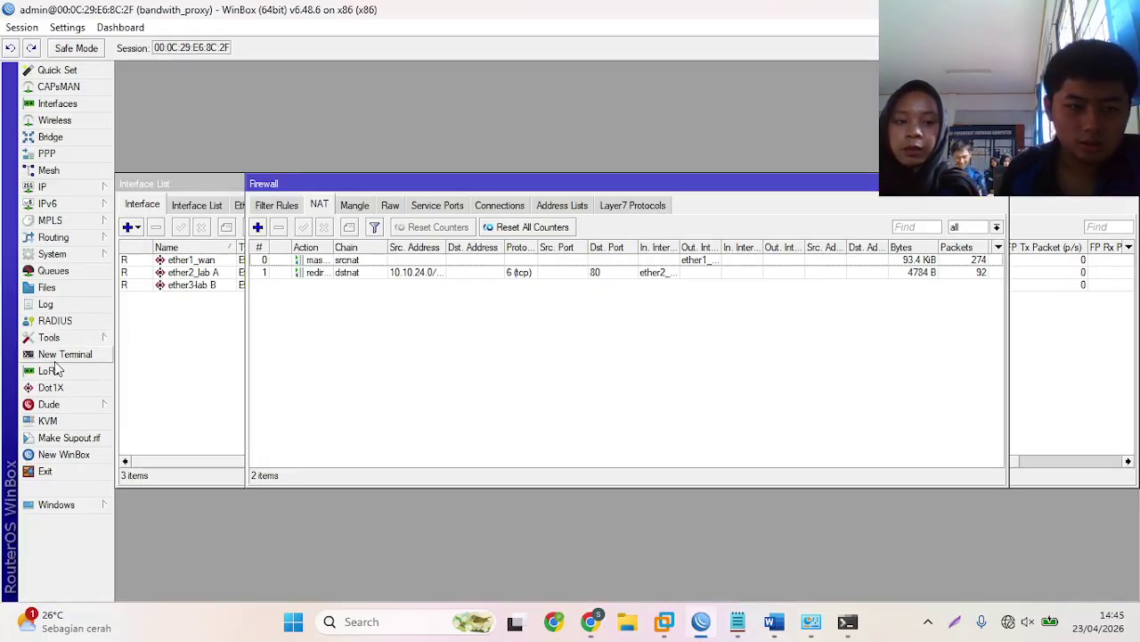
- Reboot the router via System > Reboot and reconnect WinBox to bandwith_proxy
click(57, 256)
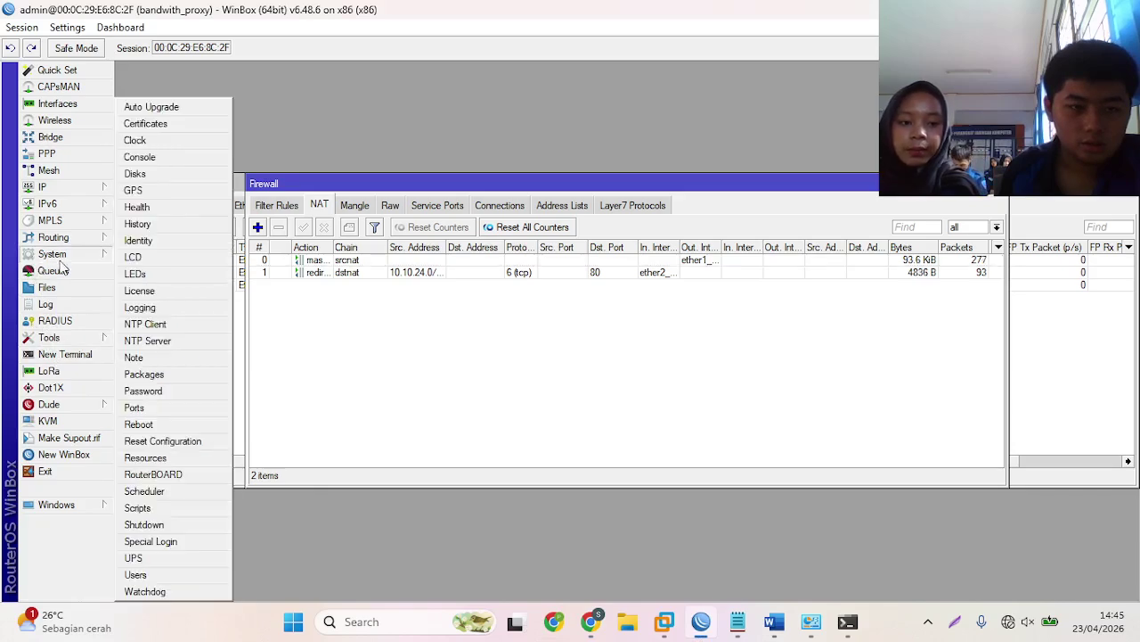
click(151, 424)
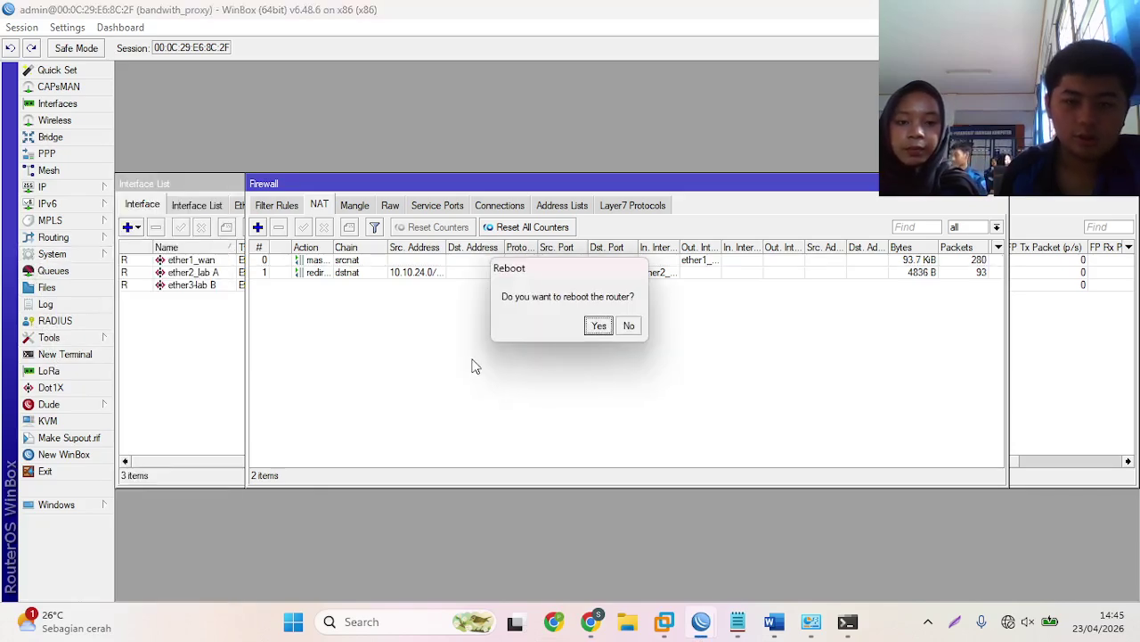
click(611, 328)
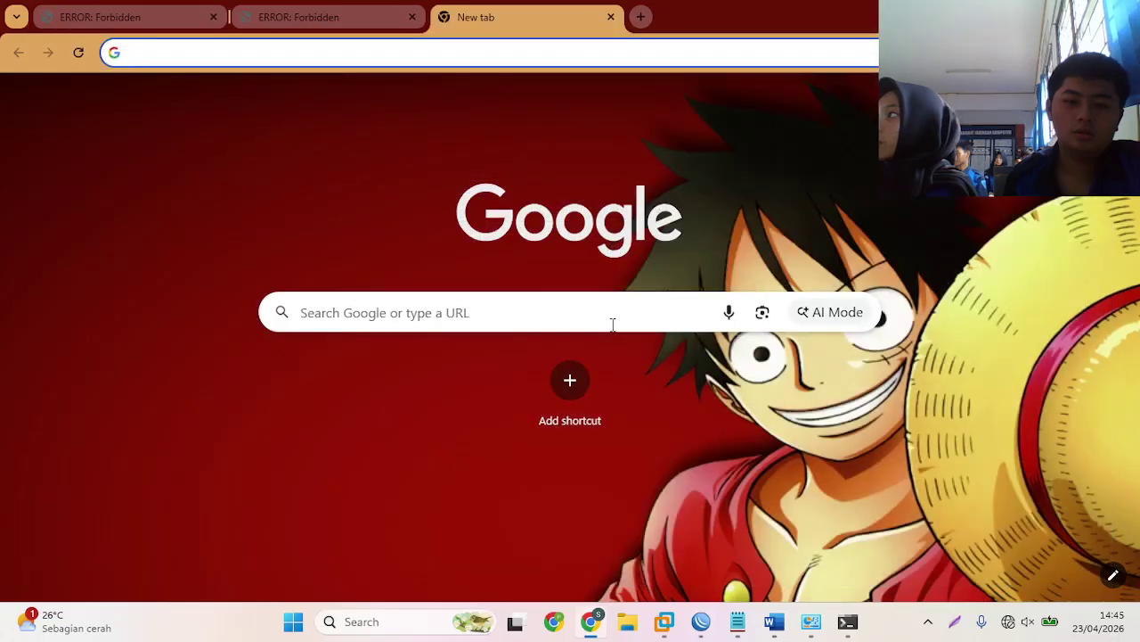
click(705, 627)
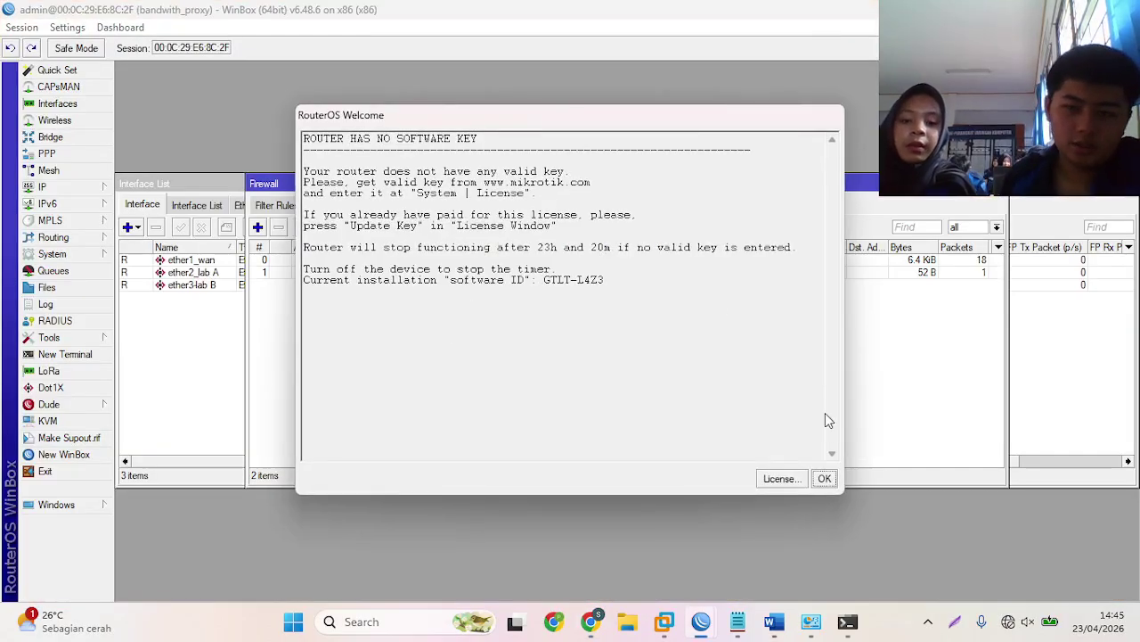
- Dismiss the welcome notice and open the *wiki* deny rule under IP > Web Proxy > Access
click(830, 481)
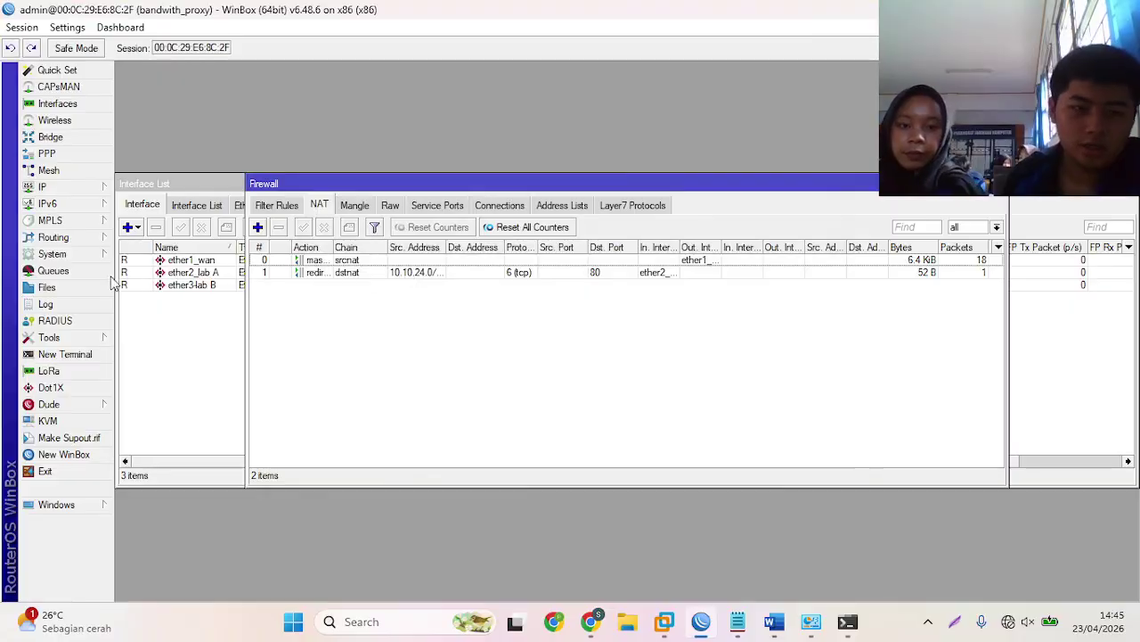
click(42, 187)
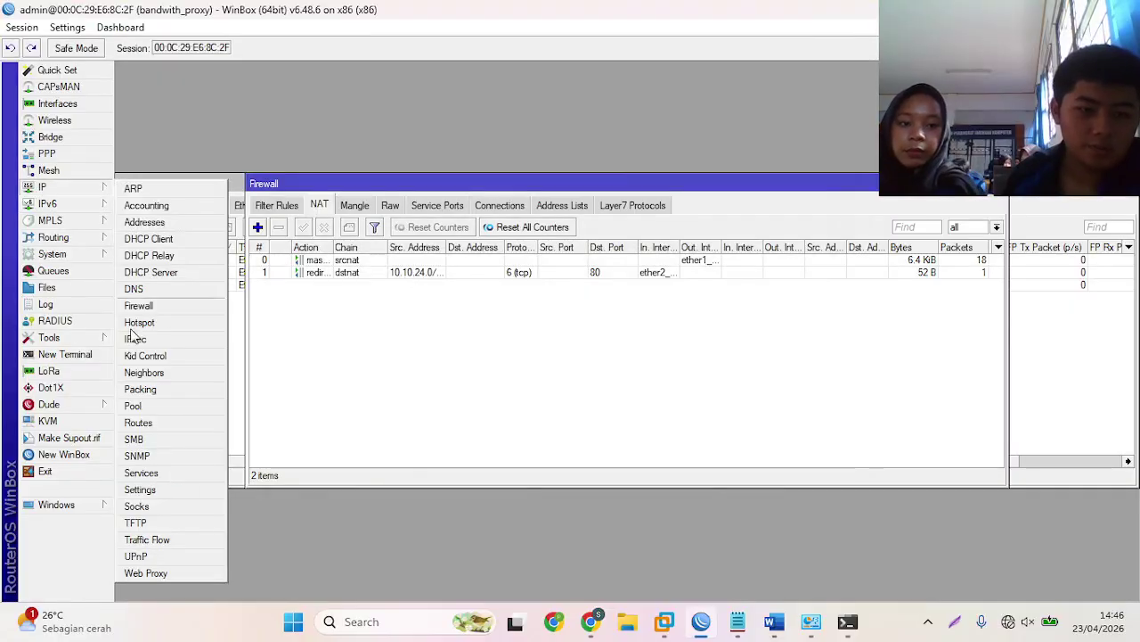
click(171, 570)
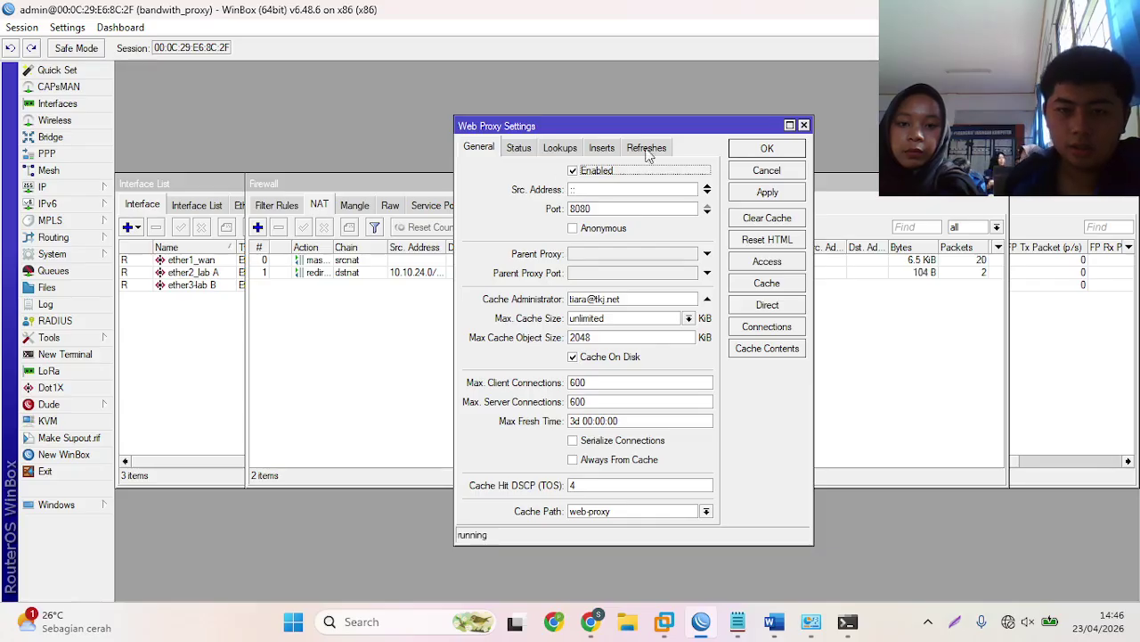
click(768, 262)
click(450, 275)
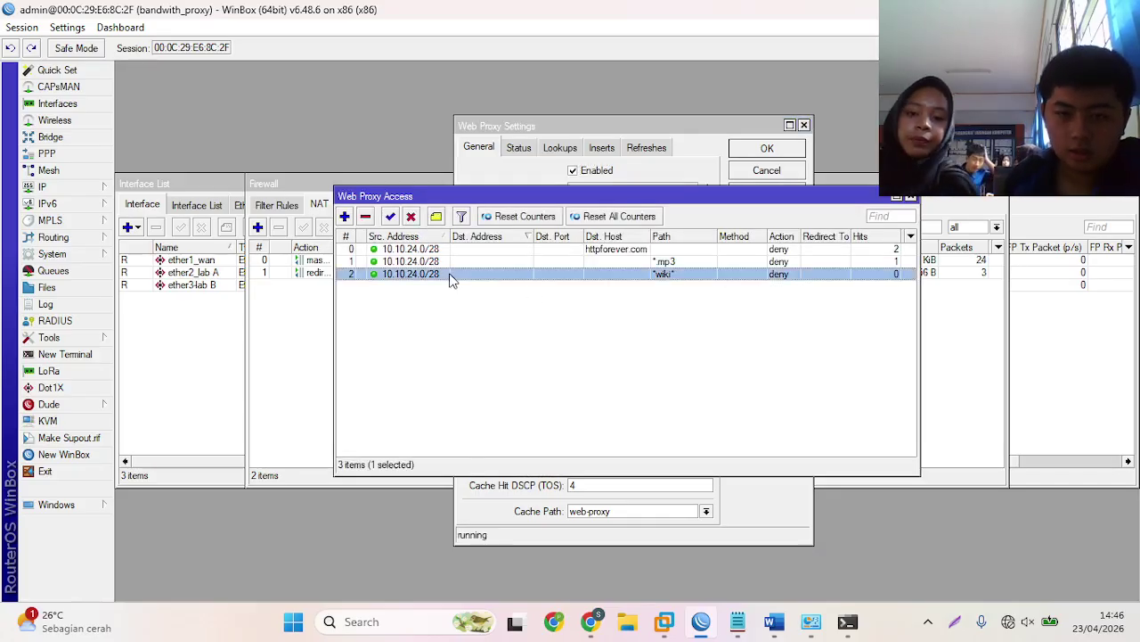
double_click(450, 275)
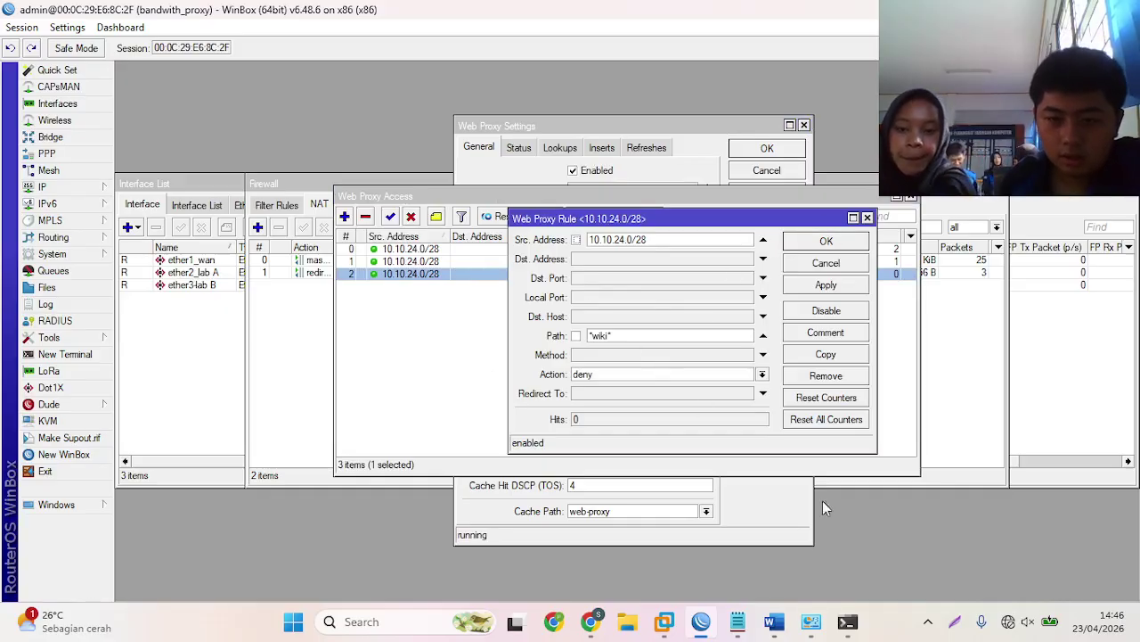
click(592, 621)
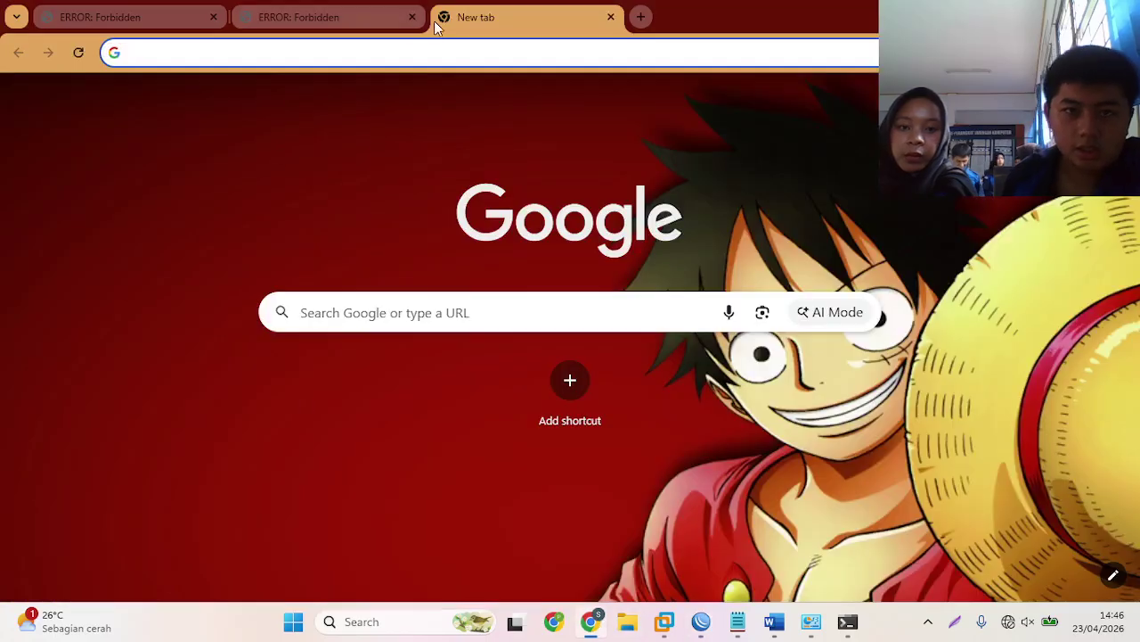
- Reload the onnocenter.or.id wiki Event page, confirming it still isn't blocked
click(415, 46)
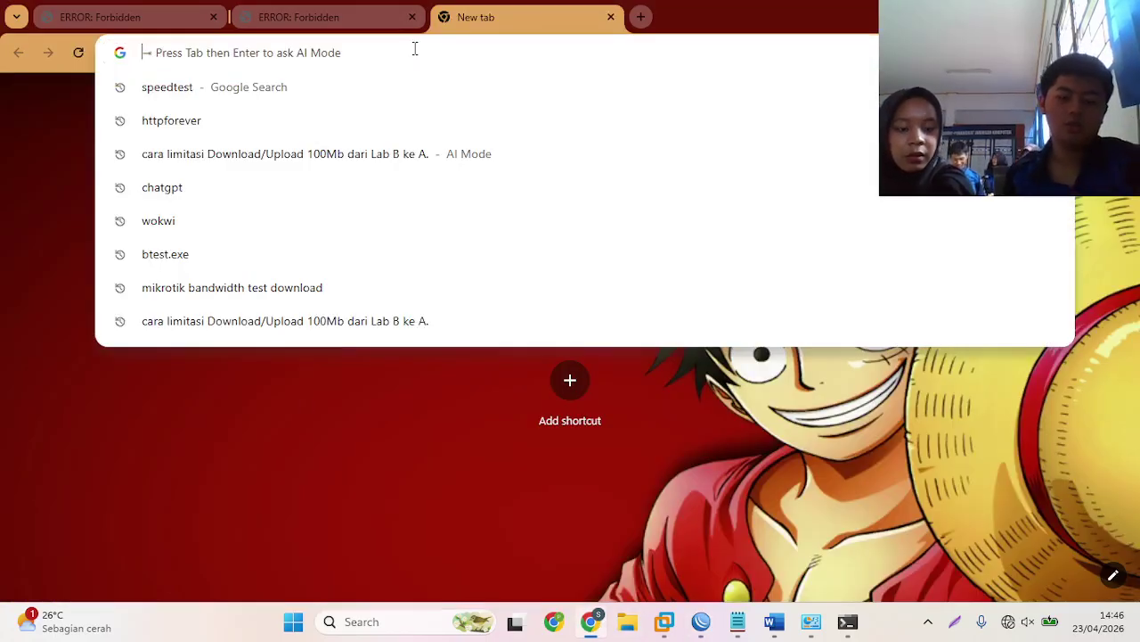
text(onnocenter.or.id)
key(Return)
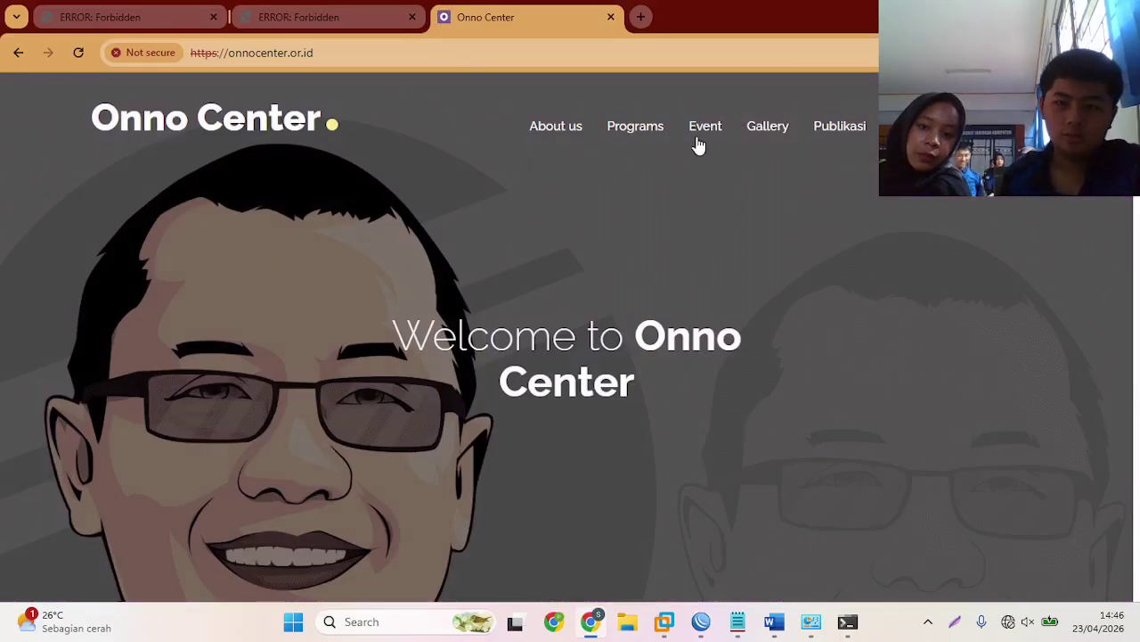
click(712, 130)
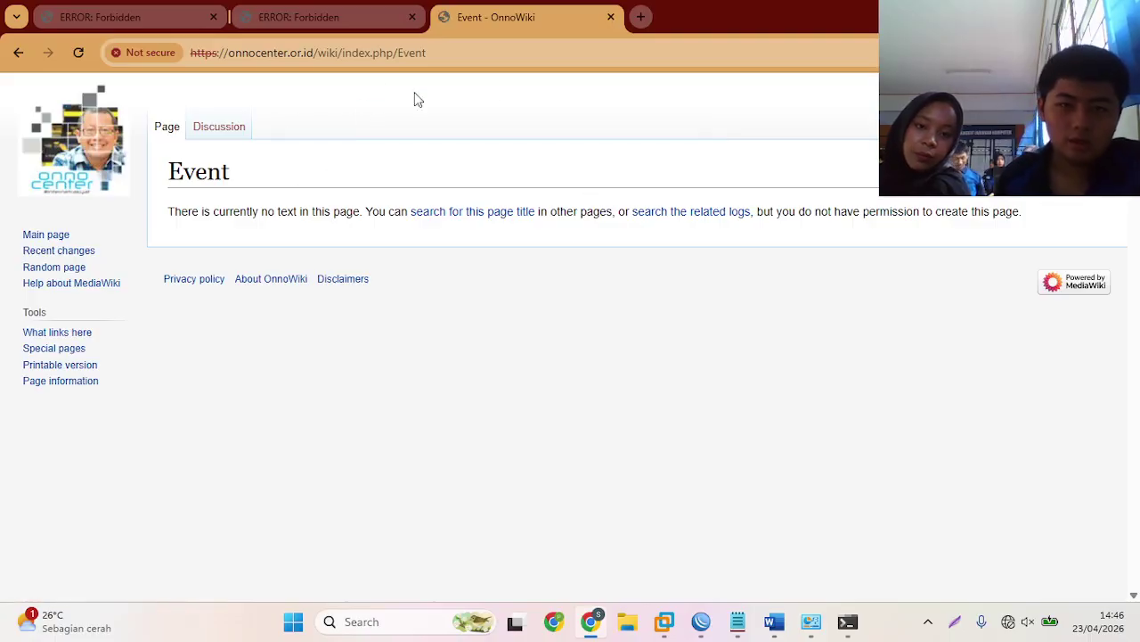
click(611, 17)
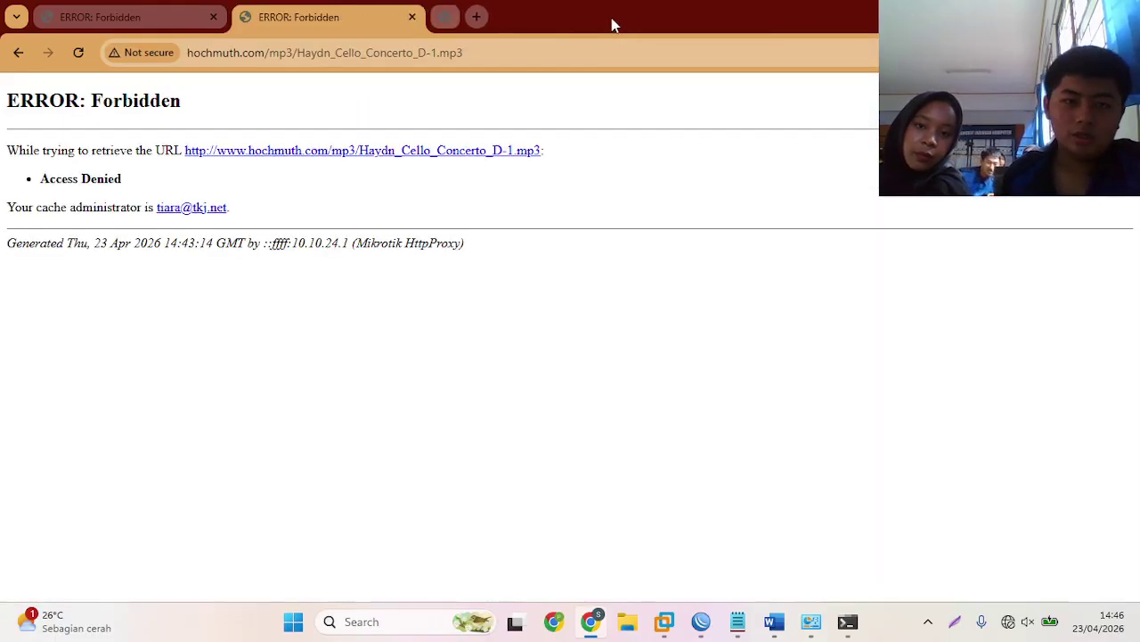
click(441, 16)
- Delete the last hour of Chrome browsing data
click(1127, 53)
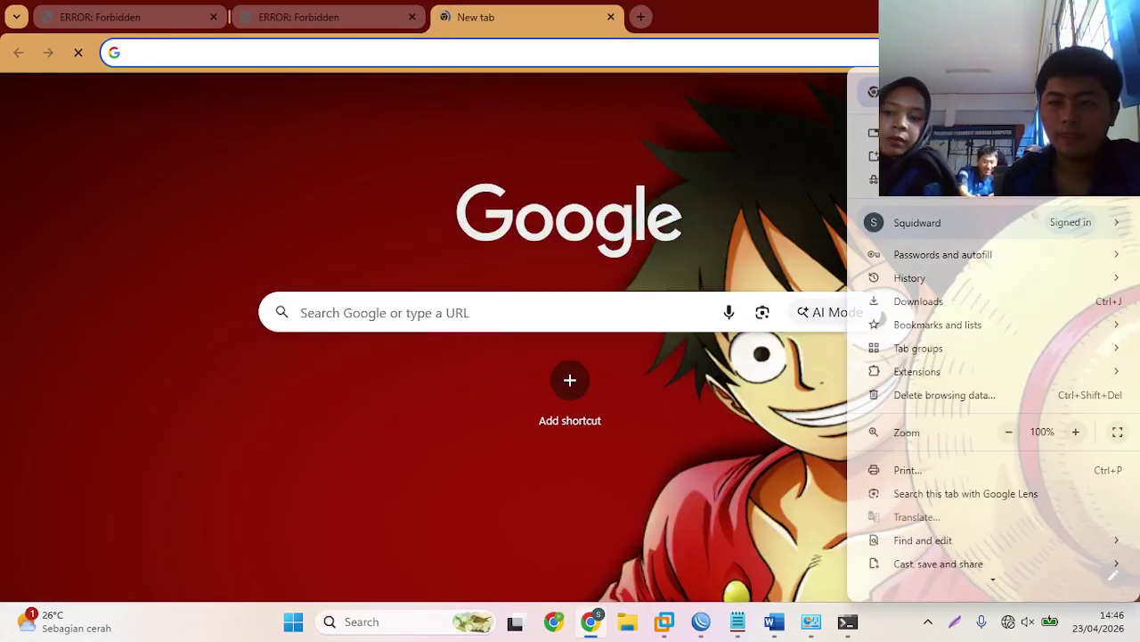
click(995, 394)
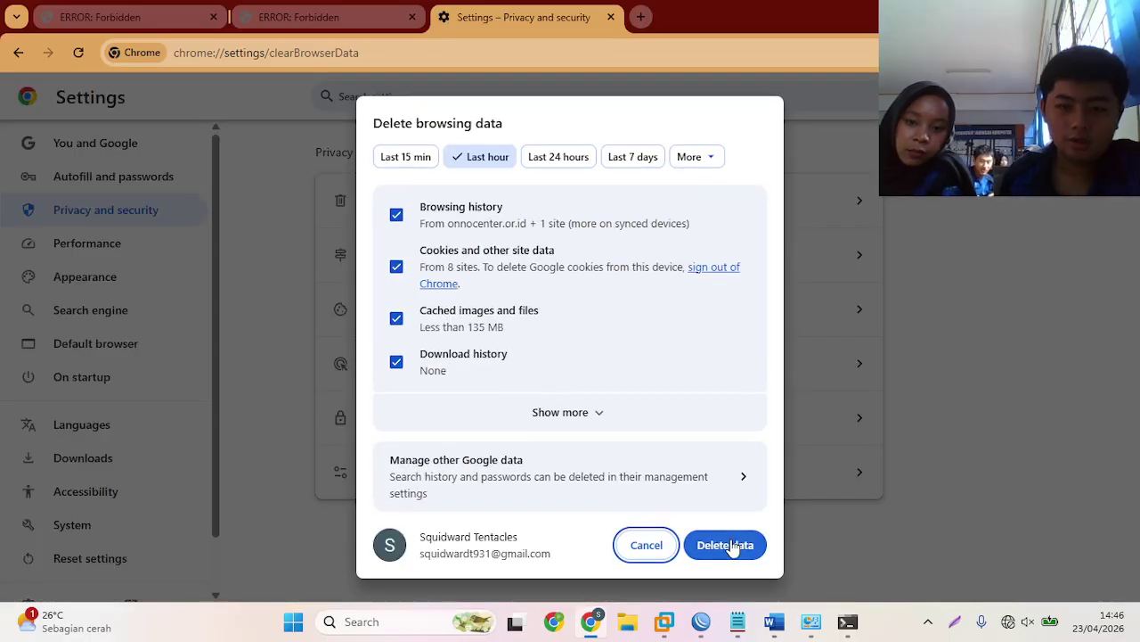
click(728, 545)
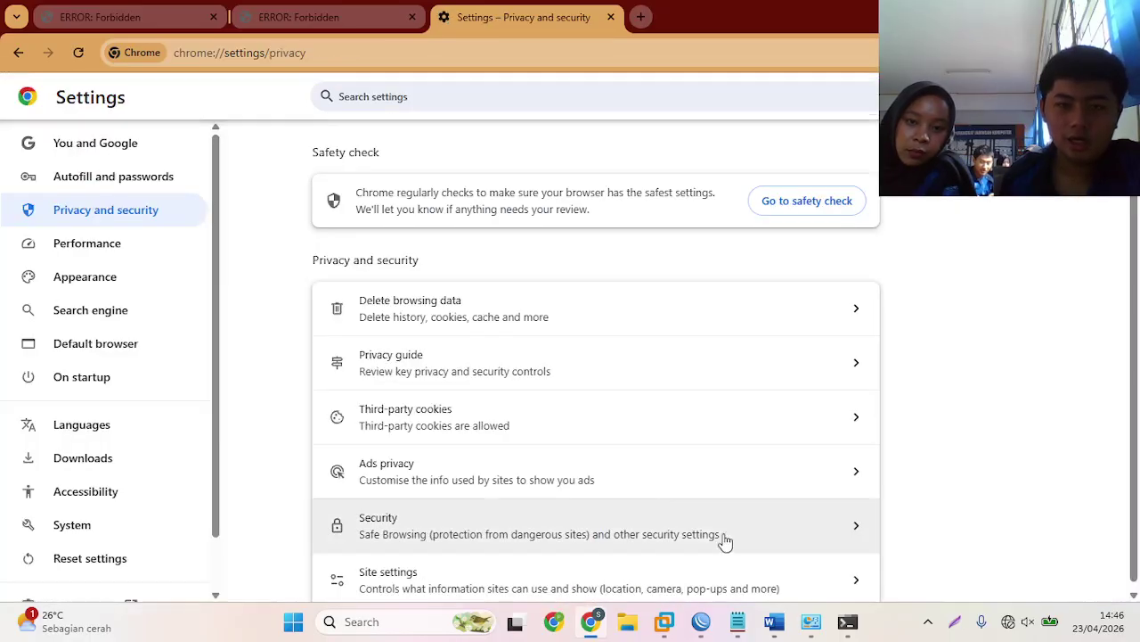
click(611, 16)
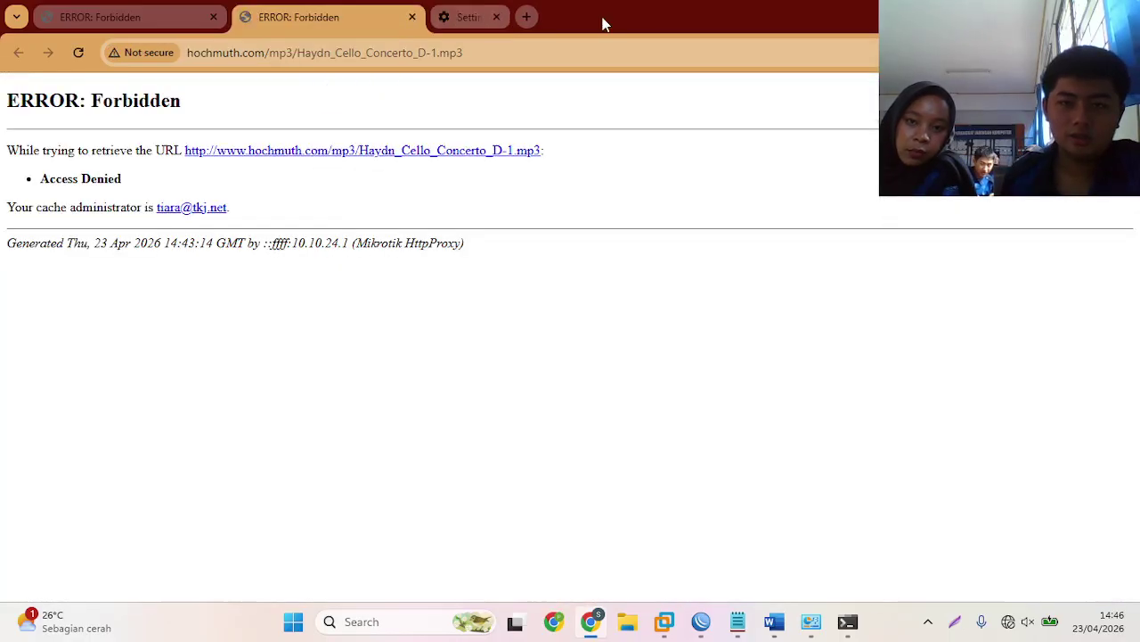
click(441, 16)
- Leave Chrome and reboot the router from Winbox with System > Reboot, confirming Yes
click(1038, 14)
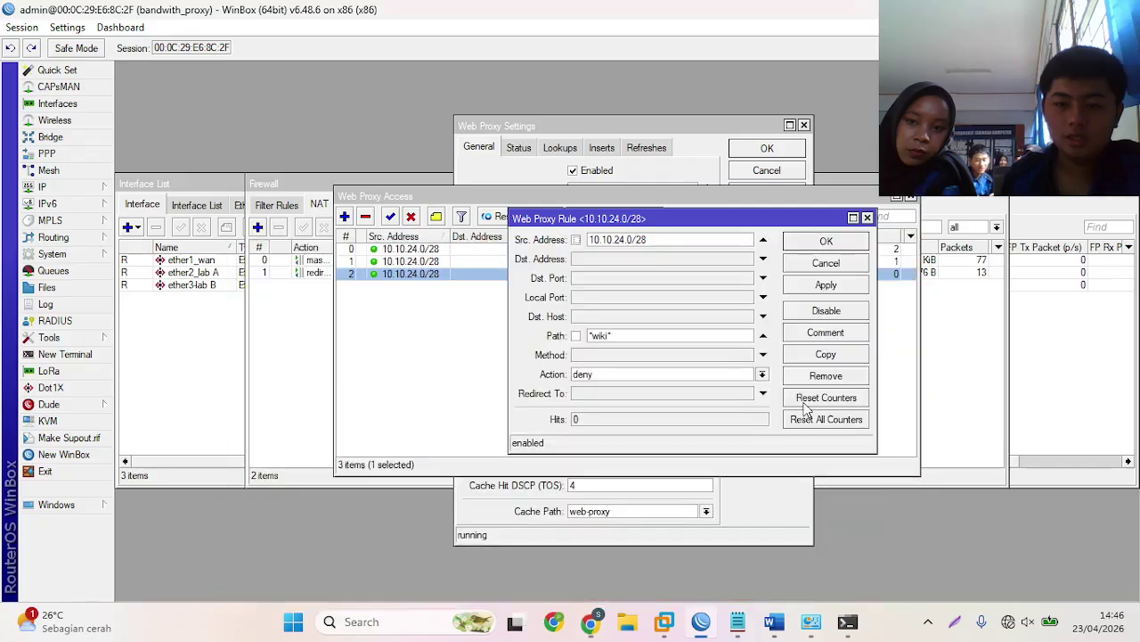
click(52, 255)
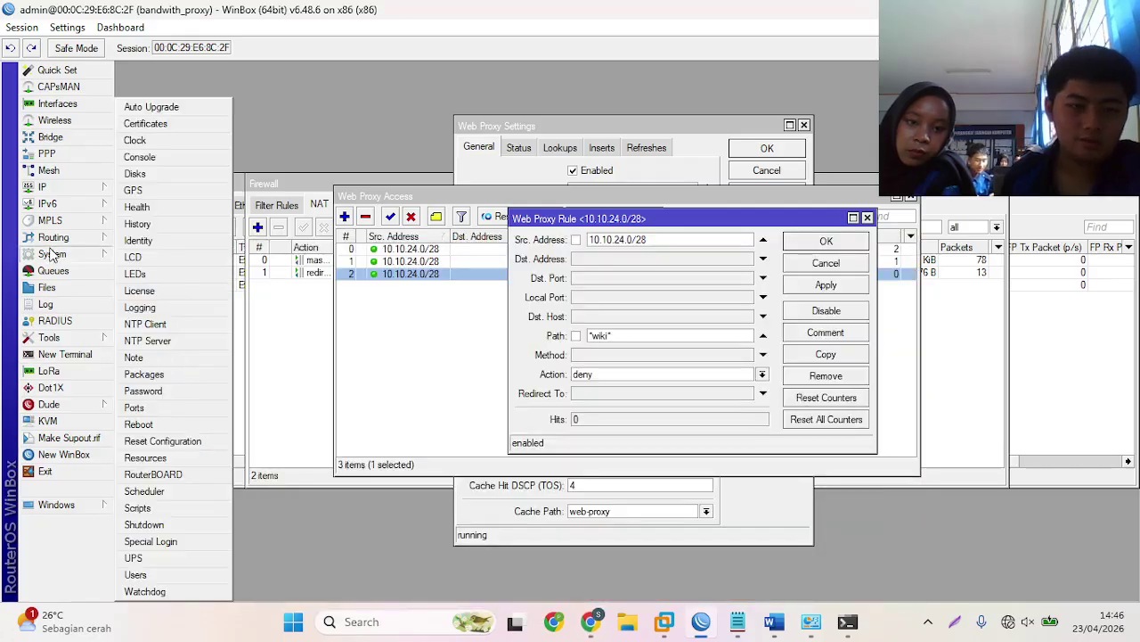
click(139, 425)
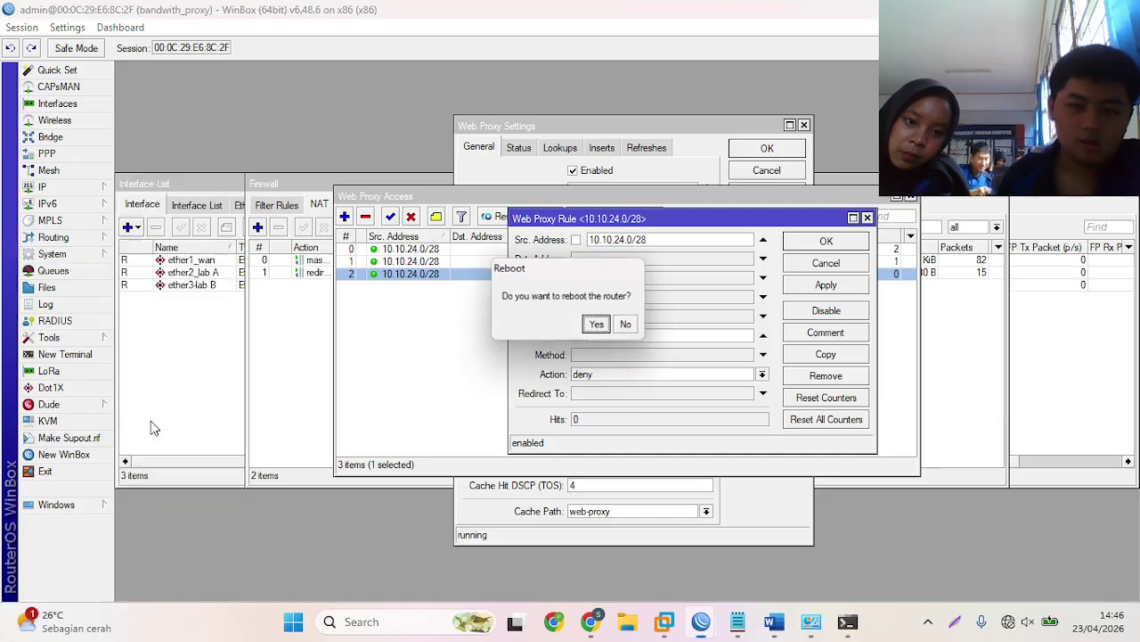
click(598, 326)
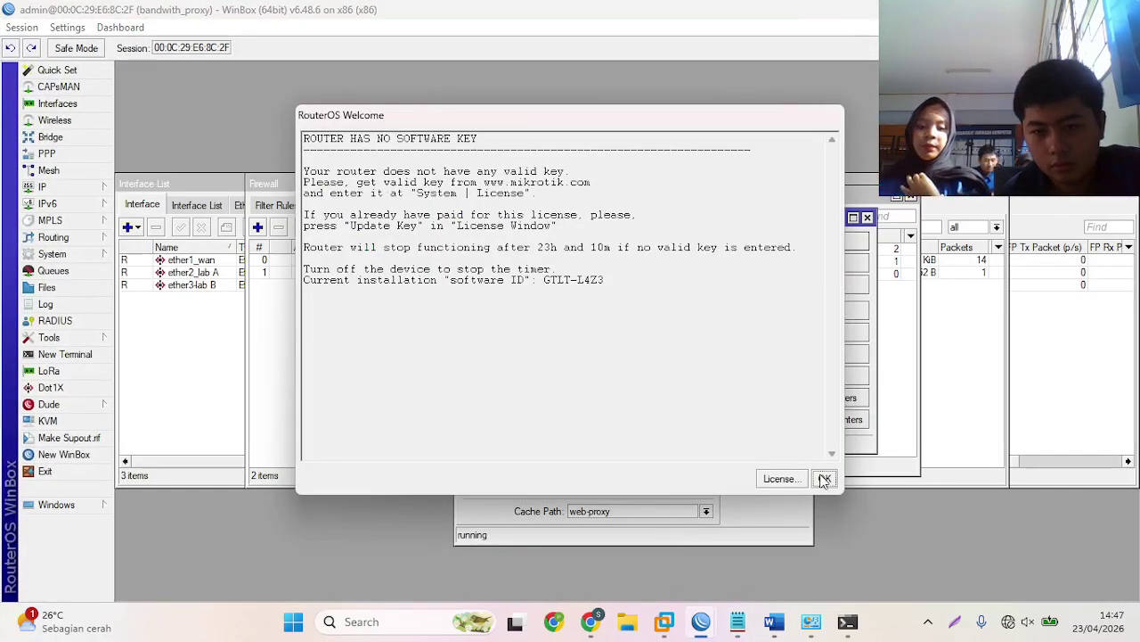
- Dismiss the welcome message, close the *wiki* rule and Web Proxy Access list, then go to Chrome's address bar
click(825, 479)
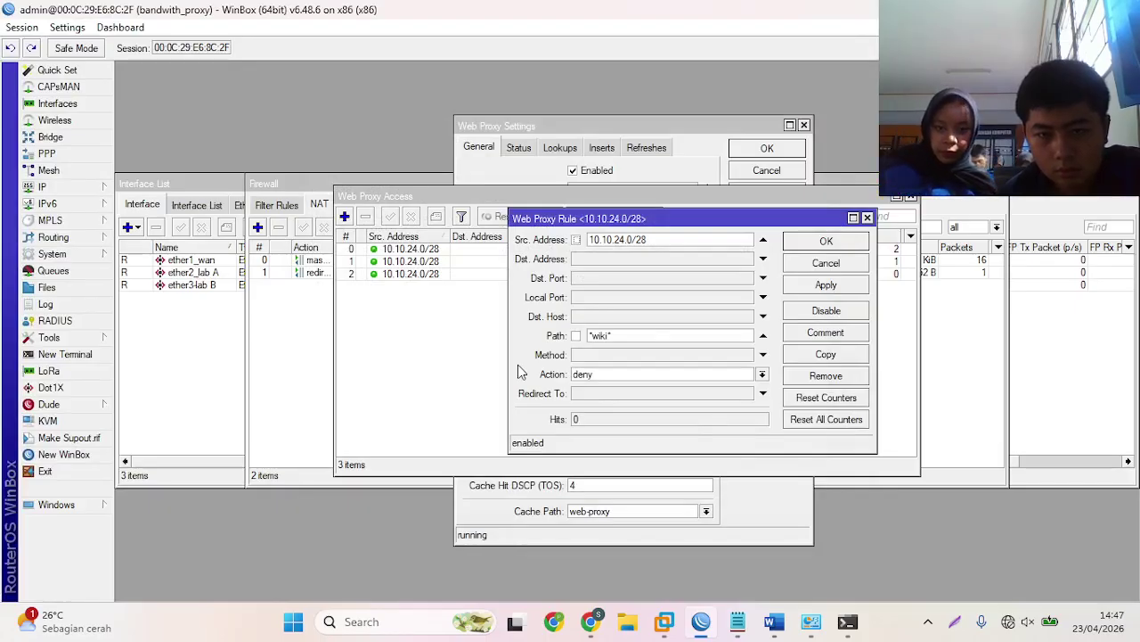
click(802, 248)
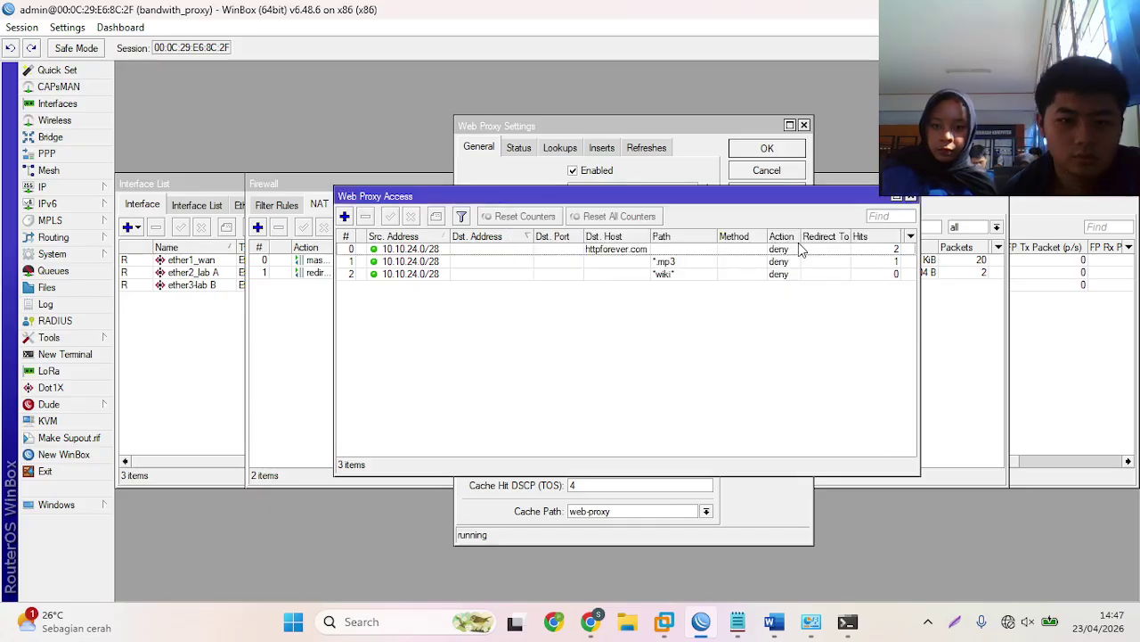
click(909, 198)
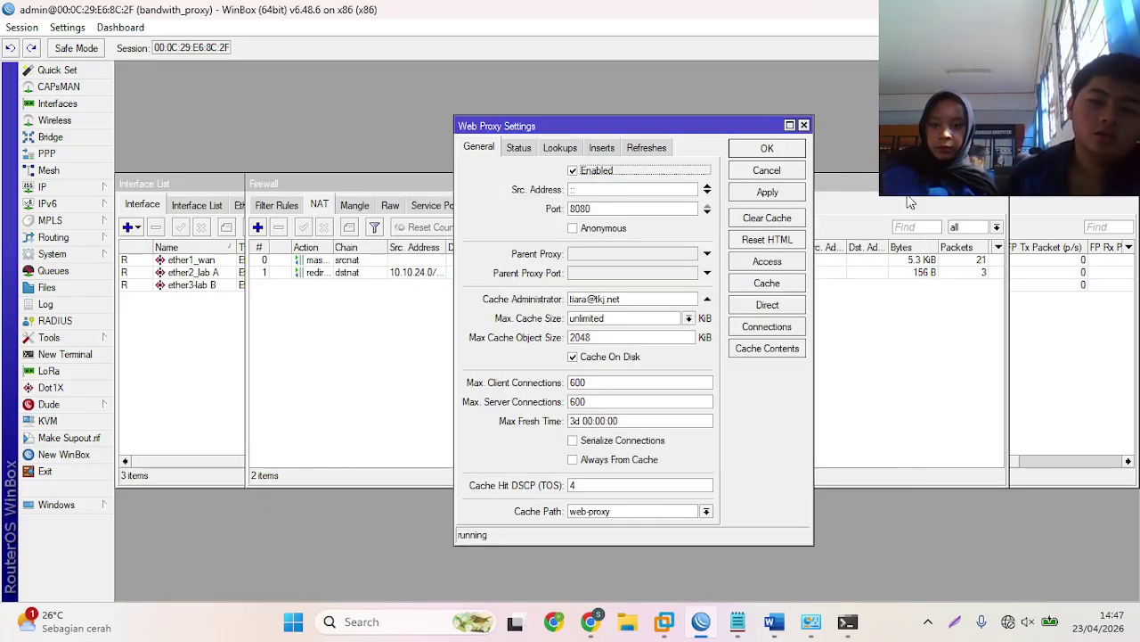
click(591, 621)
click(387, 45)
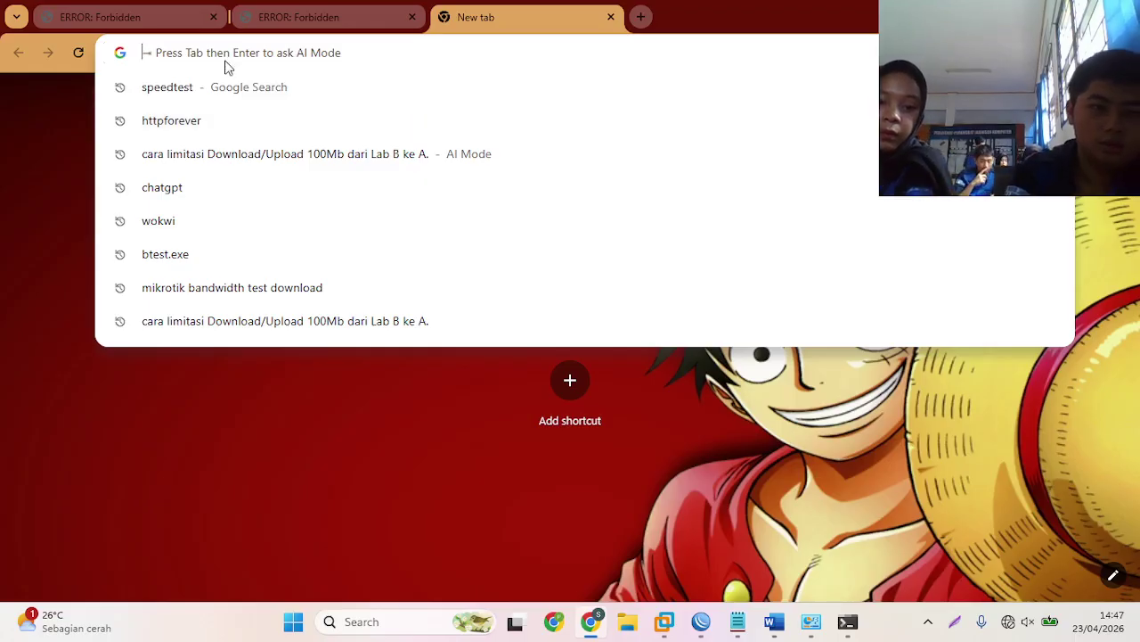
- Load onnocenter.or.id past the certificate warning and open its Event page, now blocked by the proxy
text(onnocenter.or.id)
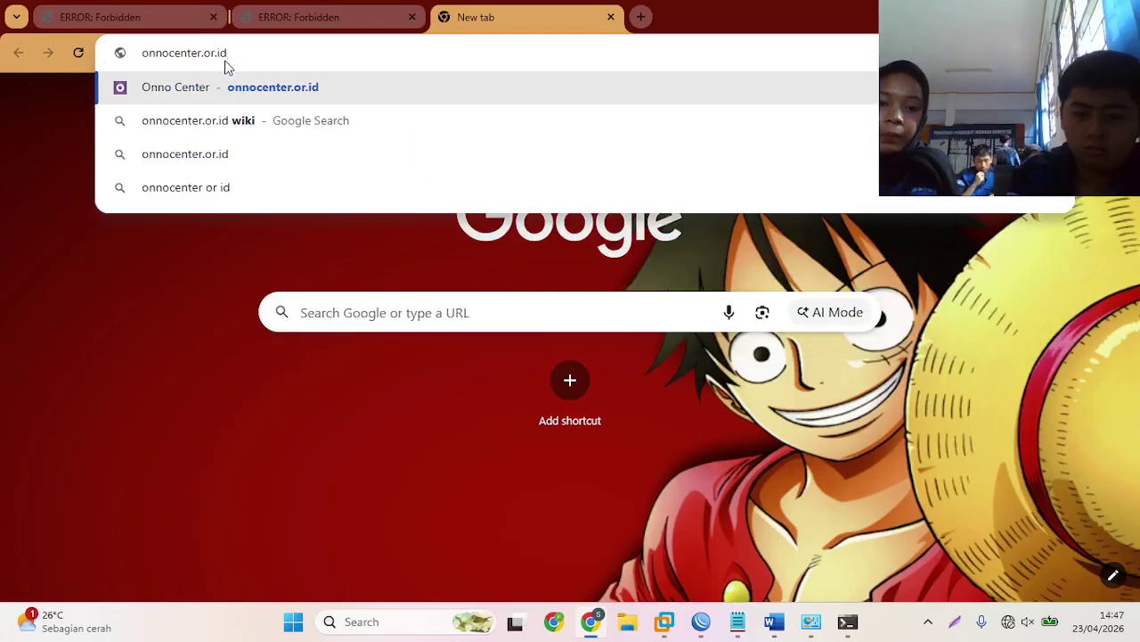
key(Return)
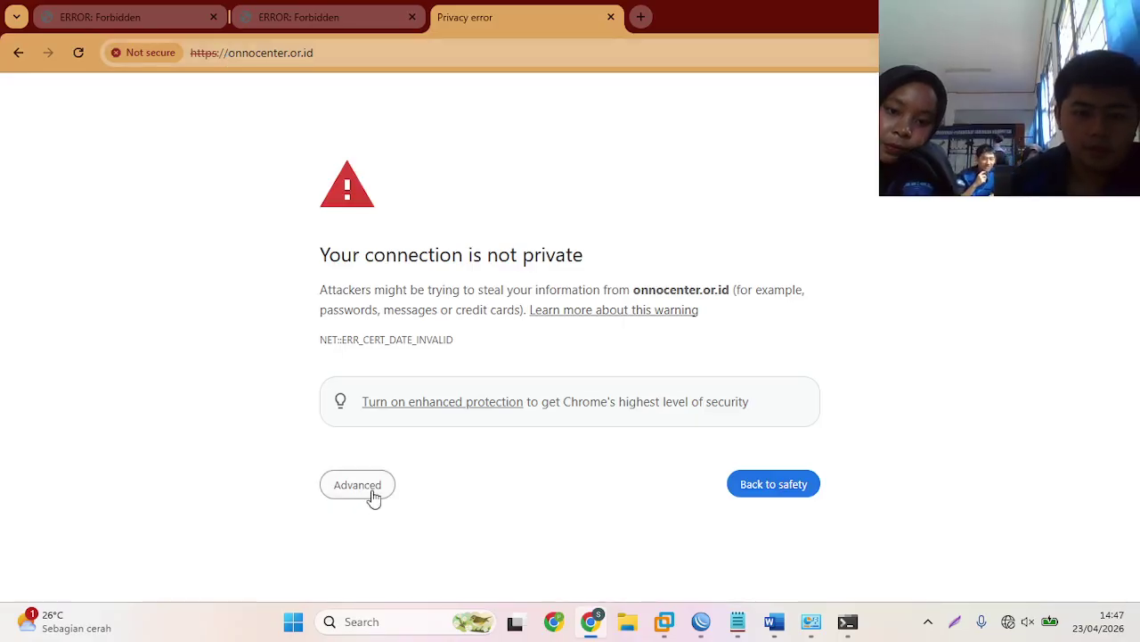
click(369, 491)
scroll(374, 517, down, 1)
click(378, 550)
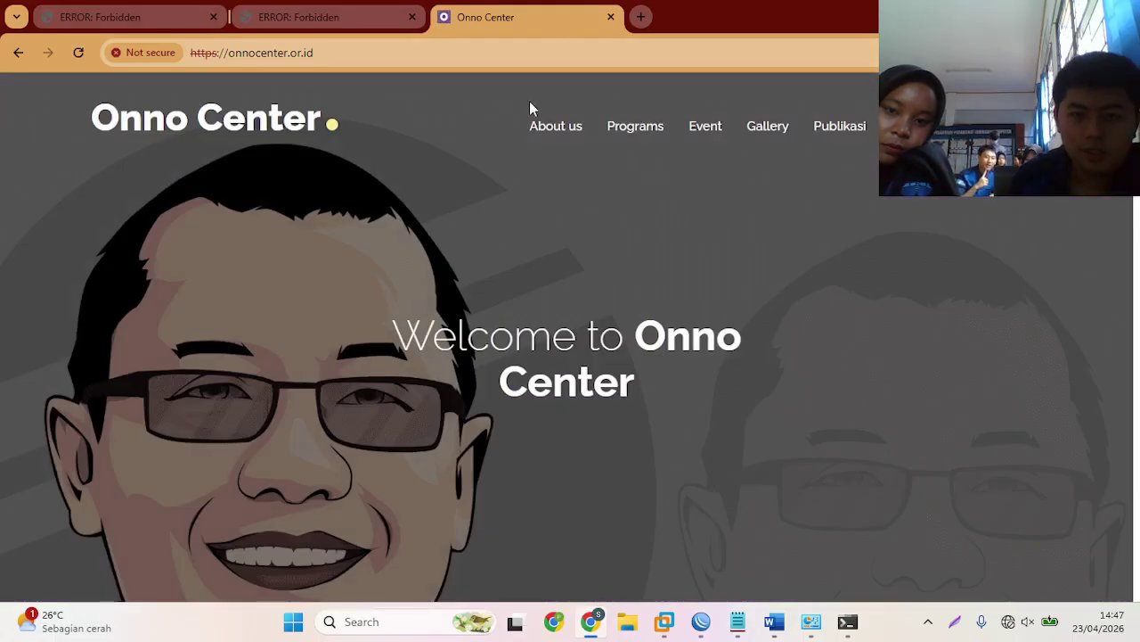
click(704, 126)
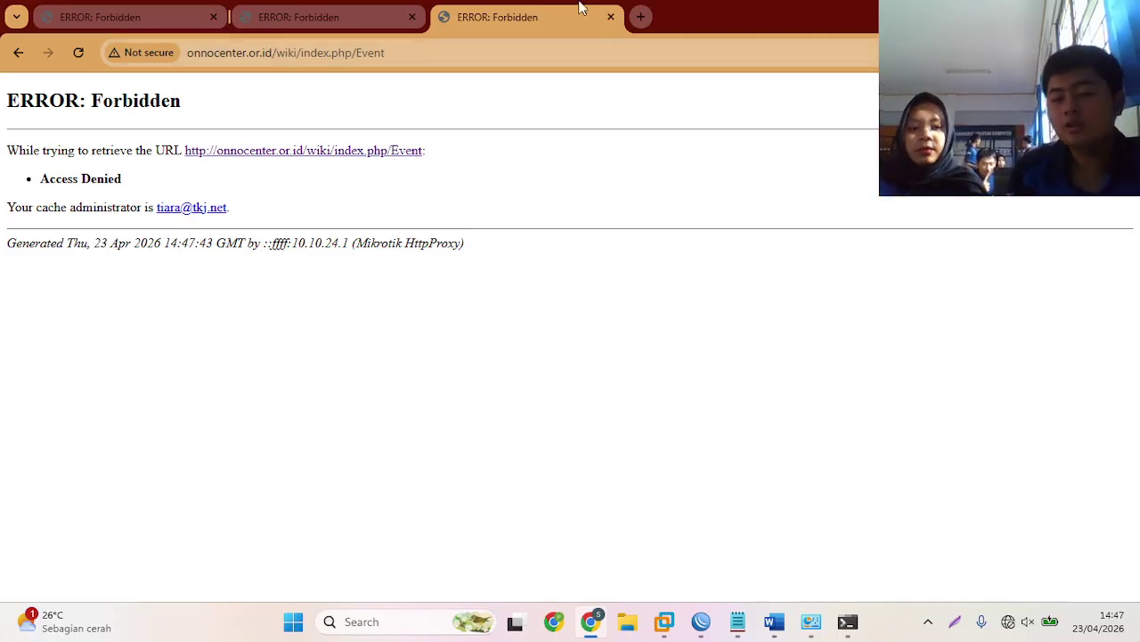
click(643, 18)
click(1124, 52)
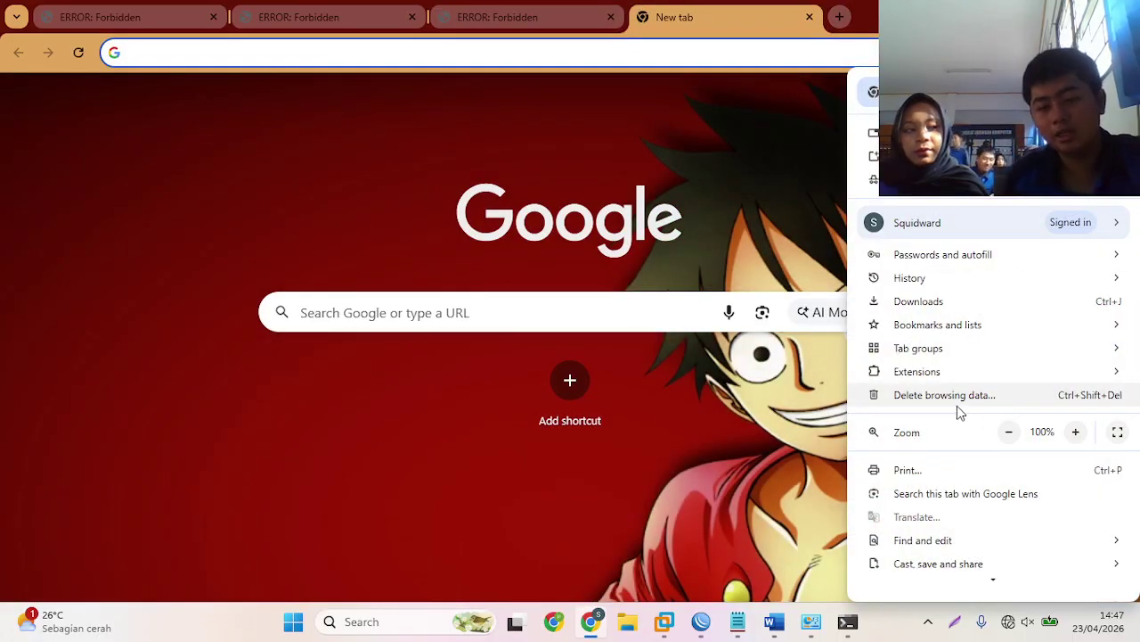
- Look over the Notepad link list and testing-steps notes, then reopen Winbox's web proxy Access rules
click(700, 624)
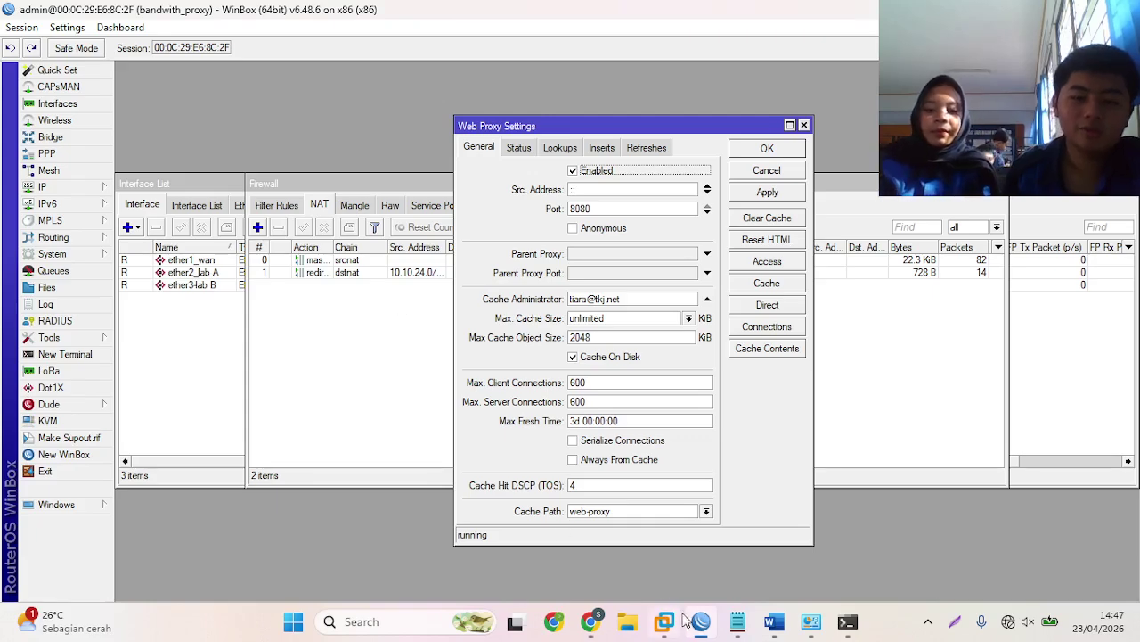
click(700, 621)
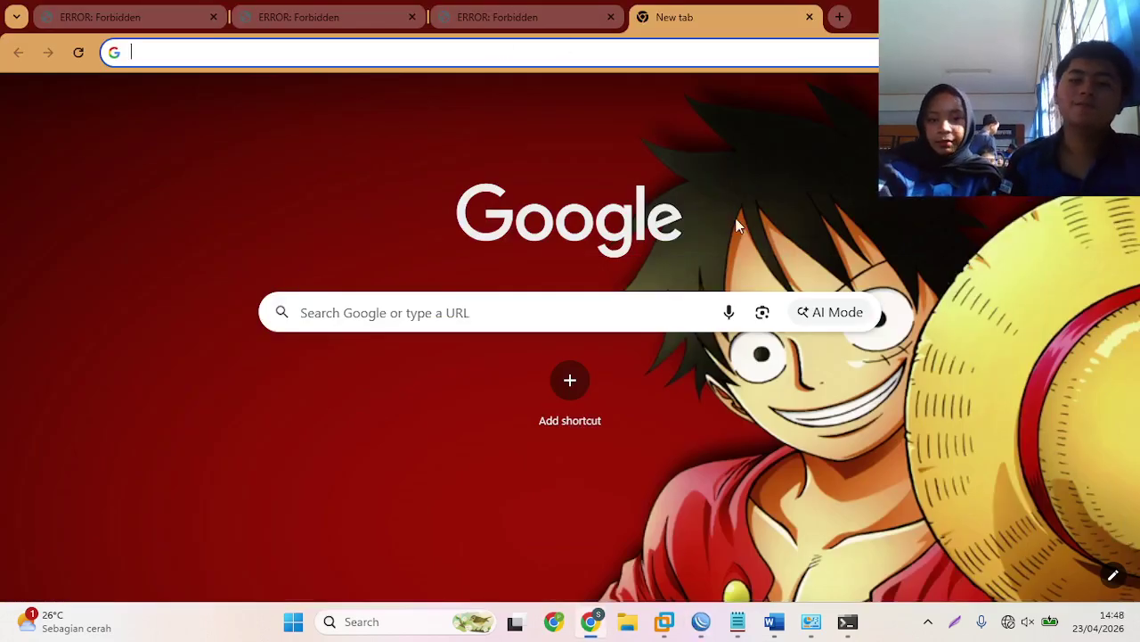
click(746, 627)
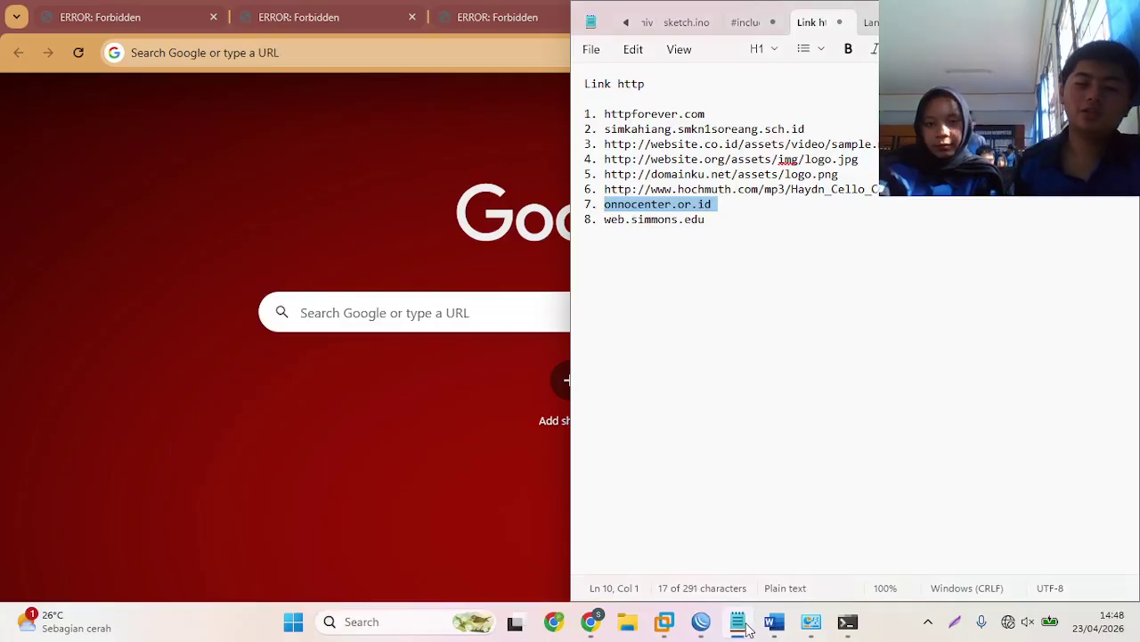
click(869, 23)
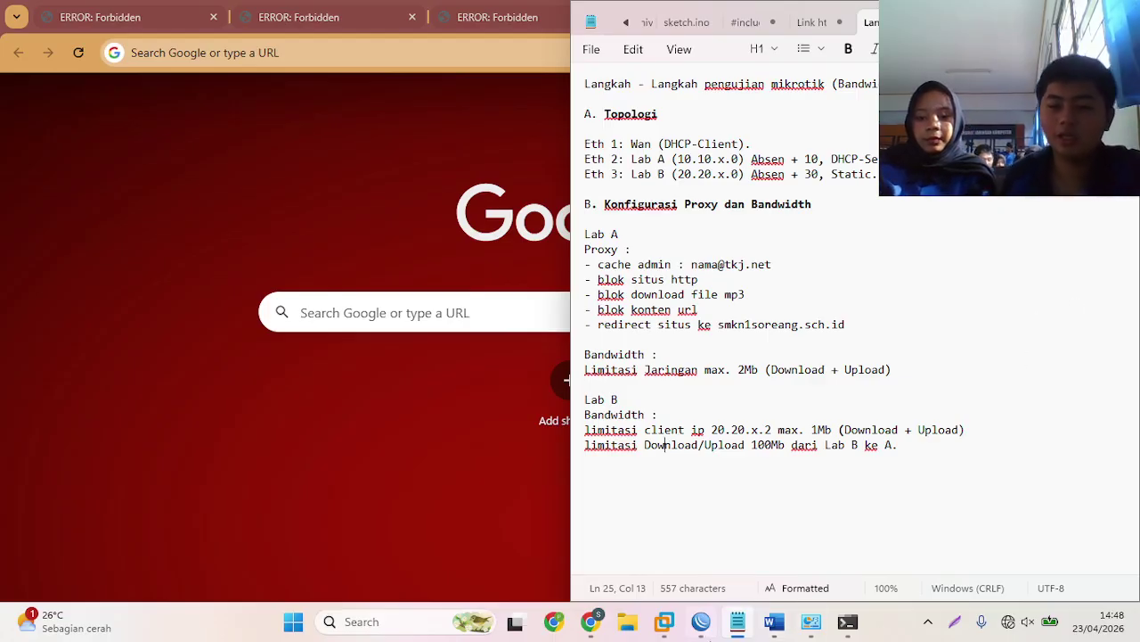
click(701, 624)
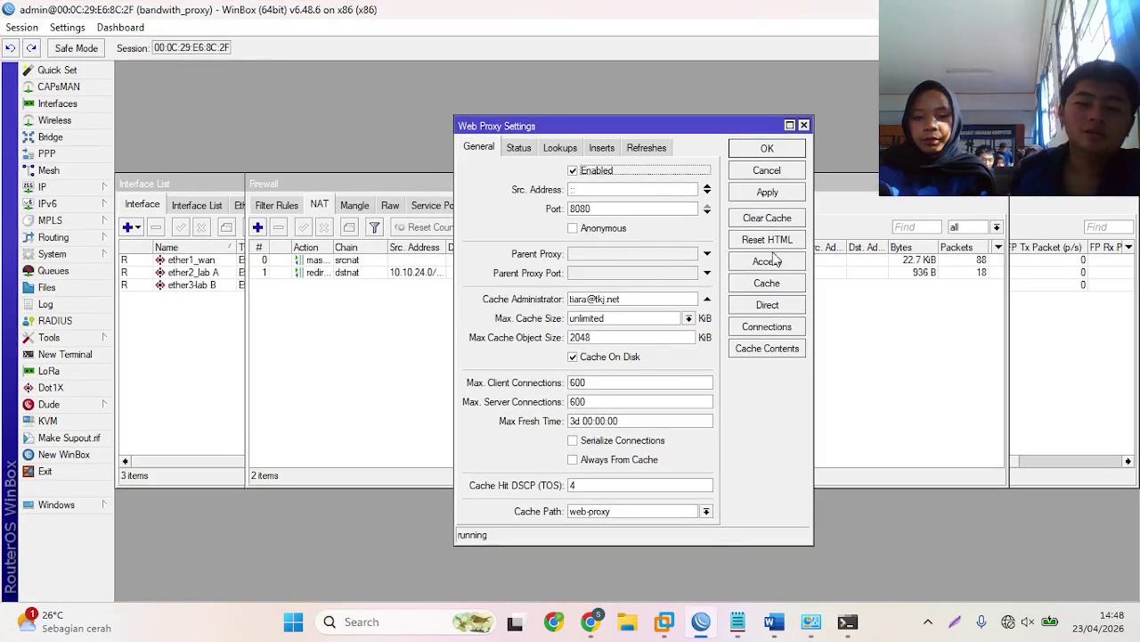
click(768, 261)
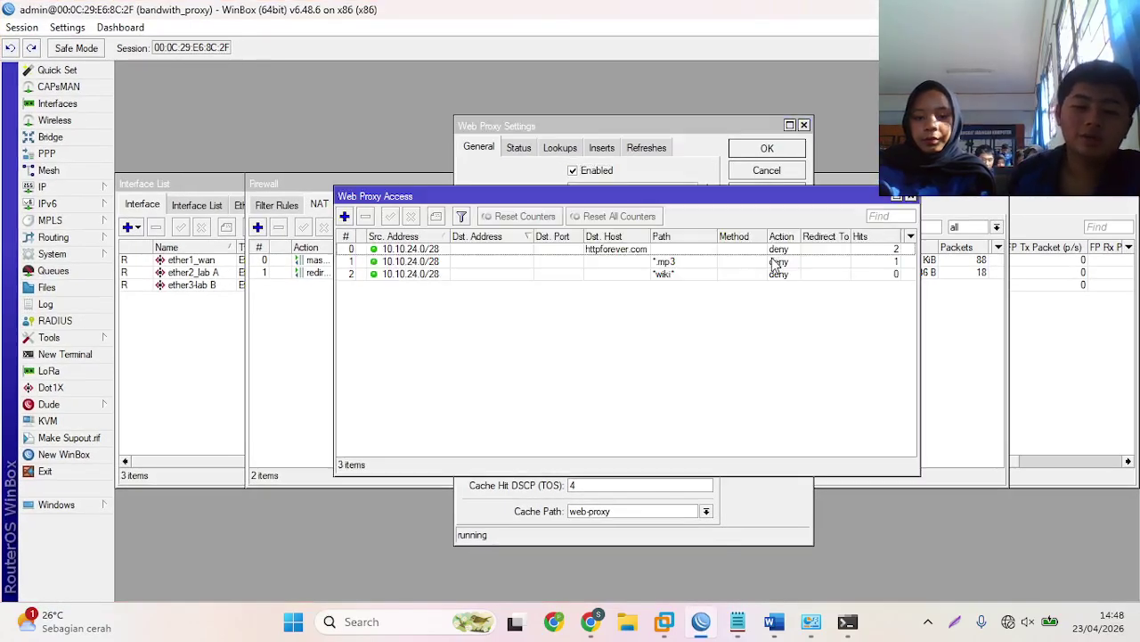
- Duplicate the *wiki* rule, remove its Path condition and add an empty Dst. Host
double_click(428, 273)
click(831, 356)
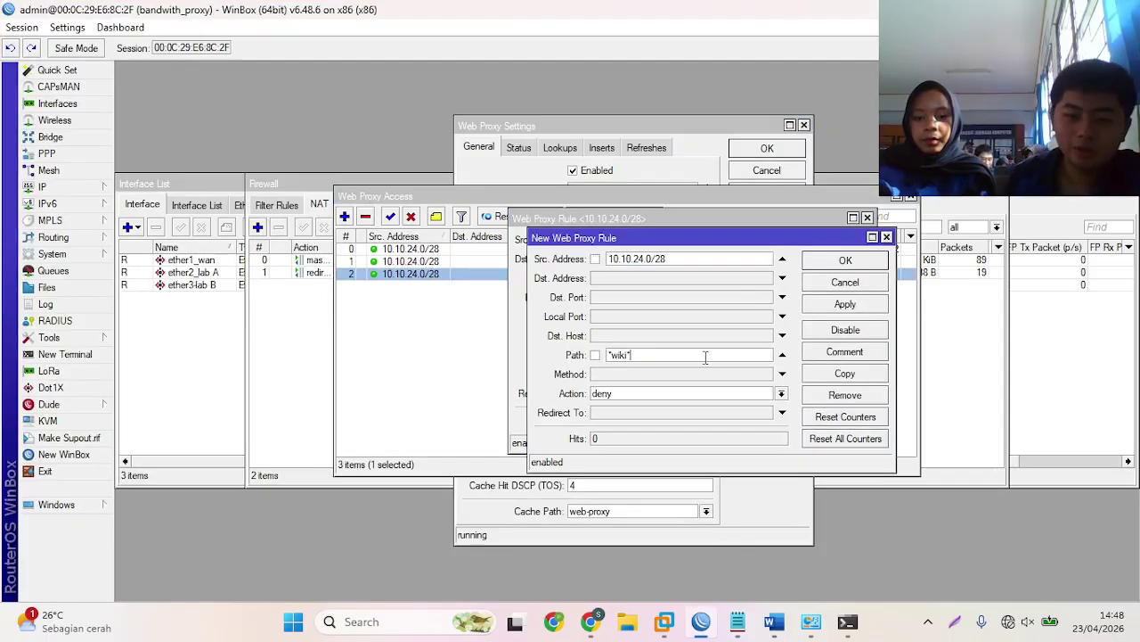
click(783, 354)
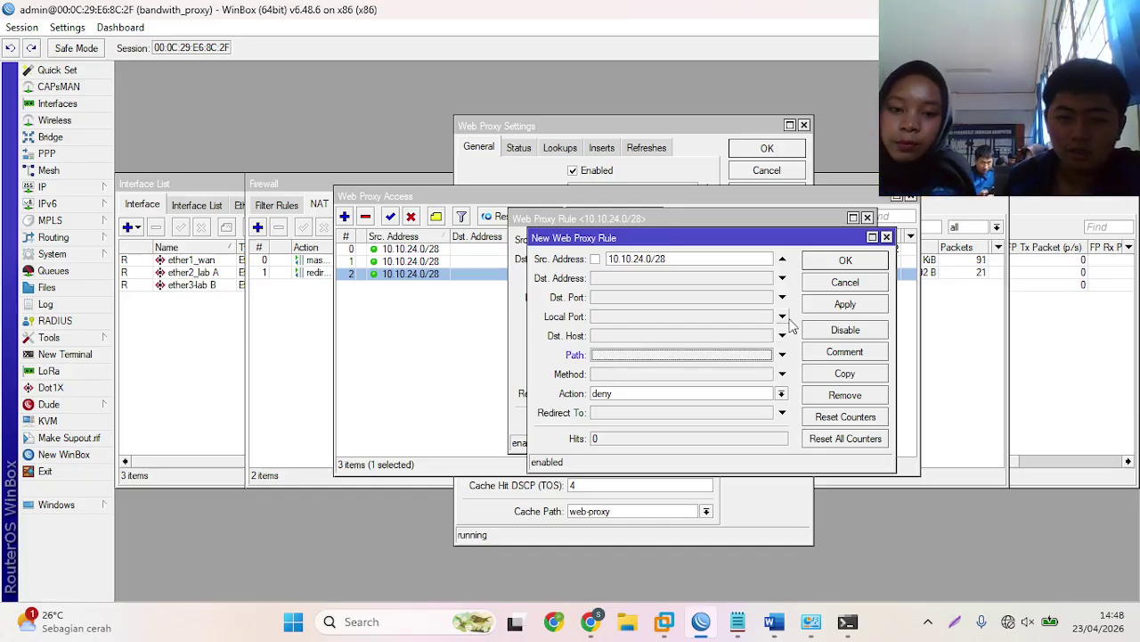
click(663, 336)
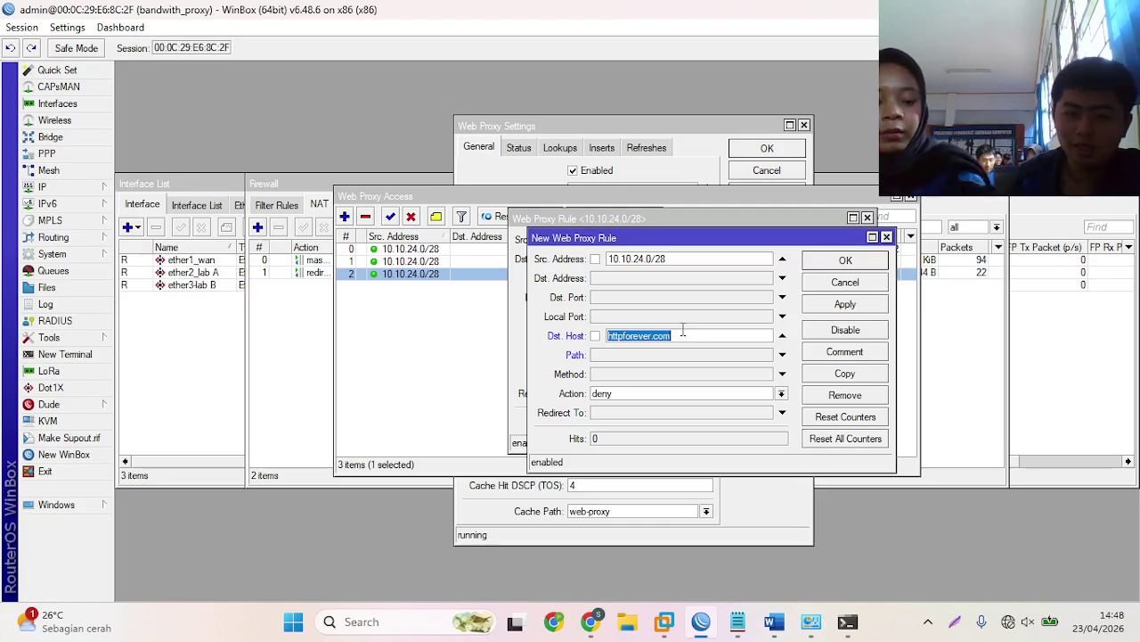
key(BackSpace)
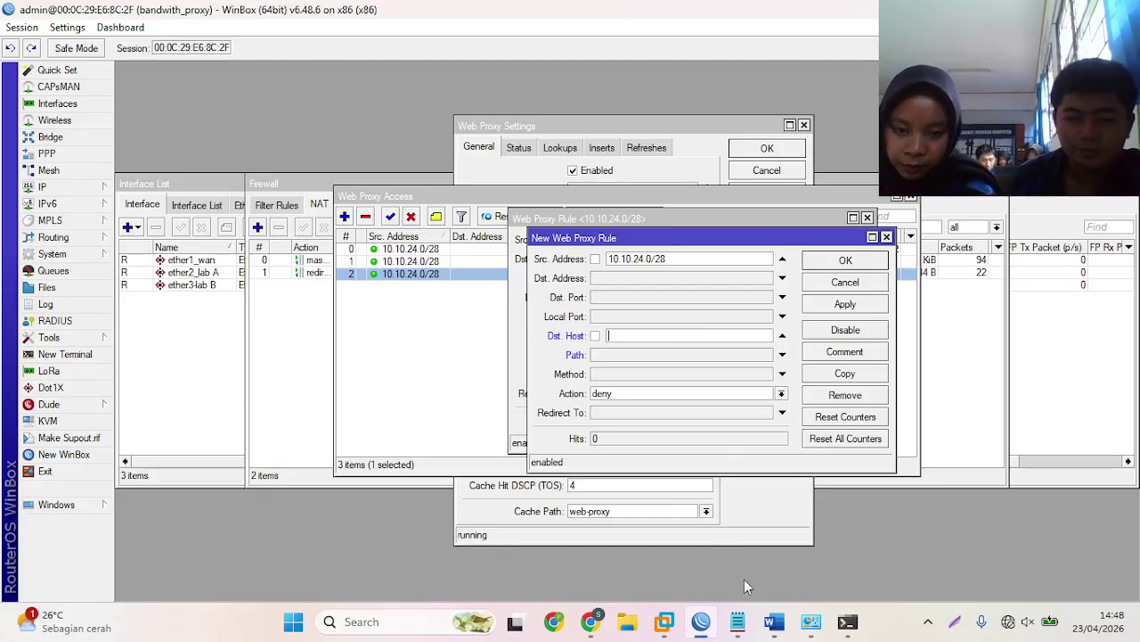
- Set the copied rule's Dst. Host to web.simmons.edu, taken from the lab notes
click(738, 621)
click(812, 22)
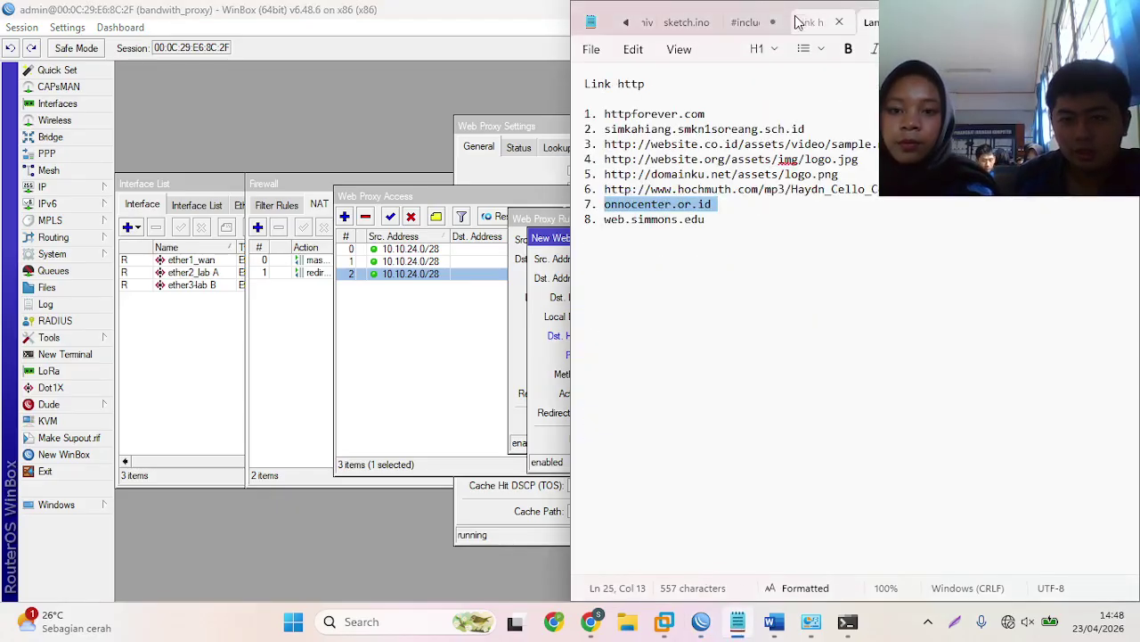
click(798, 322)
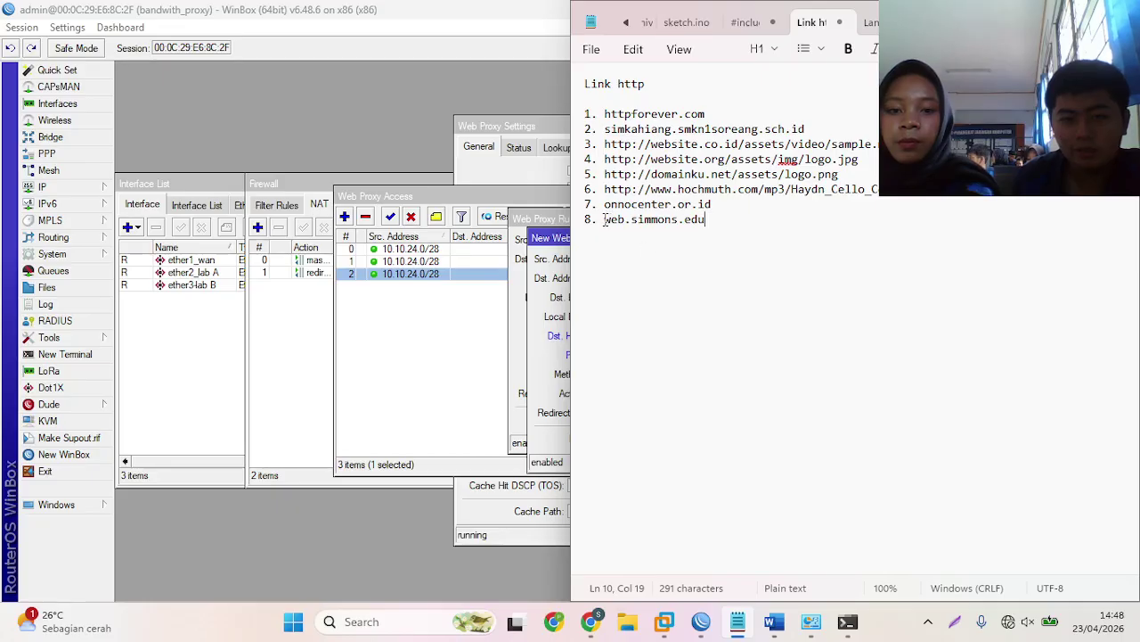
drag(605, 220, 715, 219)
key(ctrl+c)
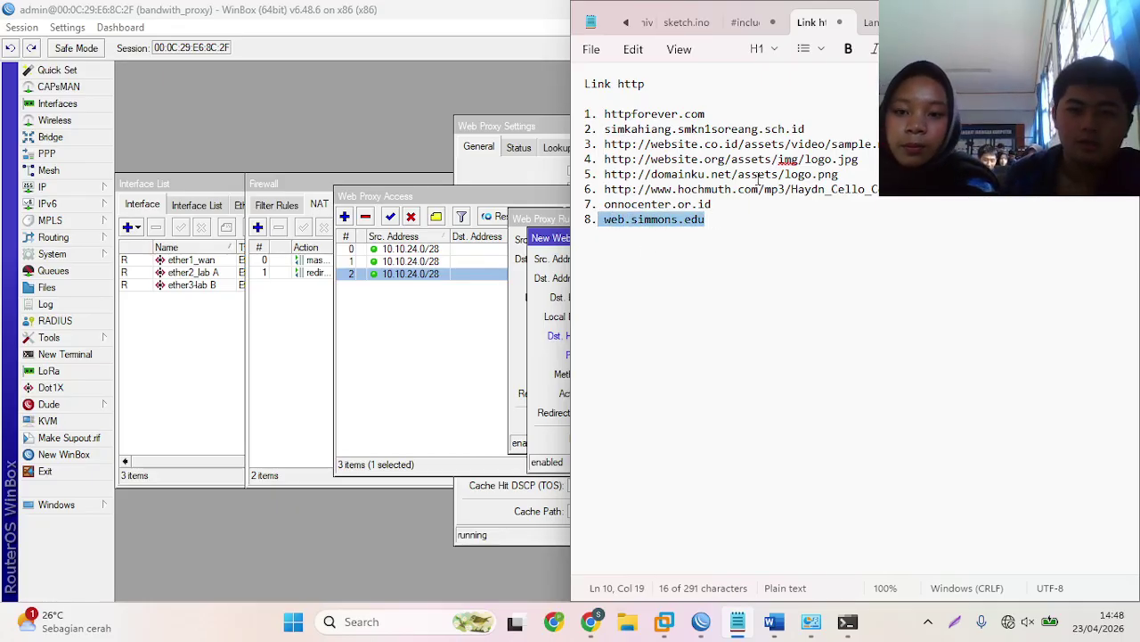
key(alt+Tab)
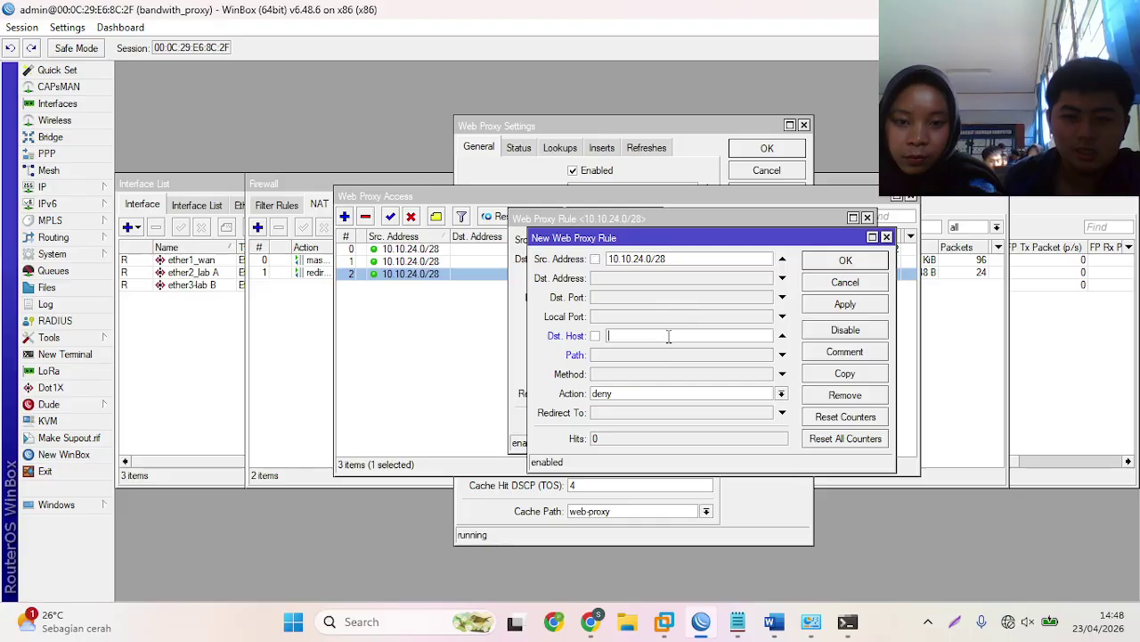
click(668, 336)
key(ctrl+v)
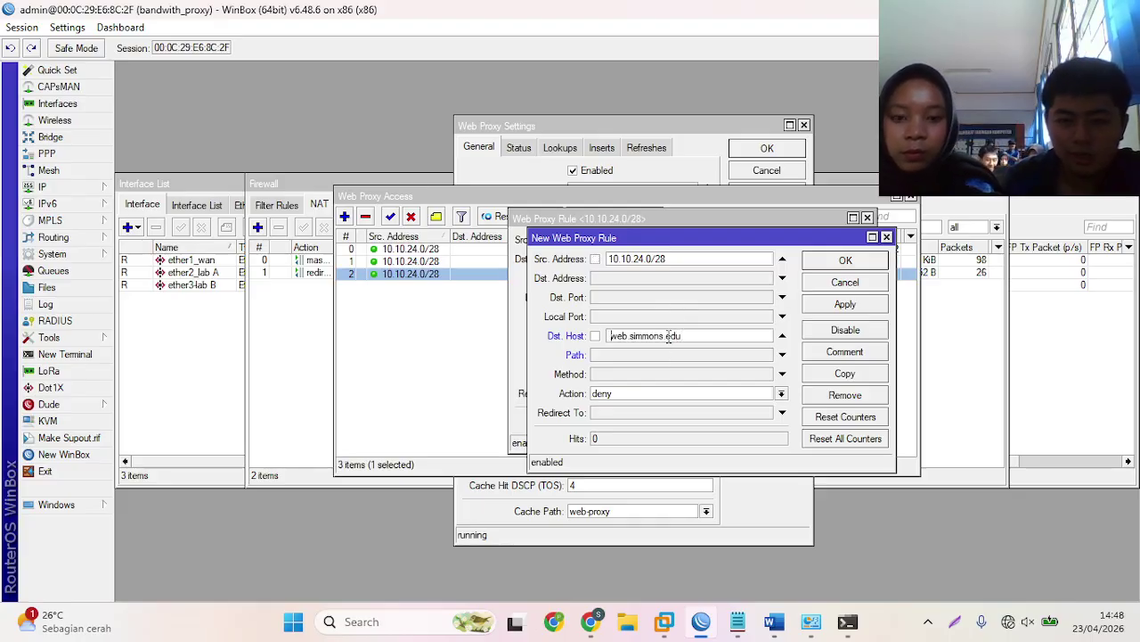
key(BackSpace)
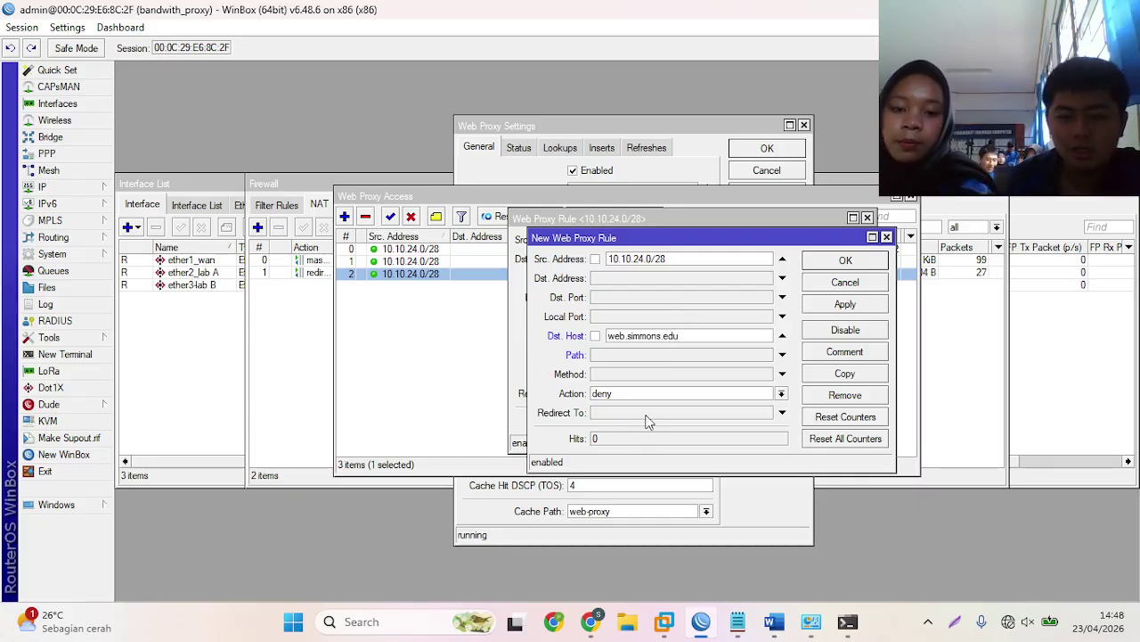
- Set Redirect To smkn1soreang.sch.id, save the new rule and close the original unchanged
click(646, 412)
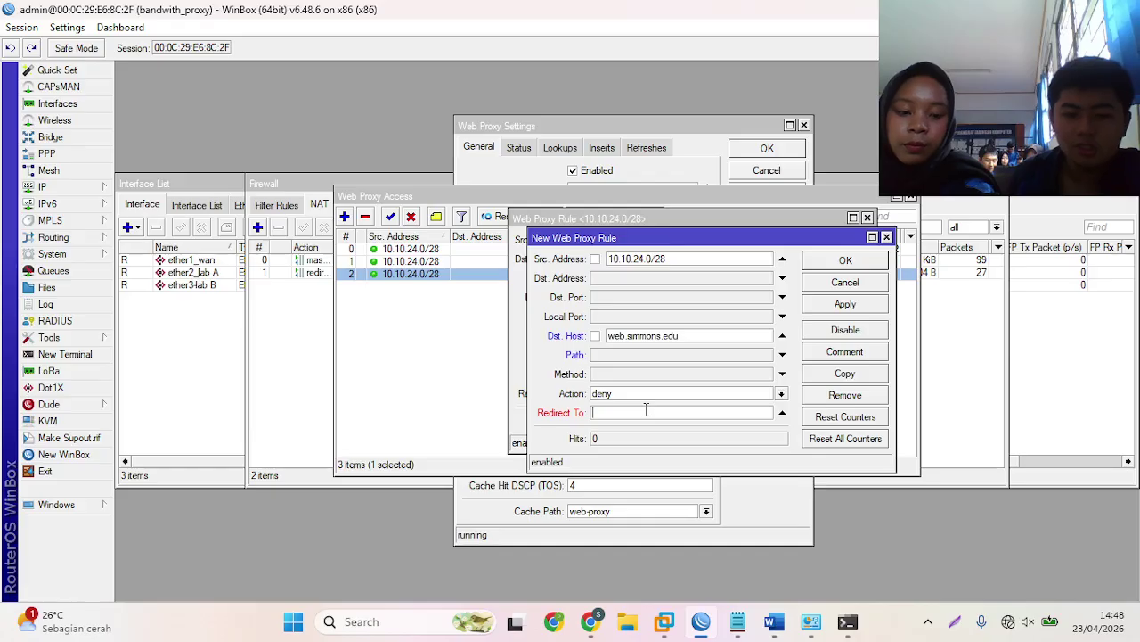
click(737, 621)
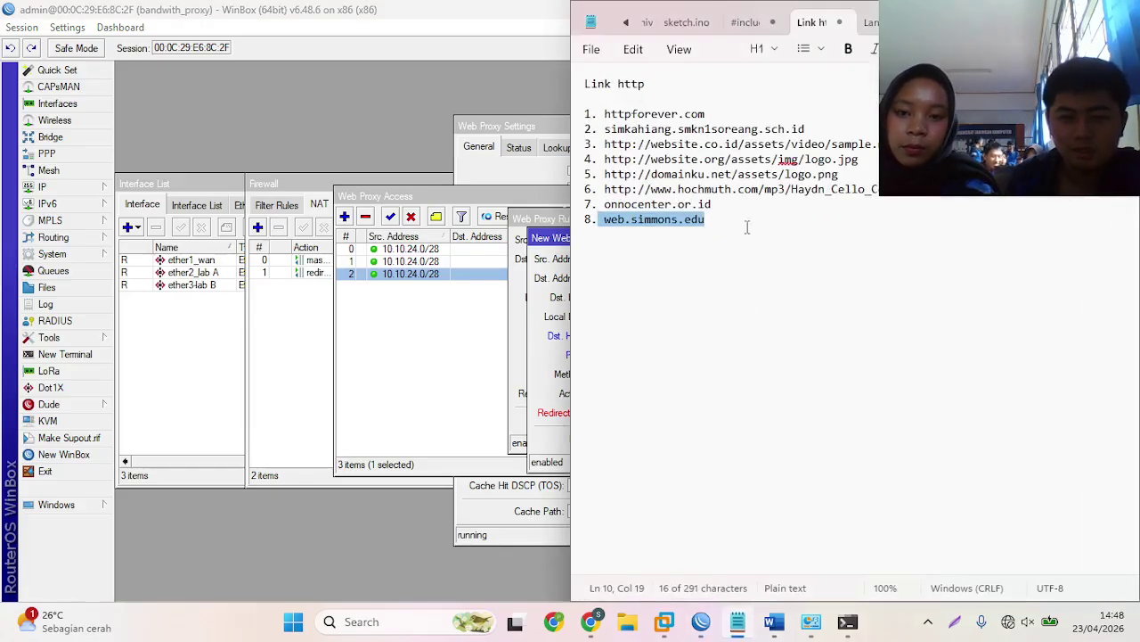
click(789, 223)
click(870, 22)
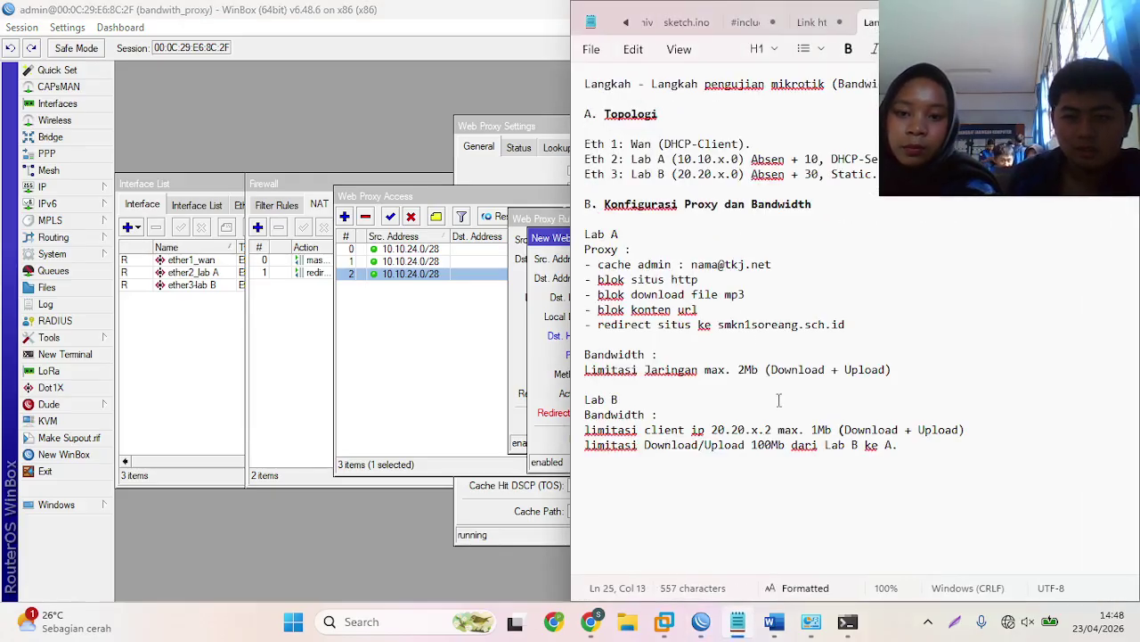
drag(719, 324, 849, 324)
key(ctrl+c)
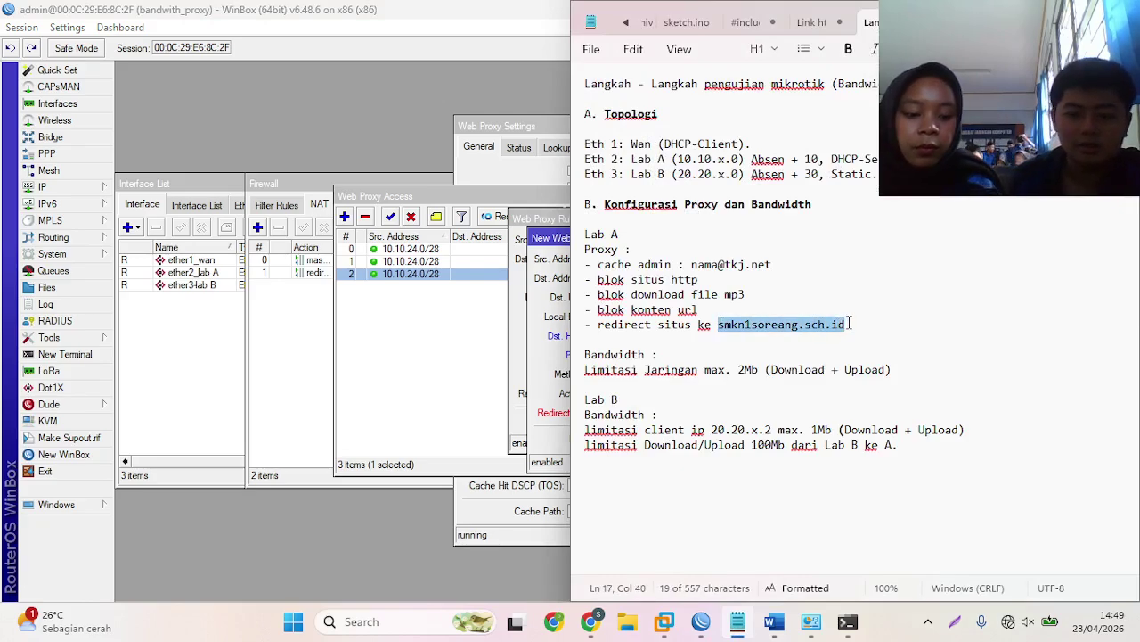
key(alt+Tab)
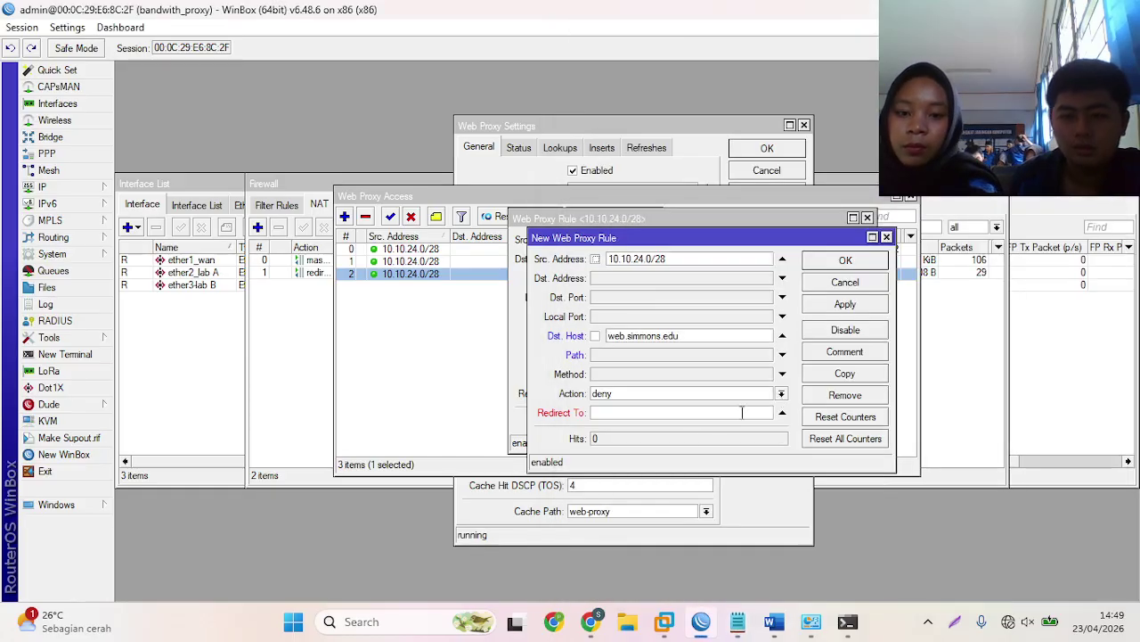
key(ctrl+v)
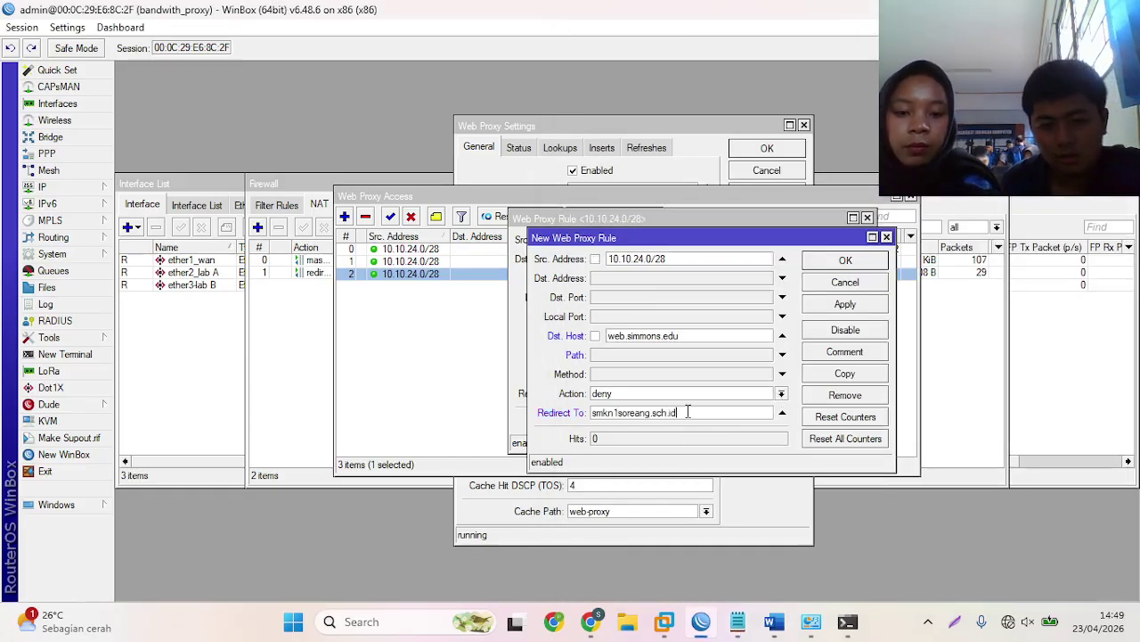
click(842, 260)
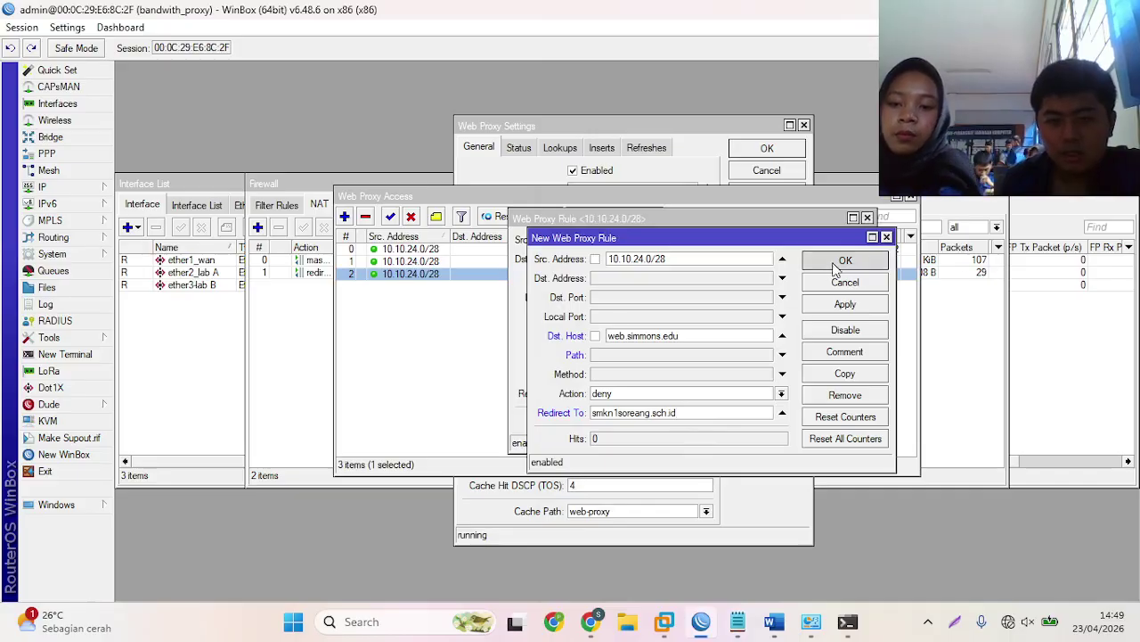
click(832, 264)
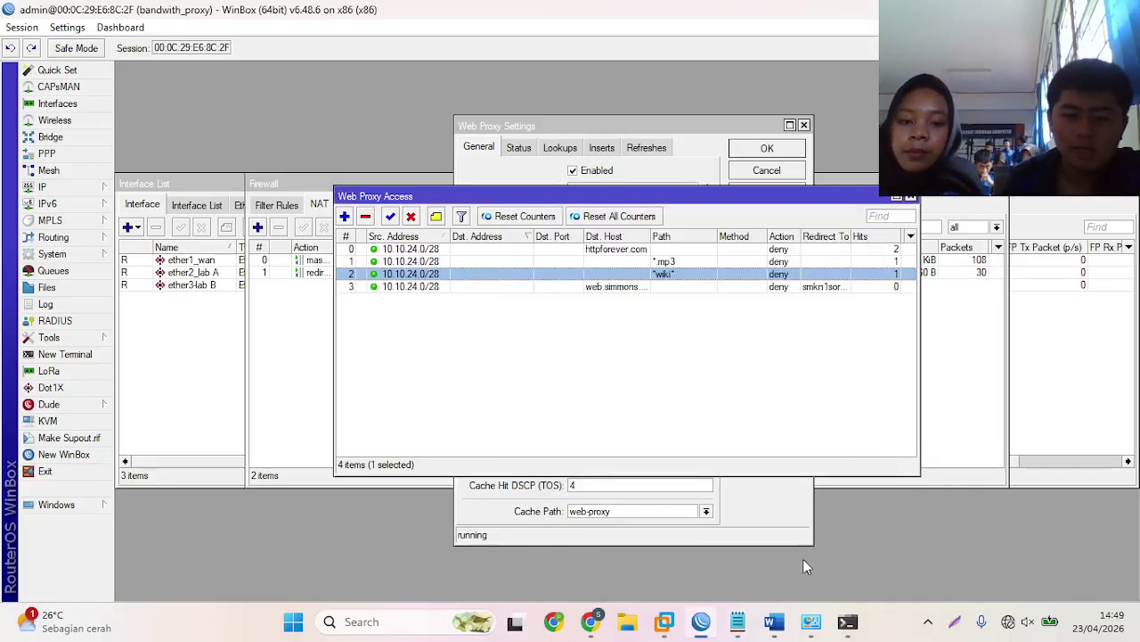
click(591, 621)
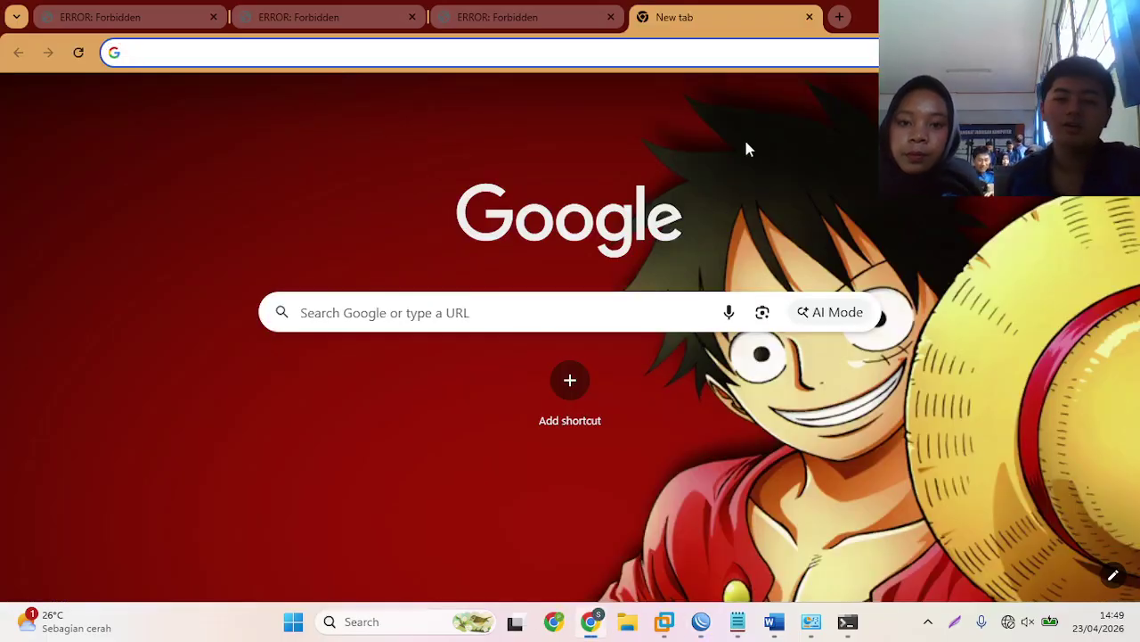
- Visit web.simmons.edu in a new tab to check it redirects to smkn1soreang.sch.id, then return to Winbox
click(839, 16)
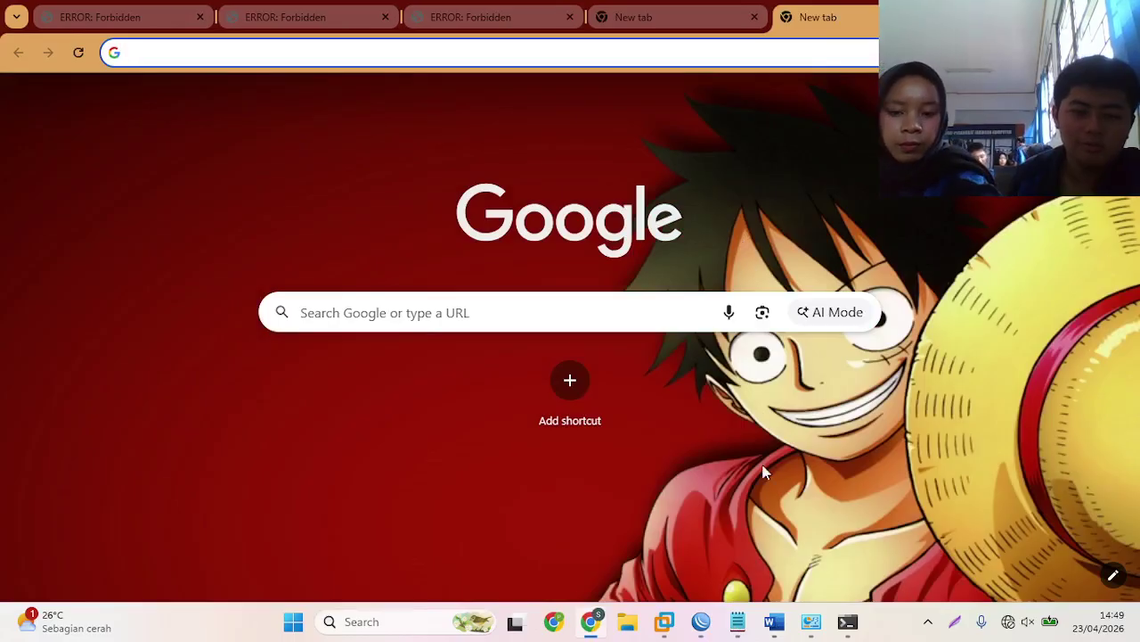
mouse_move(738, 621)
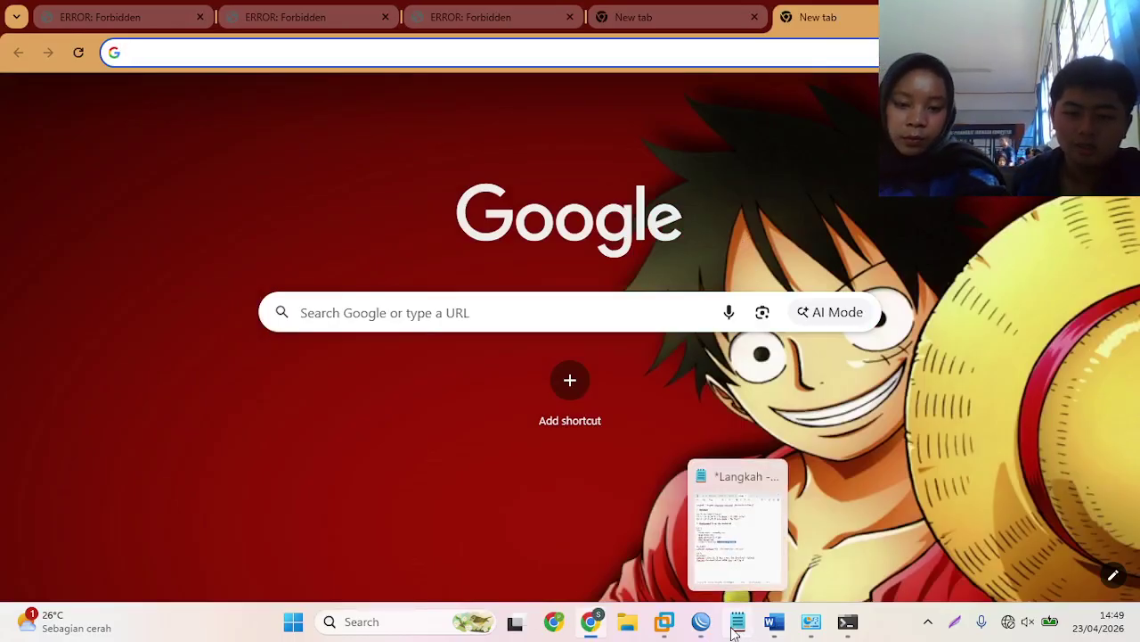
click(749, 468)
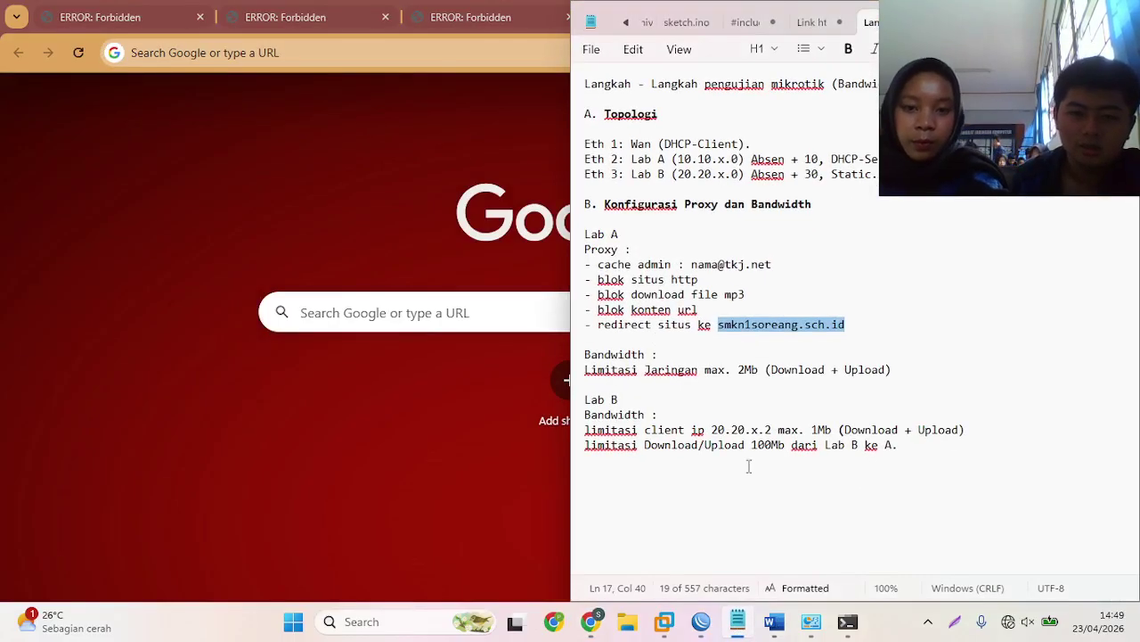
click(807, 21)
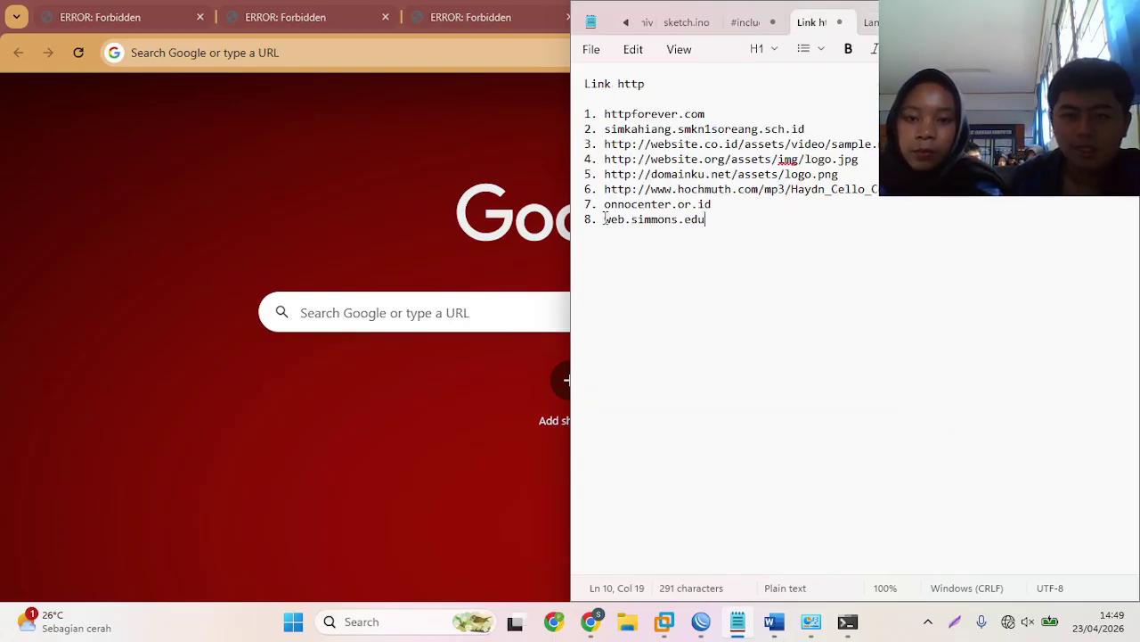
drag(605, 220, 726, 229)
key(ctrl+c)
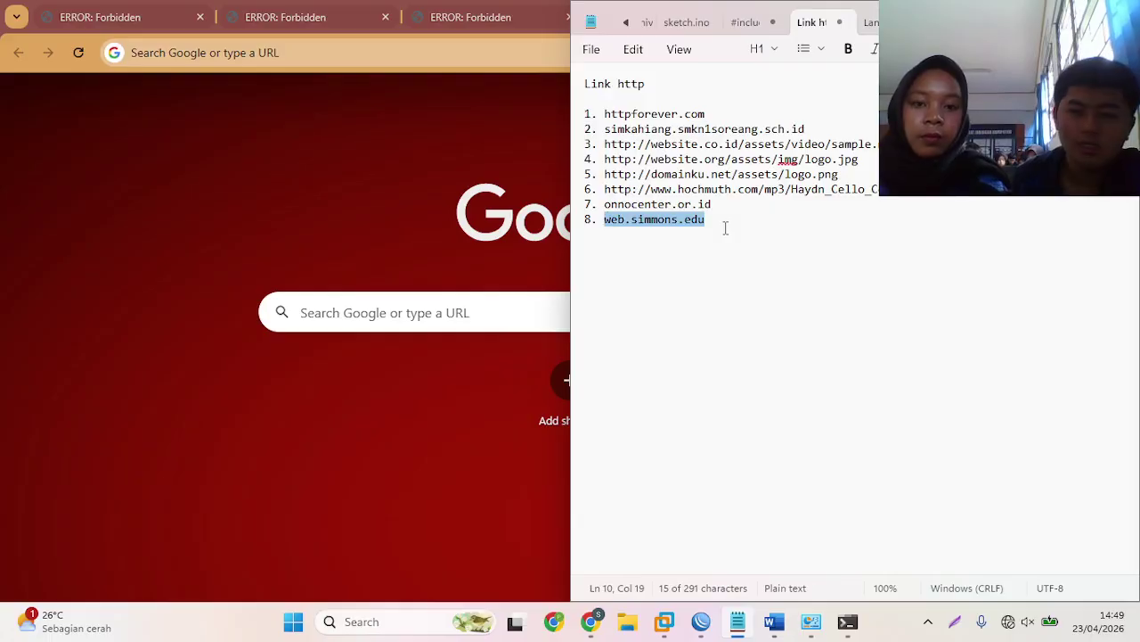
key(alt+Tab)
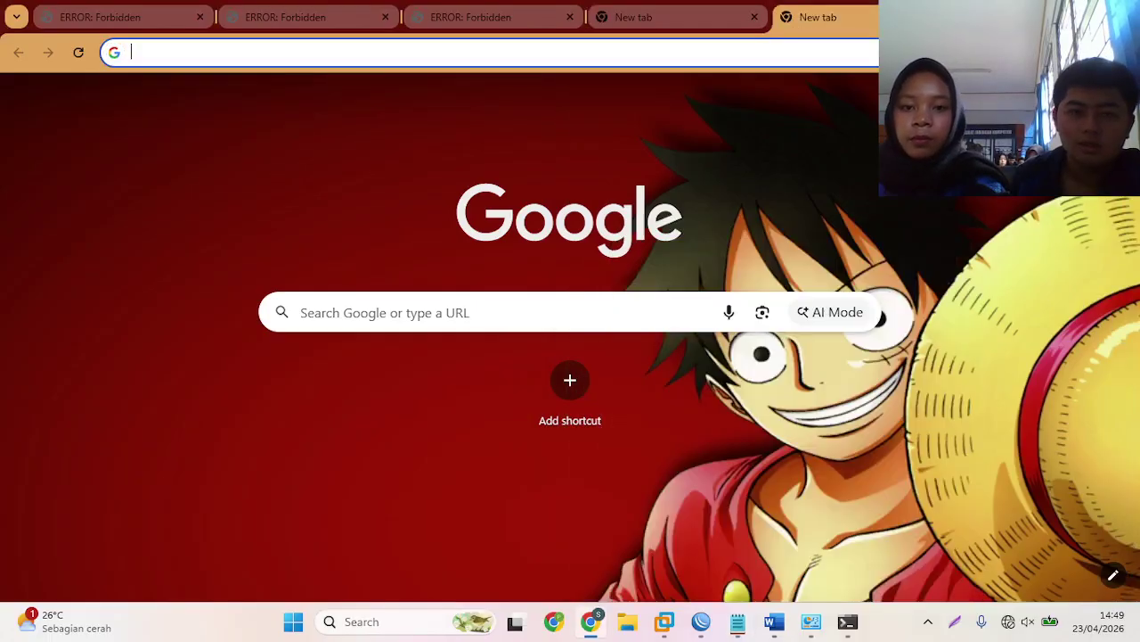
key(ctrl+v)
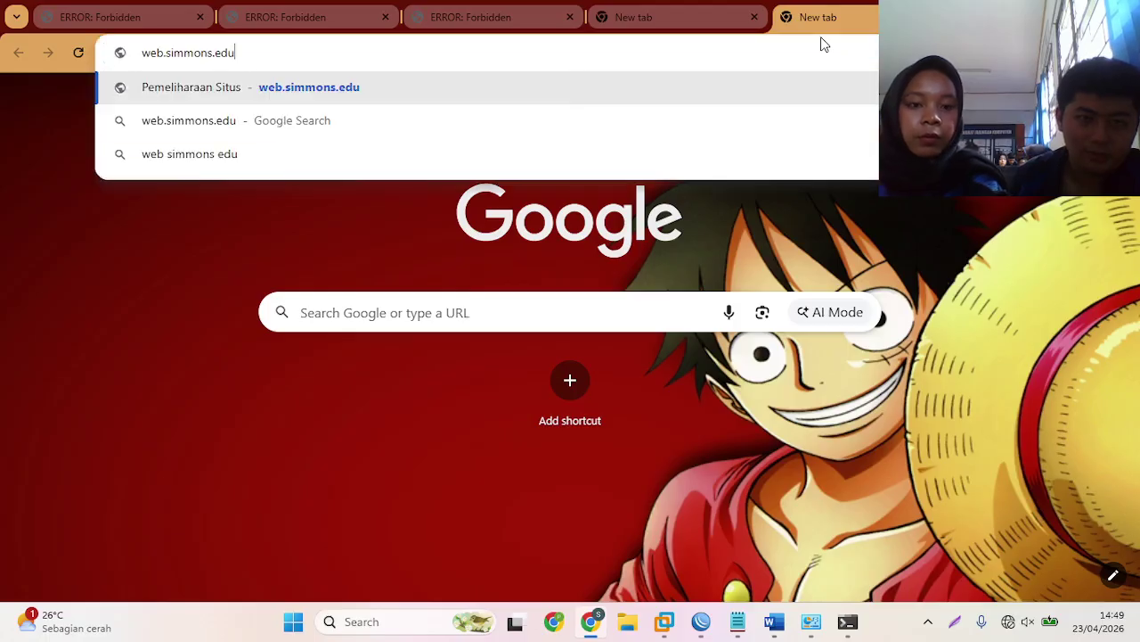
key(Return)
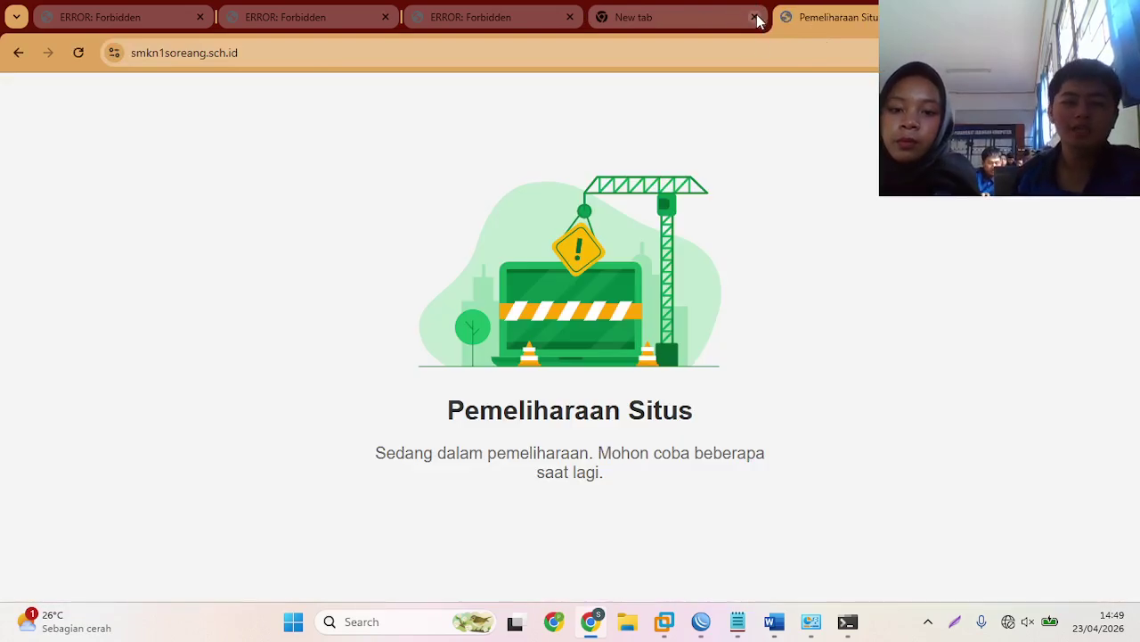
click(755, 17)
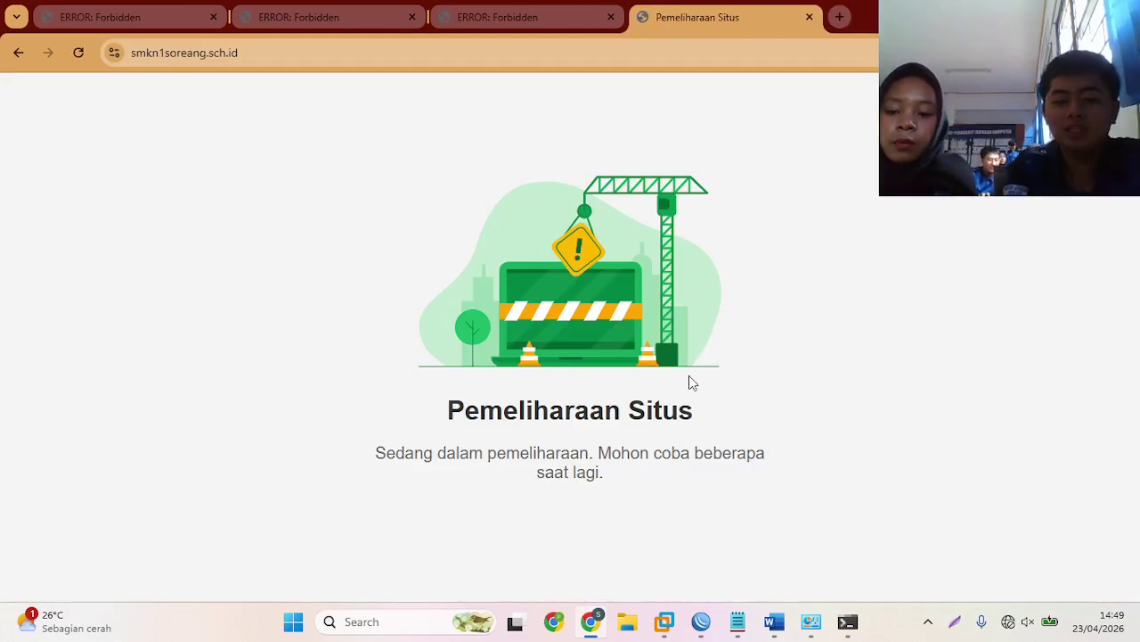
click(699, 629)
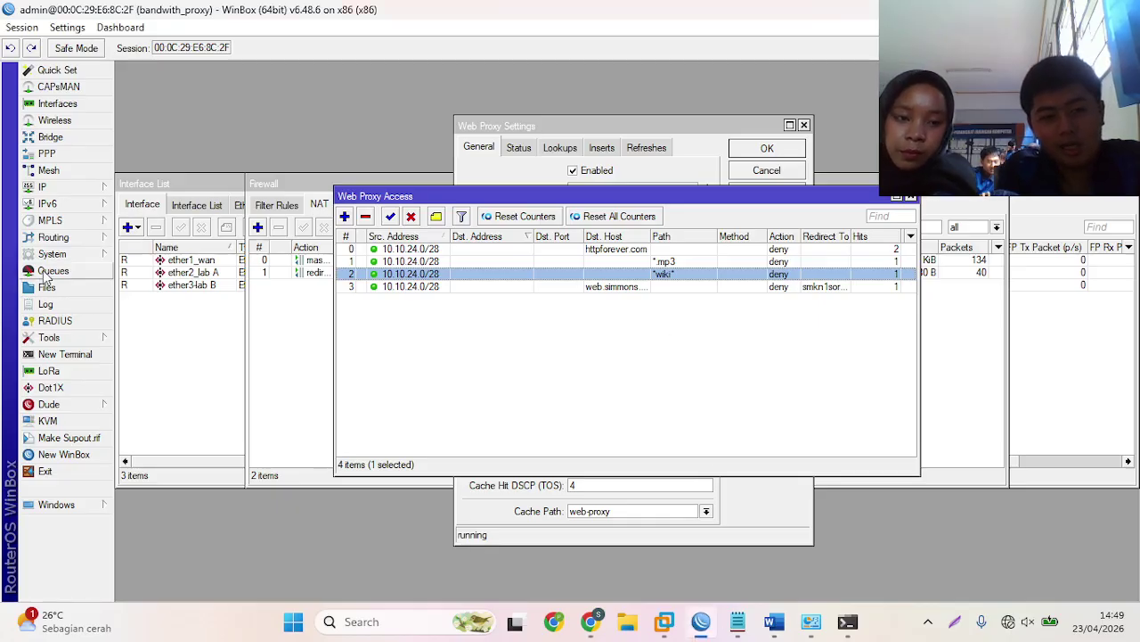
- Create queue1 targeting ether2_lab A with 2M upload and 2M download, then snap WinBox right
click(49, 270)
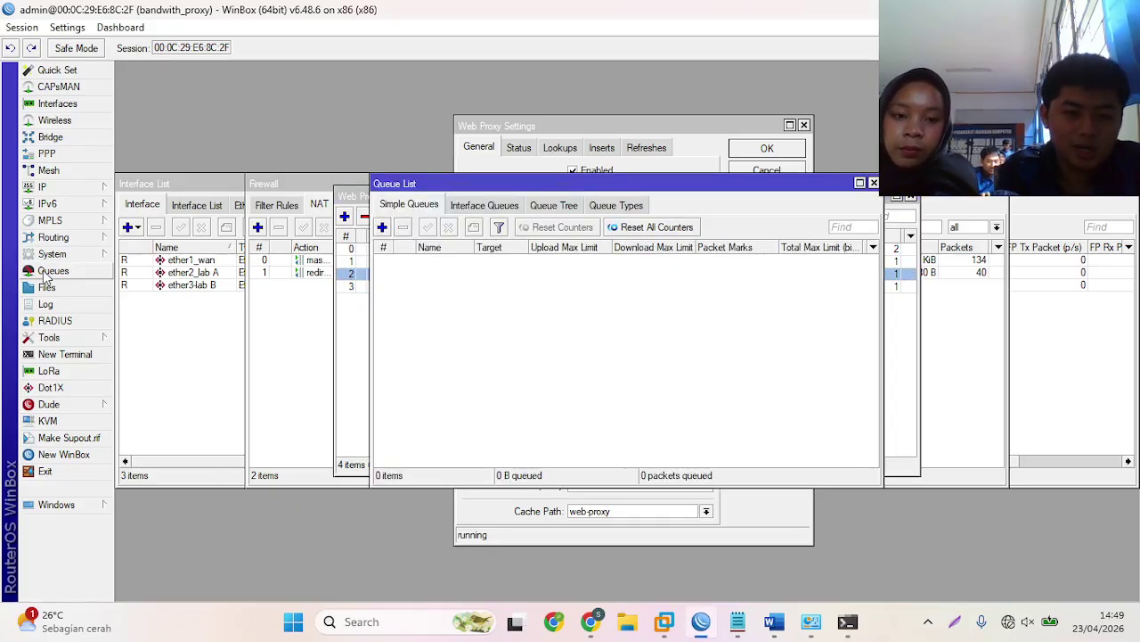
click(382, 227)
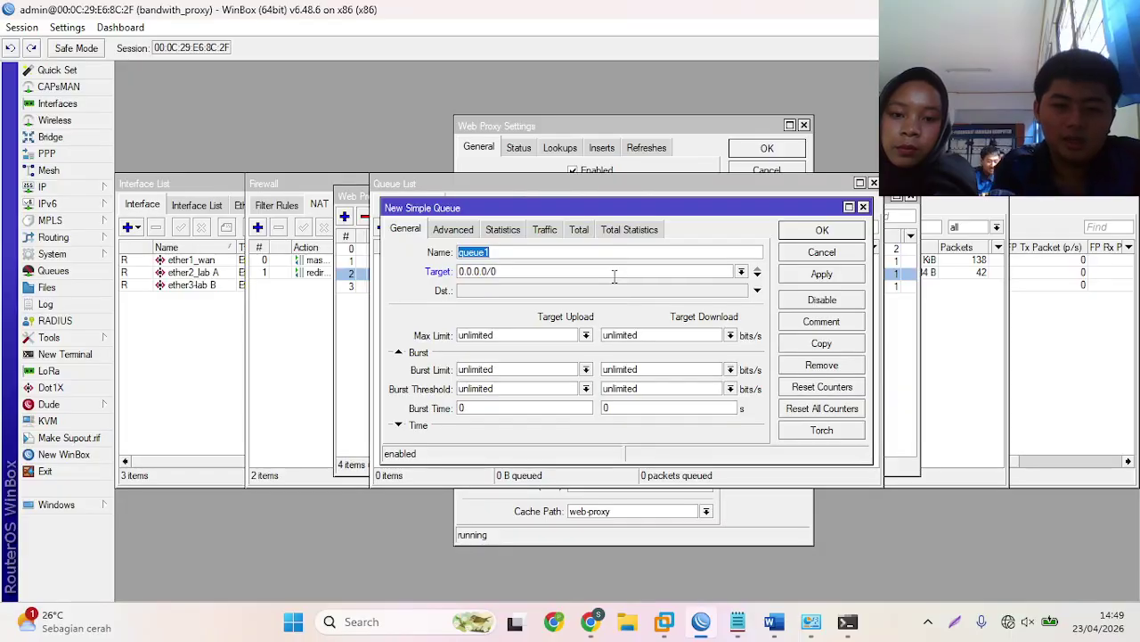
click(740, 271)
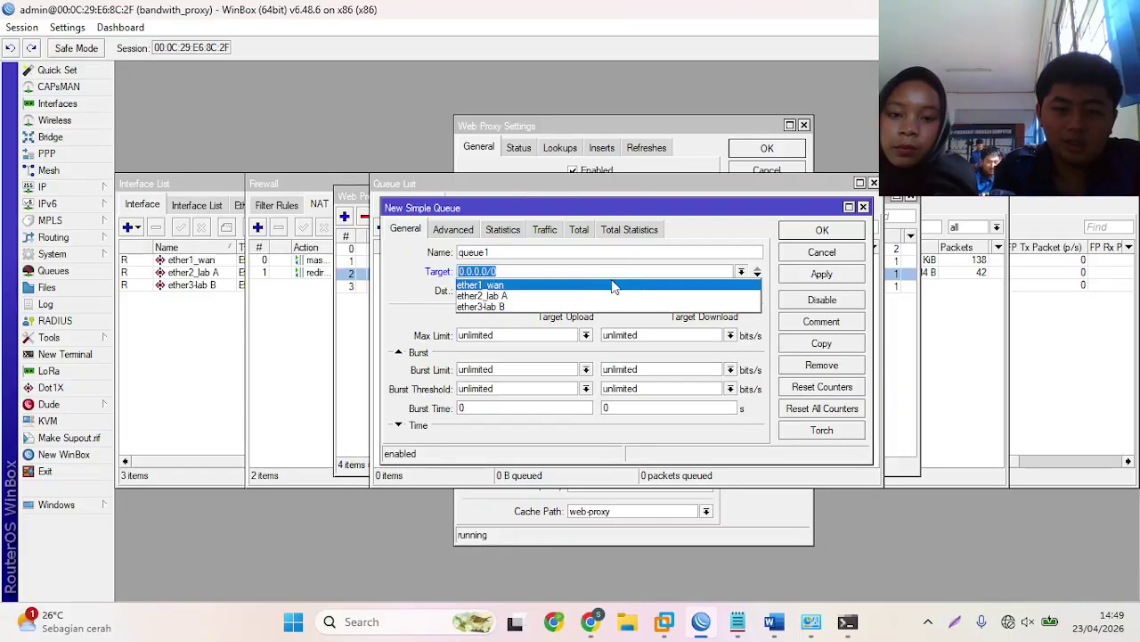
click(571, 298)
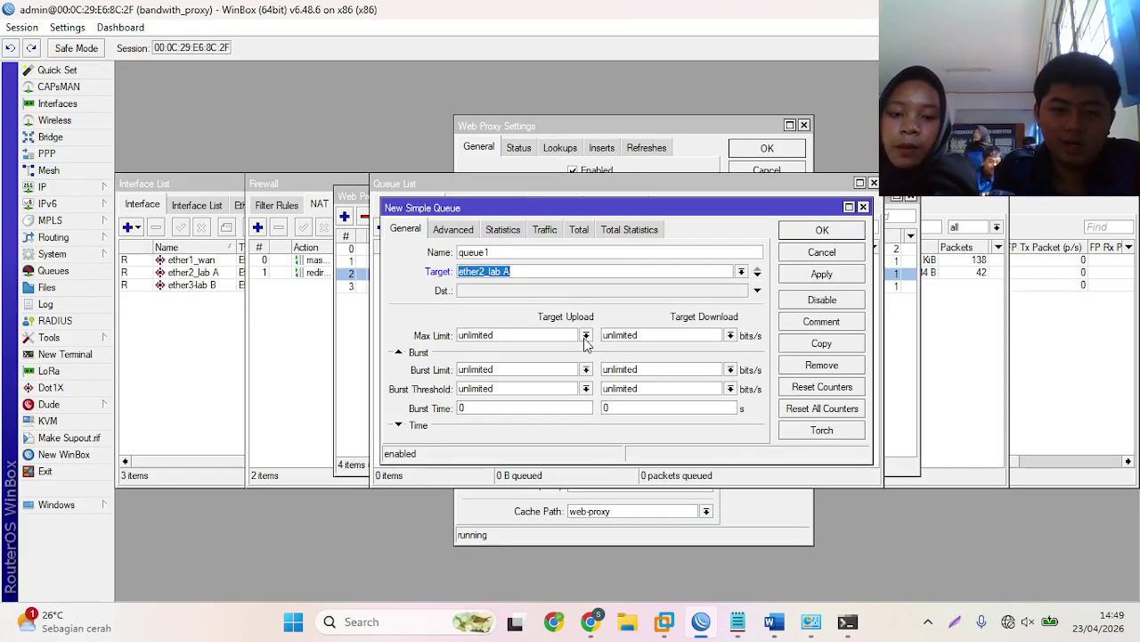
click(586, 336)
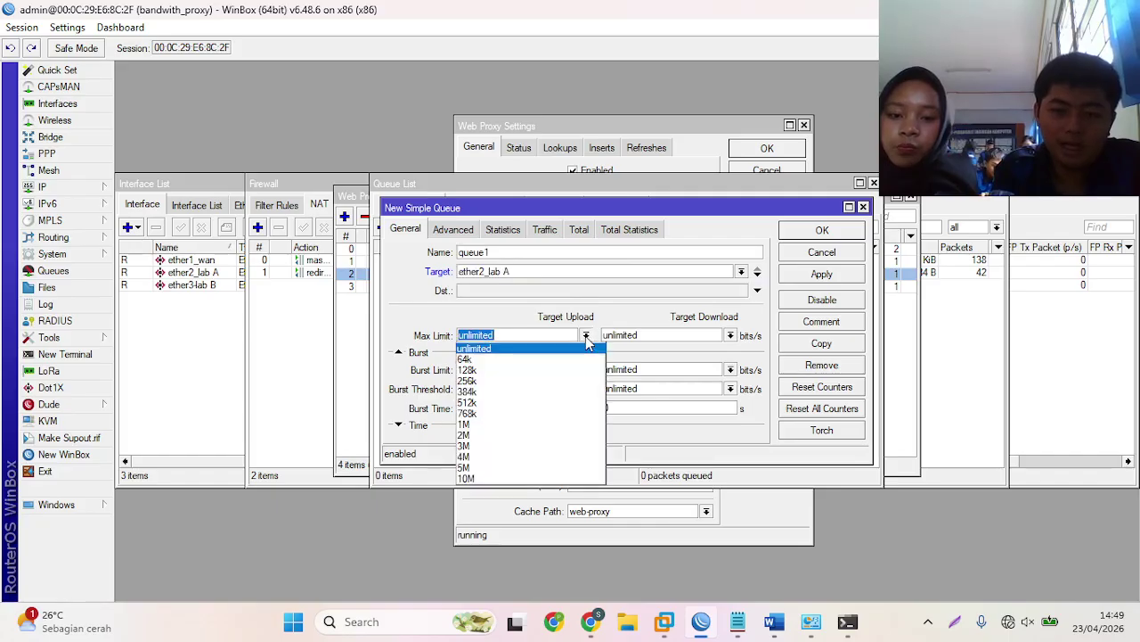
click(525, 434)
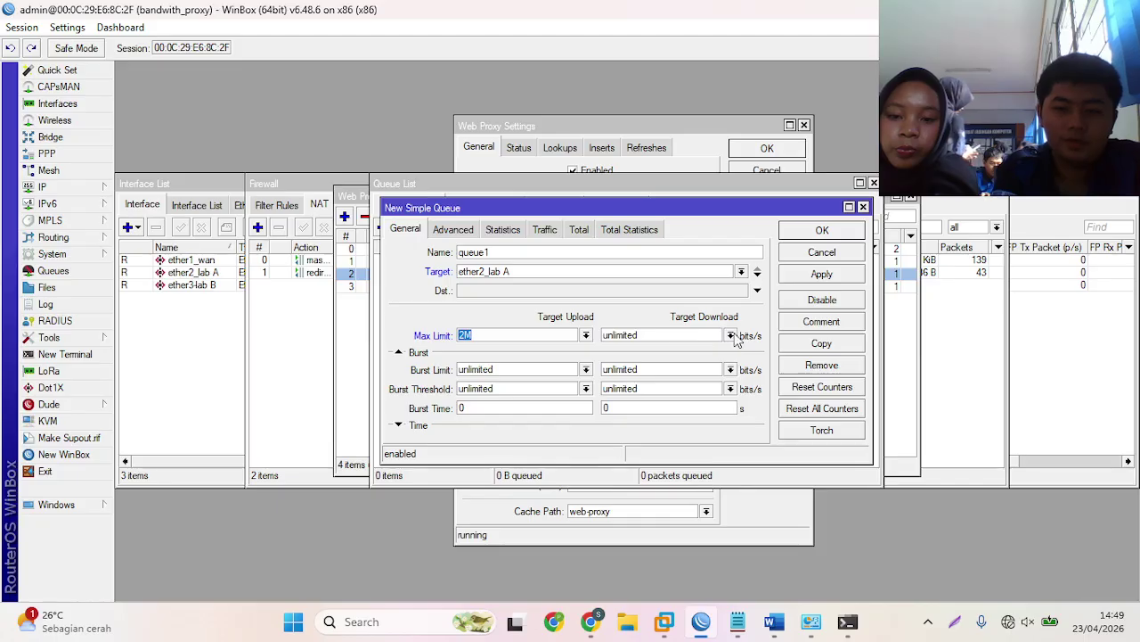
click(731, 336)
click(611, 436)
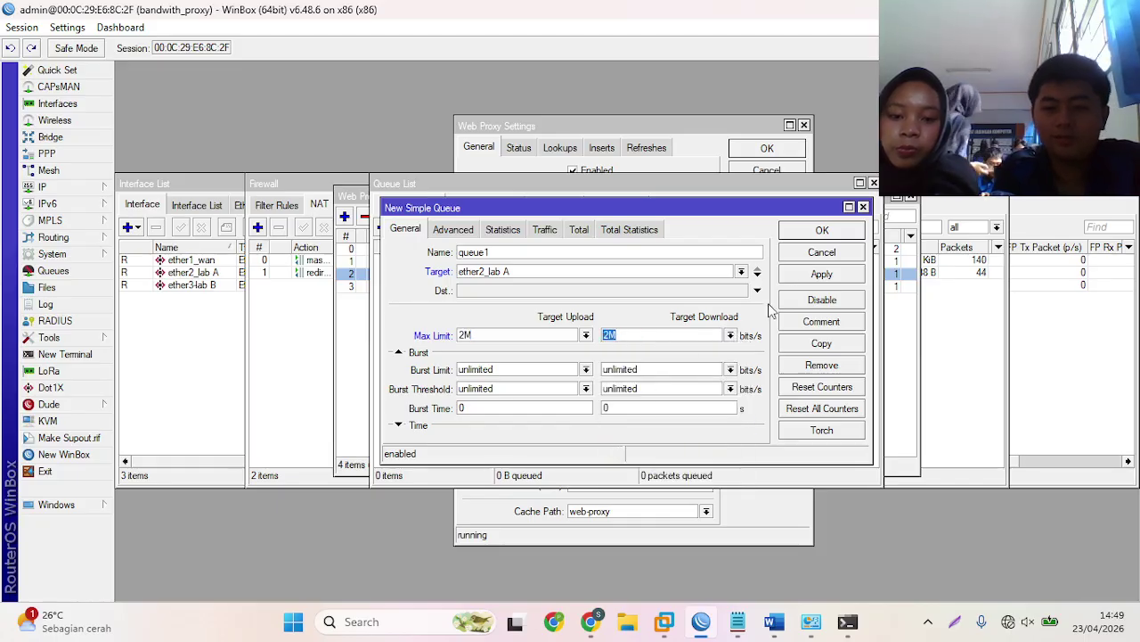
click(821, 231)
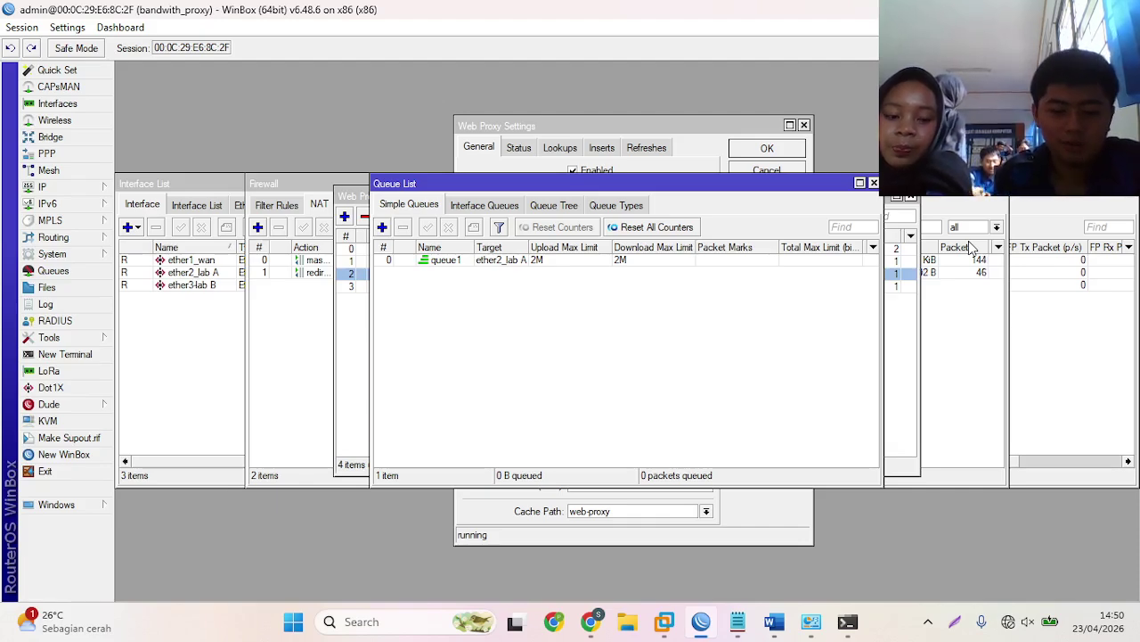
key(super+Right)
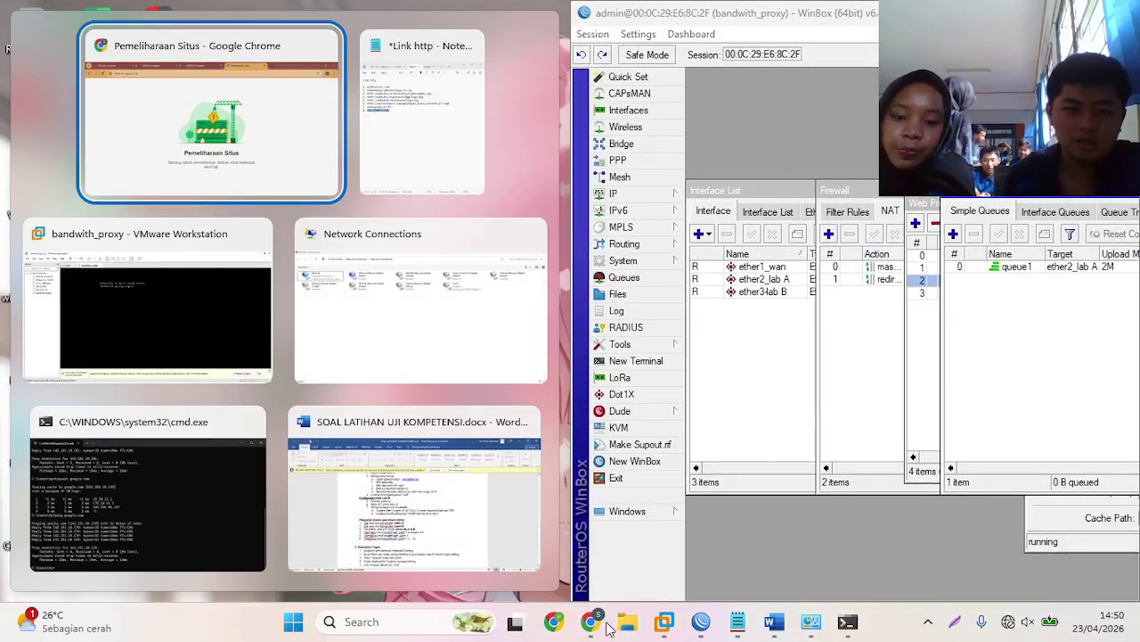
- Snap Chrome beside WinBox and run a Google speed test: 1.49 Mbps down, 1.95 Mbps up
click(323, 128)
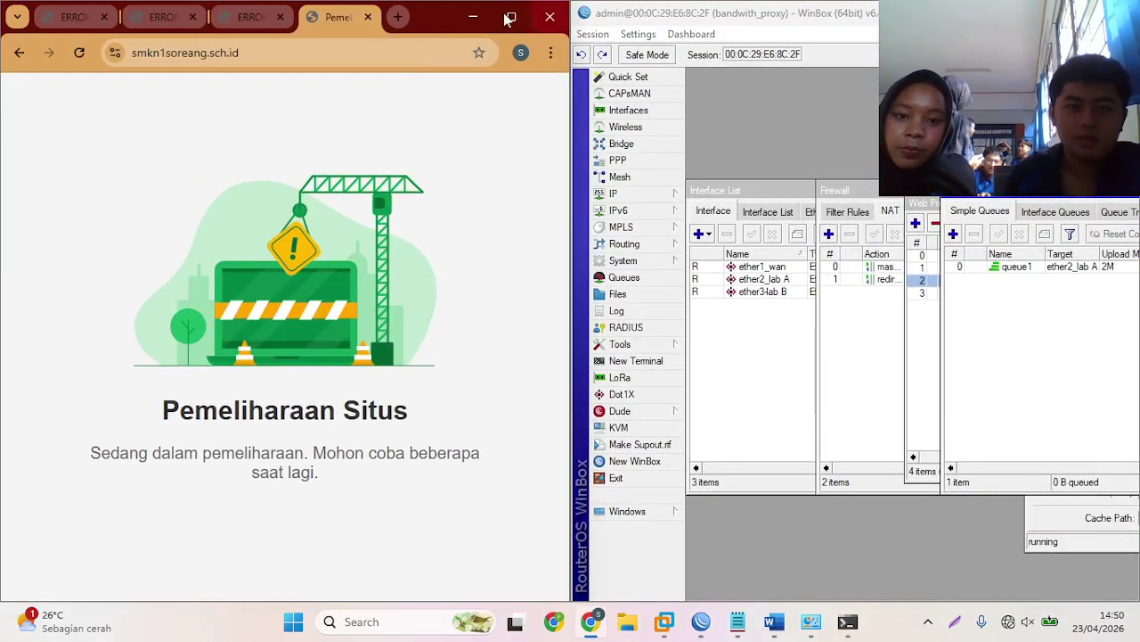
click(397, 17)
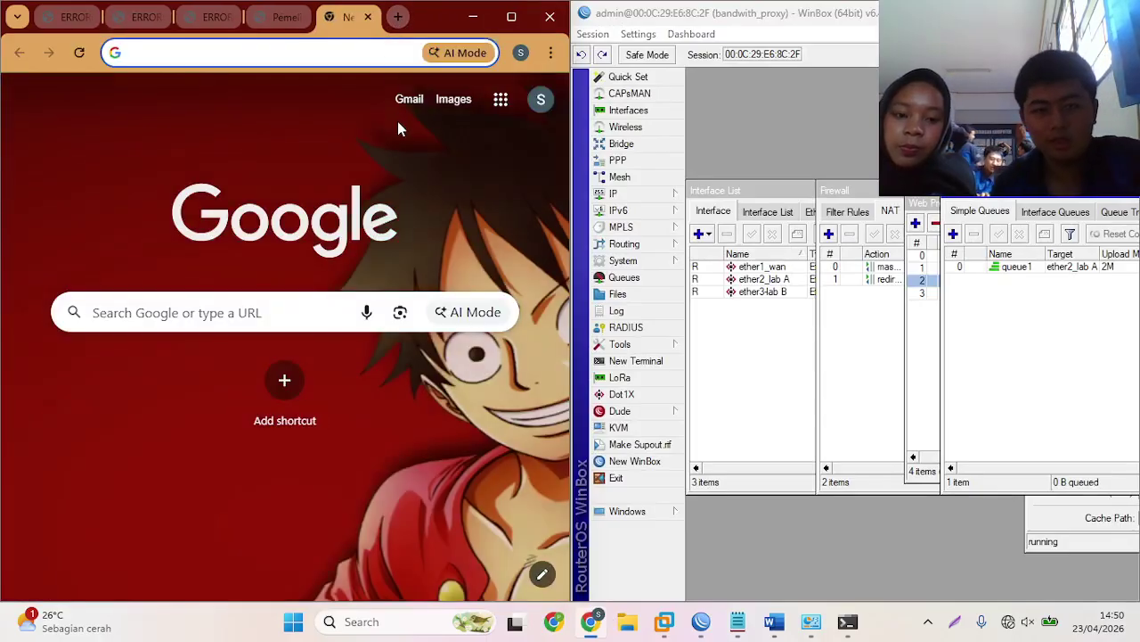
text(spe)
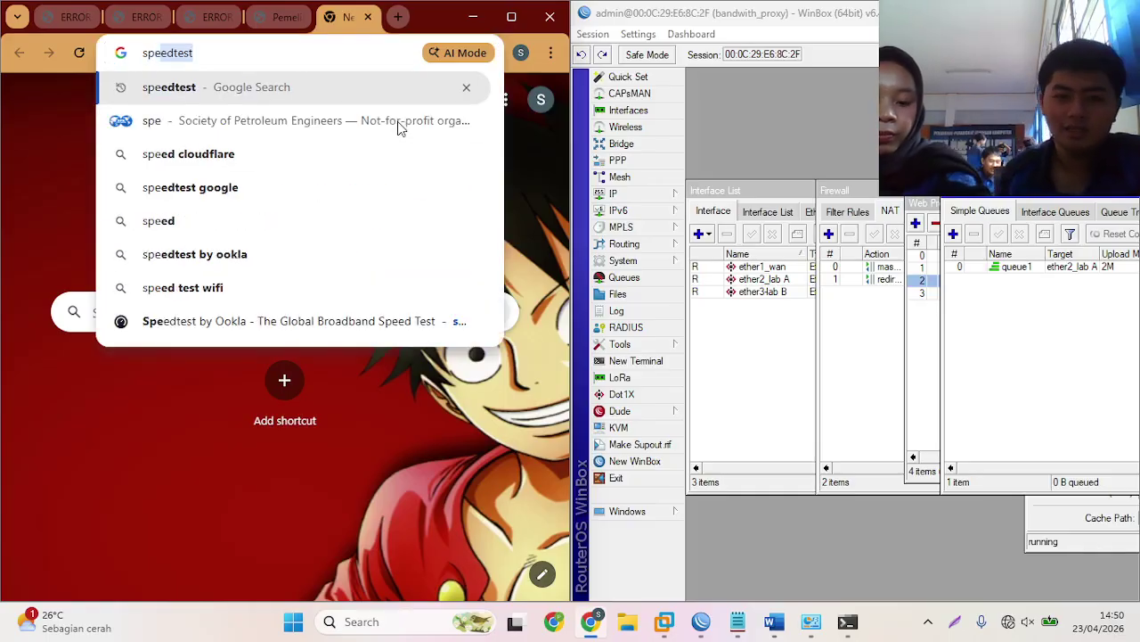
key(Return)
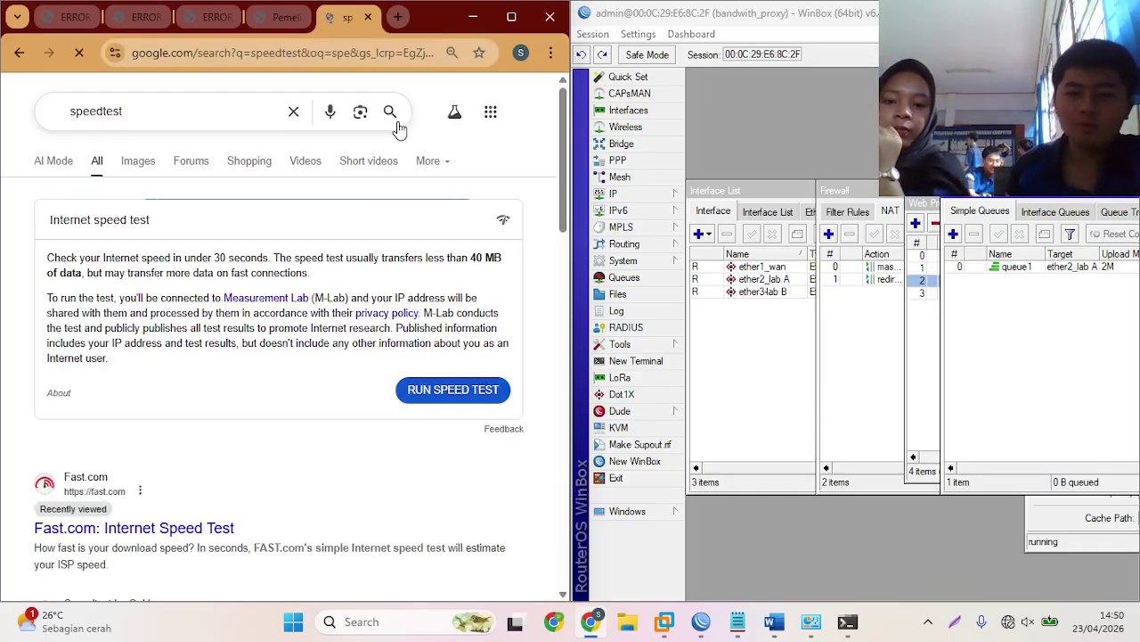
click(451, 392)
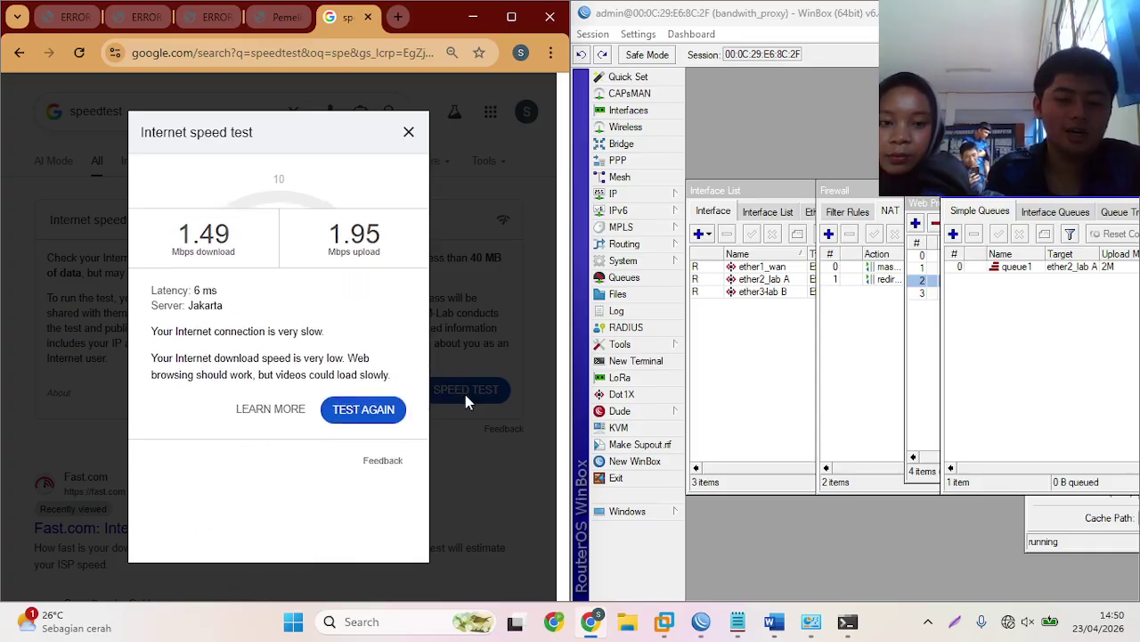
- Maximize WinBox and start a new simple queue (queue2), then switch to Network Connections
click(1011, 388)
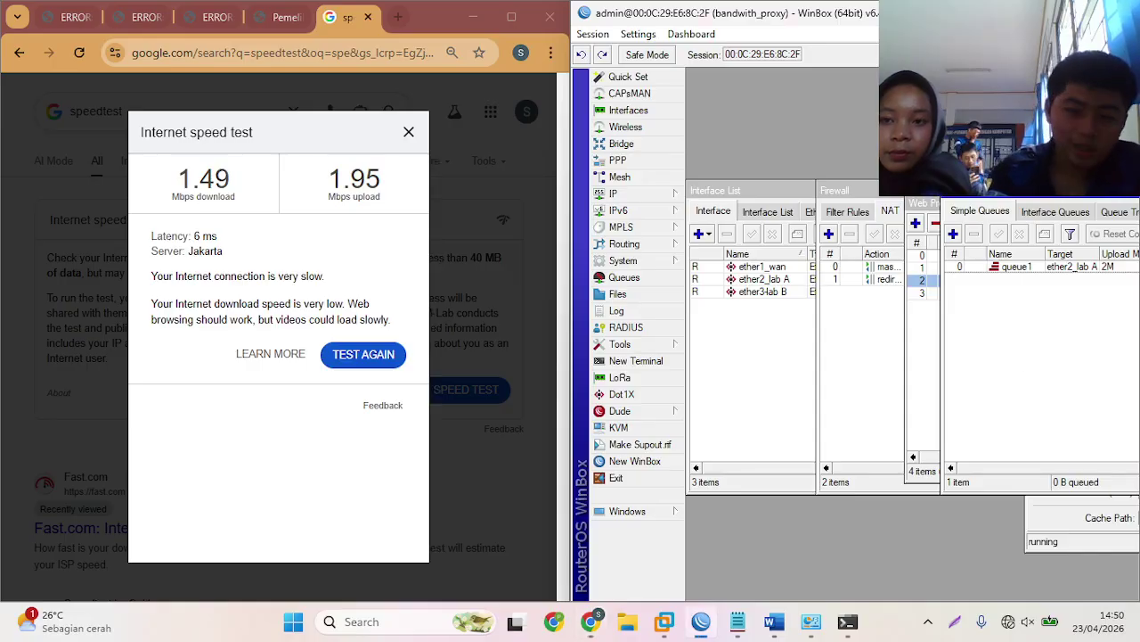
double_click(691, 12)
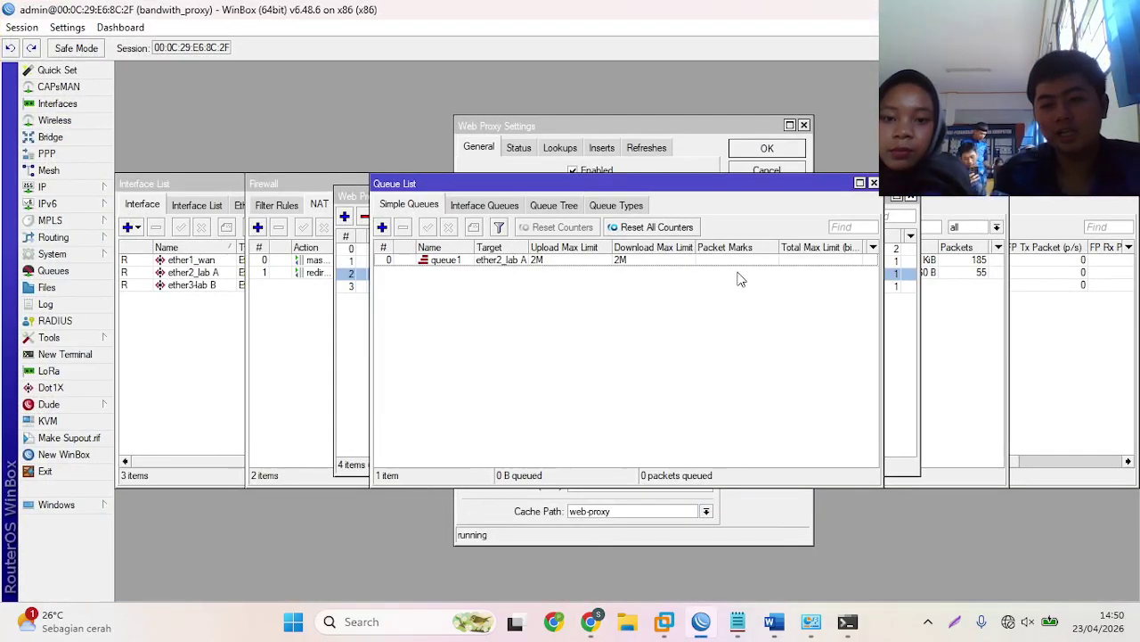
click(385, 228)
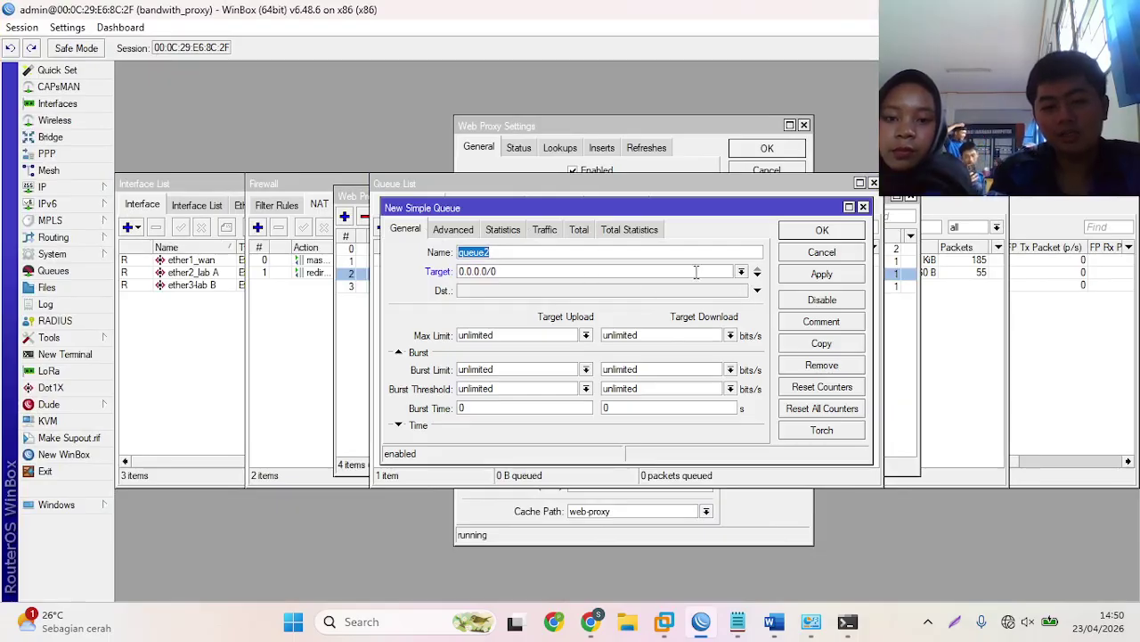
key(alt+Tab)
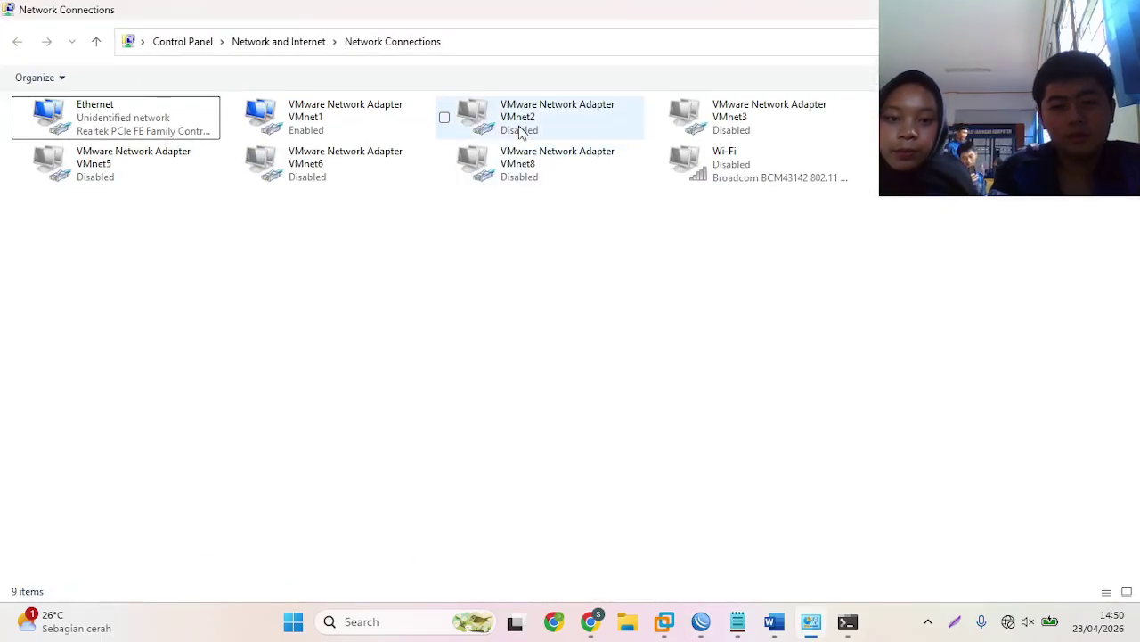
- Enable VMnet2, disable VMnet1 and refresh the adapter list, then bring up Notepad
right_click(521, 131)
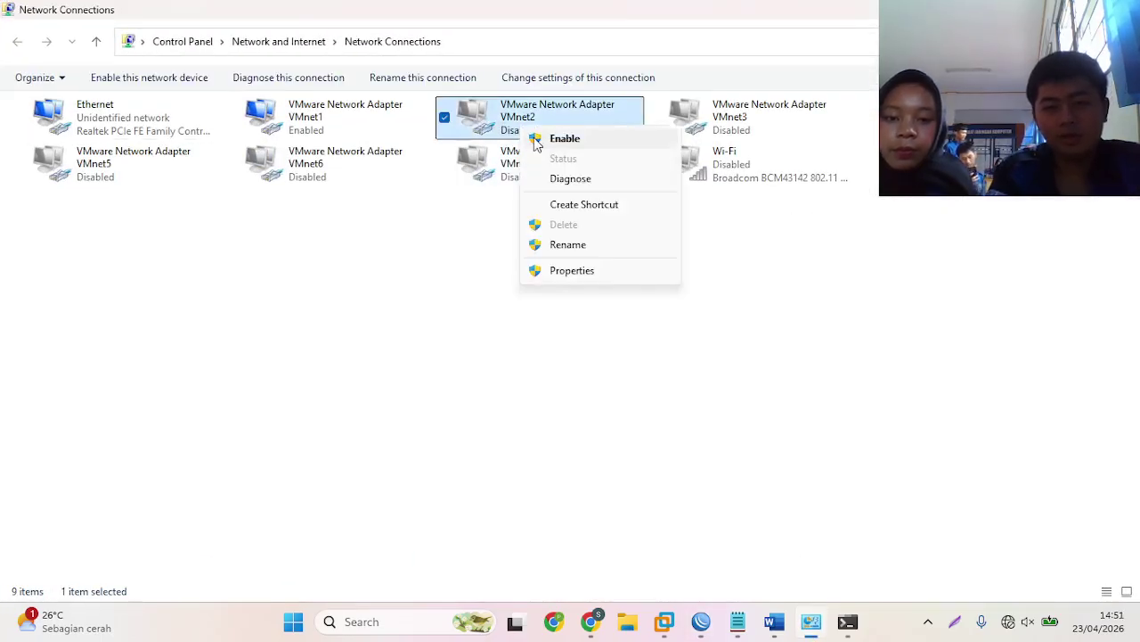
click(534, 139)
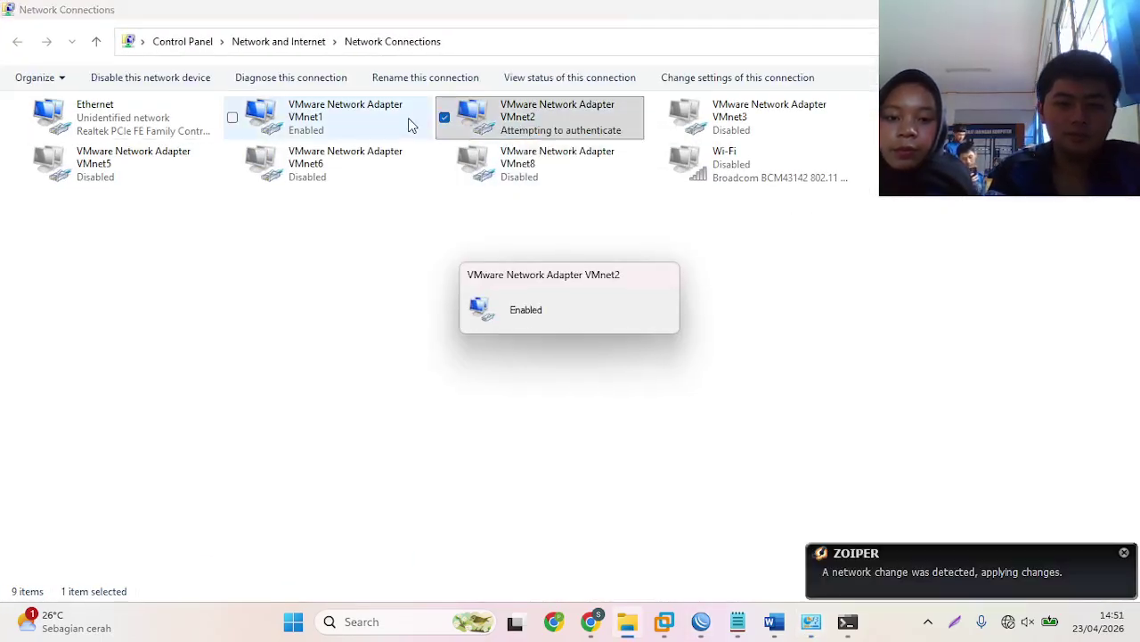
right_click(410, 122)
click(445, 171)
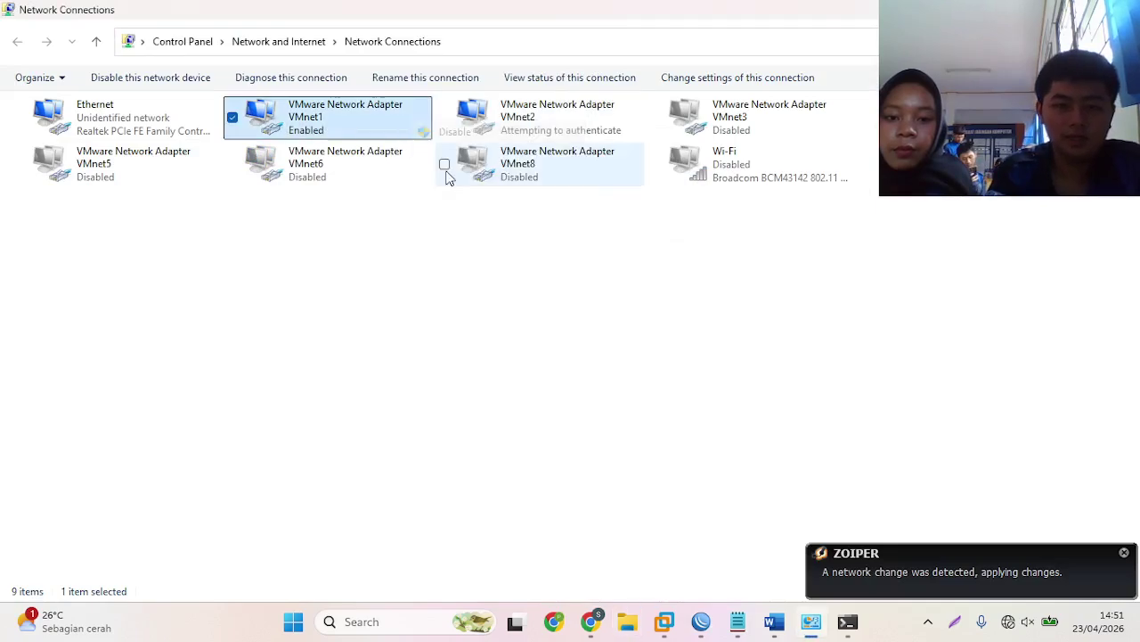
right_click(482, 250)
click(525, 317)
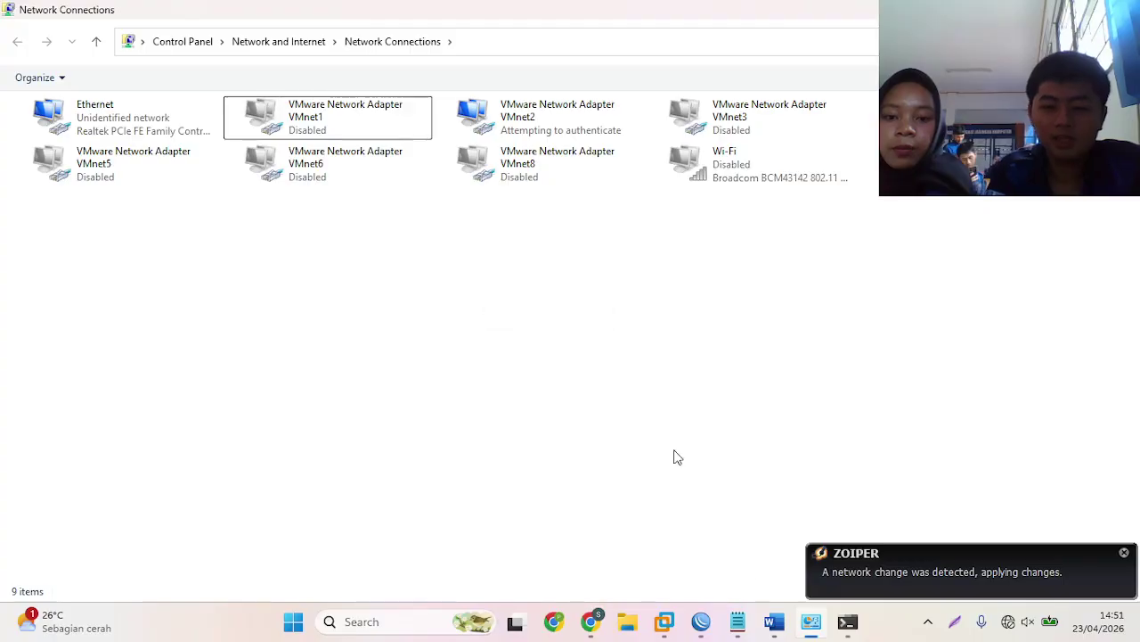
click(738, 621)
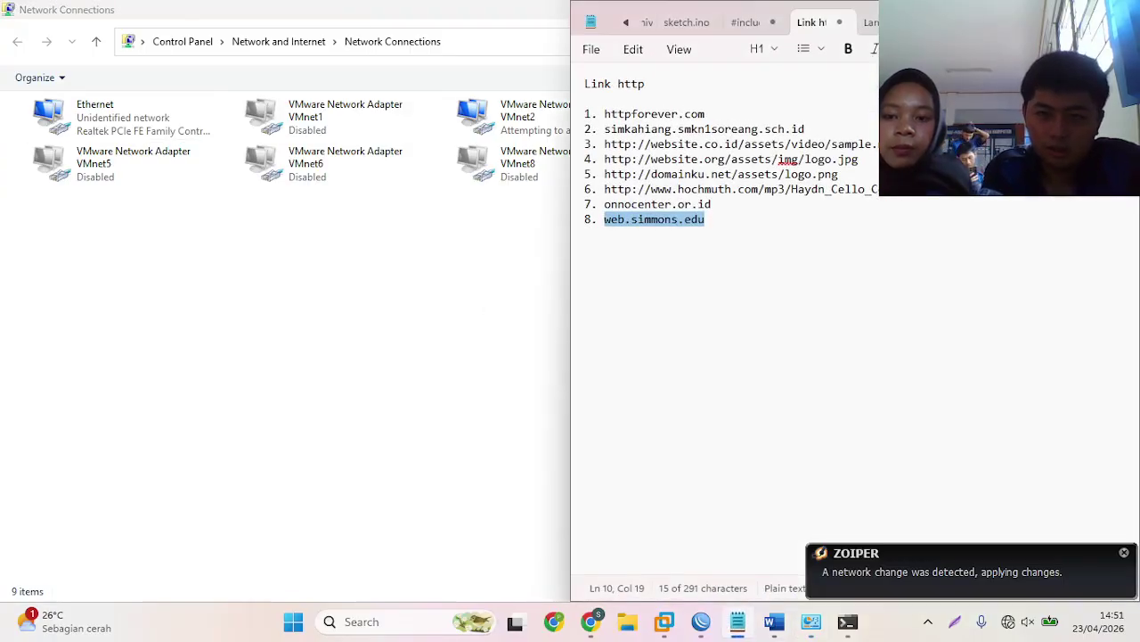
- Review the bandwidth limits in the MikroTik test-steps document, then go back to WinBox's new queue
key(ctrl+Tab)
key(Up)
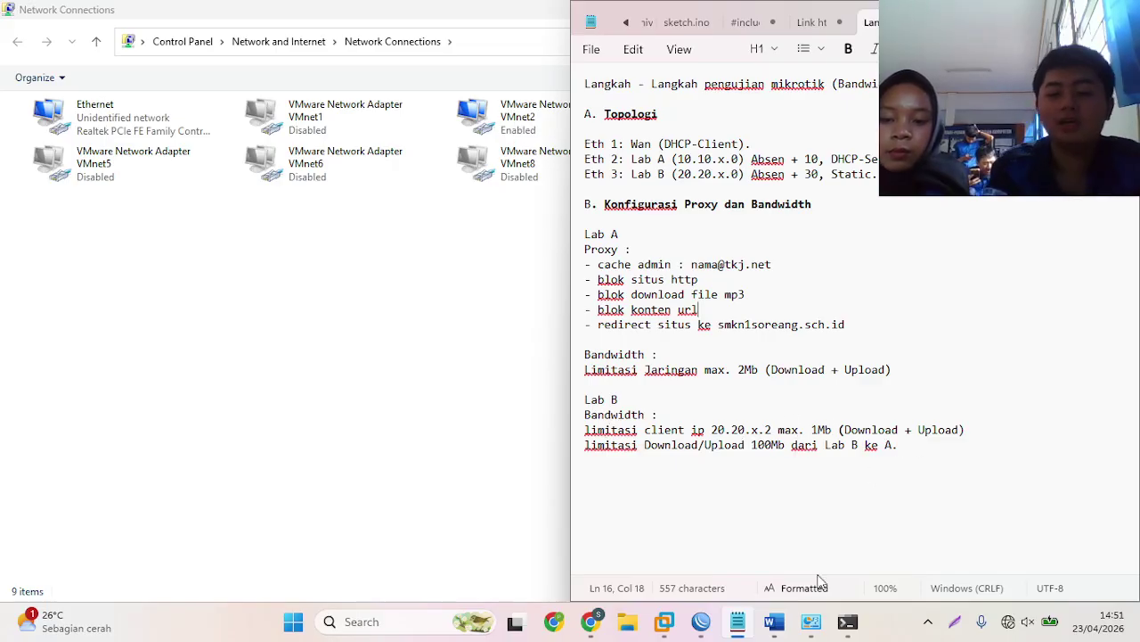
click(701, 621)
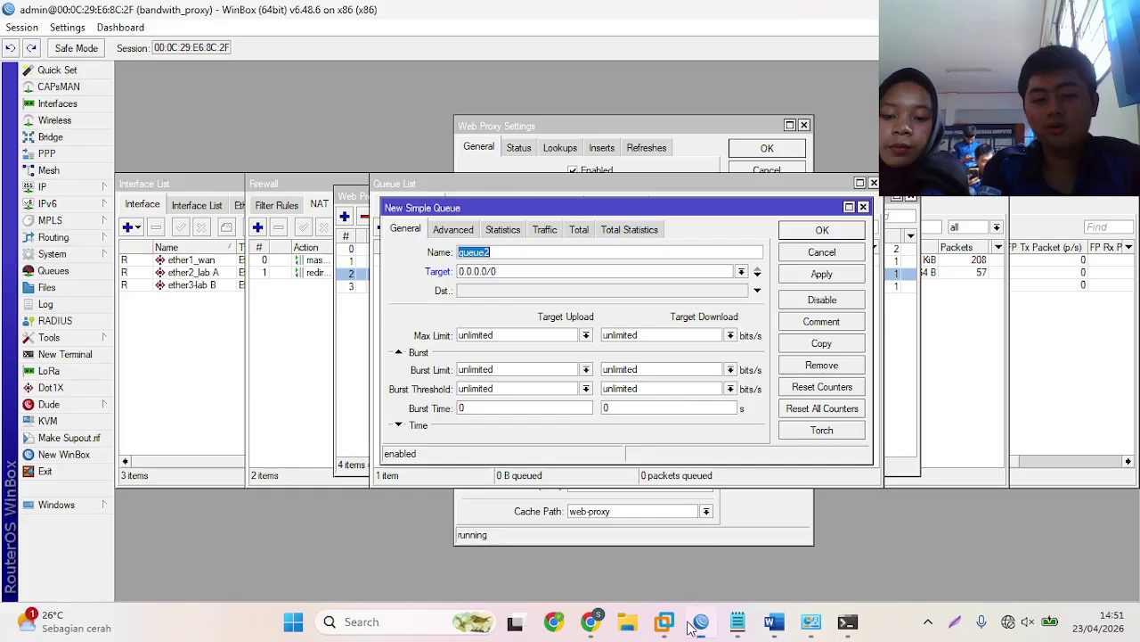
- Save queue2 targeting 20.20.33.2 with 1M upload and 1M download max limits; snap WinBox right
click(703, 274)
key(BackSpace)
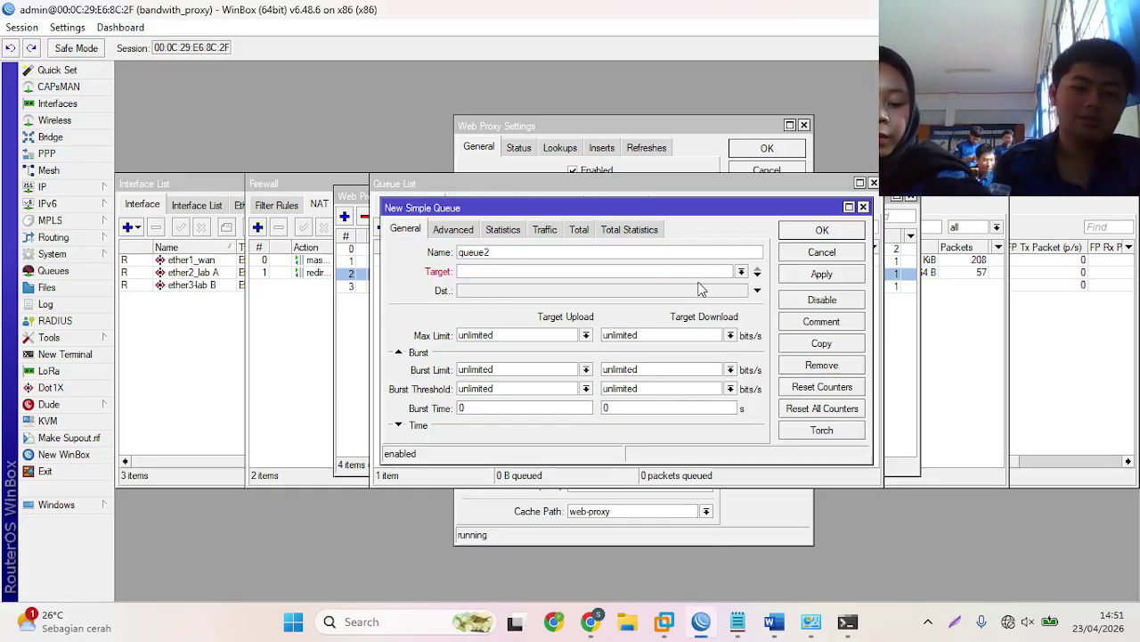
text(20.20.33.2)
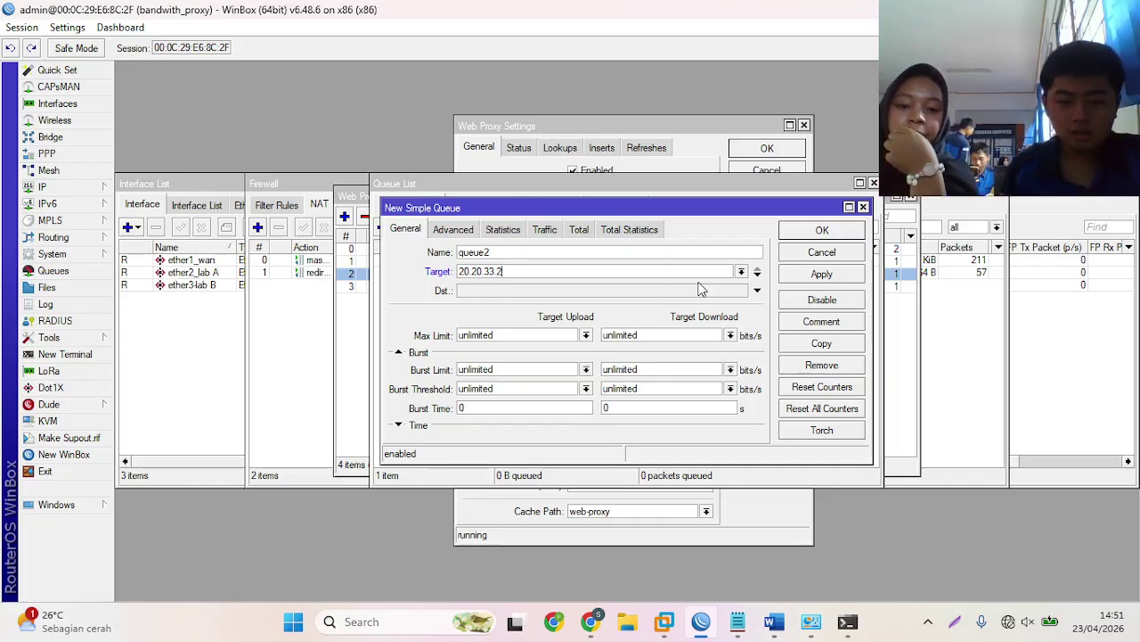
click(587, 335)
click(587, 335)
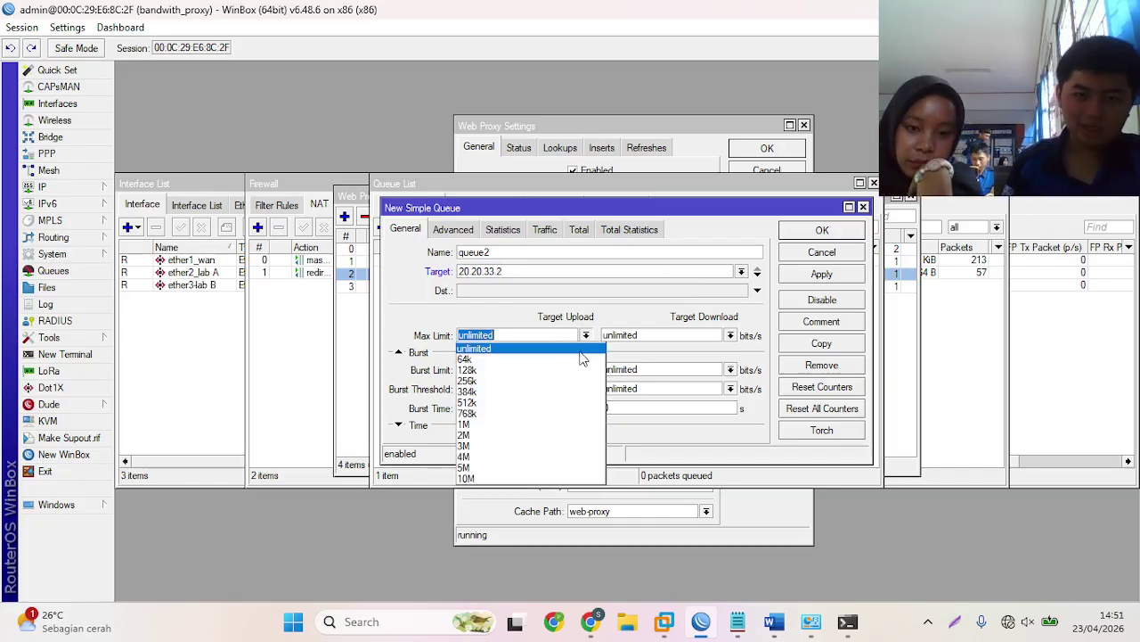
click(541, 428)
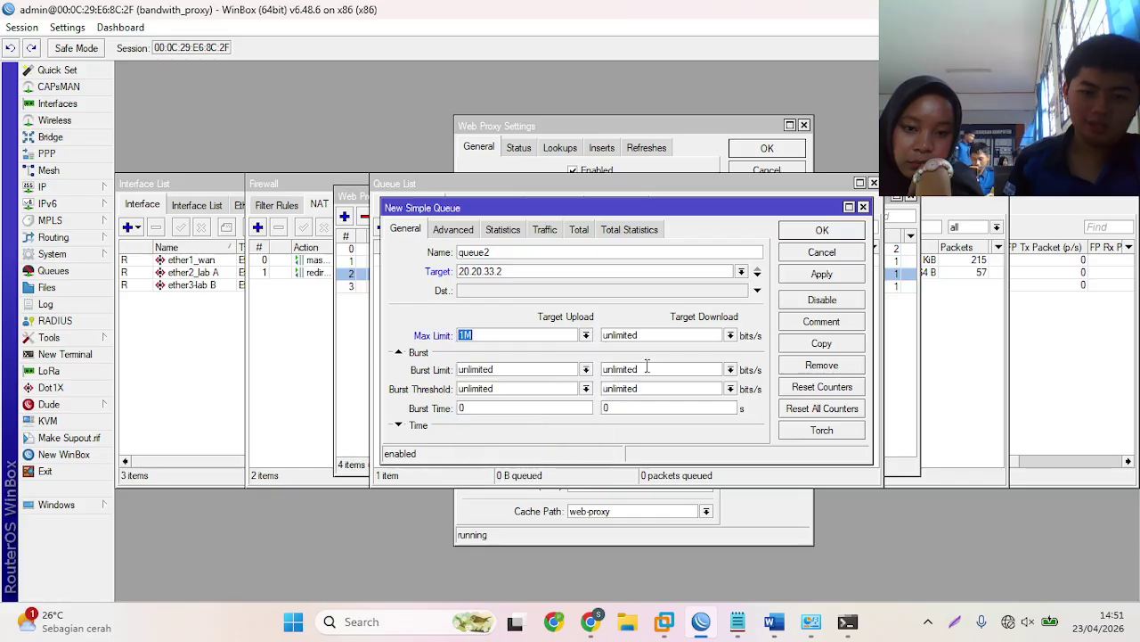
click(731, 335)
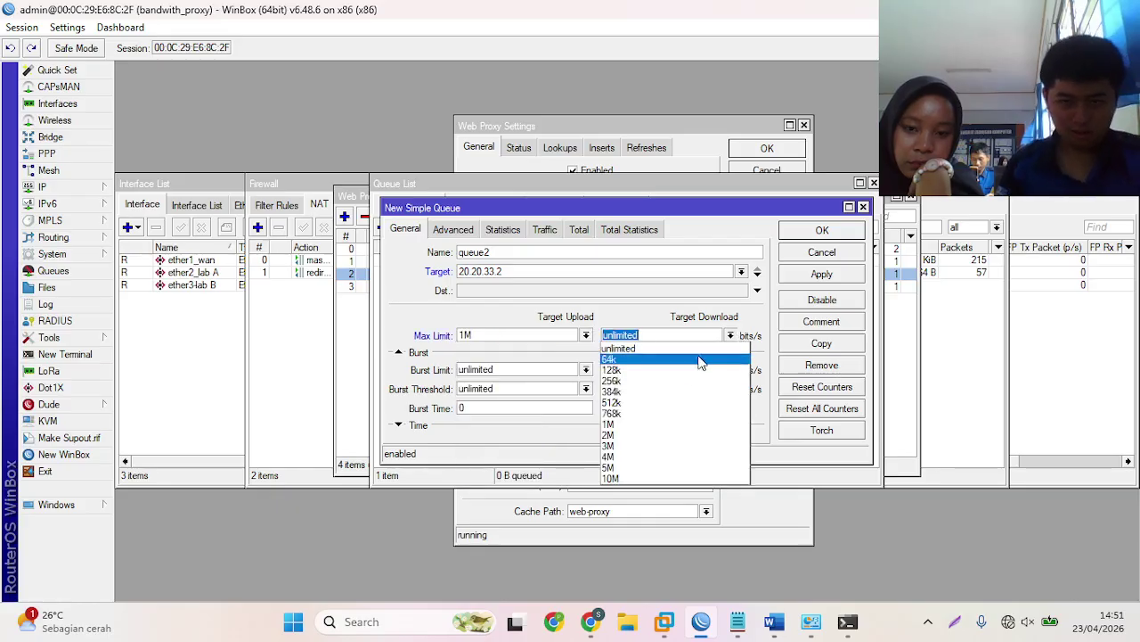
click(642, 427)
click(822, 230)
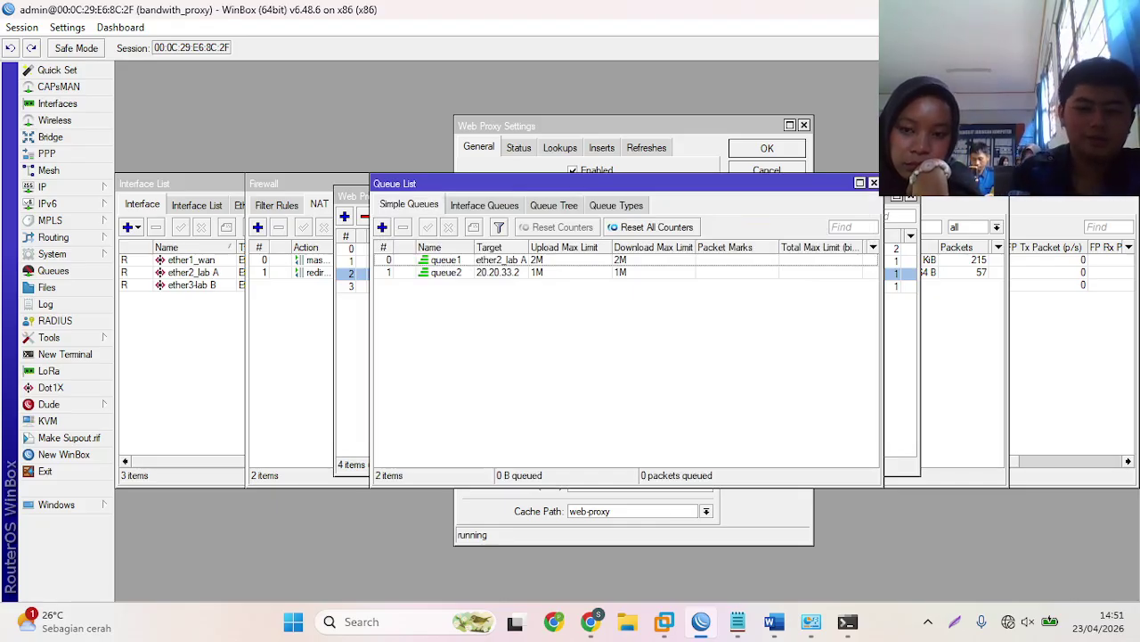
key(super+Right)
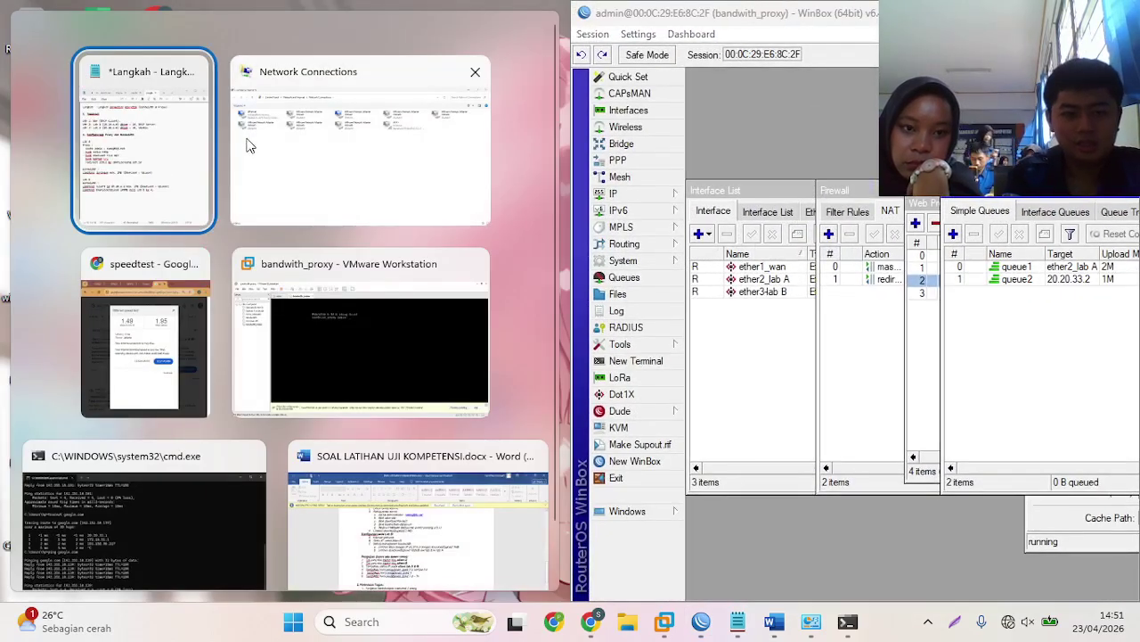
- Bring Chrome beside WinBox and rerun the Google speed test, which stalls contacting the server
click(160, 287)
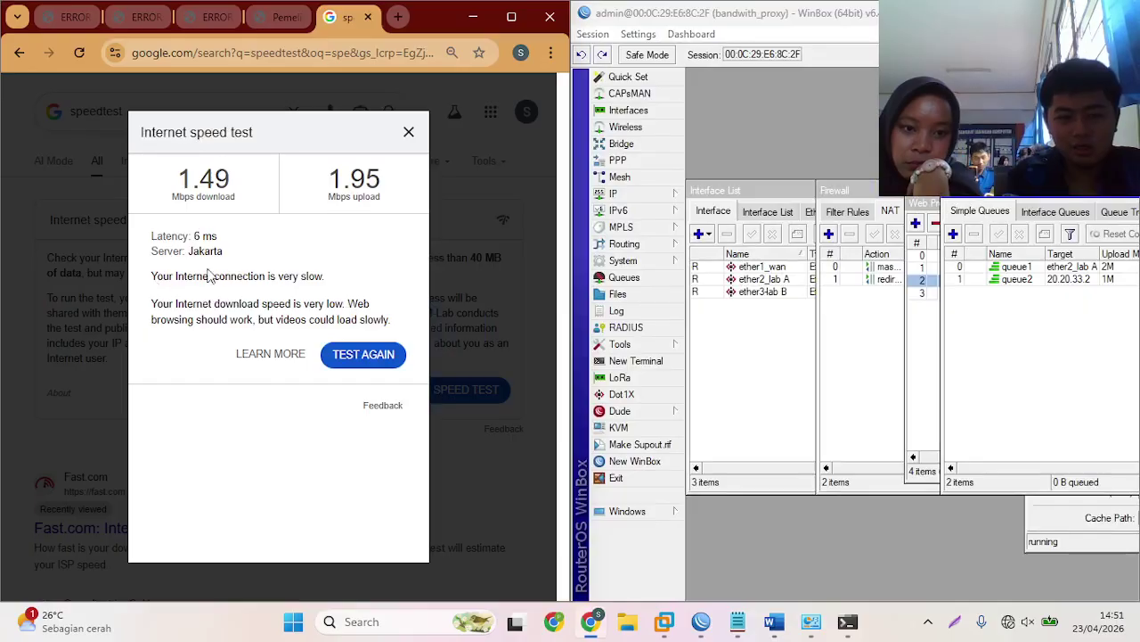
click(340, 355)
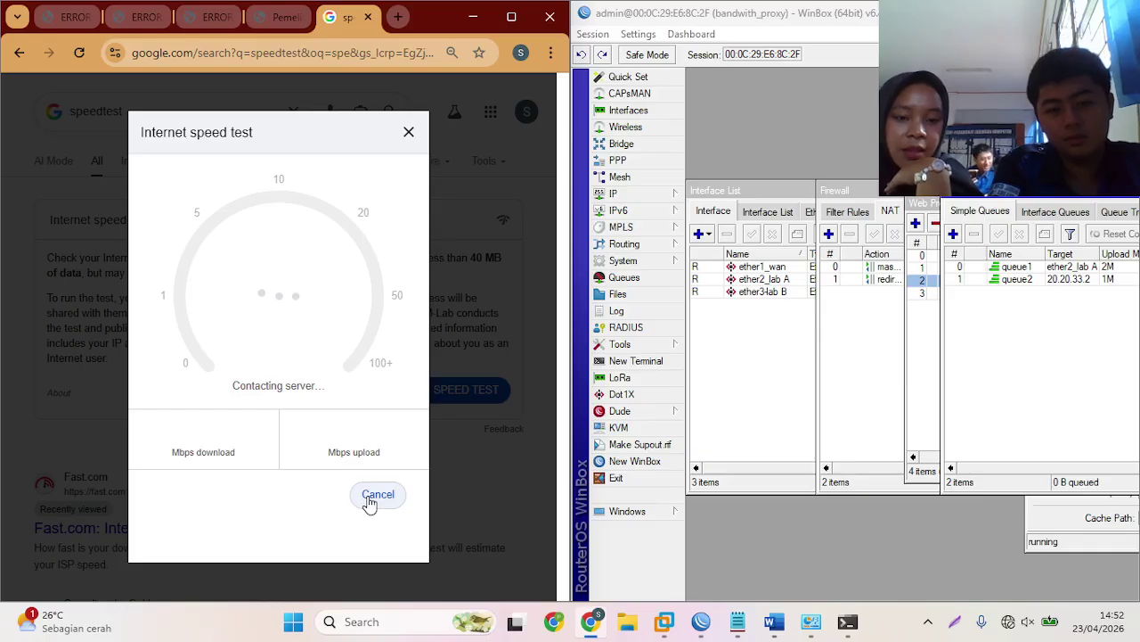
click(370, 500)
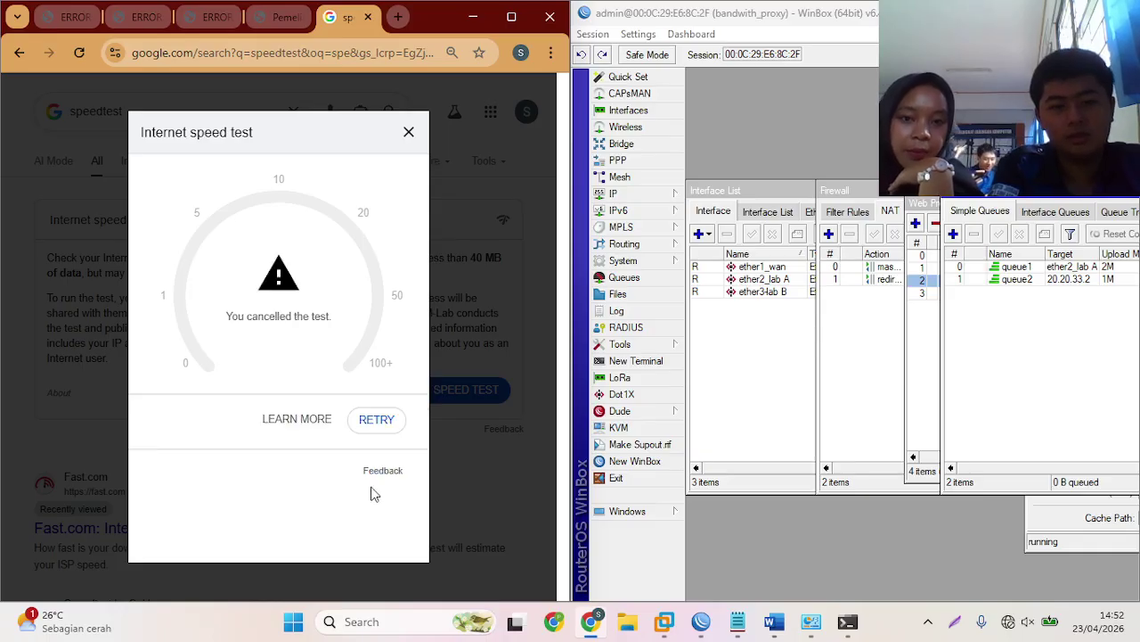
click(374, 419)
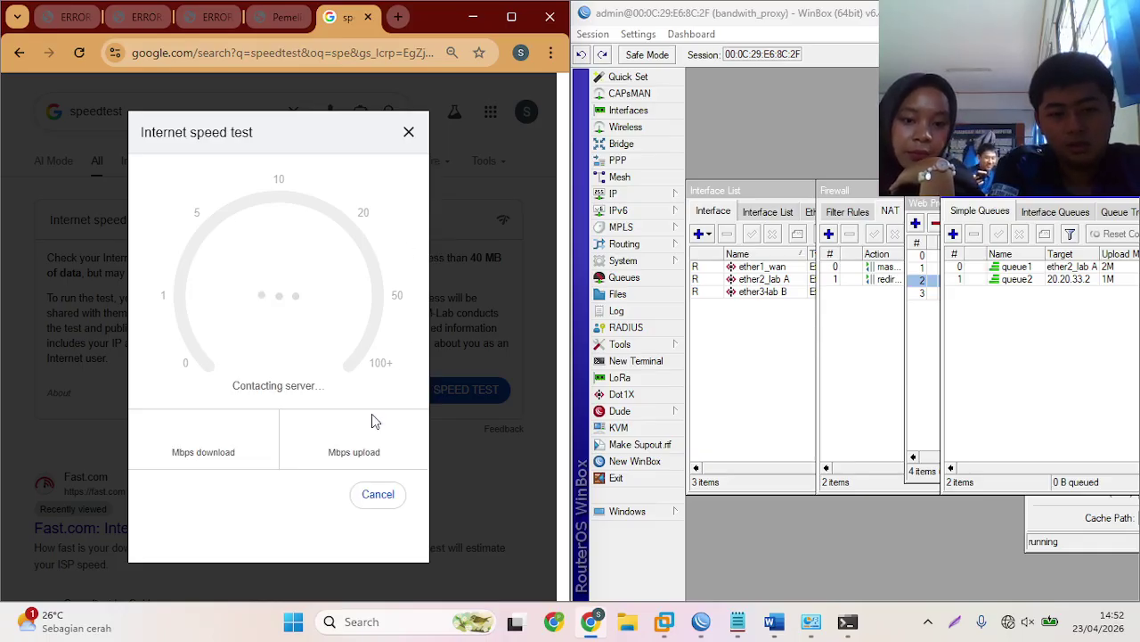
click(409, 132)
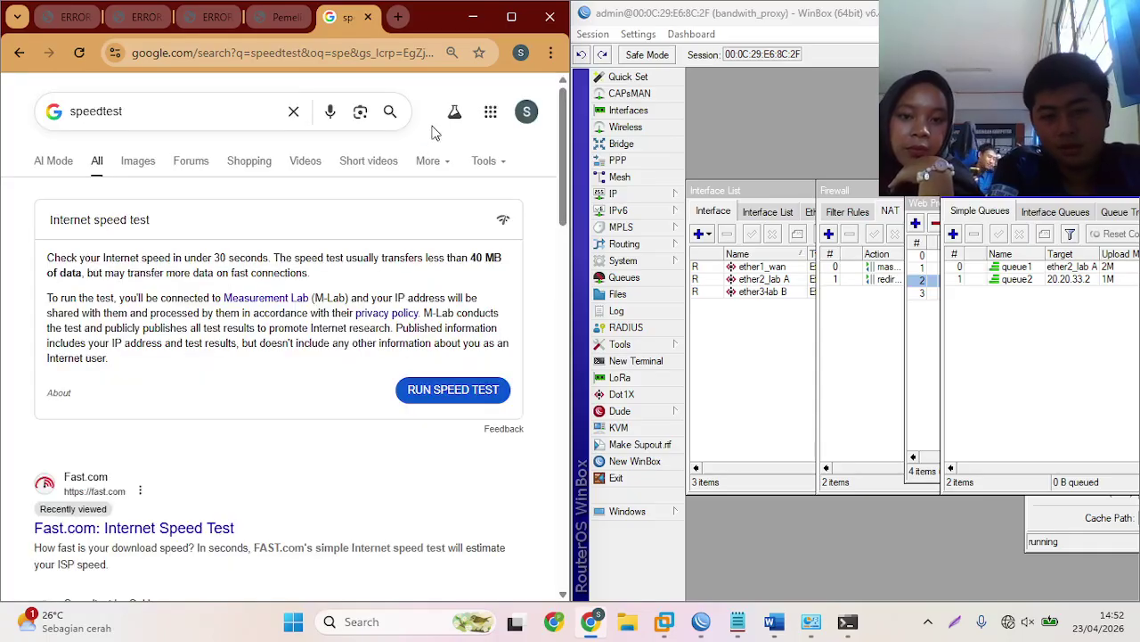
click(446, 397)
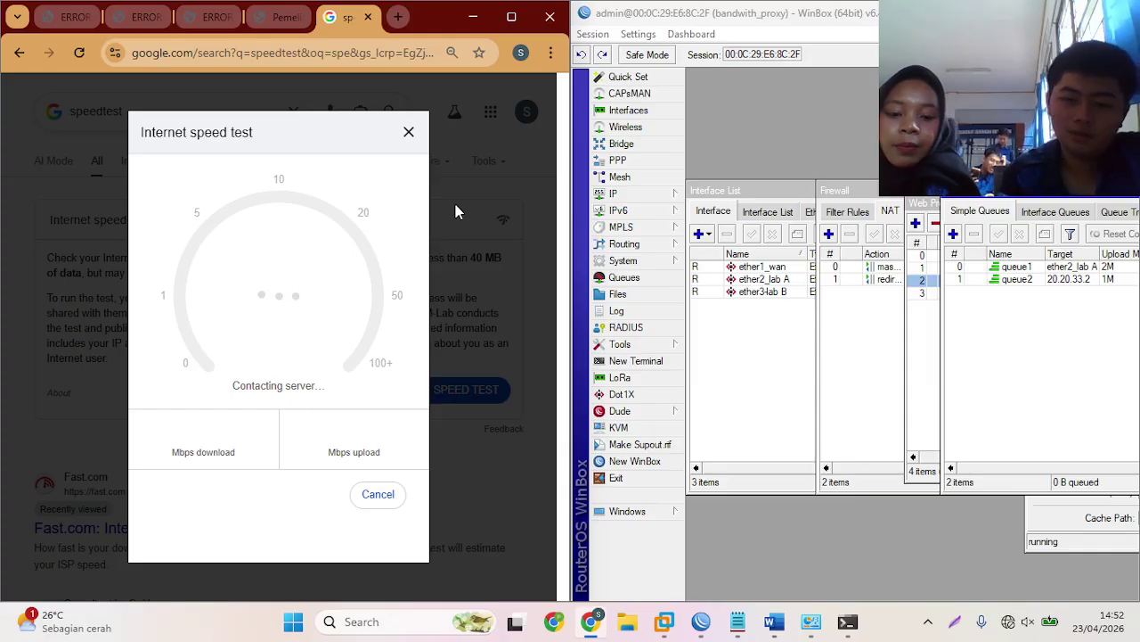
click(810, 621)
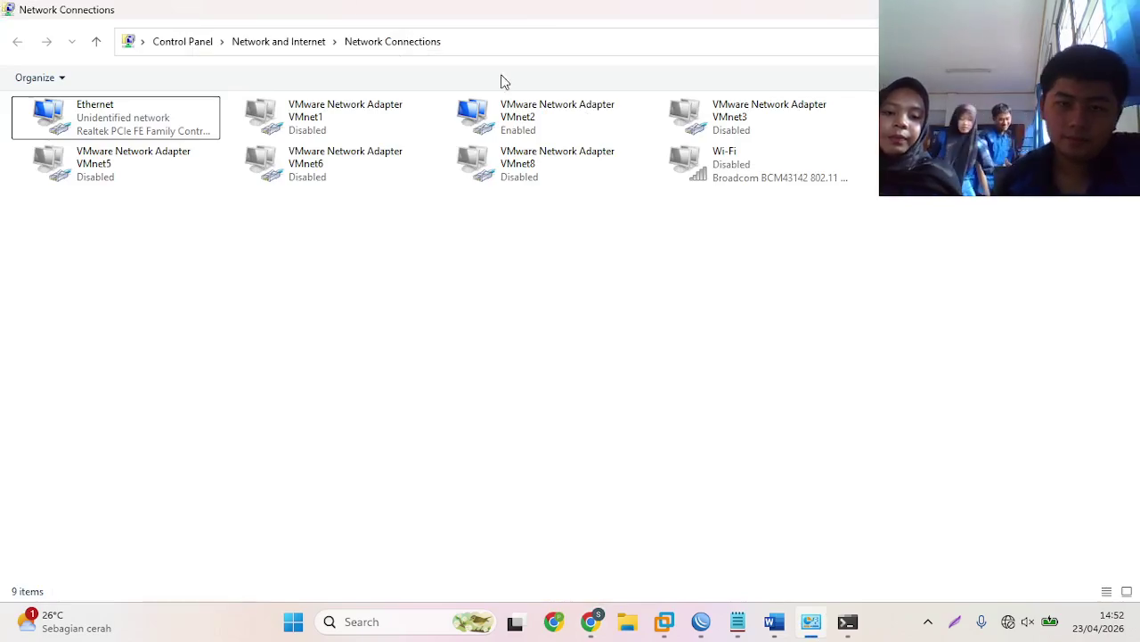
- Confirm VMnet2 has IPv4 20.20.33.2, gateway 20.20.33.1 and DNS 1.1.1.1, then minimise Network Connections
right_click(515, 110)
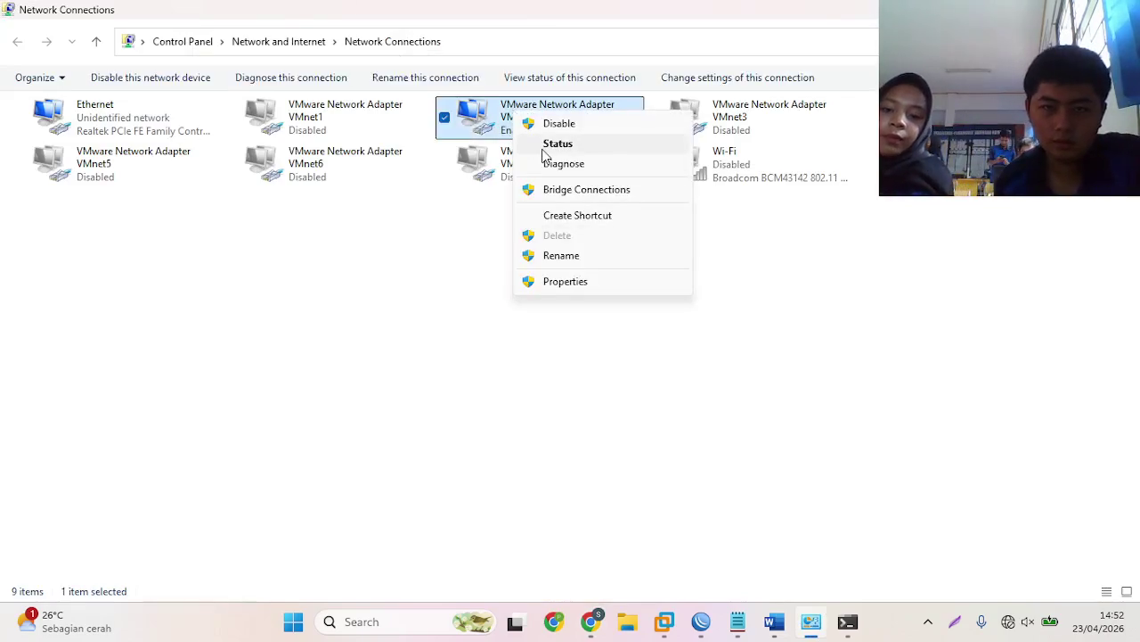
click(548, 144)
click(478, 304)
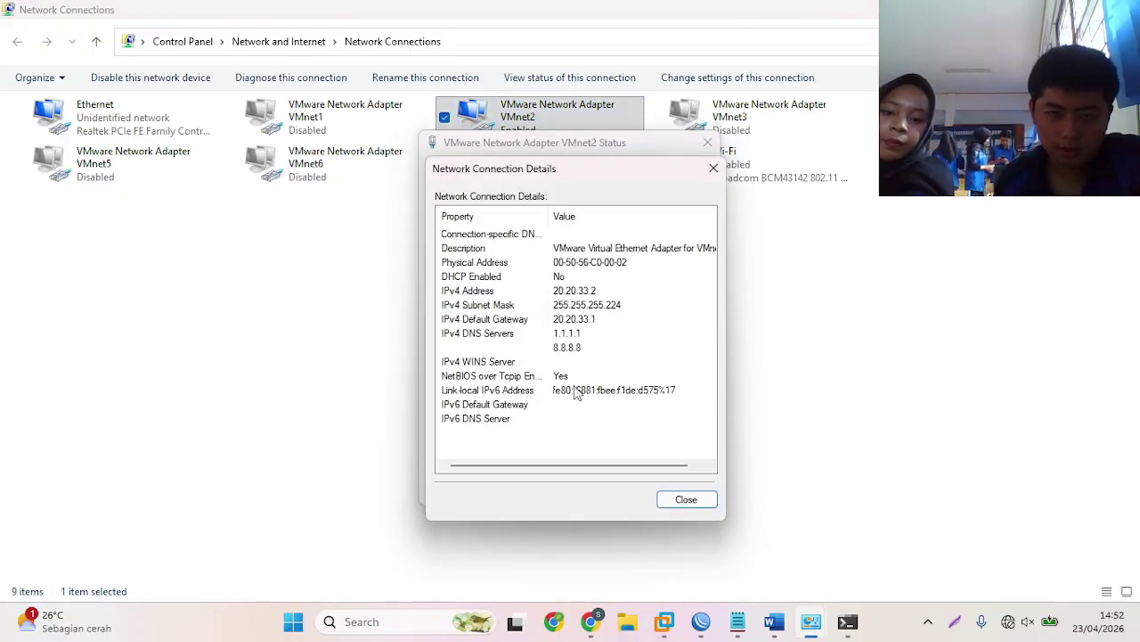
click(699, 502)
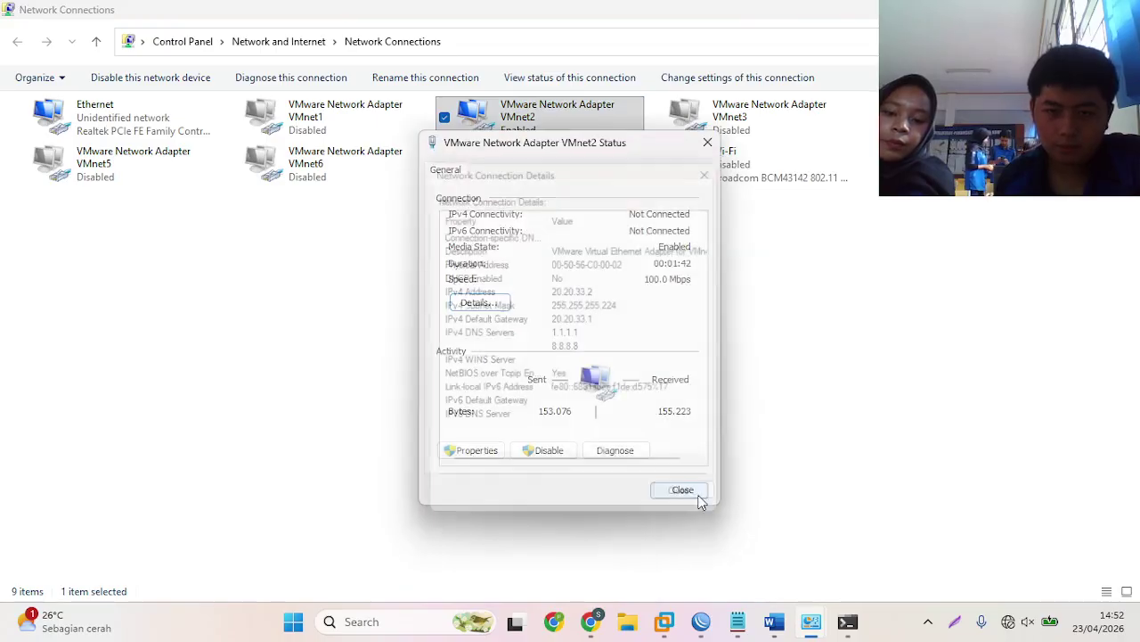
click(690, 492)
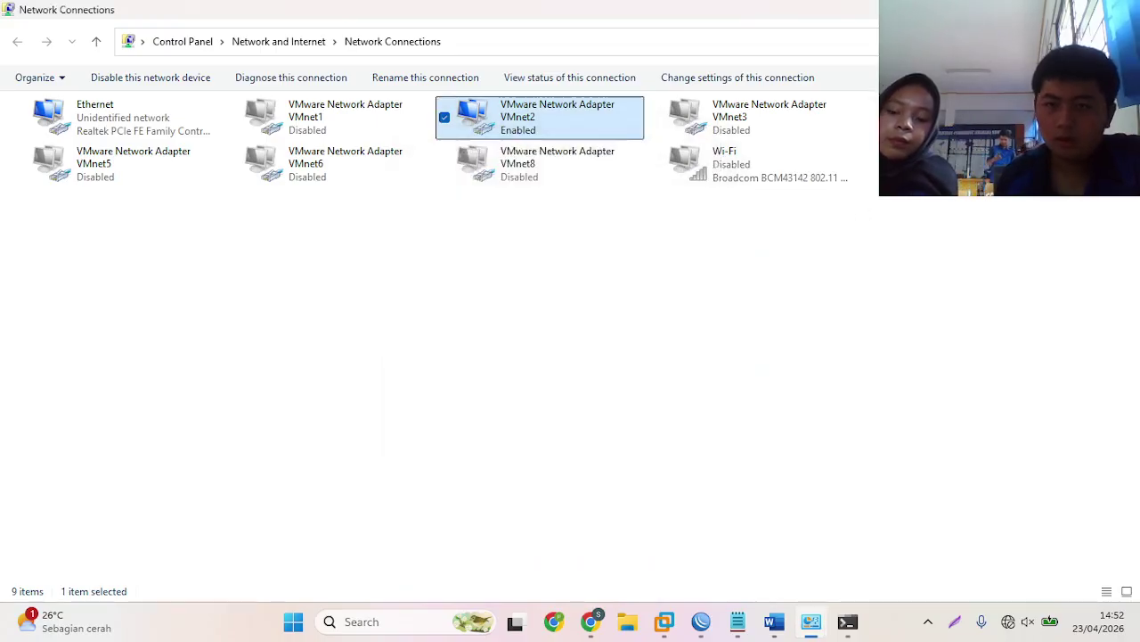
click(1042, 10)
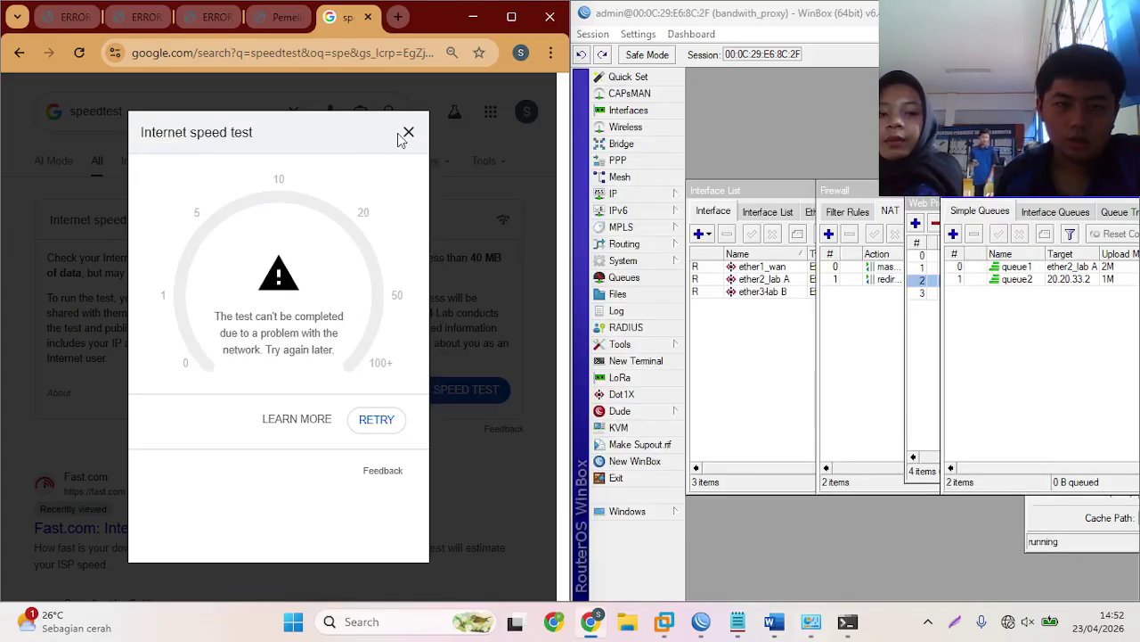
- Reload the speedtest results, retry the stalling Google test, then scroll down to the CBN Fiber result
click(408, 132)
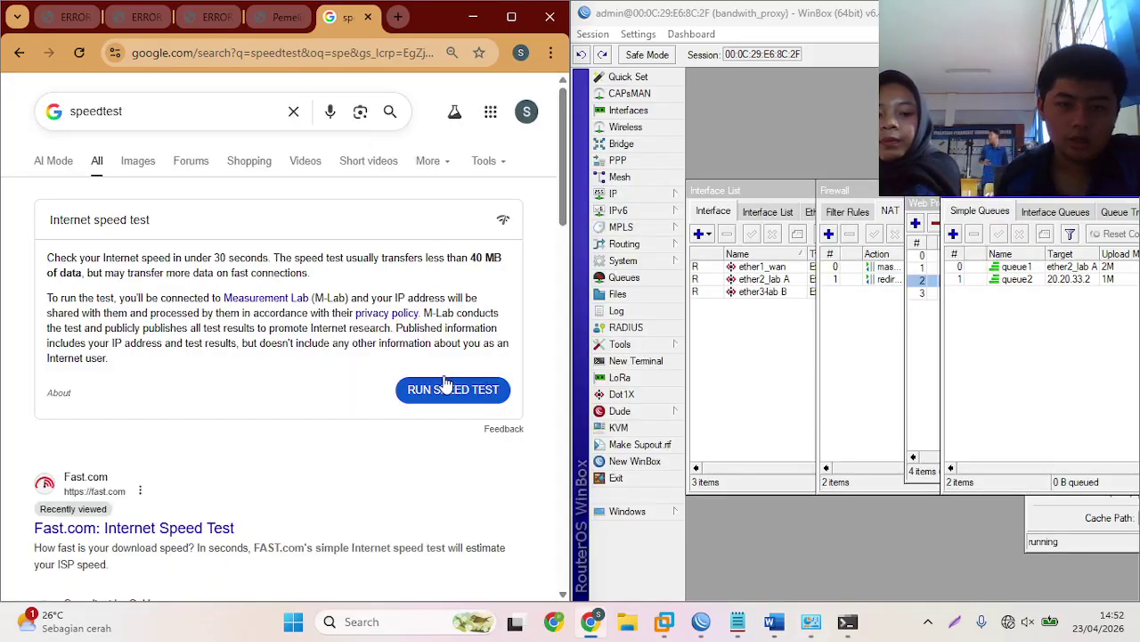
click(80, 55)
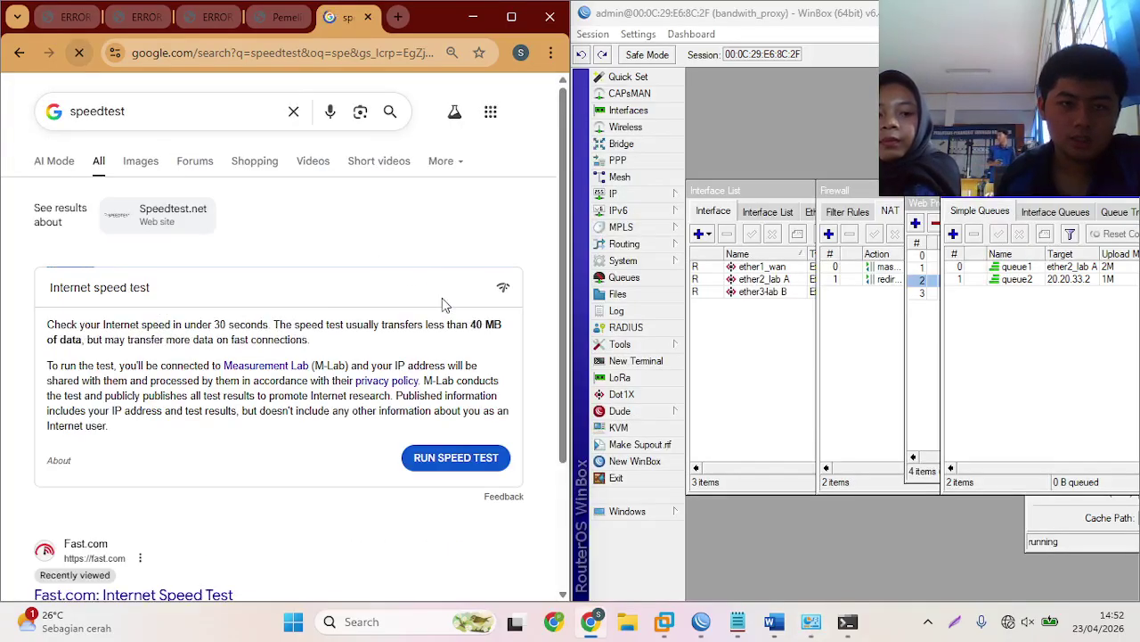
click(465, 455)
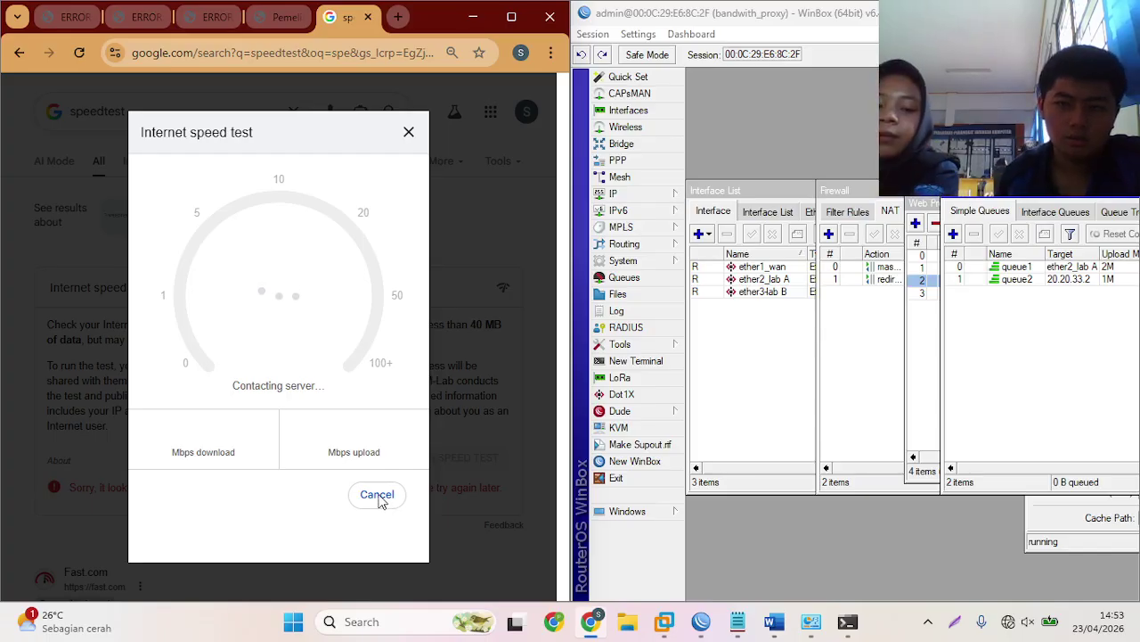
click(410, 135)
scroll(359, 308, down, 2)
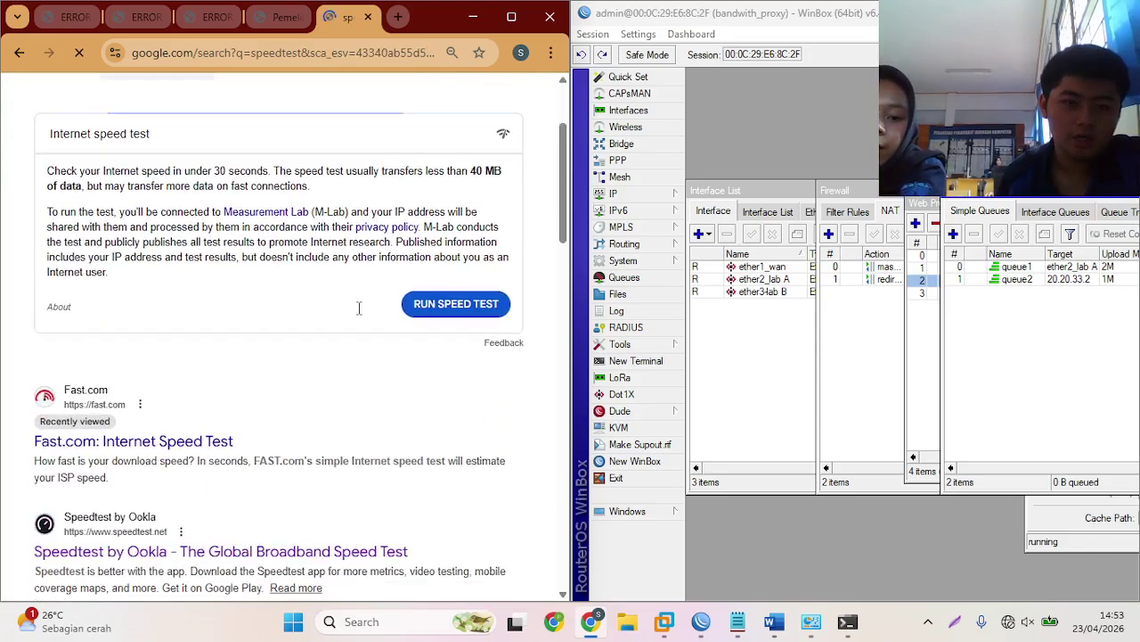
scroll(359, 308, down, 3)
scroll(224, 324, down, 1)
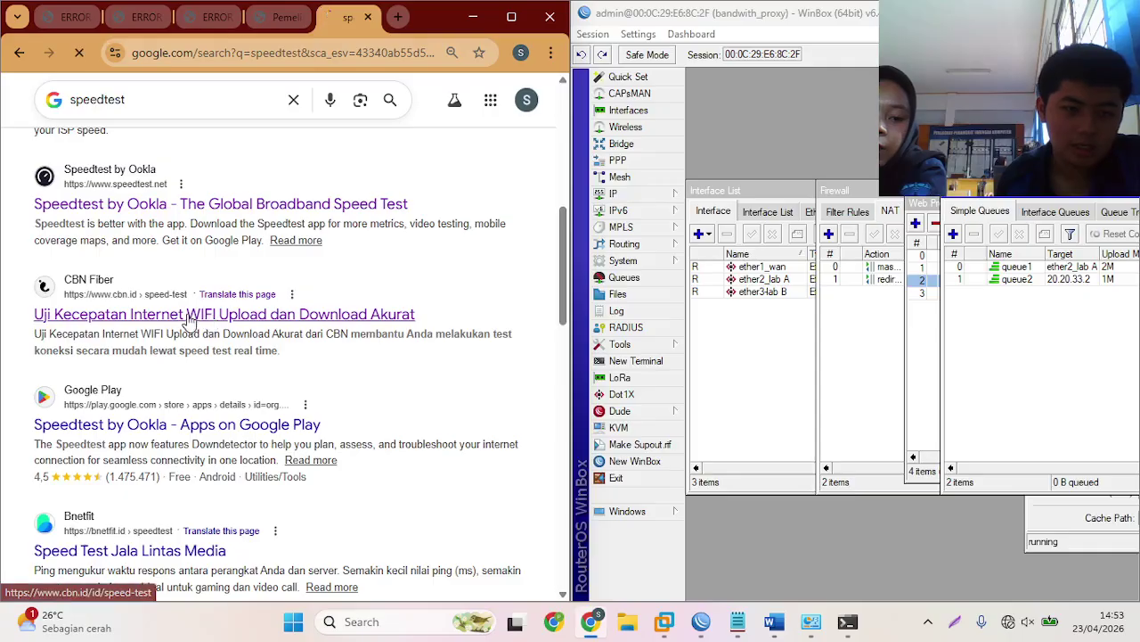
- Run the test on cbn.id/id/speed-test: 61 ms ping, 0.8 Mbps download, about 0.9 Mbps upload
click(189, 322)
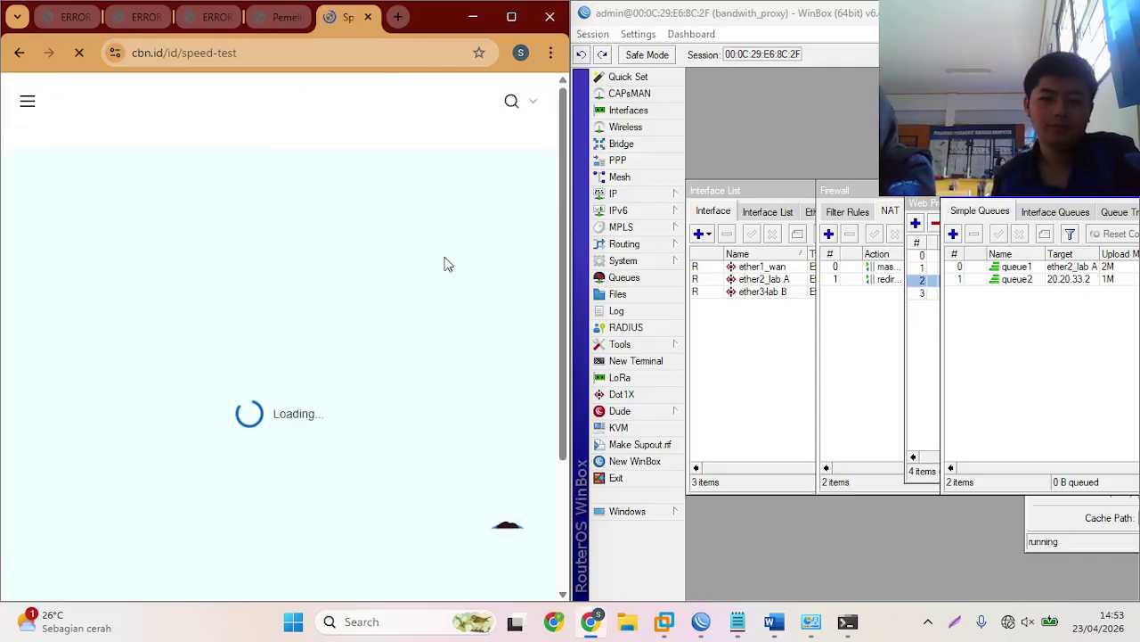
scroll(424, 330, down, 6)
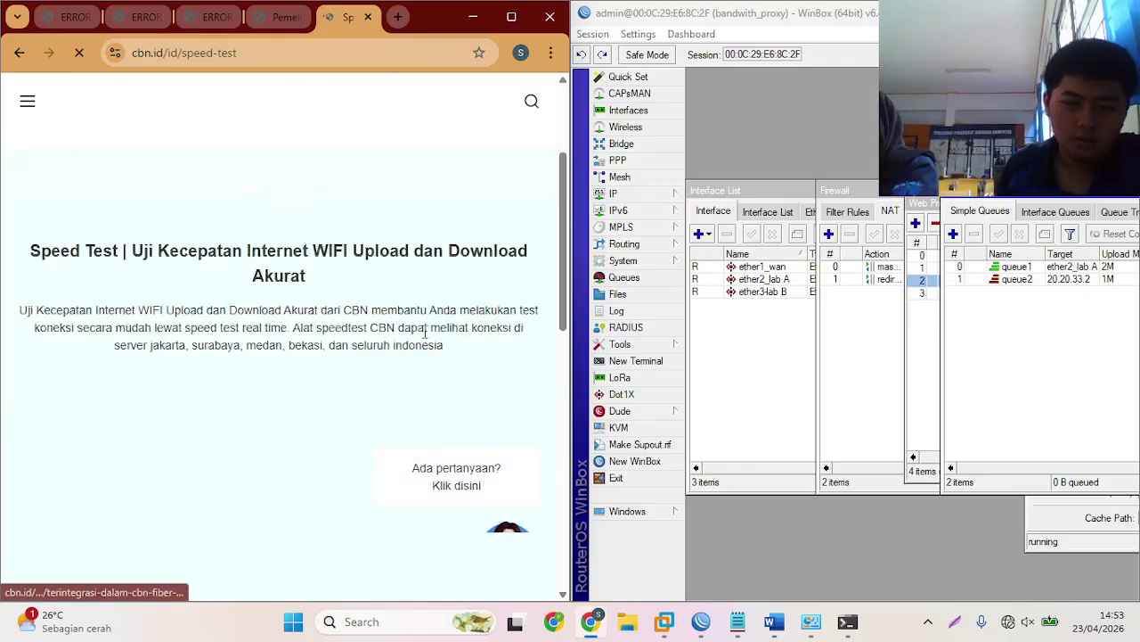
scroll(424, 331, down, 3)
scroll(424, 329, down, 2)
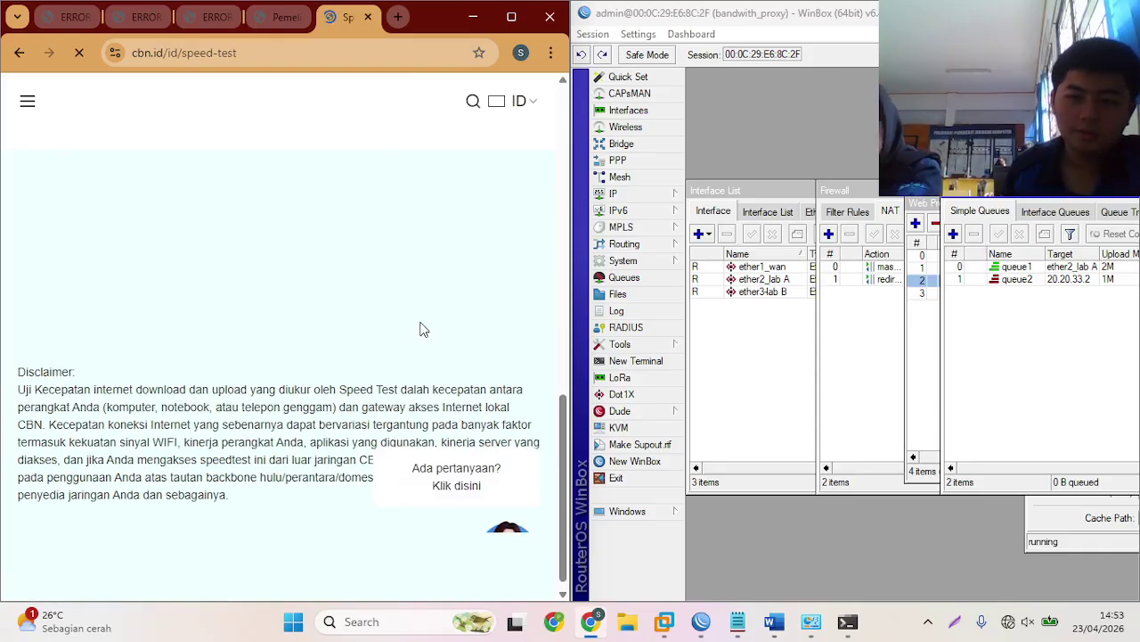
scroll(424, 328, up, 10)
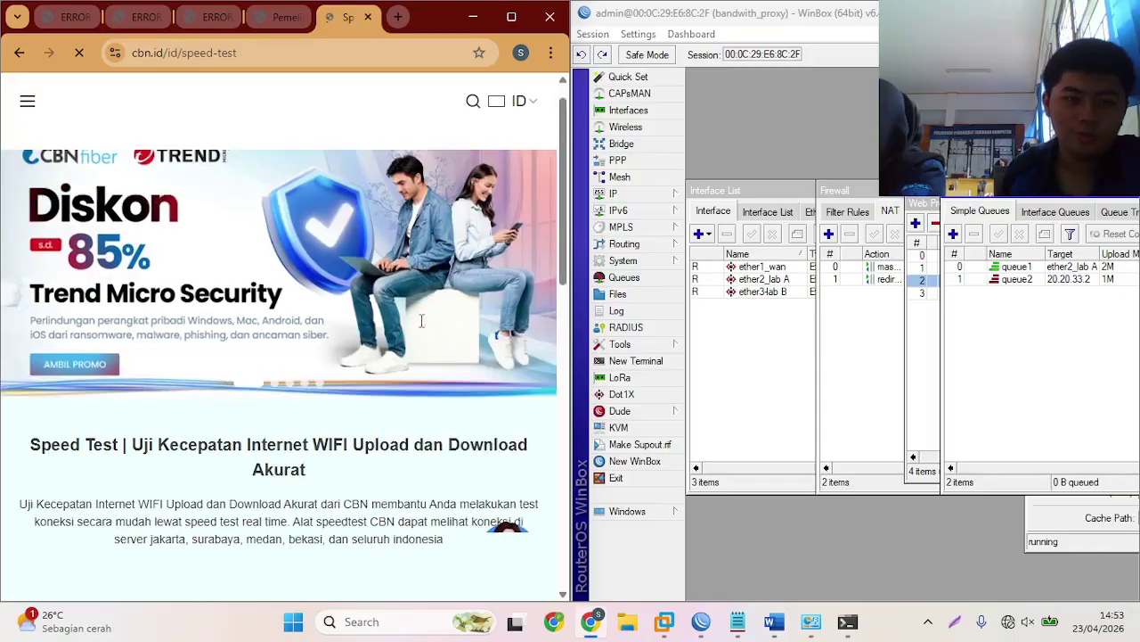
scroll(422, 328, down, 4)
scroll(422, 328, up, 4)
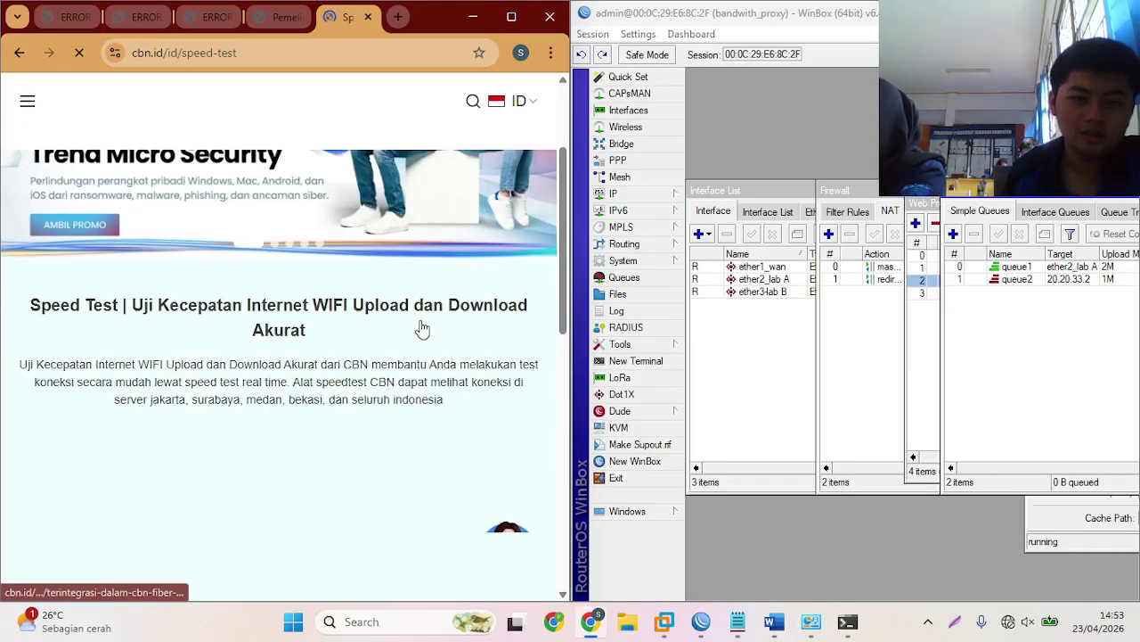
scroll(421, 327, down, 6)
scroll(395, 241, up, 4)
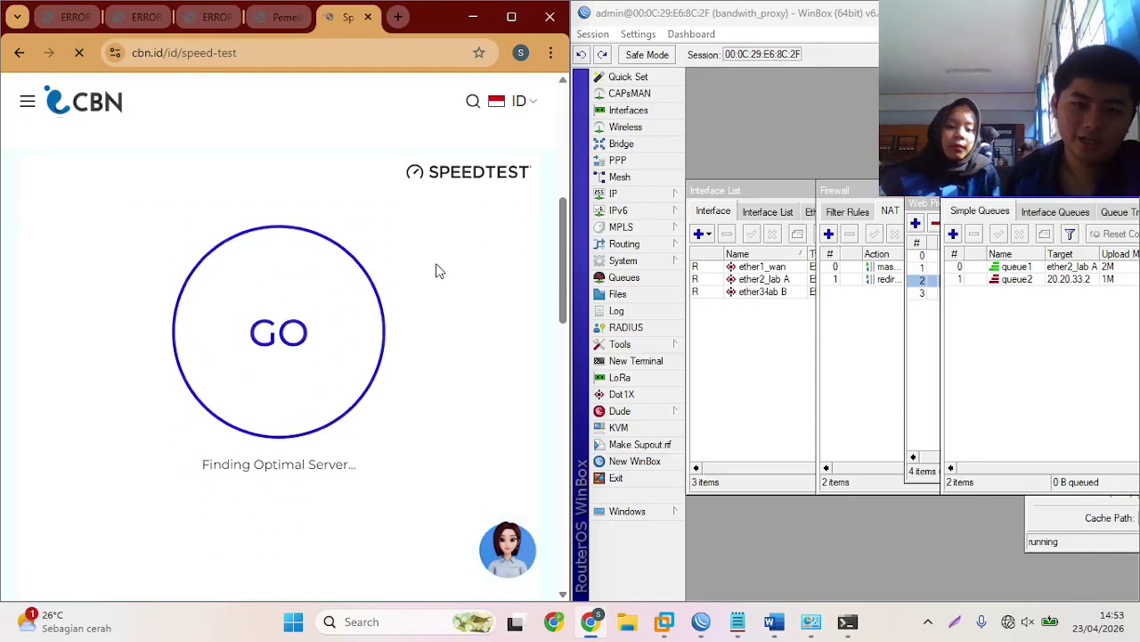
click(279, 312)
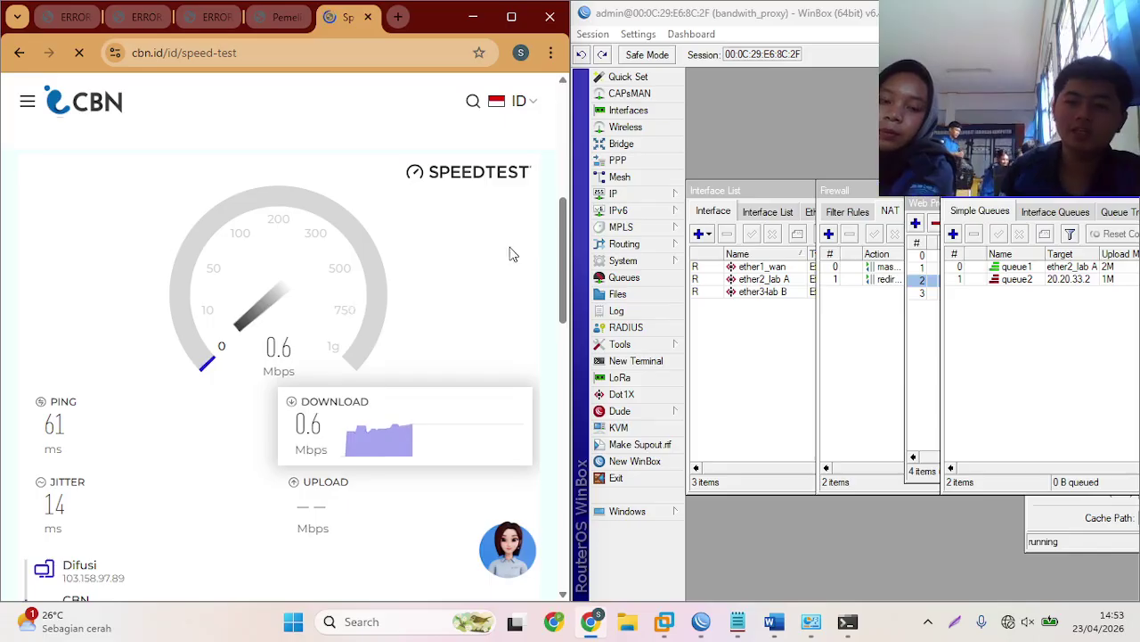
click(983, 303)
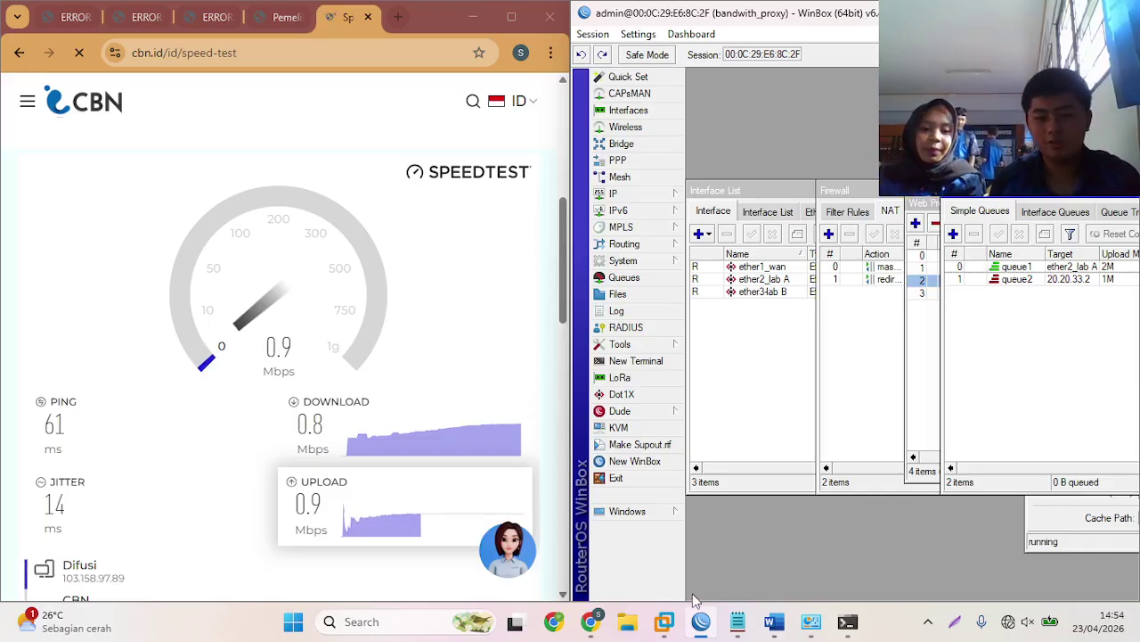
click(737, 621)
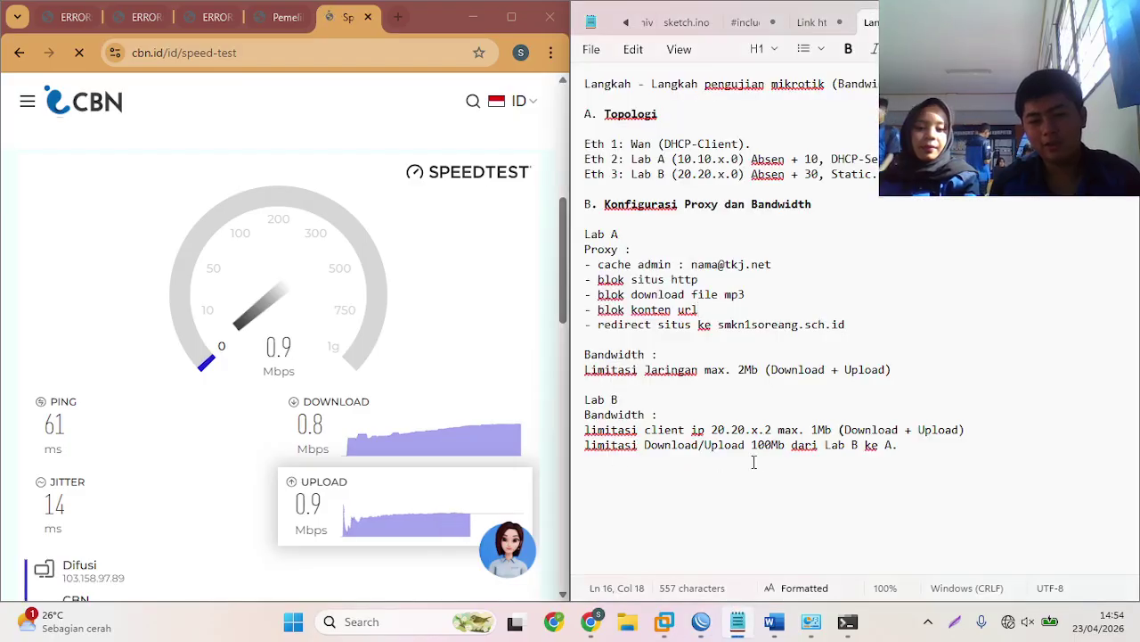
drag(899, 445, 593, 466)
click(604, 466)
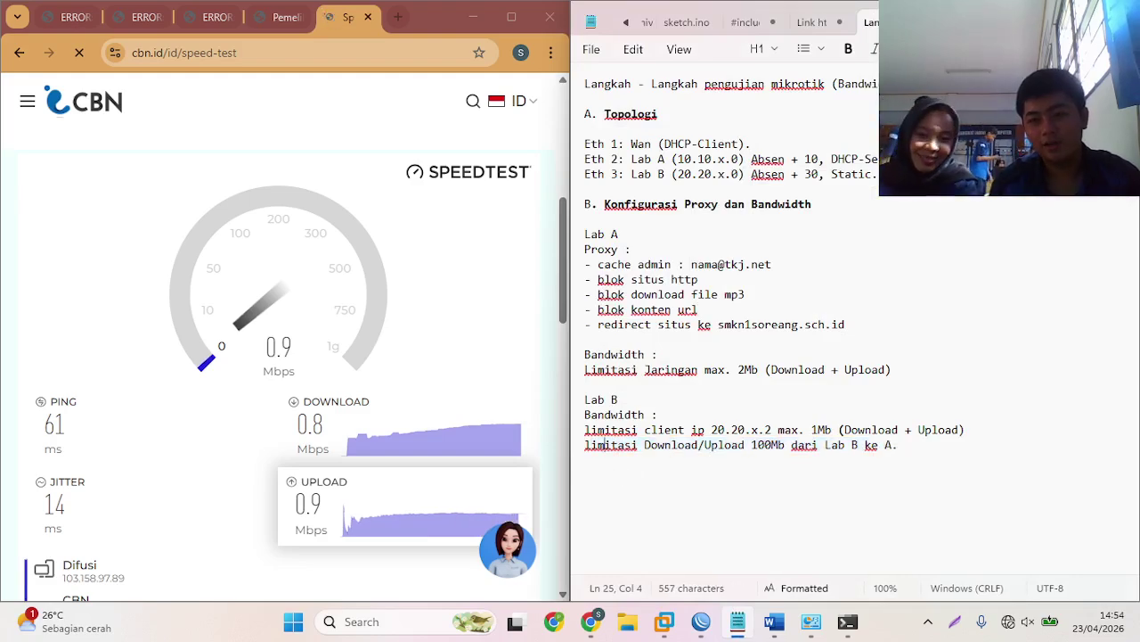
key(alt+Tab)
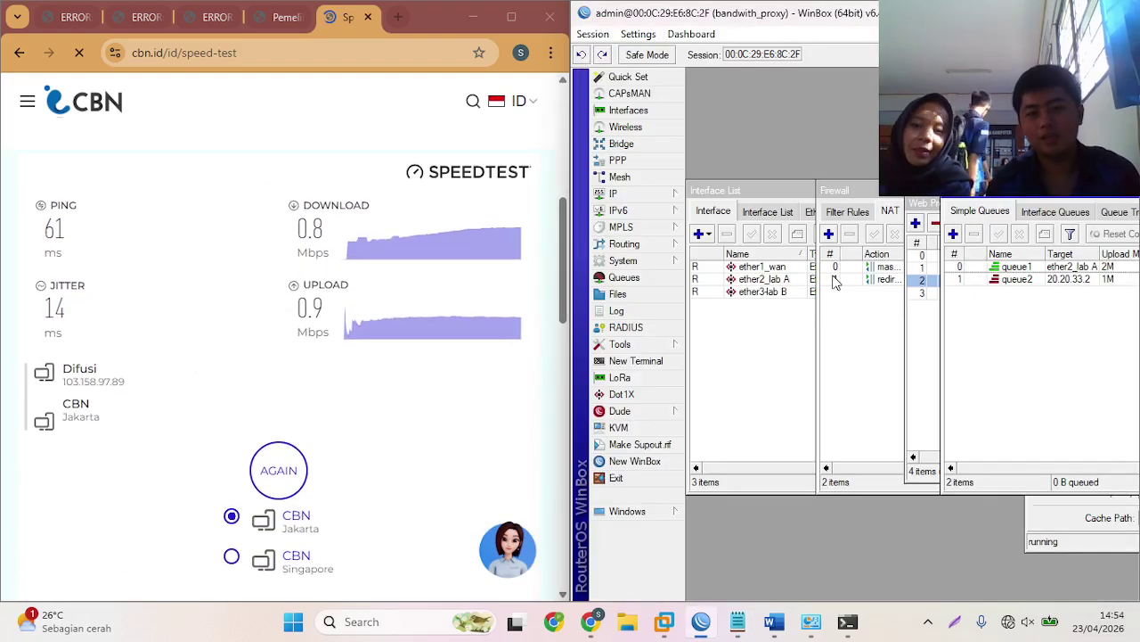